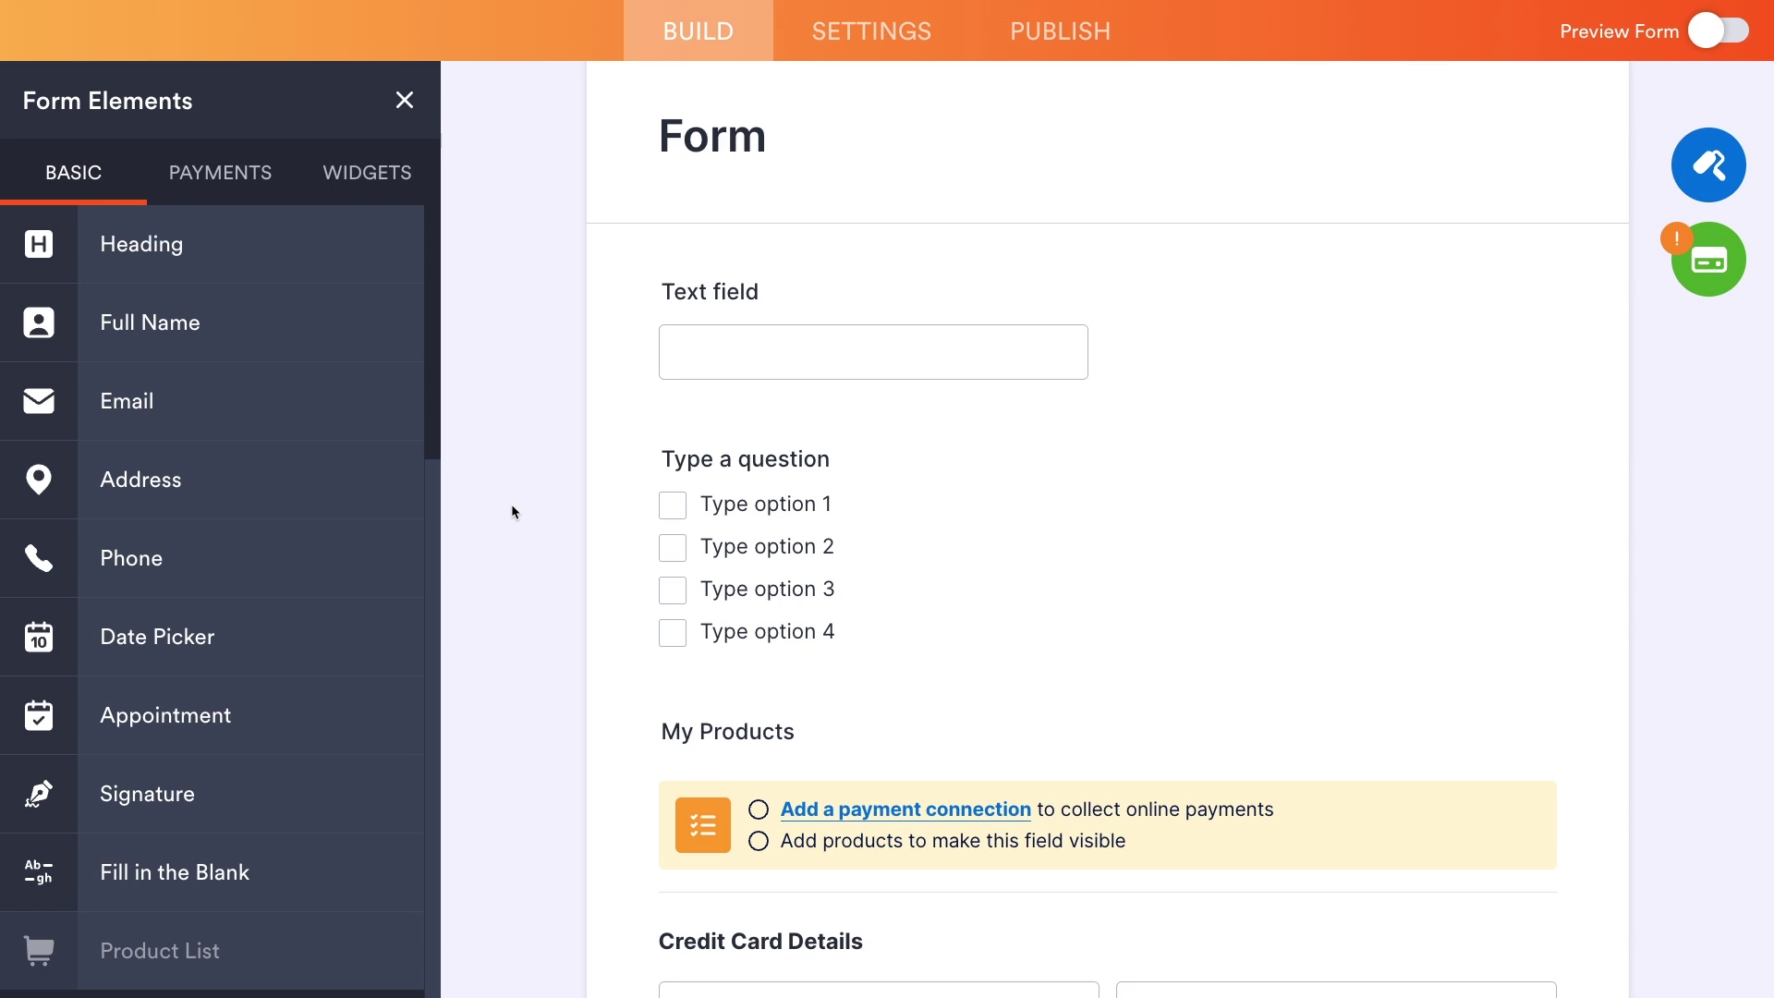
- Scroll the sample form and add an Email field to the Reimbursement Requests form
{"action": "scroll", "coordinate": [512, 507], "scroll_direction": "down", "scroll_amount": 5}
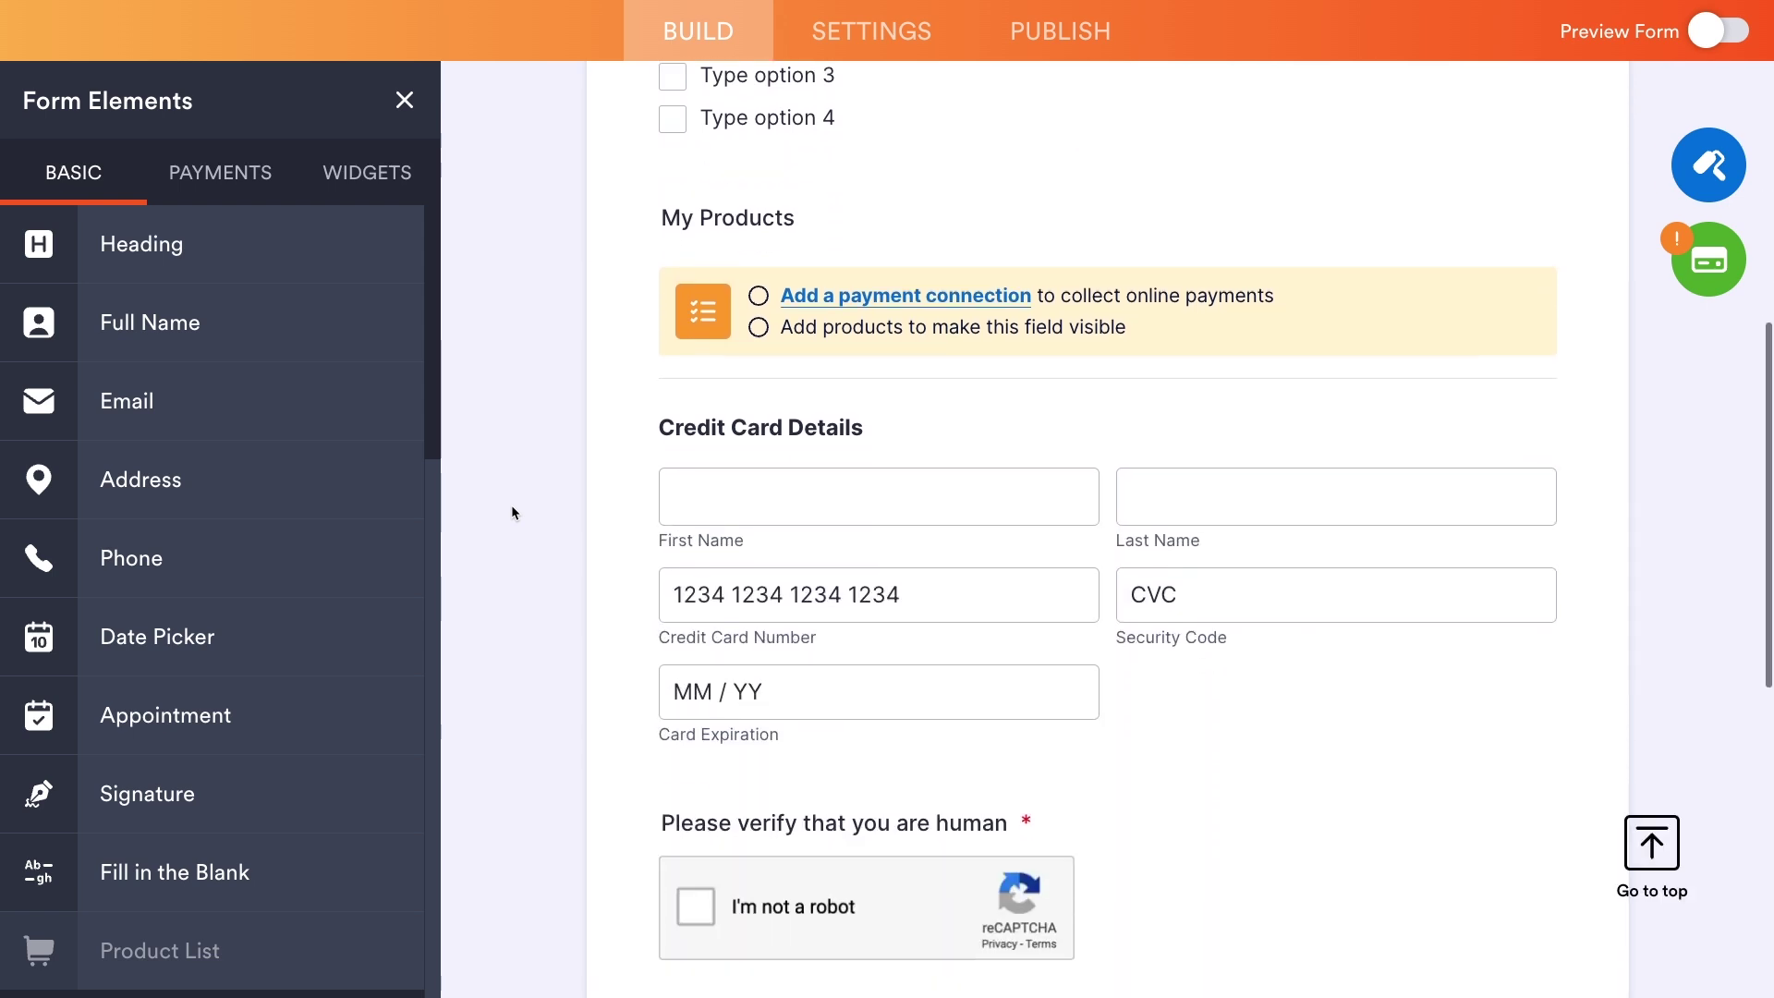
{"action": "scroll", "coordinate": [879, 638], "scroll_direction": "down", "scroll_amount": 6}
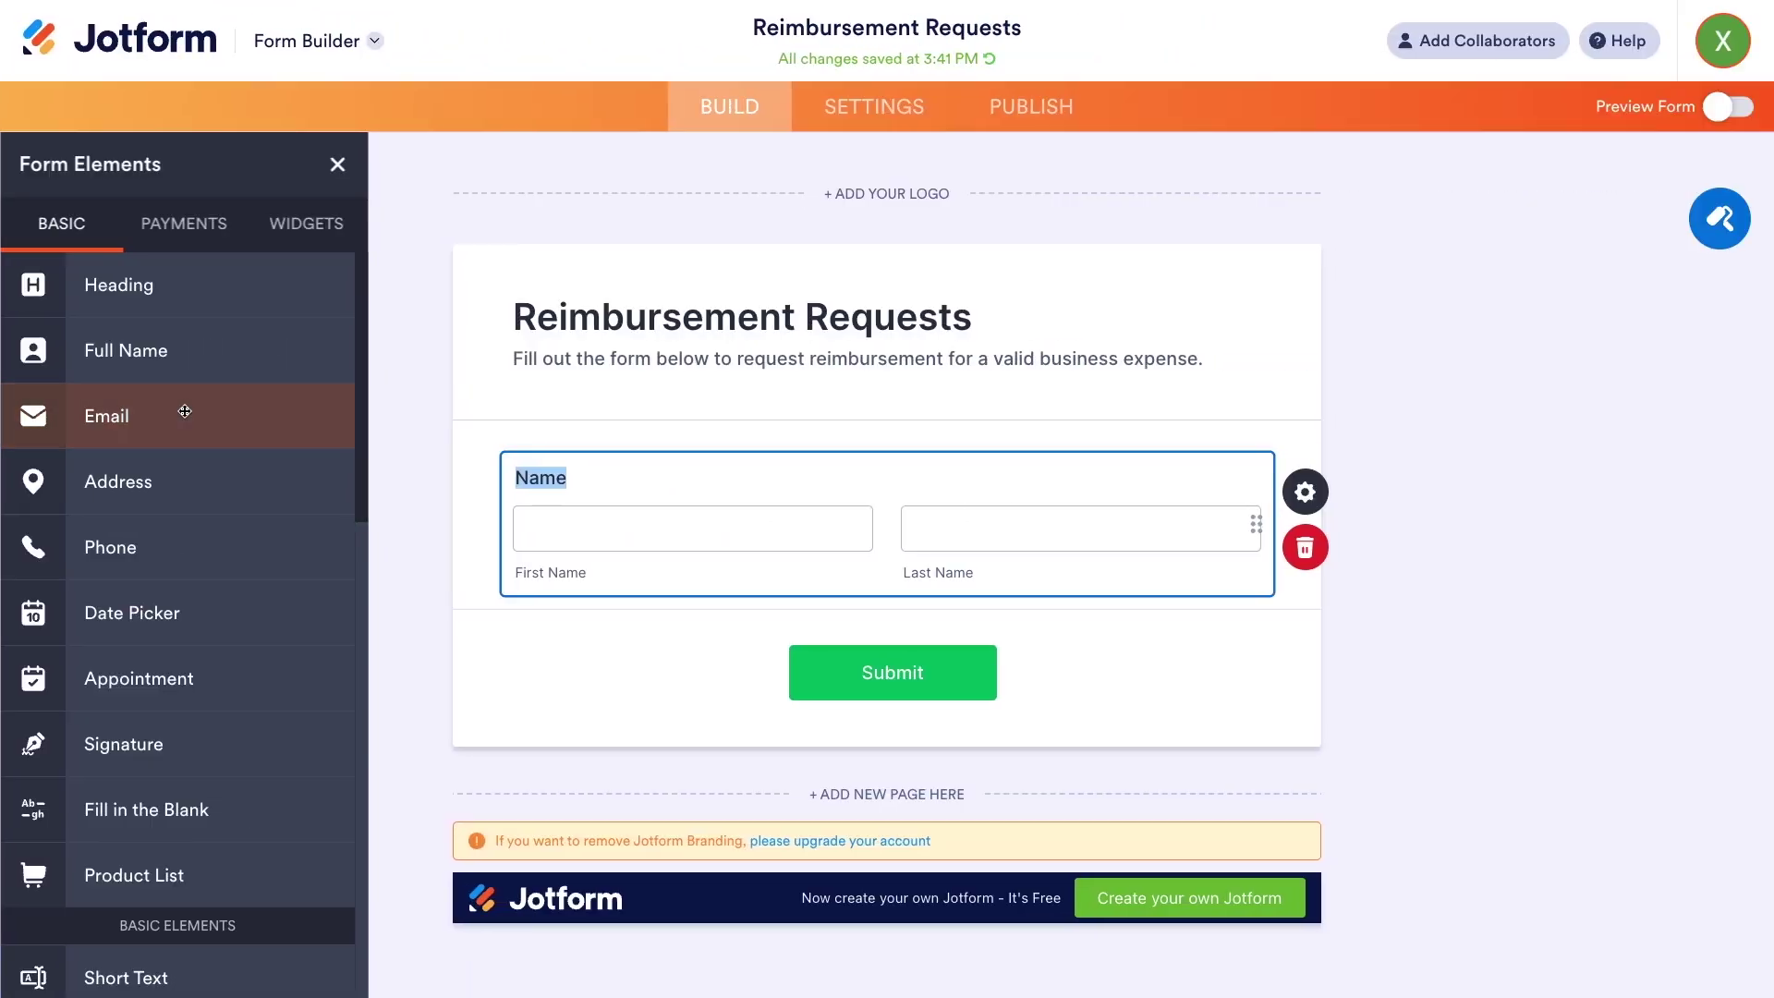
{"action": "left_click_drag", "start_coordinate": [250, 408], "coordinate": [726, 730]}
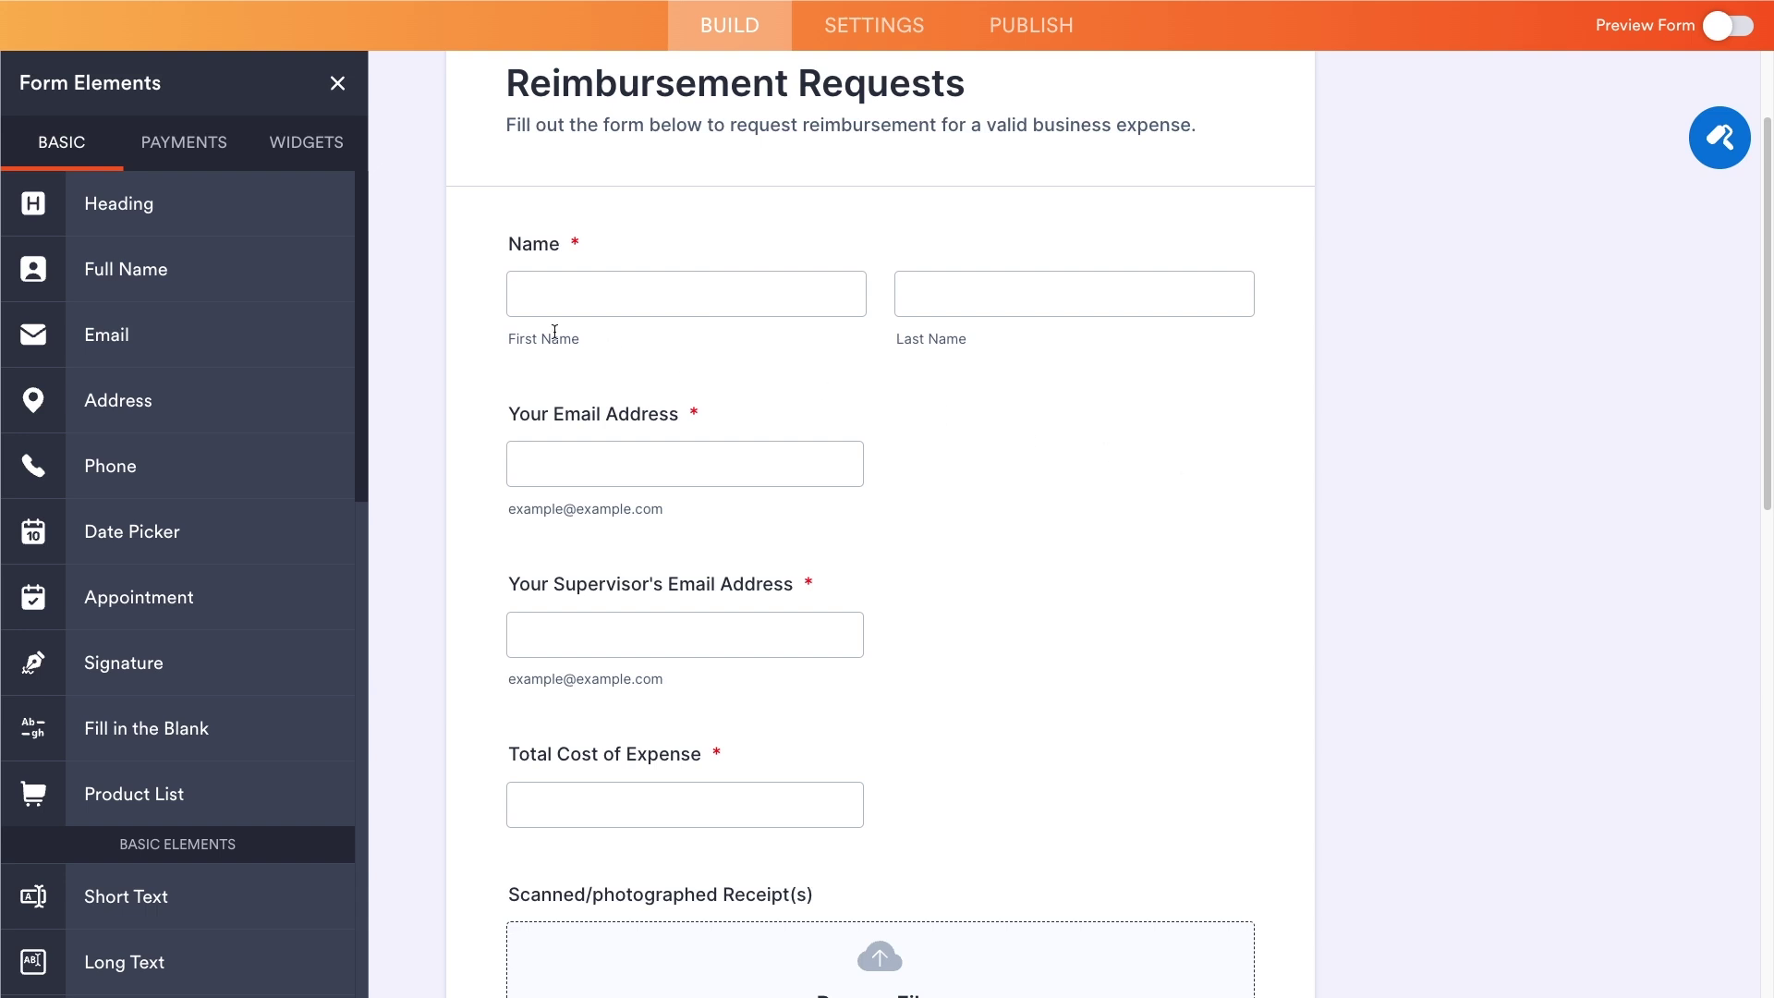
- Scroll through the reimbursement request form and submission to review them
{"action": "scroll", "coordinate": [1007, 596], "scroll_direction": "down", "scroll_amount": 2}
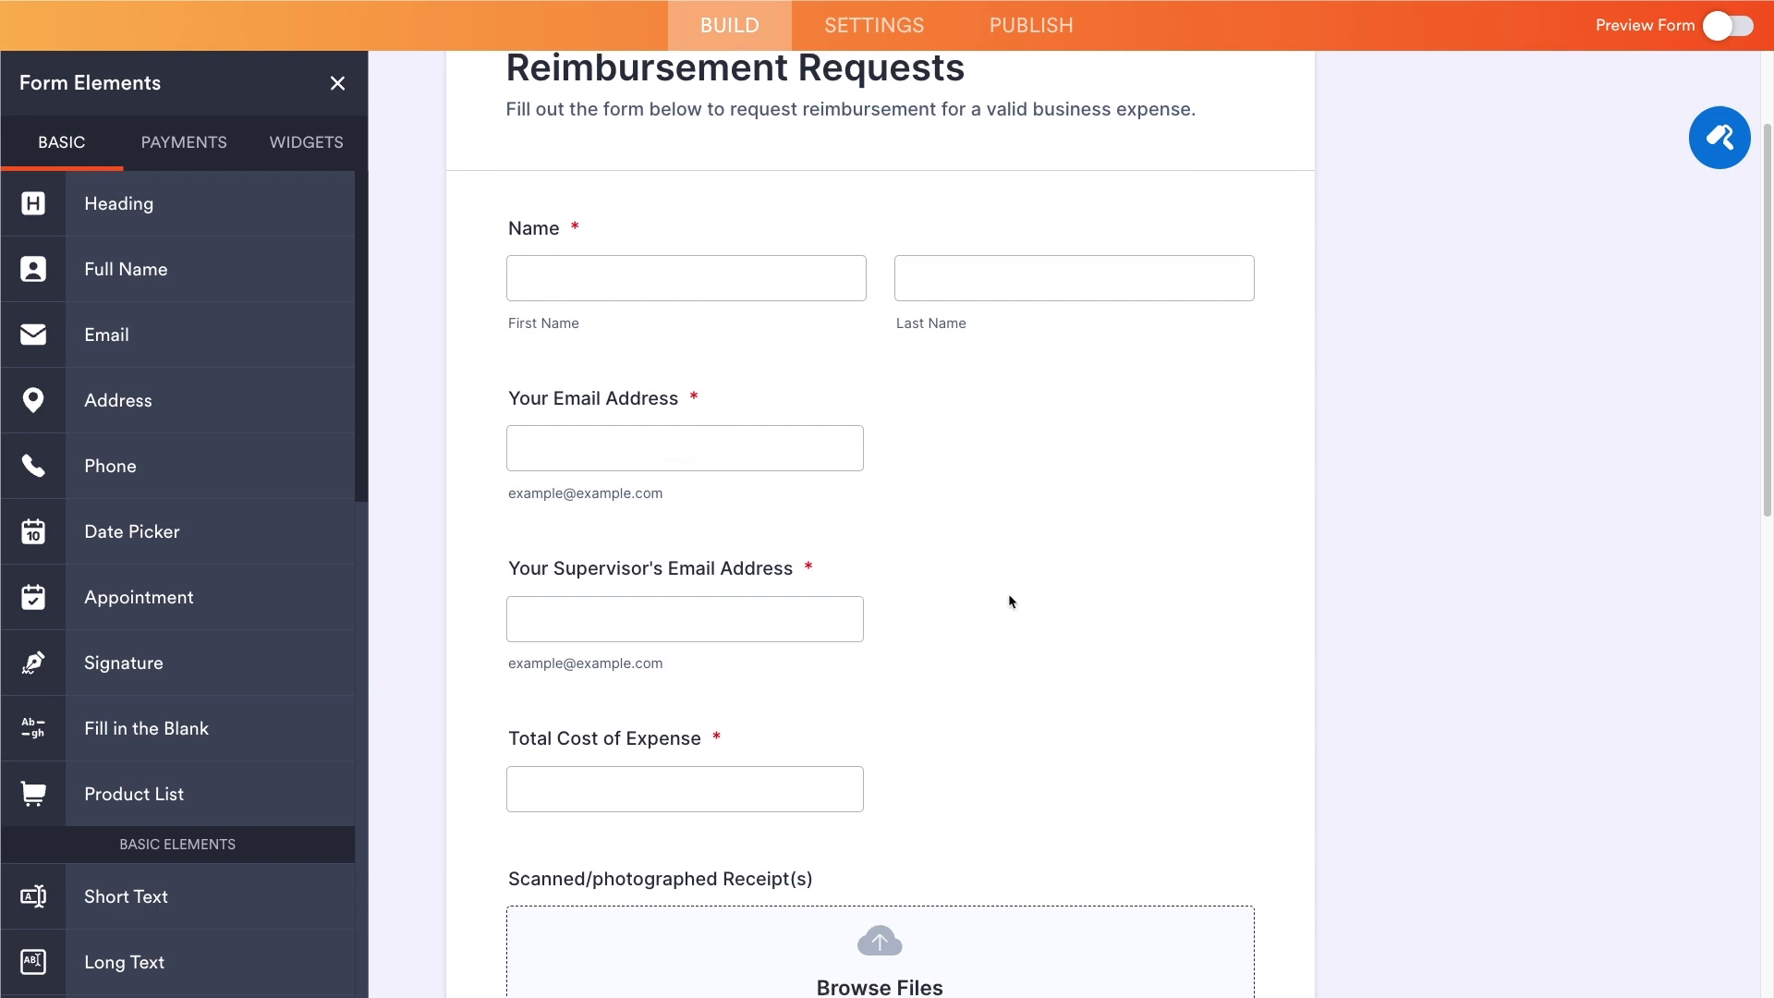
{"action": "scroll", "coordinate": [977, 598], "scroll_direction": "down", "scroll_amount": 1}
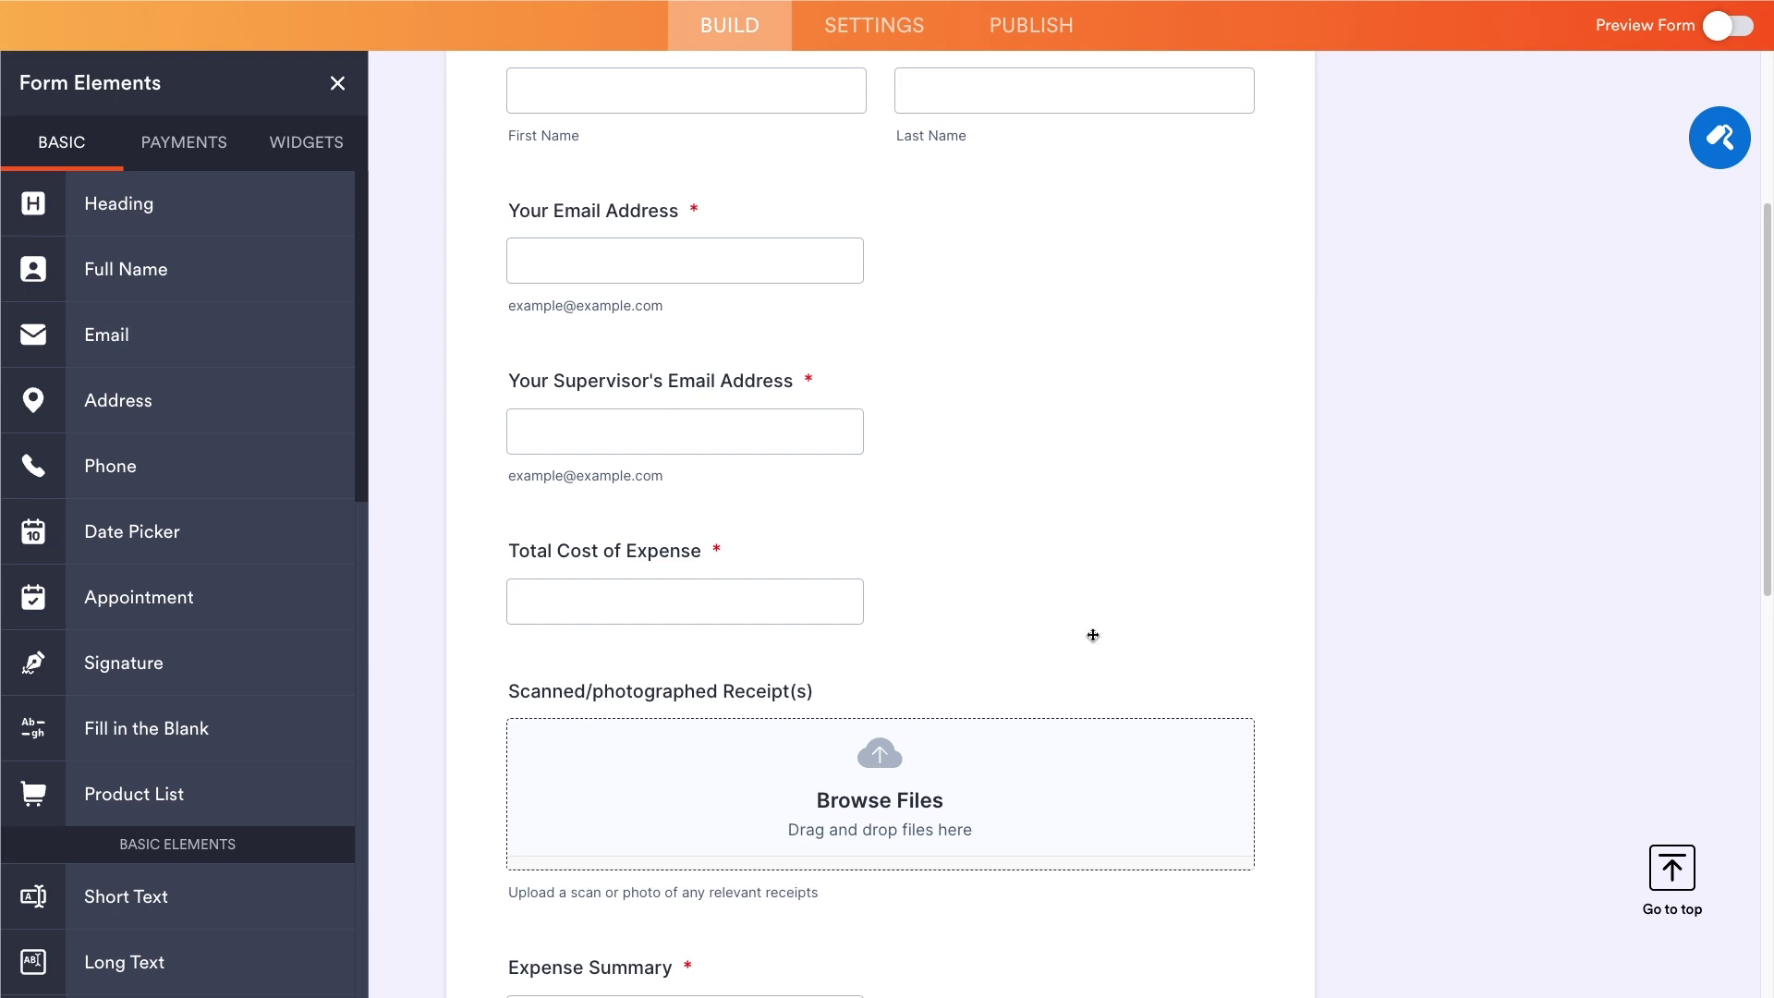
{"action": "scroll", "coordinate": [1094, 635], "scroll_direction": "up", "scroll_amount": 4}
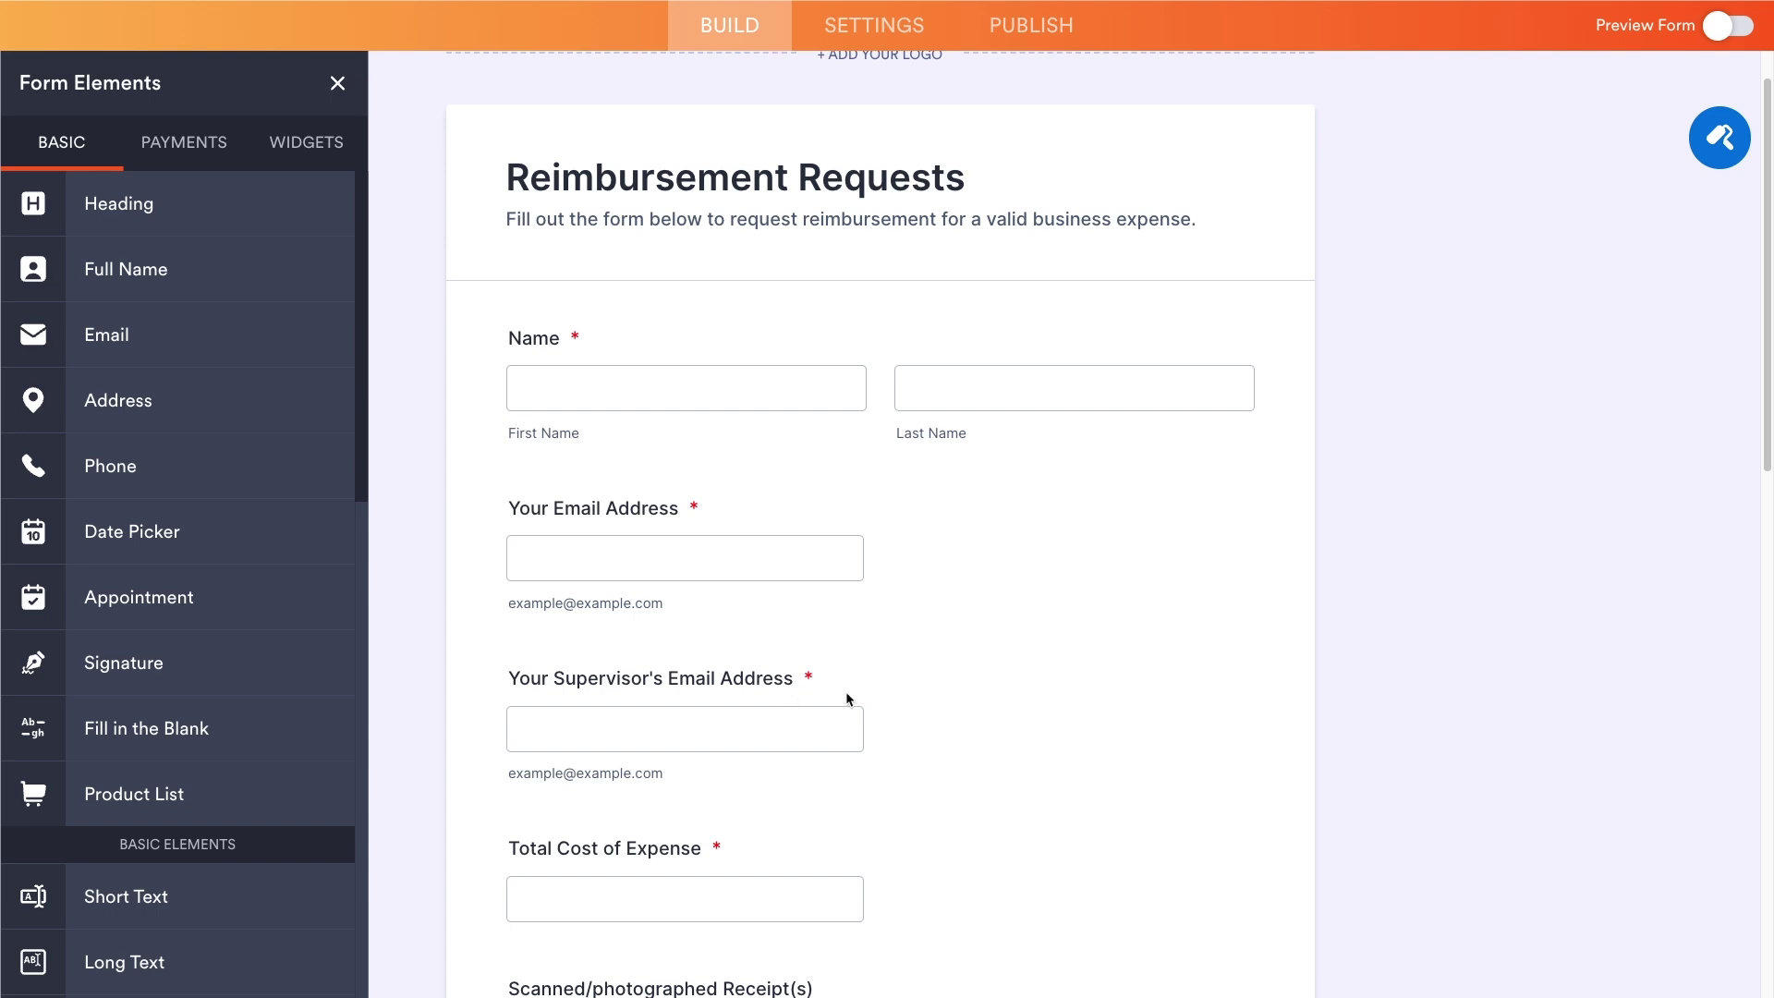
{"action": "scroll", "coordinate": [1005, 666], "scroll_direction": "down", "scroll_amount": 10}
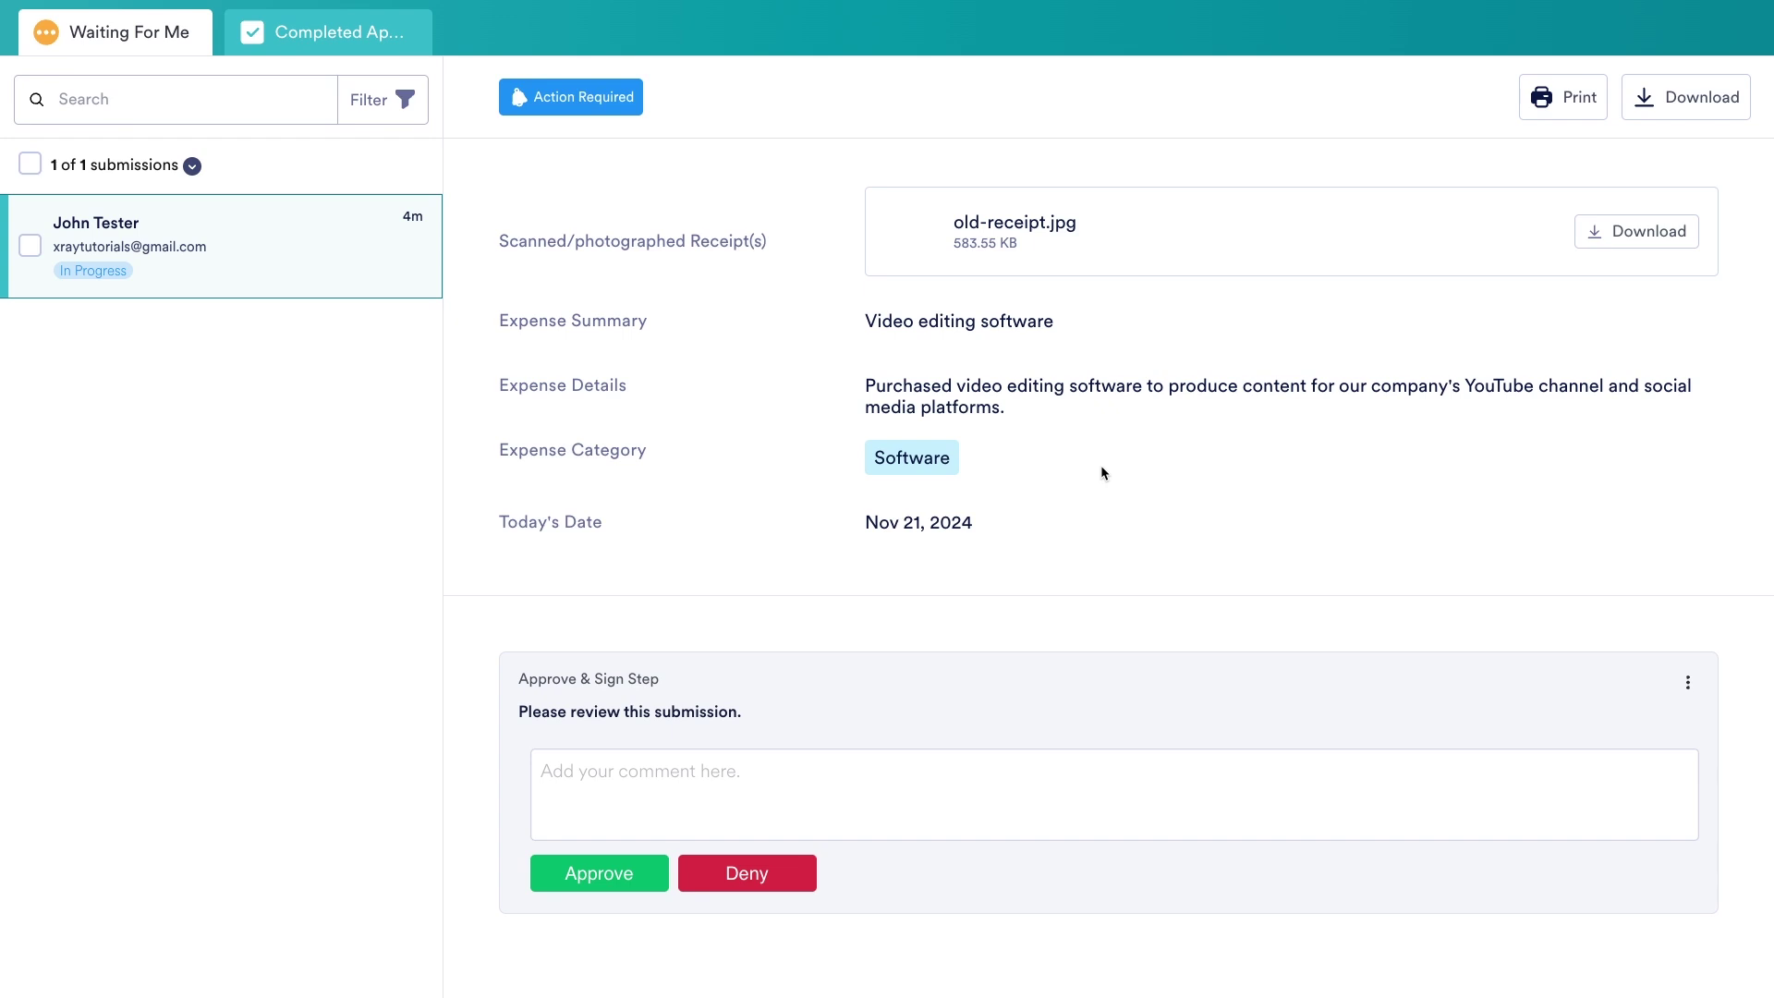
- Approve the video editing software request with a typed-name signature and open the generated PDF
{"action": "left_click", "coordinate": [634, 879]}
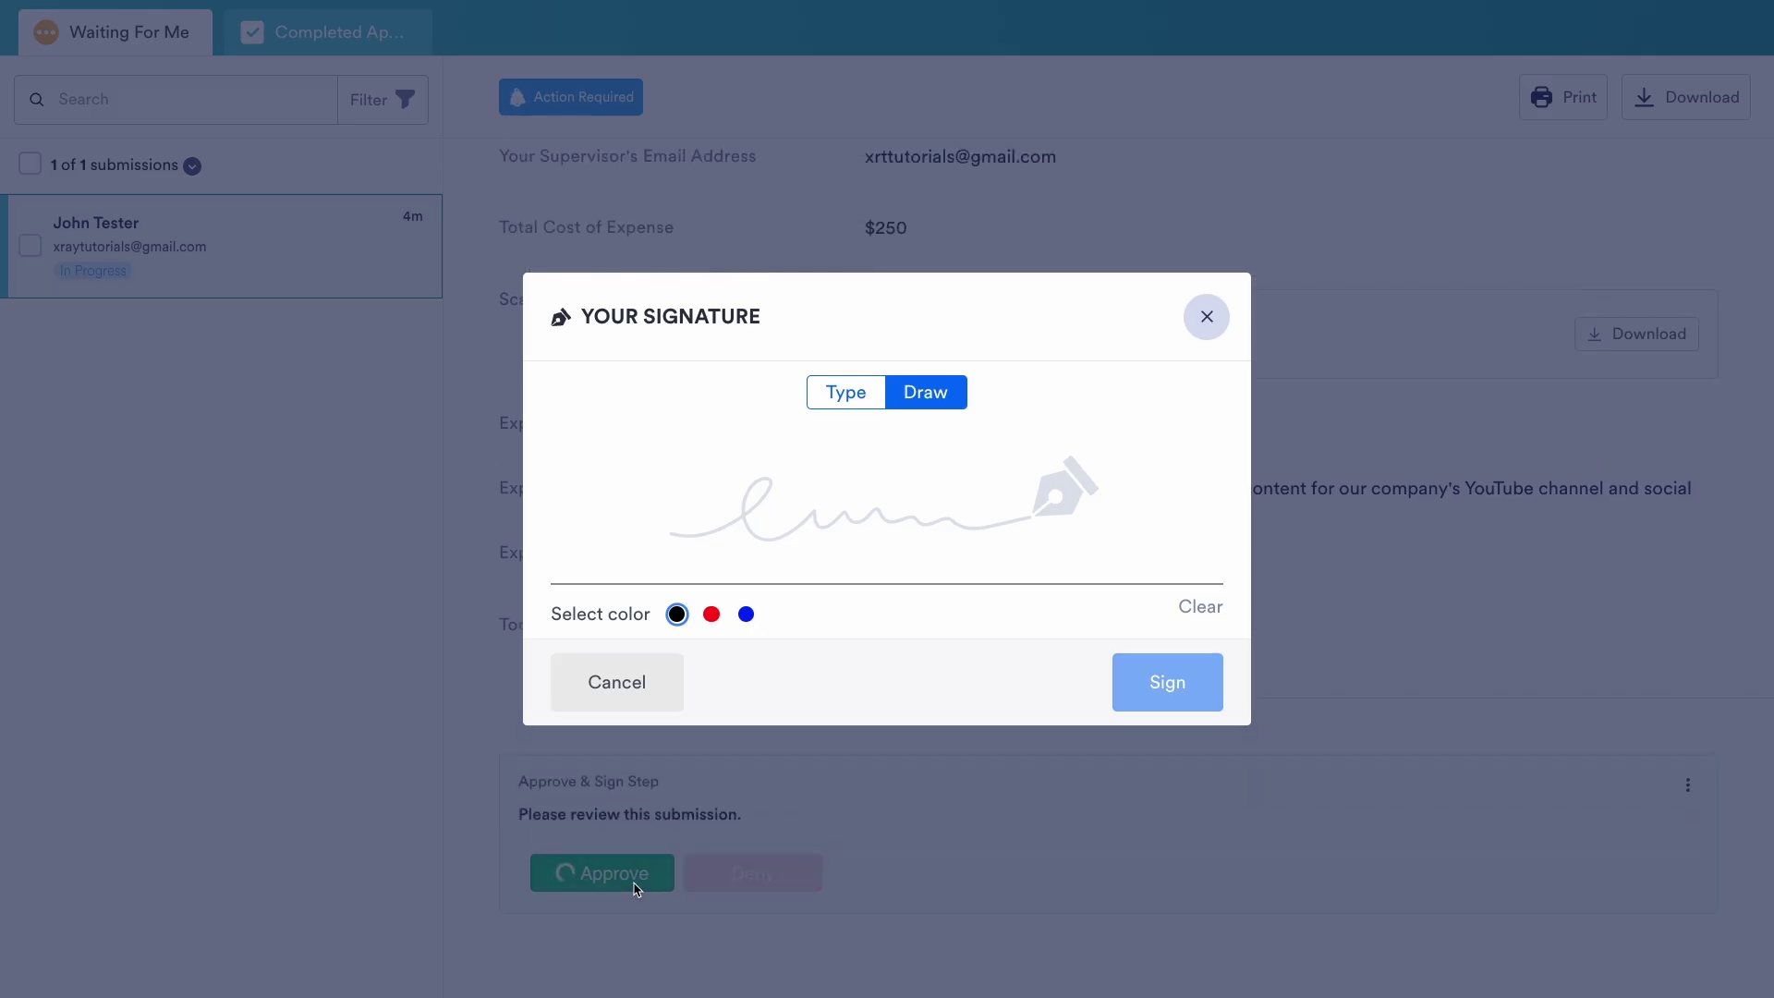
{"action": "left_click", "coordinate": [835, 392]}
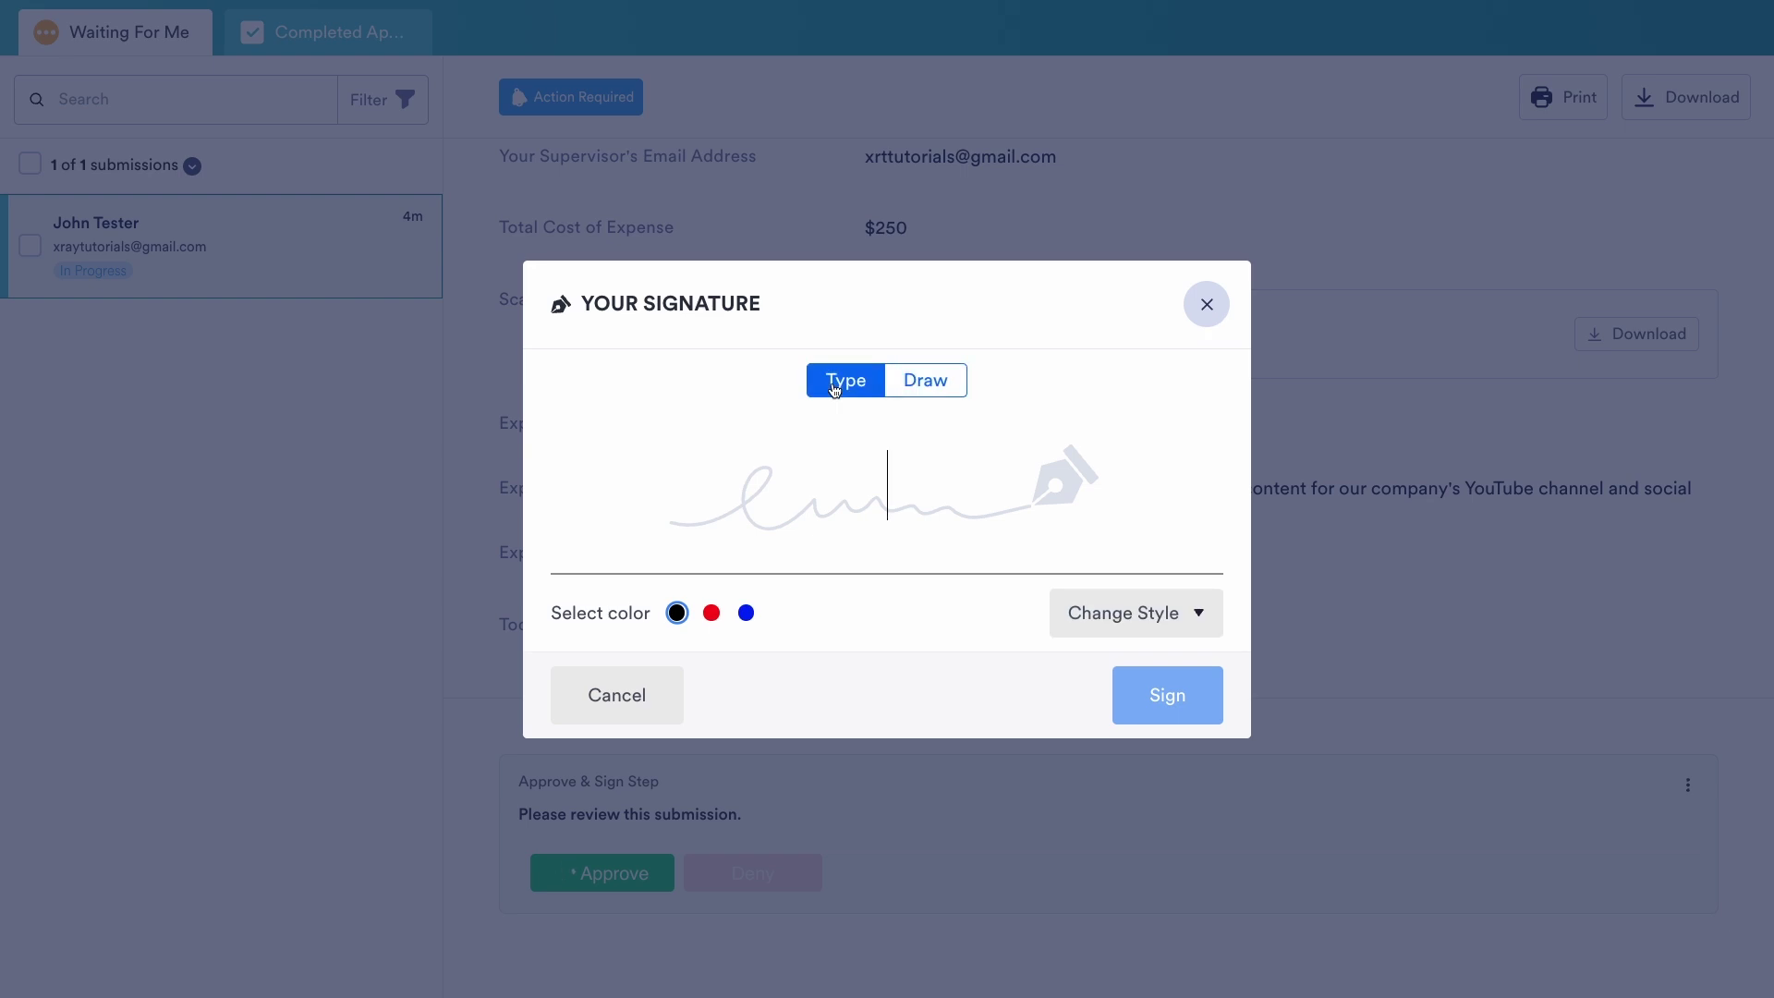
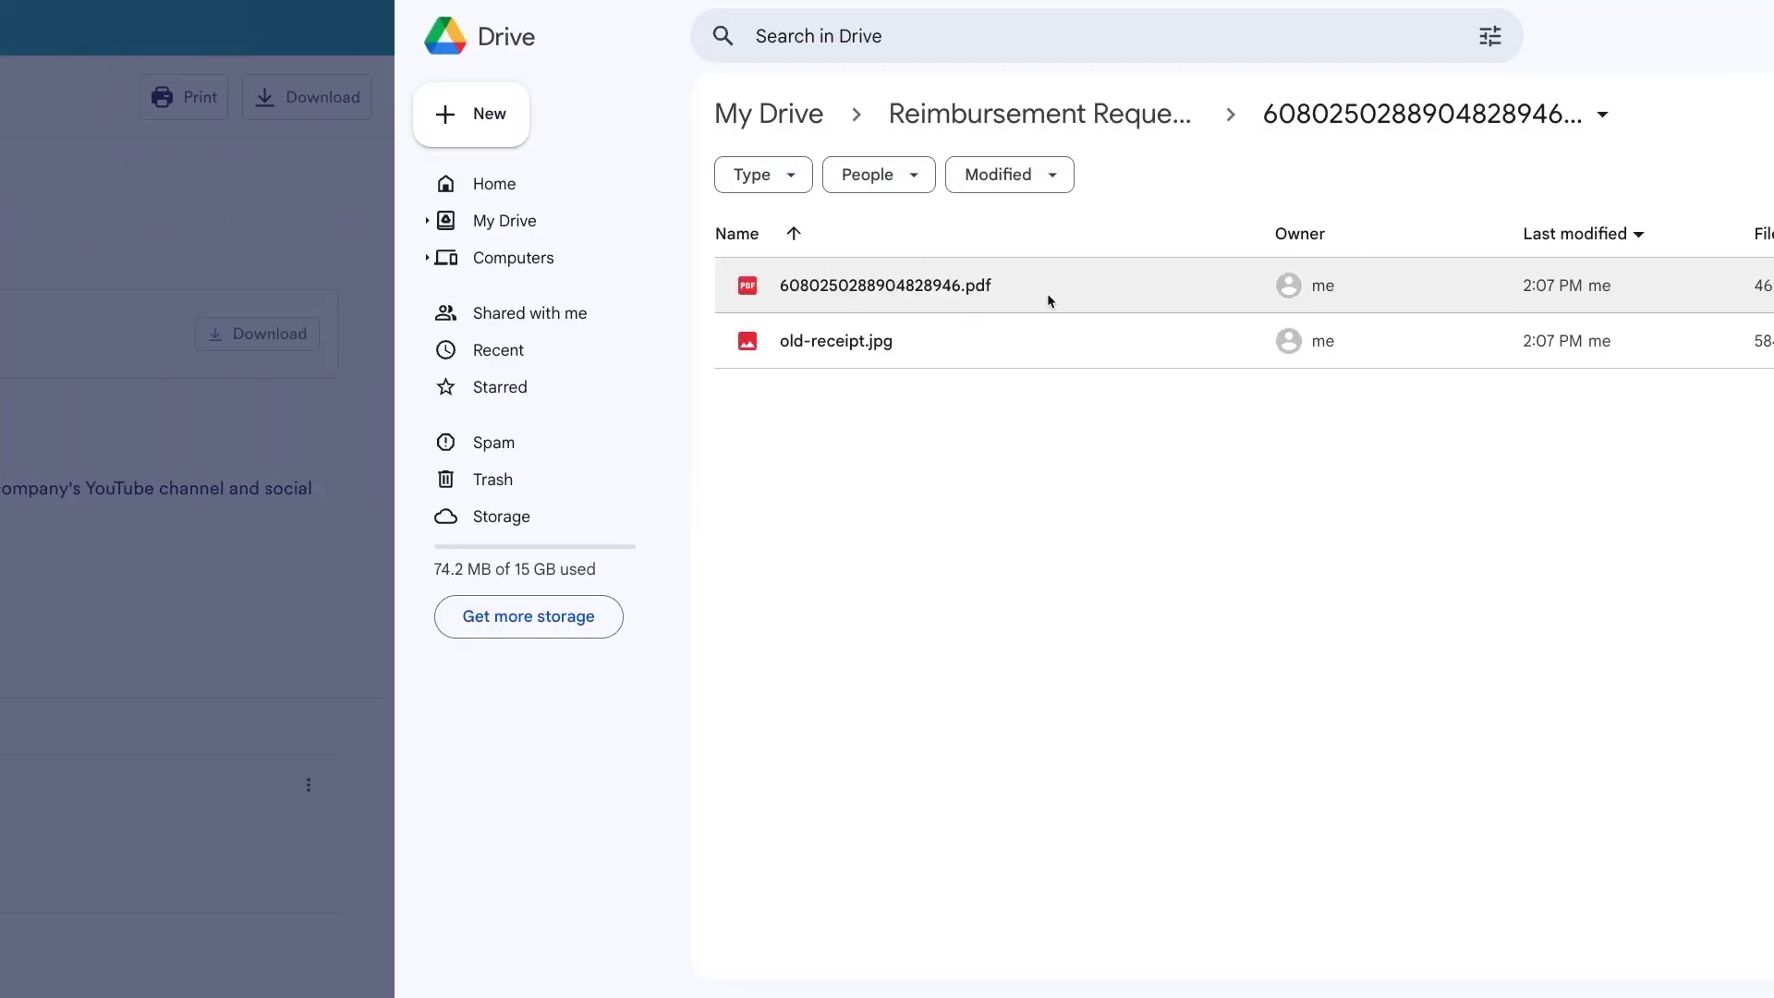
{"action": "double_click", "coordinate": [678, 291]}
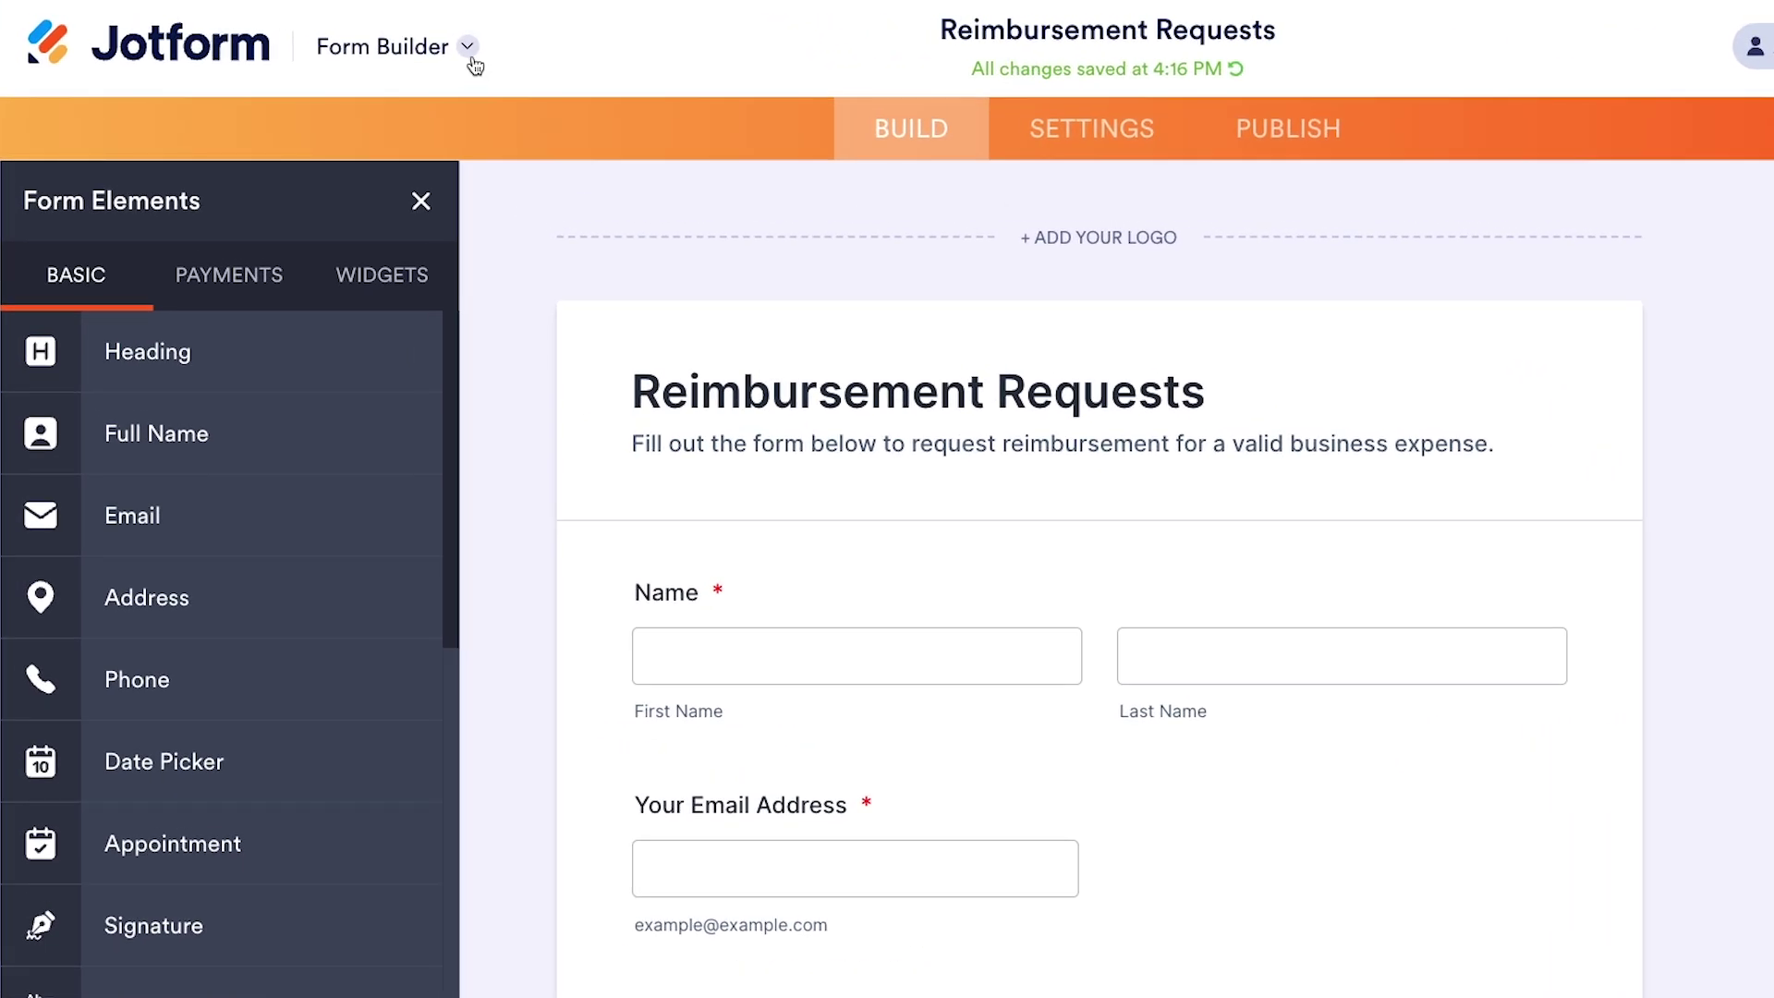
- Switch from Form Builder to the Workflow Builder for Reimbursement Requests
{"action": "left_click", "coordinate": [469, 53]}
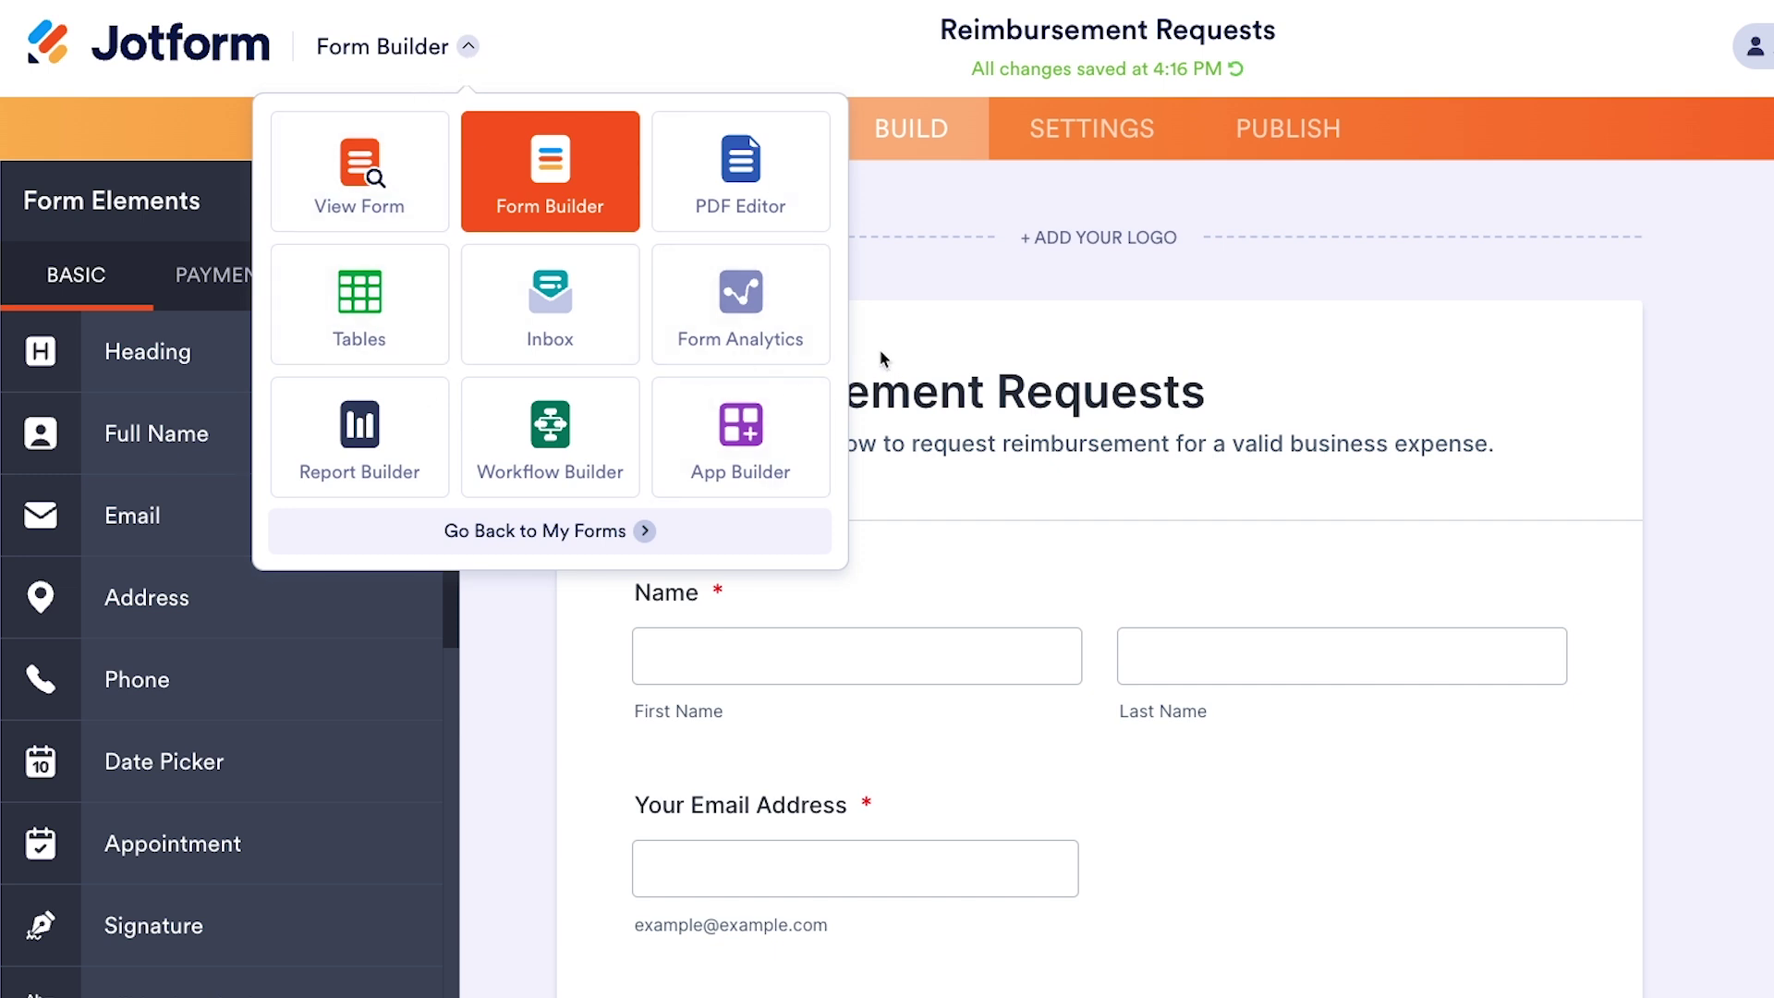
{"action": "left_click", "coordinate": [546, 460]}
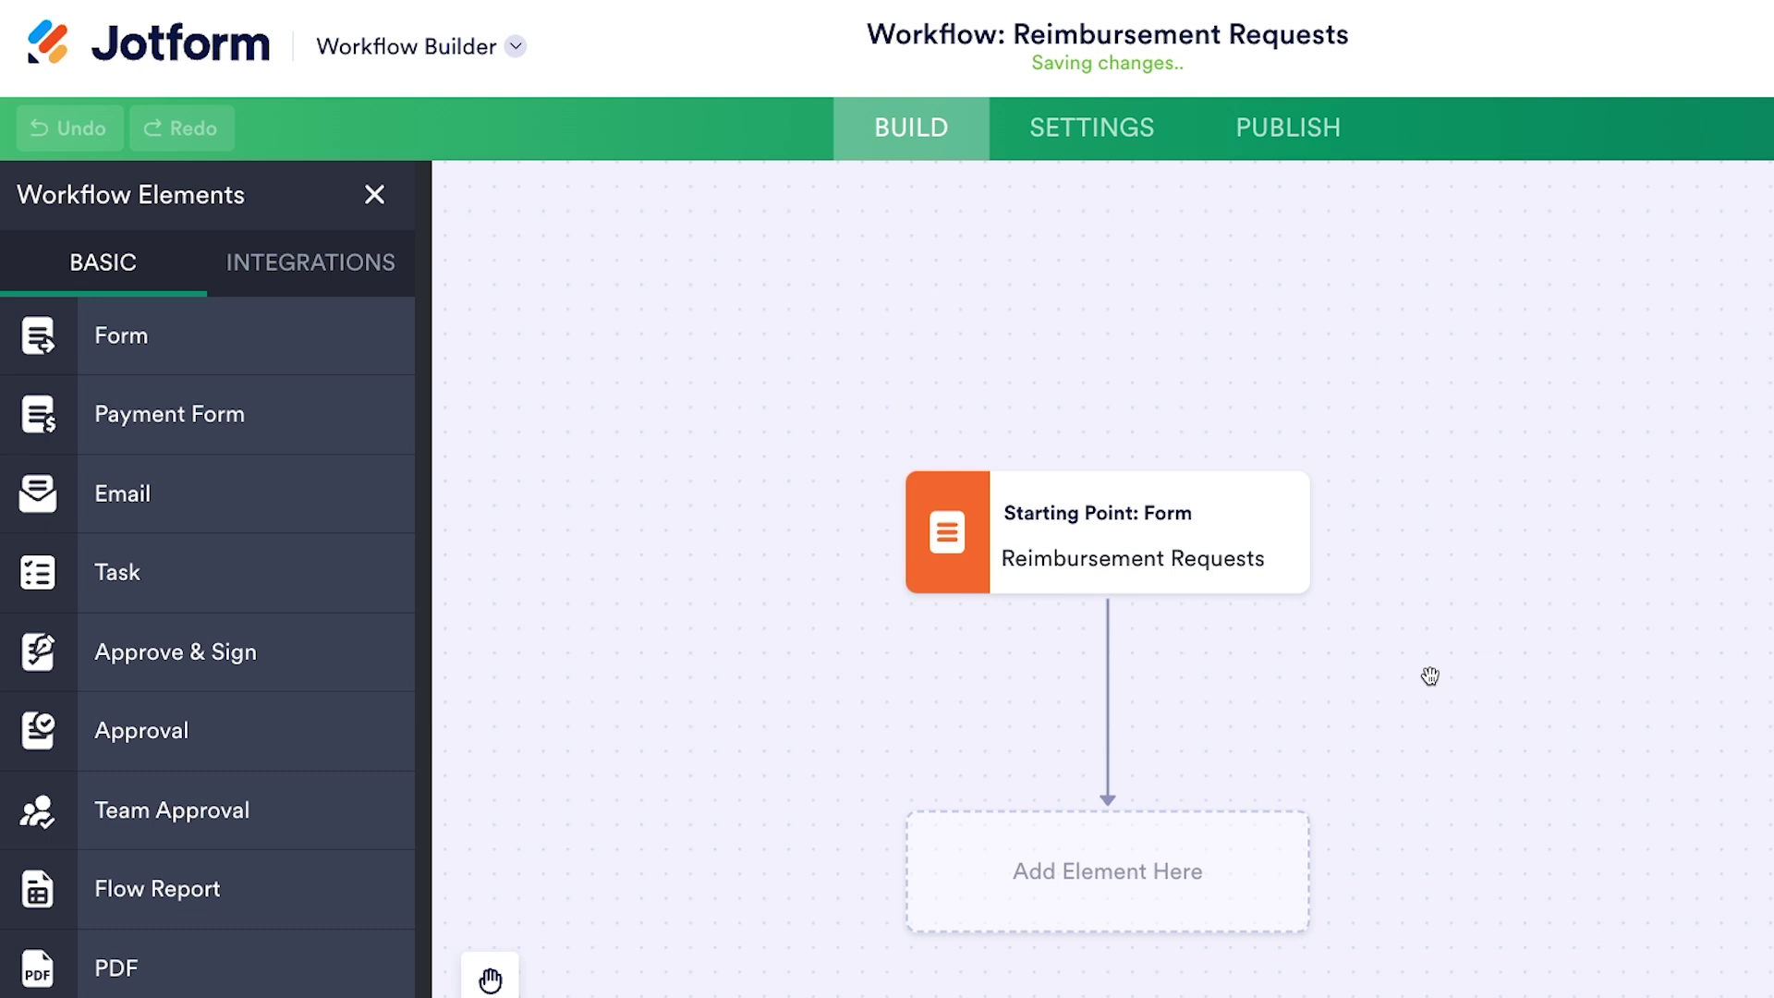
- Place an Approve & Sign element in the slot right after Starting Point: Form
{"action": "mouse_move", "coordinate": [1250, 541]}
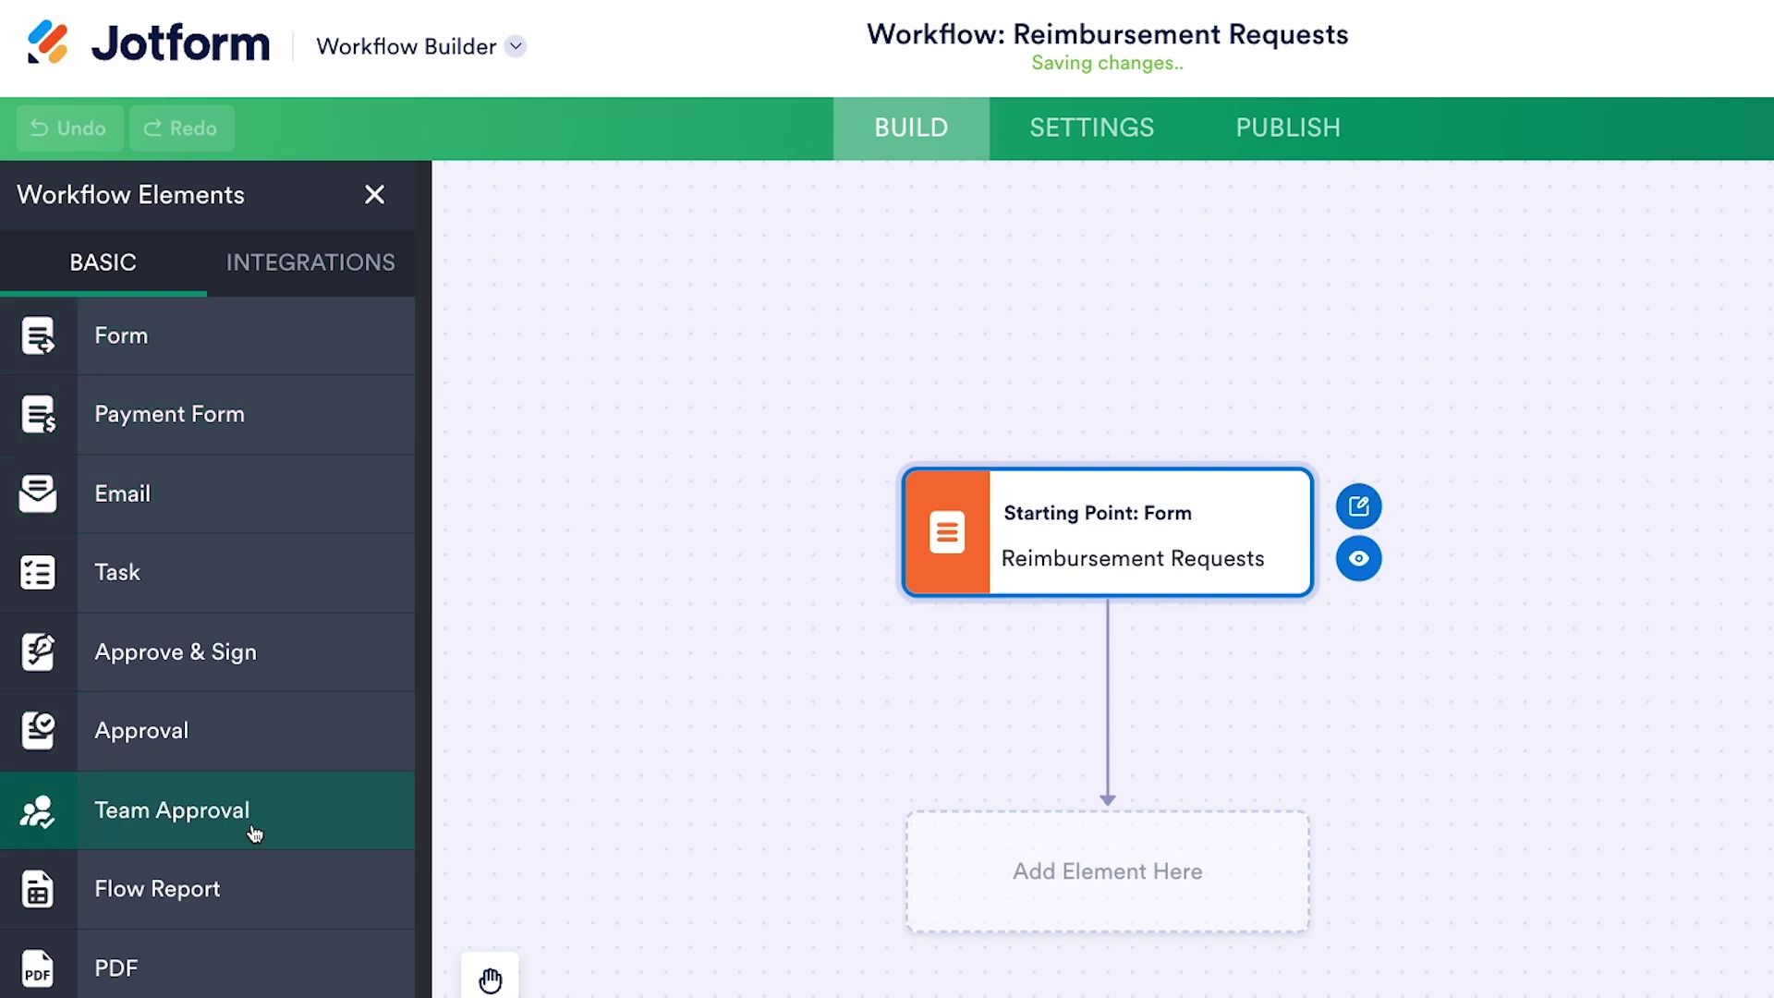
{"action": "left_click_drag", "start_coordinate": [175, 503], "coordinate": [293, 654]}
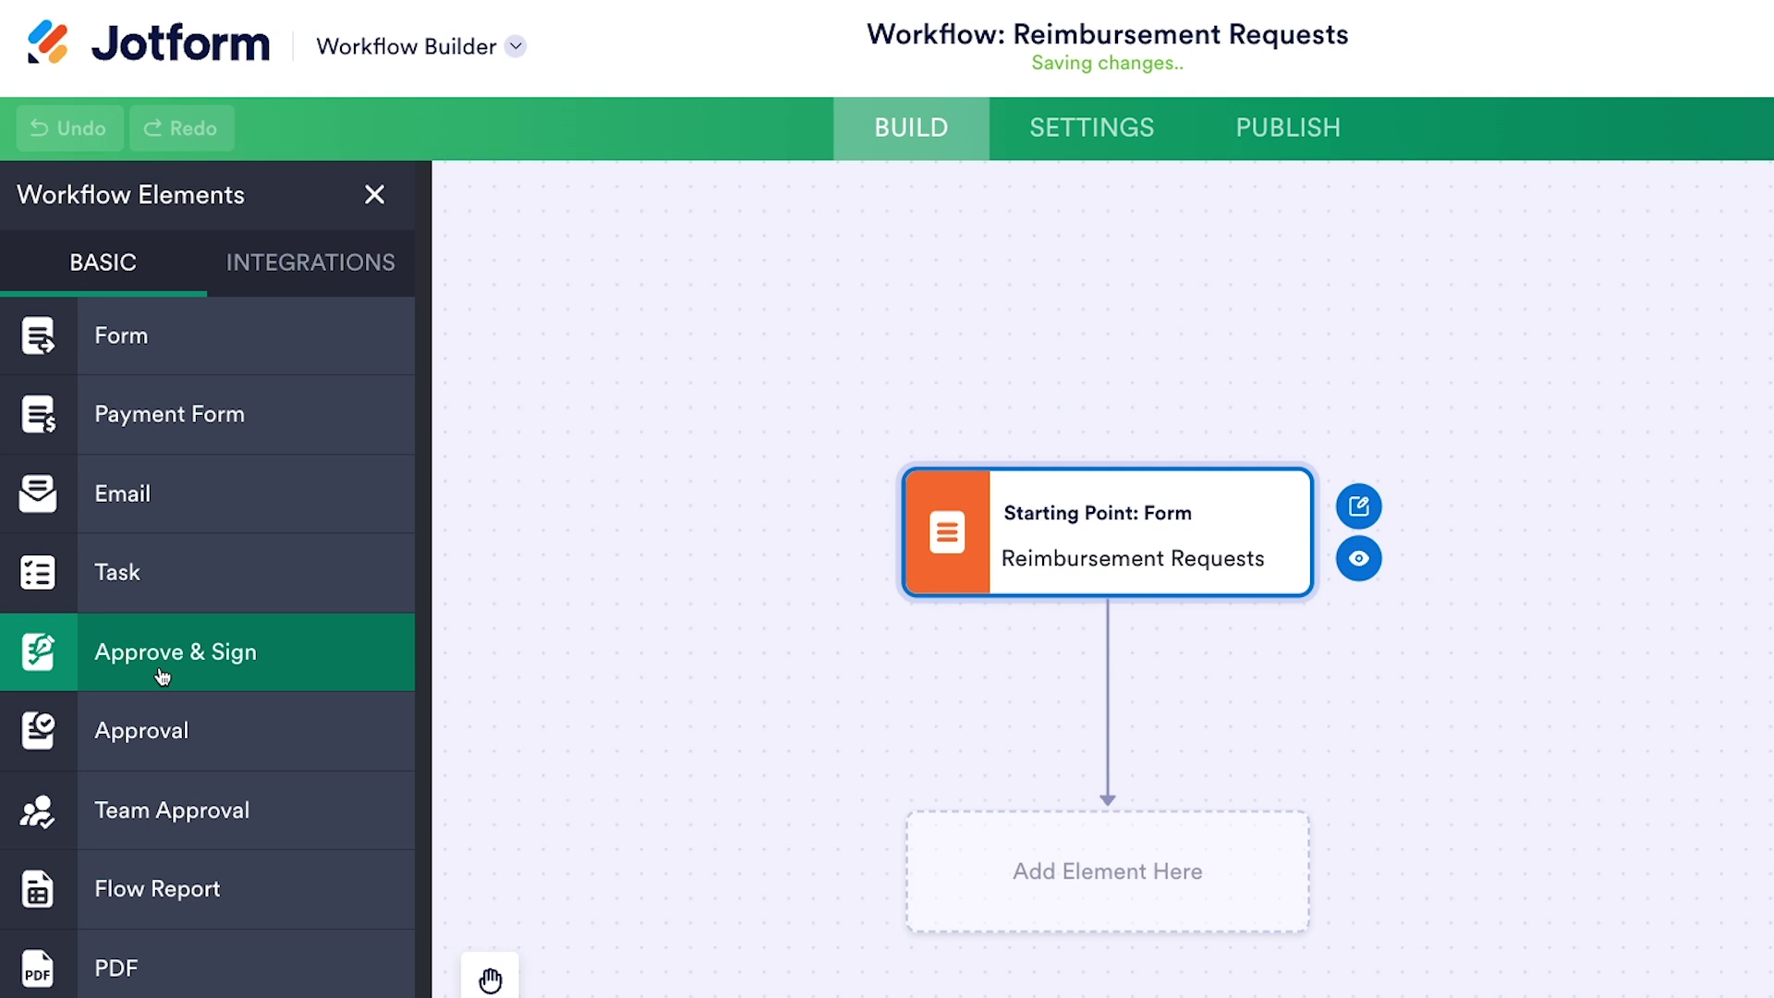
{"action": "left_click_drag", "start_coordinate": [142, 674], "coordinate": [1100, 898]}
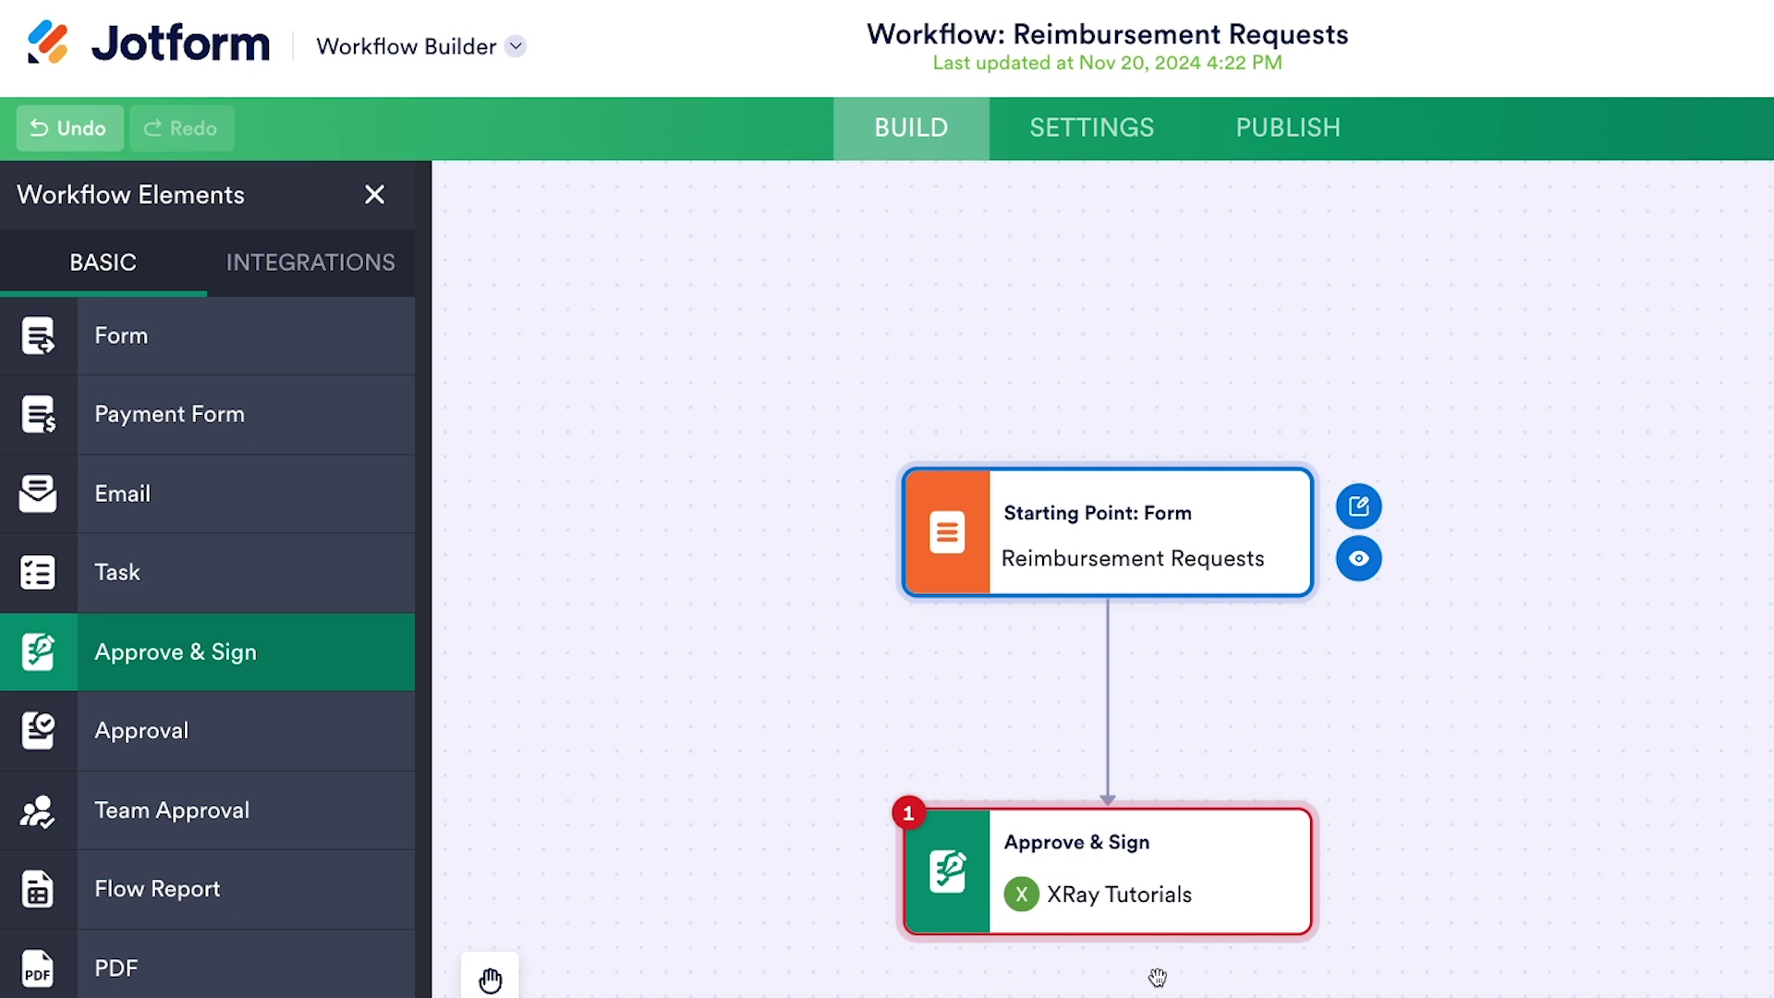
{"action": "mouse_move", "coordinate": [1183, 895]}
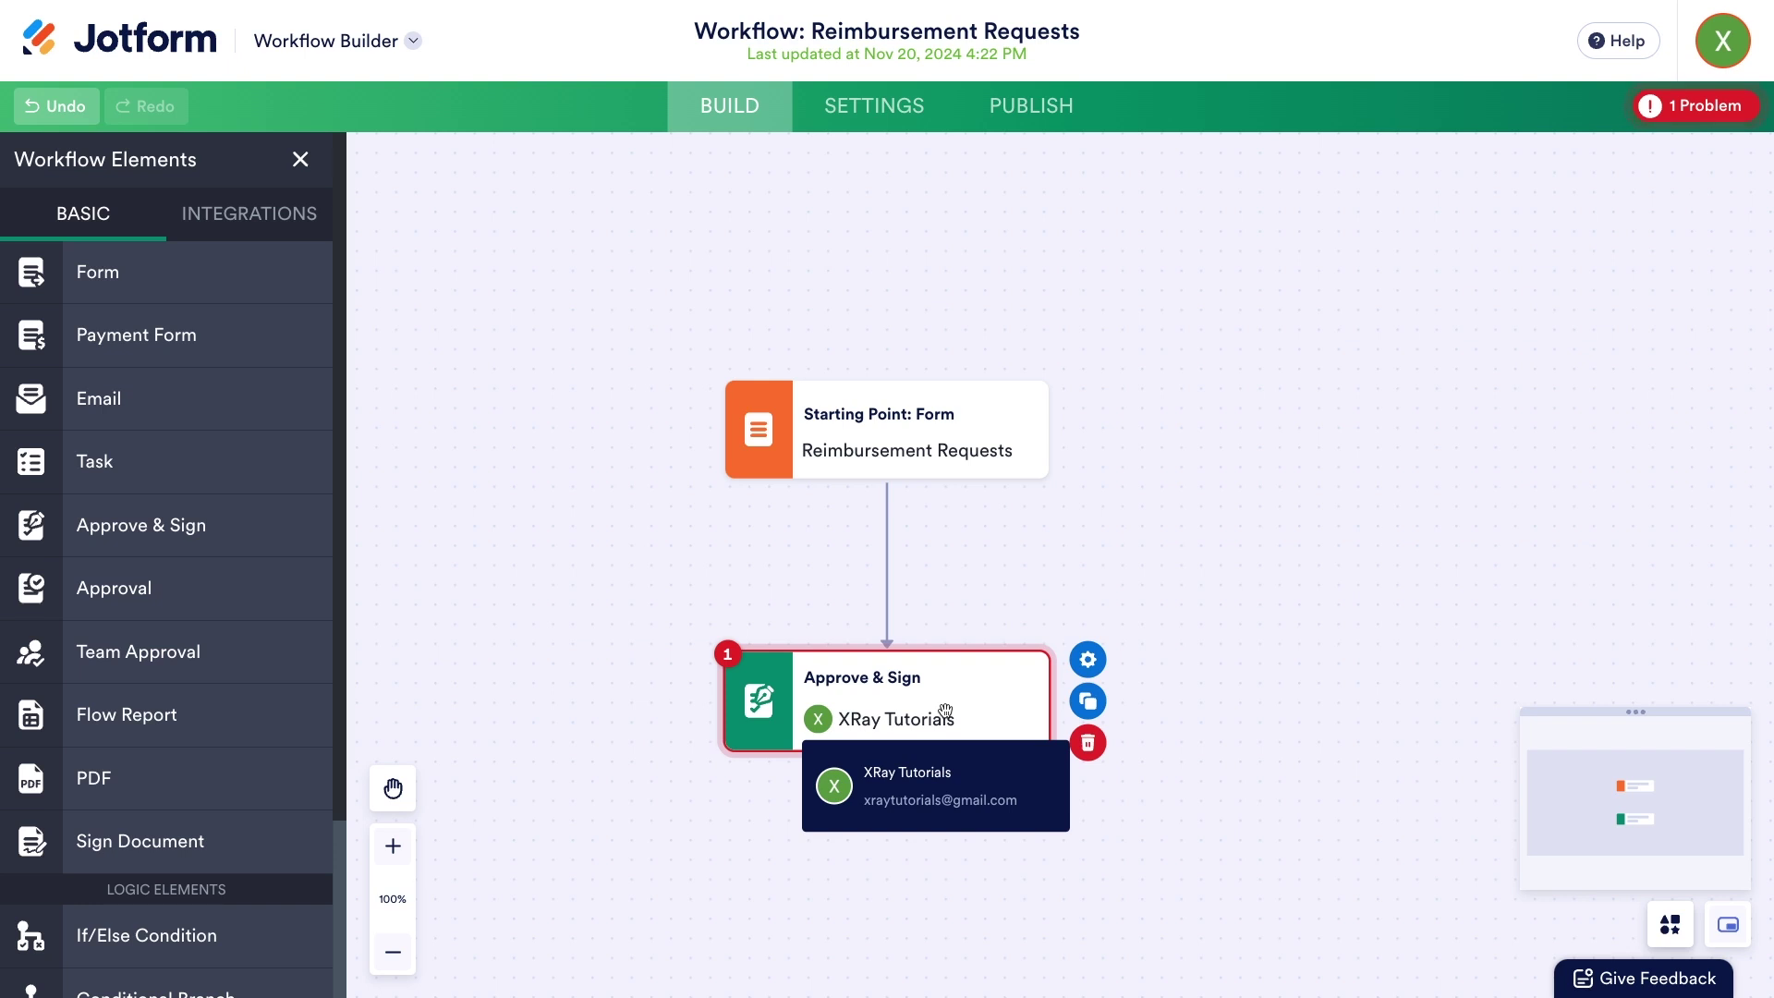
- Replace the Approve & Sign signer with the Your Supervisor's Email Address form field
{"action": "left_click", "coordinate": [1081, 667]}
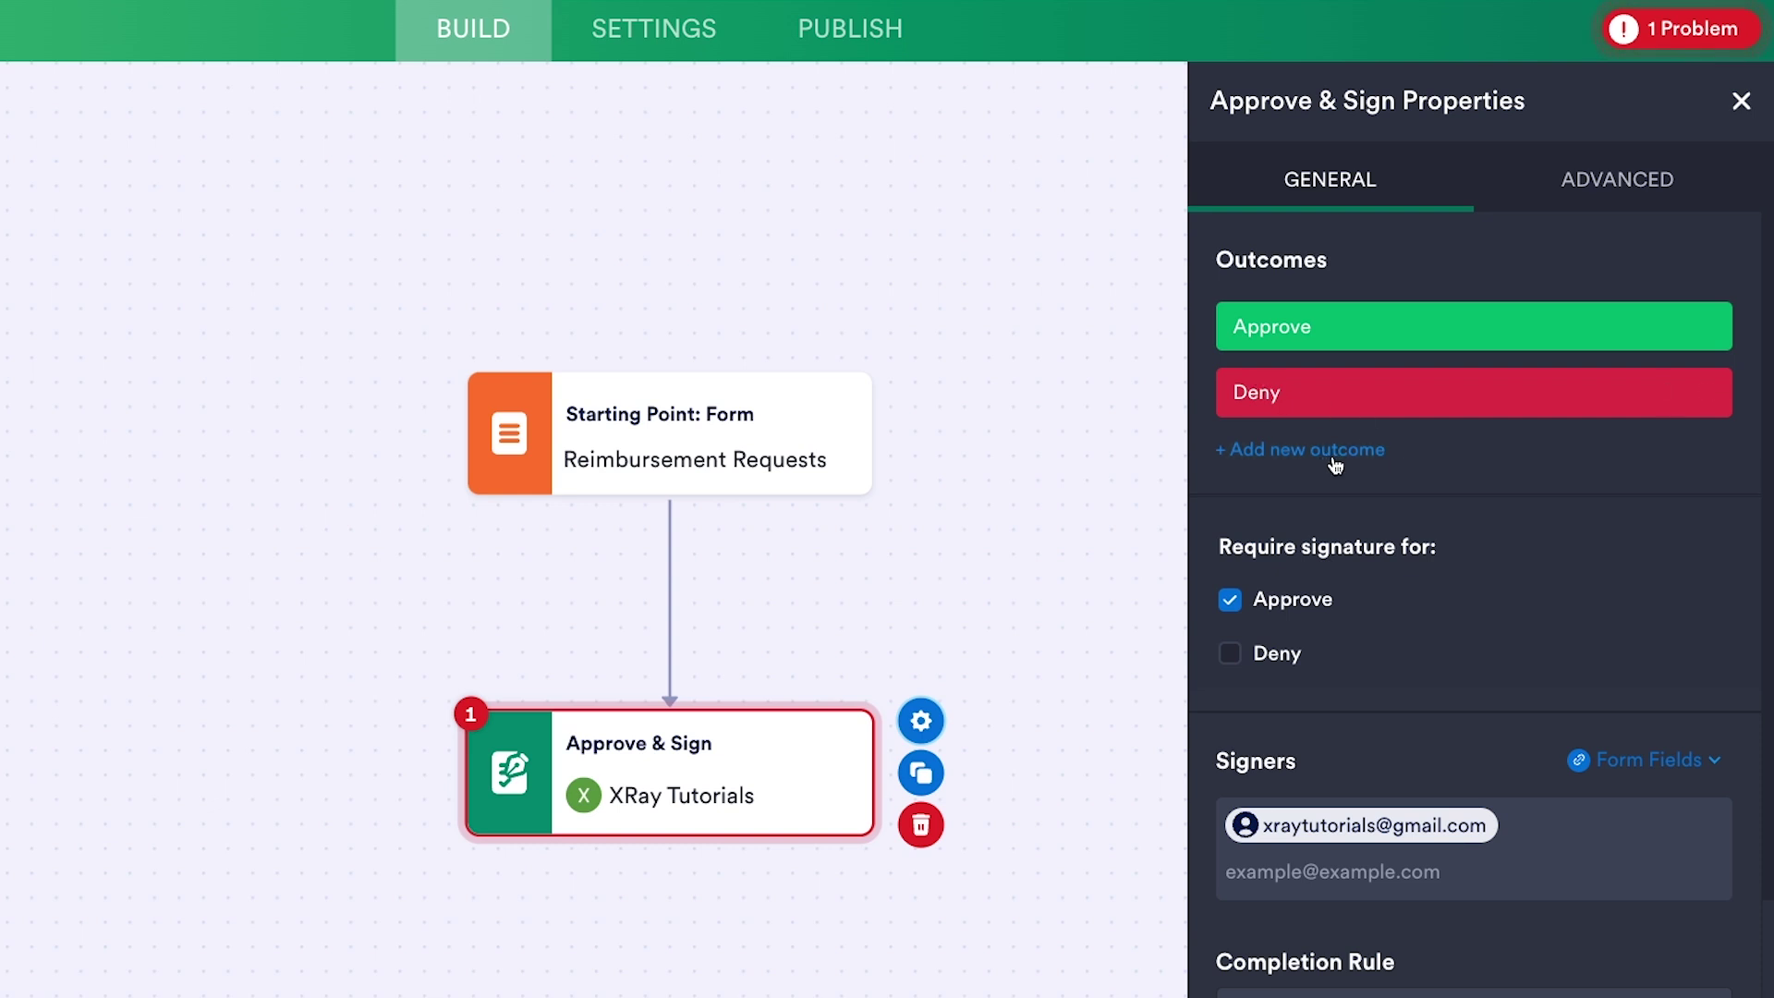
{"action": "scroll", "coordinate": [1335, 464], "scroll_direction": "down", "scroll_amount": 2}
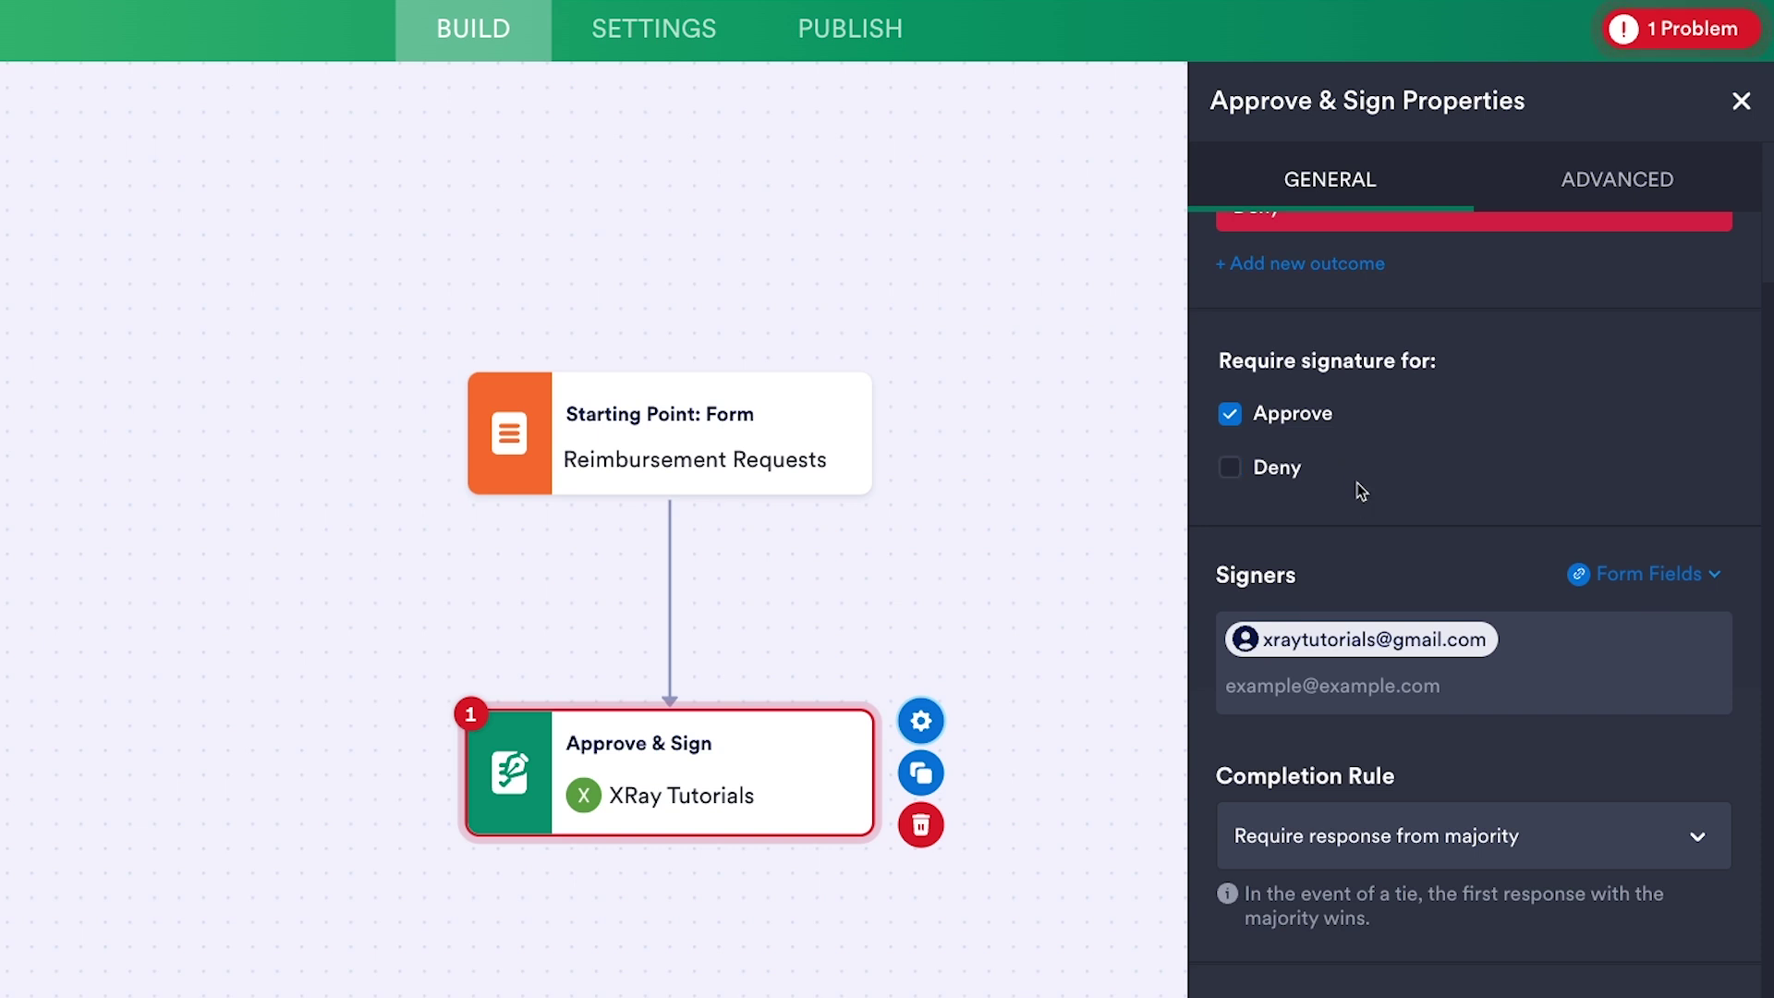
{"action": "scroll", "coordinate": [1426, 500], "scroll_direction": "down", "scroll_amount": 1}
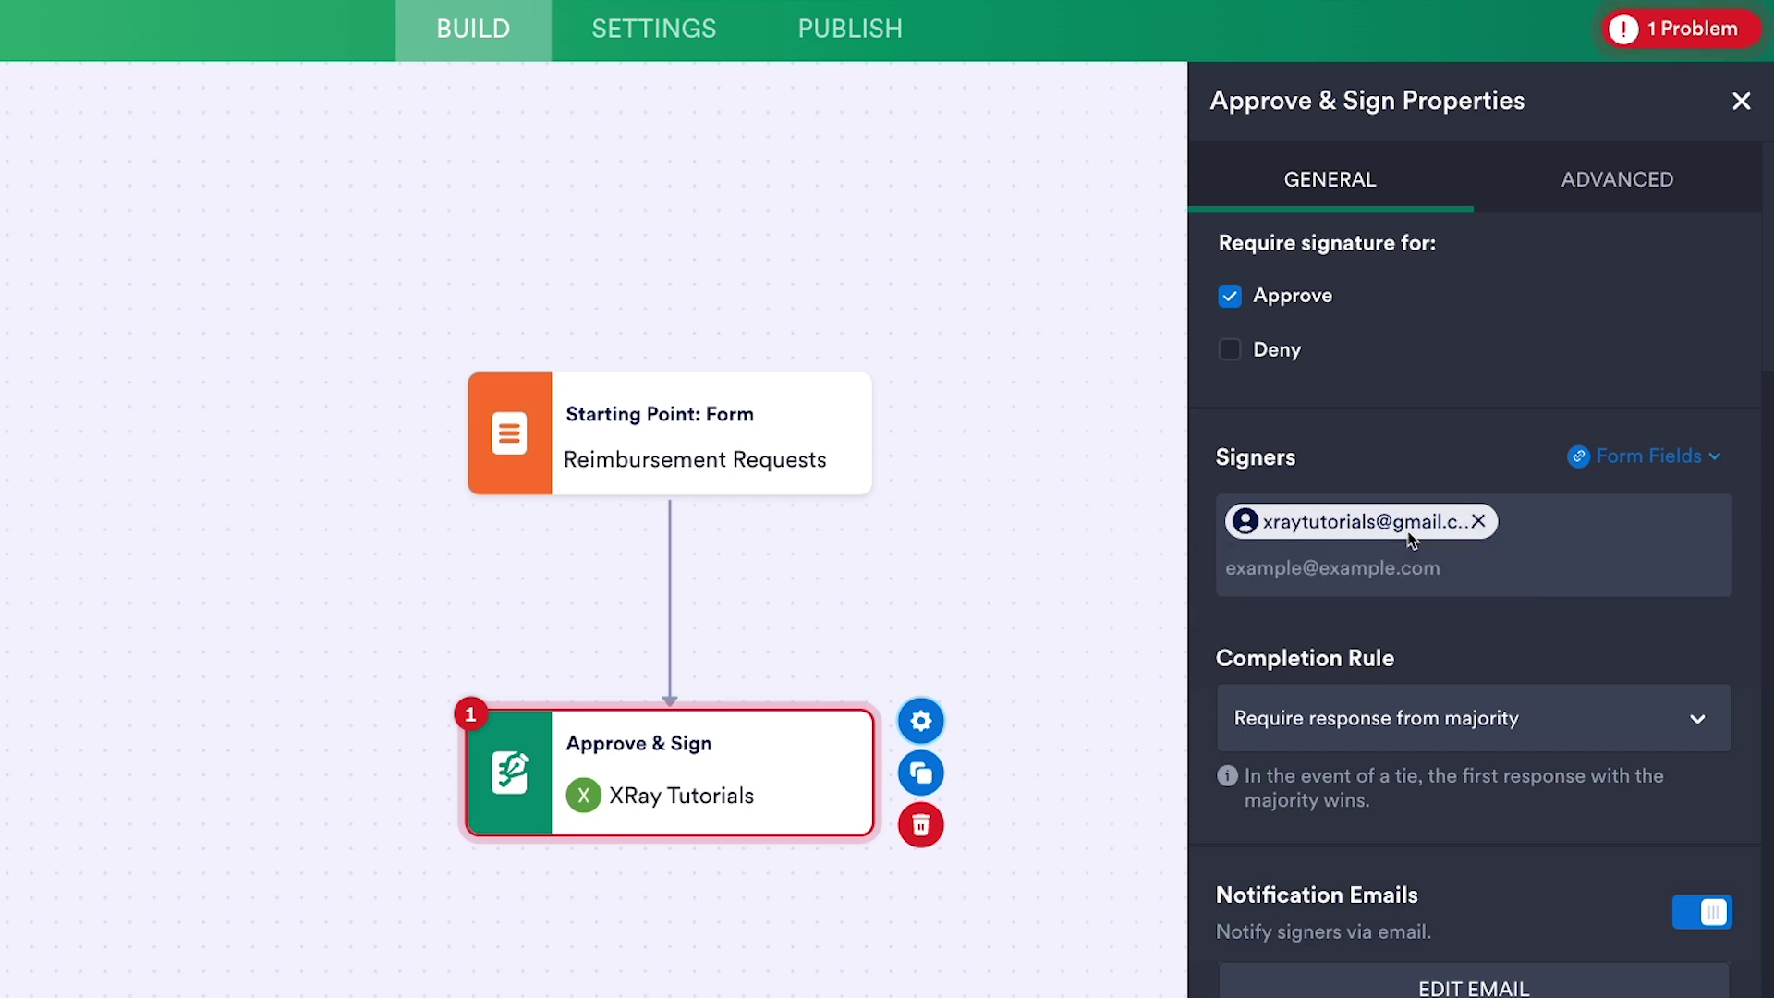
{"action": "left_click", "coordinate": [1477, 523]}
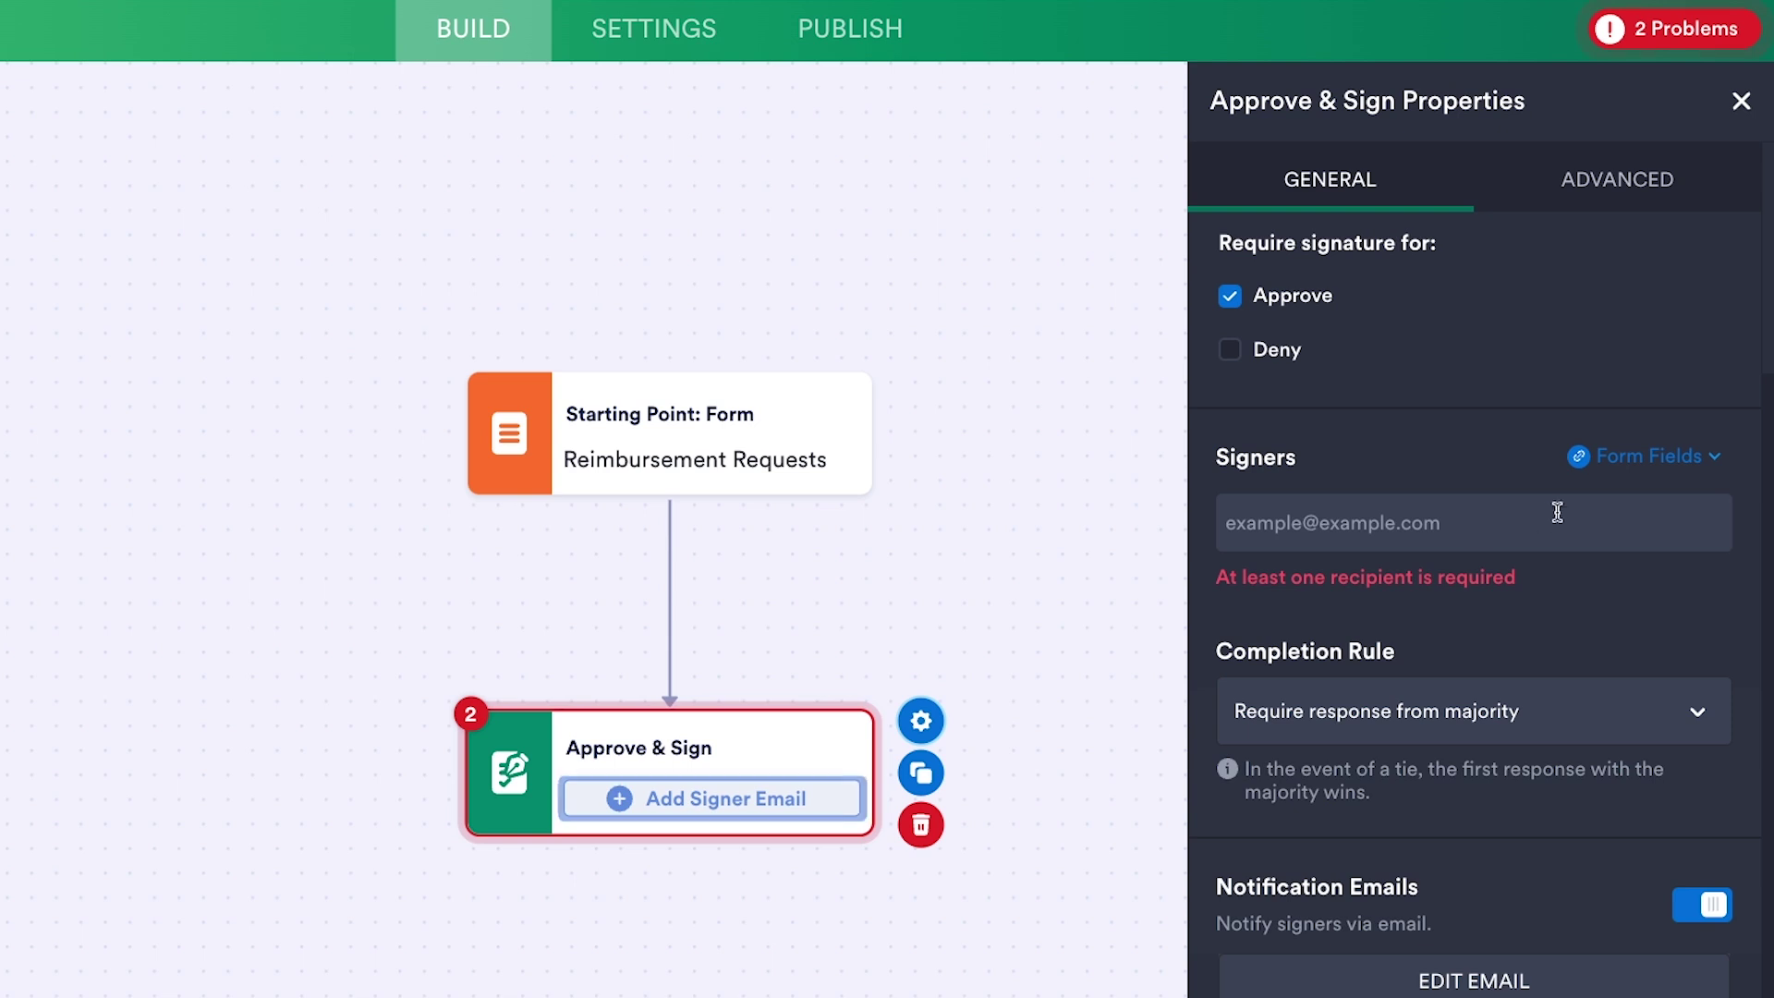
{"action": "left_click", "coordinate": [1634, 465]}
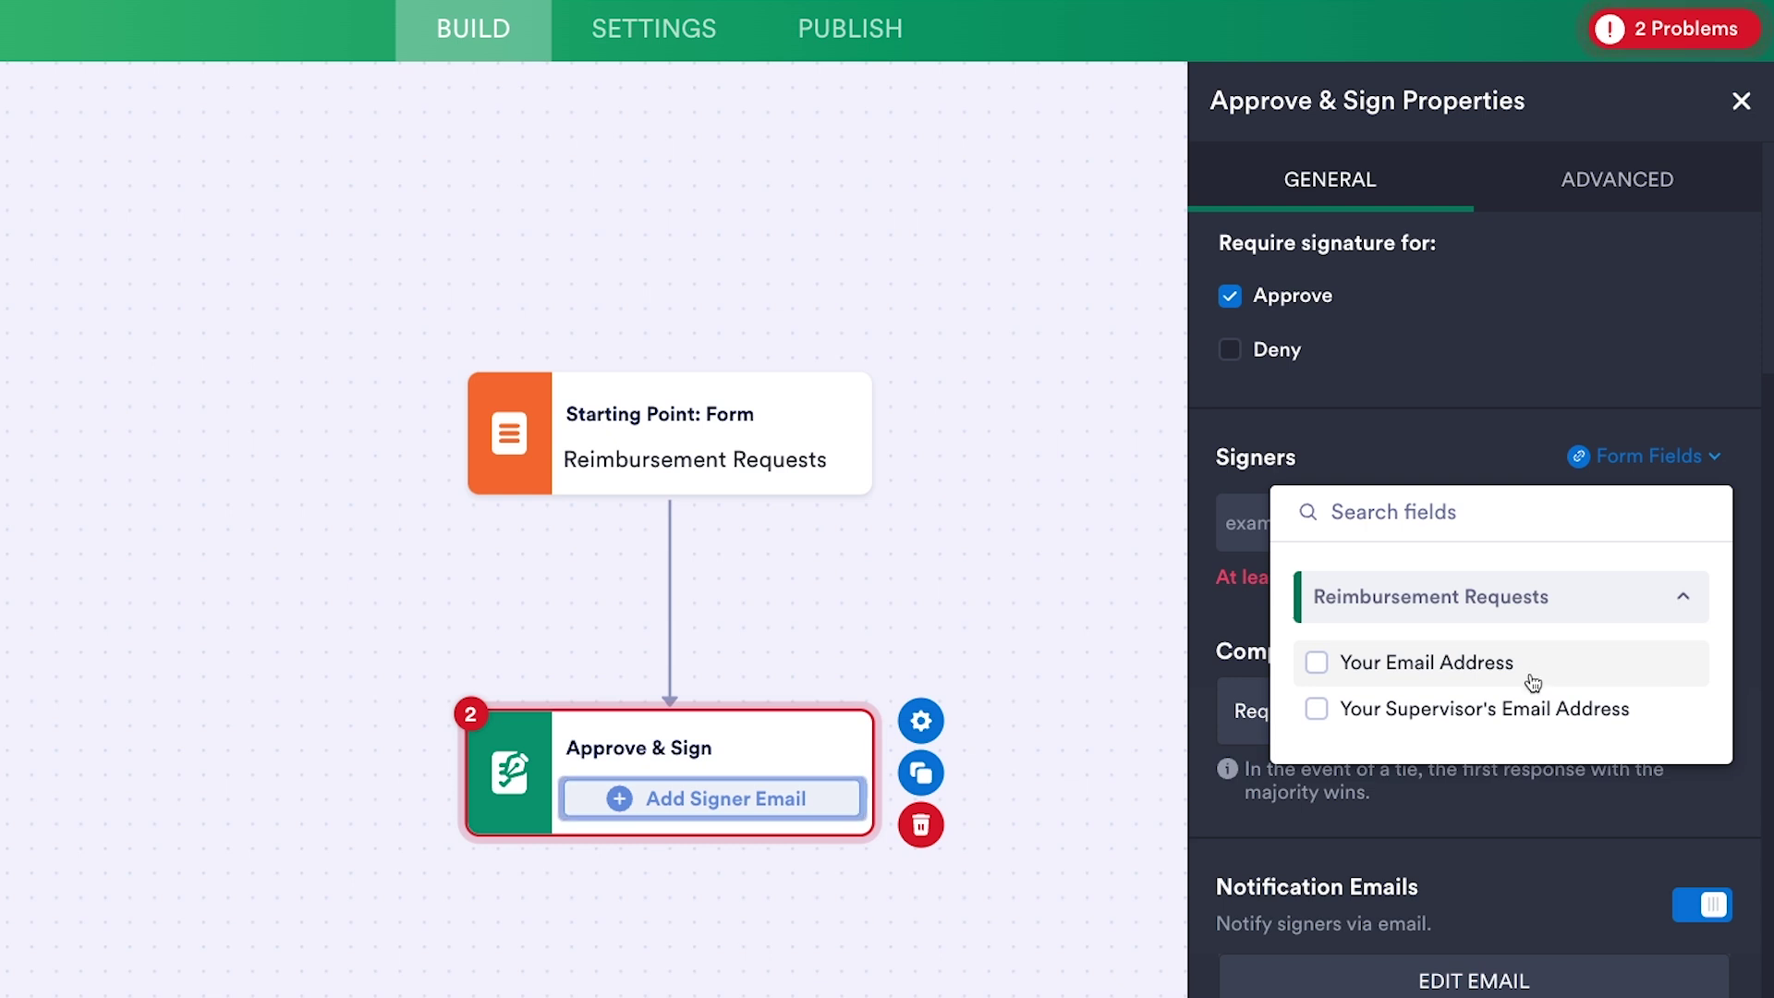
{"action": "left_click", "coordinate": [1503, 727]}
{"action": "left_click", "coordinate": [1444, 459]}
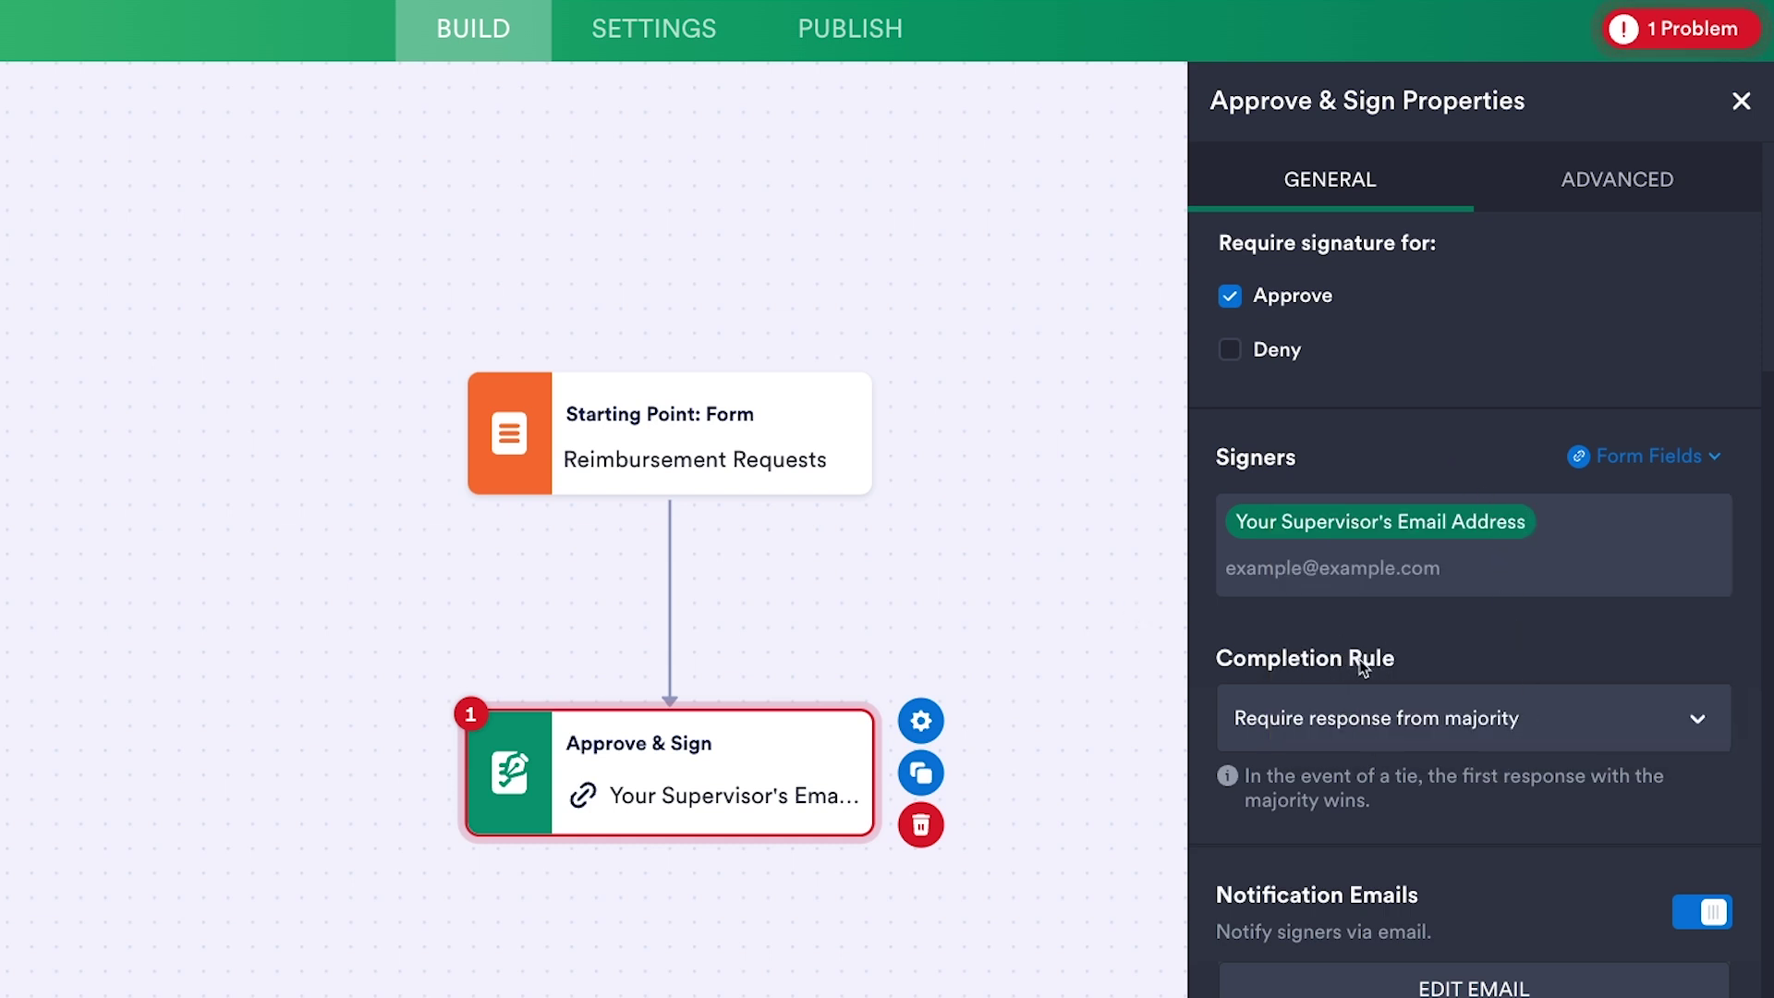
- Set the Completion Rule to one person and show the ADVANCED settings
{"action": "left_click", "coordinate": [1402, 729]}
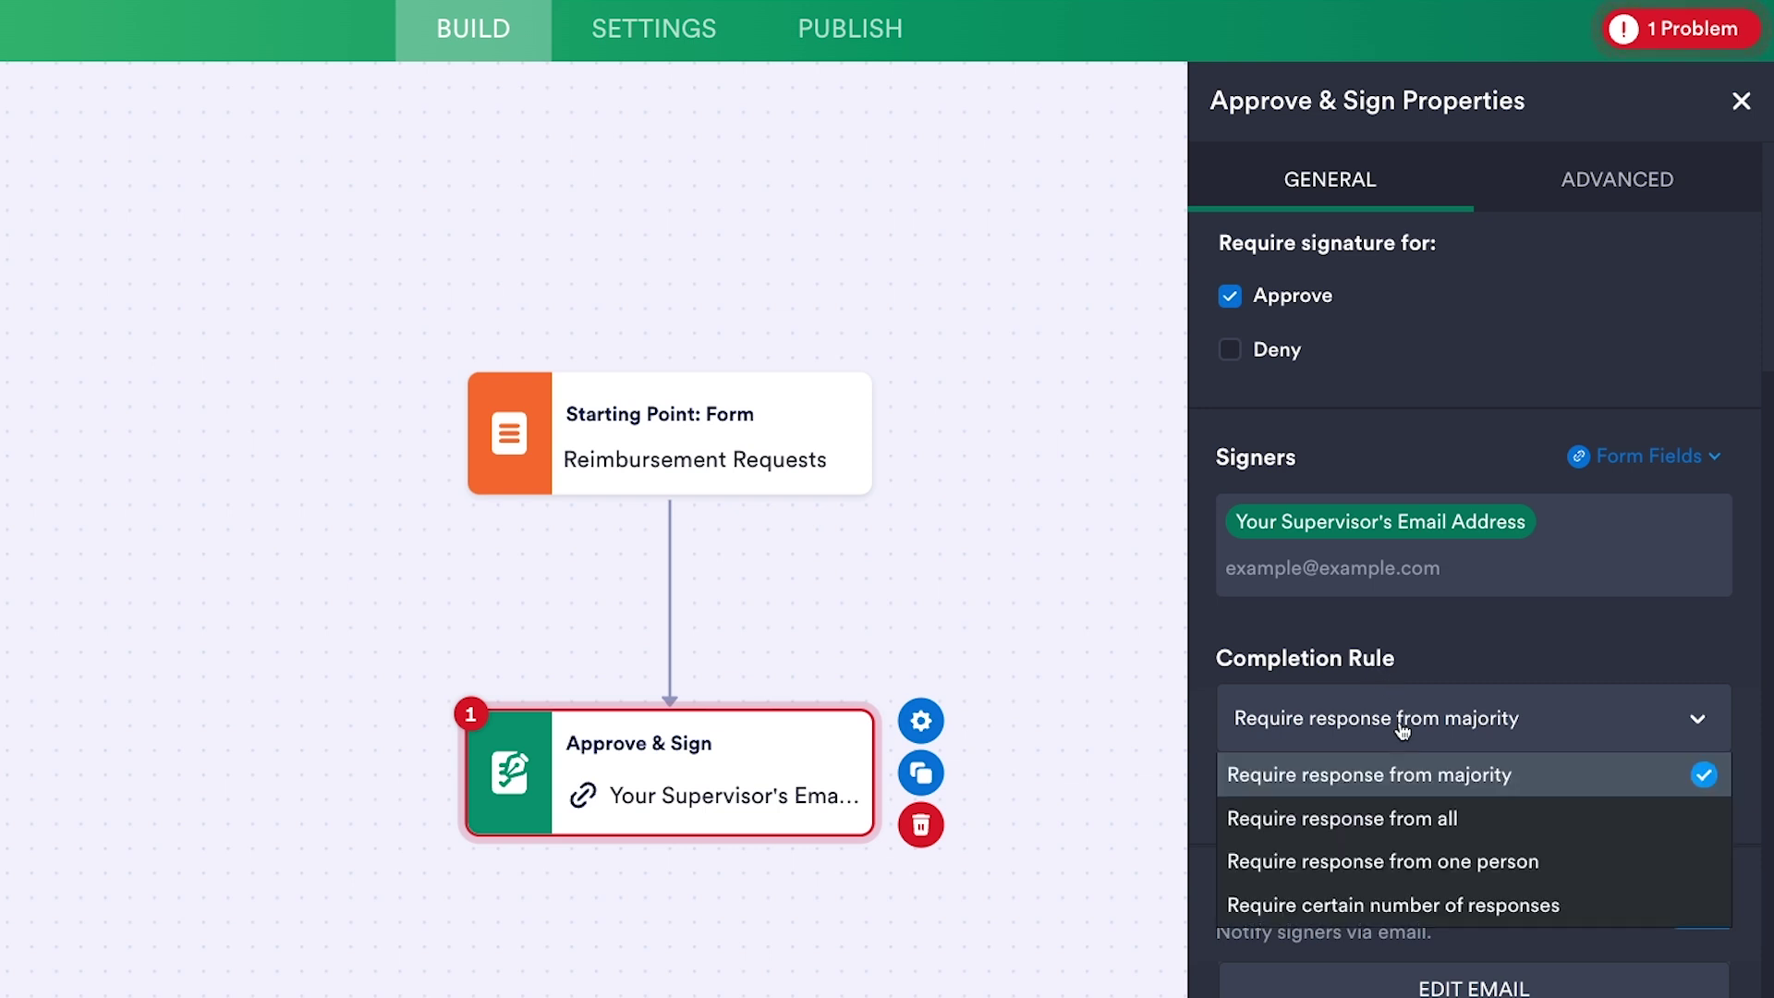
{"action": "left_click", "coordinate": [1428, 861]}
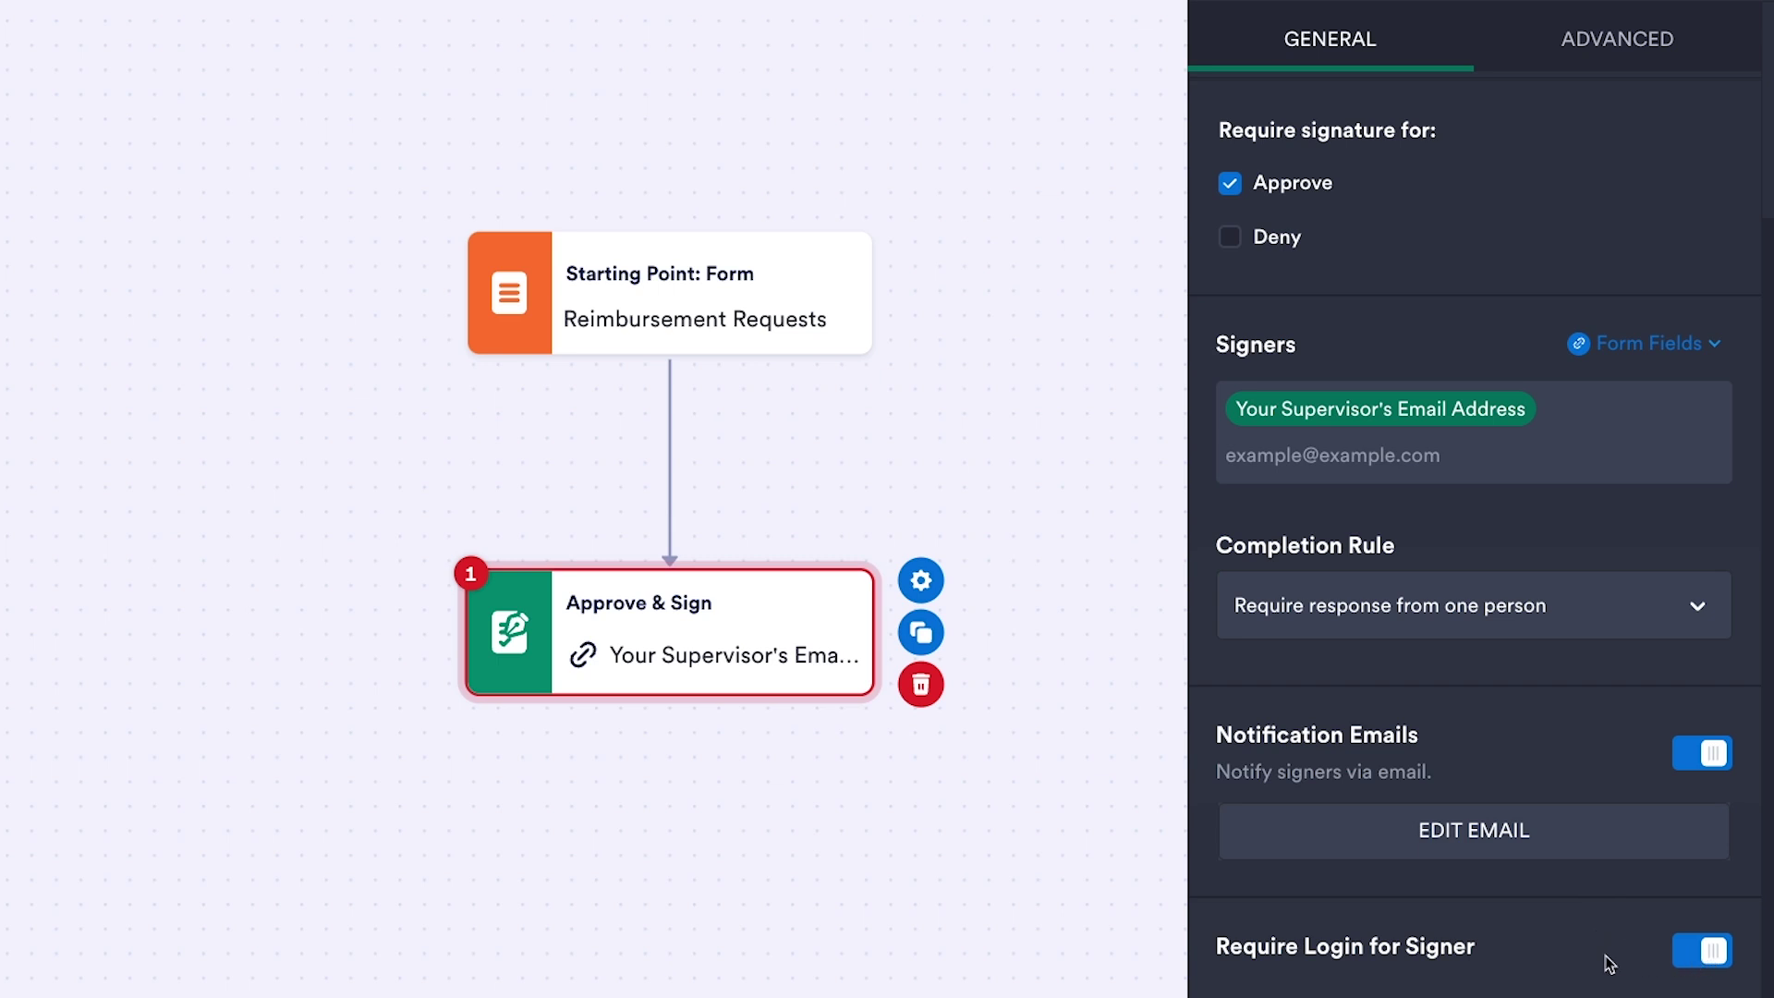
{"action": "scroll", "coordinate": [1574, 760], "scroll_direction": "up", "scroll_amount": 1}
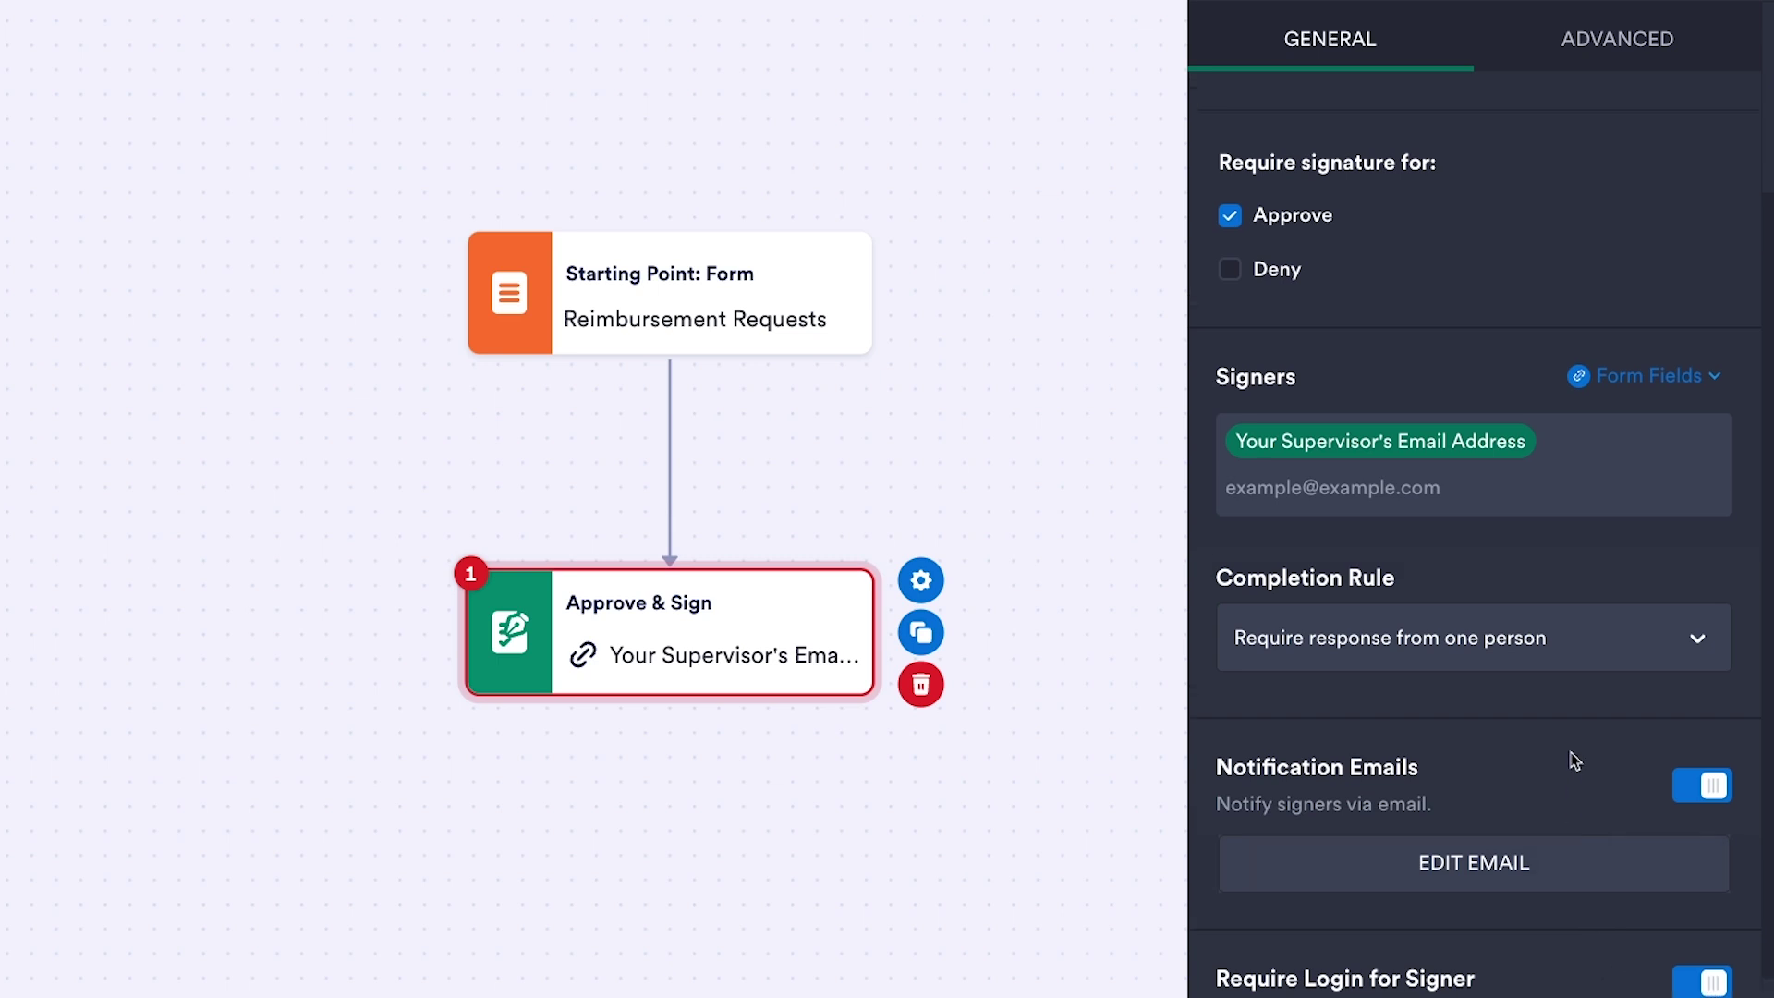
{"action": "scroll", "coordinate": [1574, 759], "scroll_direction": "up", "scroll_amount": 5}
{"action": "left_click", "coordinate": [1593, 42]}
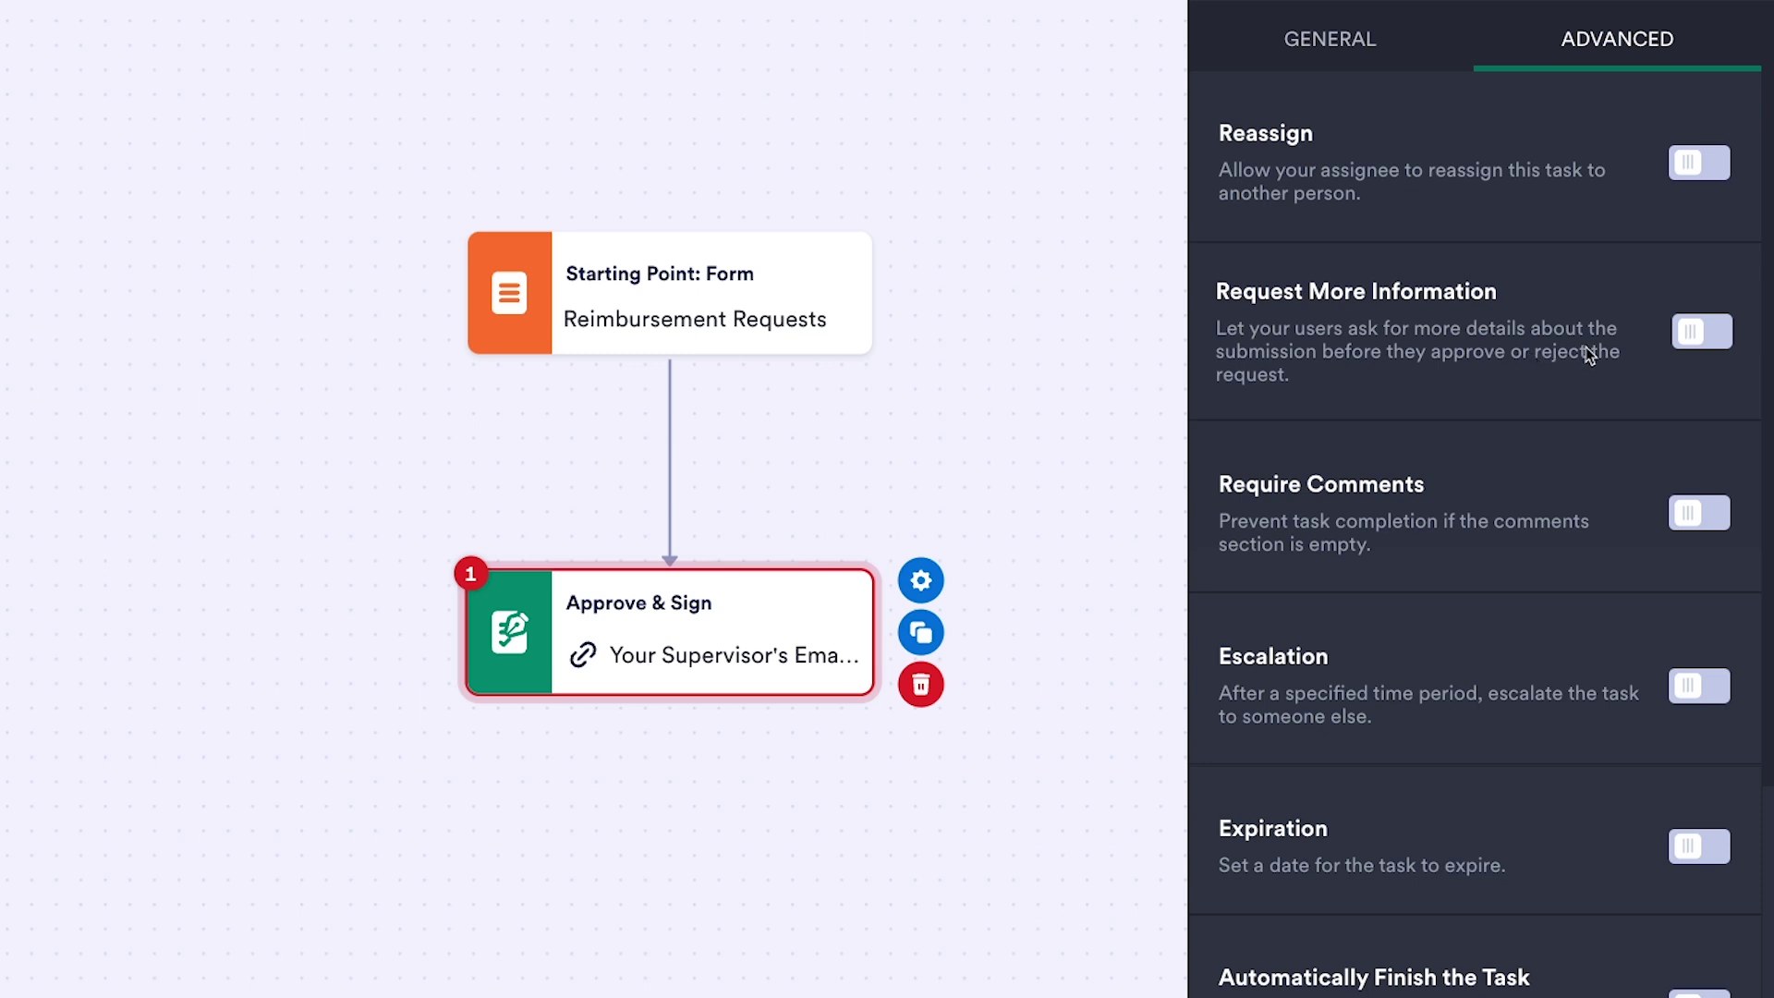
- Enable Request More Information and draw a new branch out of the Approve & Sign step
{"action": "left_click", "coordinate": [1688, 344]}
{"action": "mouse_move", "coordinate": [620, 674]}
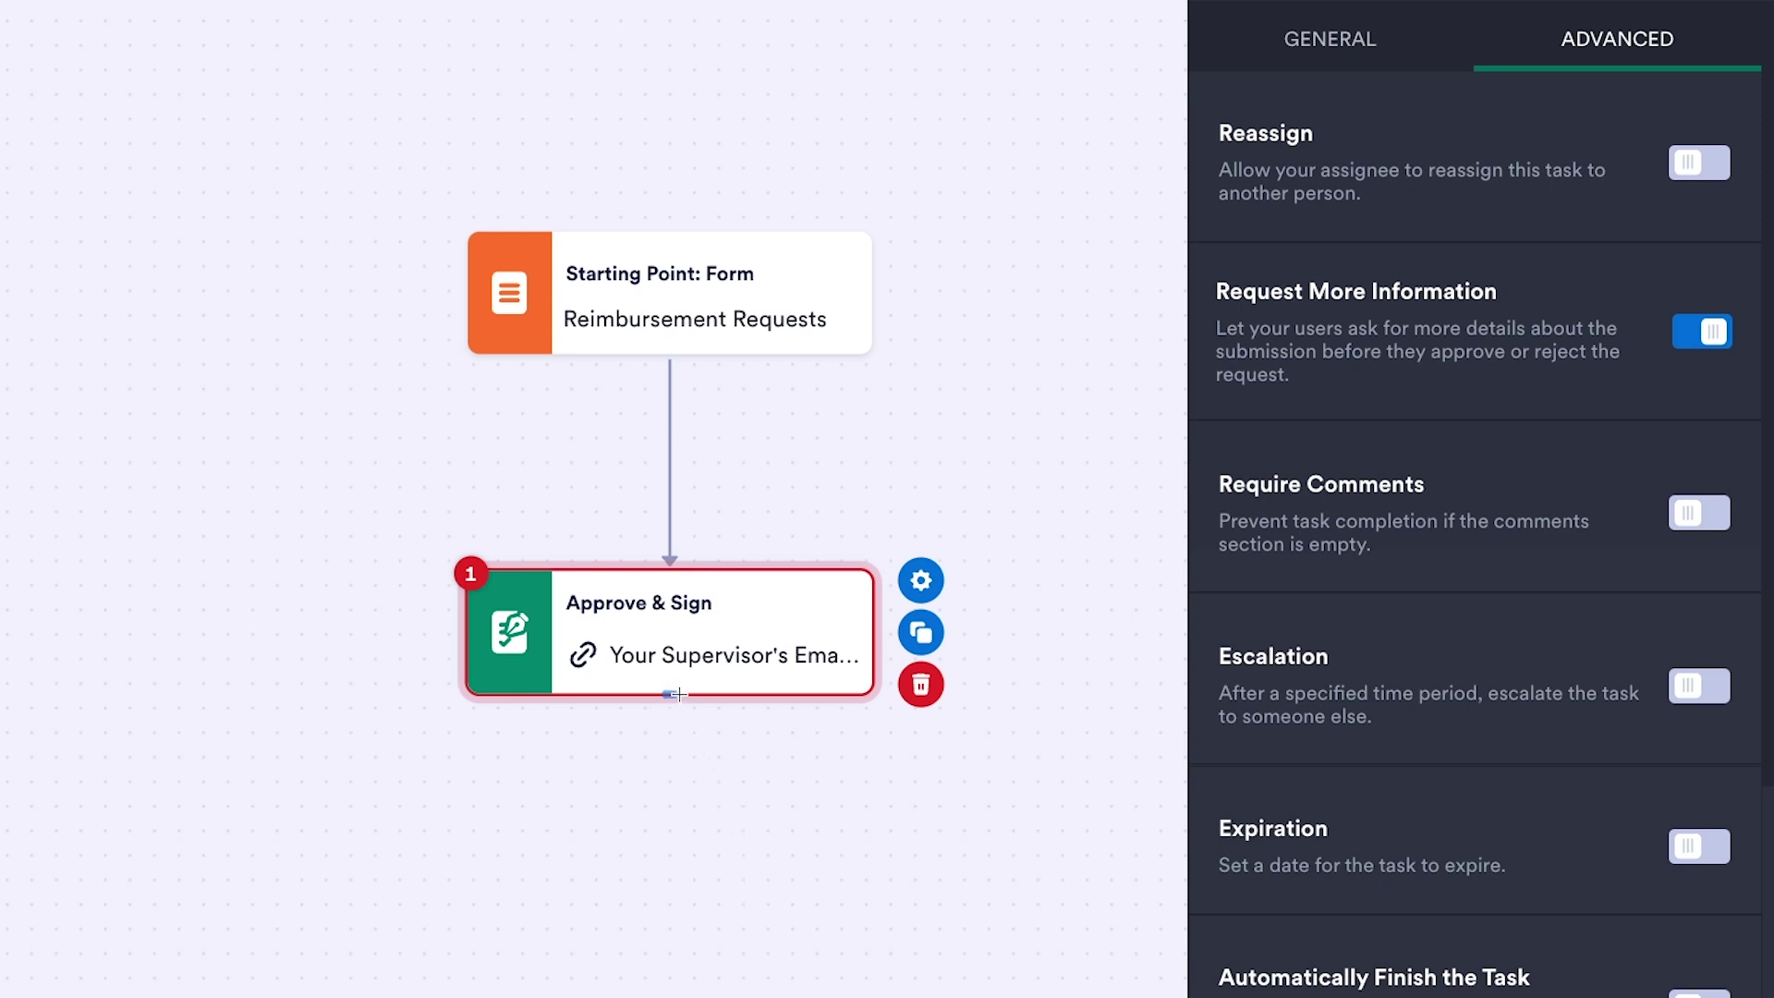
{"action": "mouse_move", "coordinate": [678, 698]}
{"action": "left_click_drag", "start_coordinate": [678, 698], "coordinate": [891, 876]}
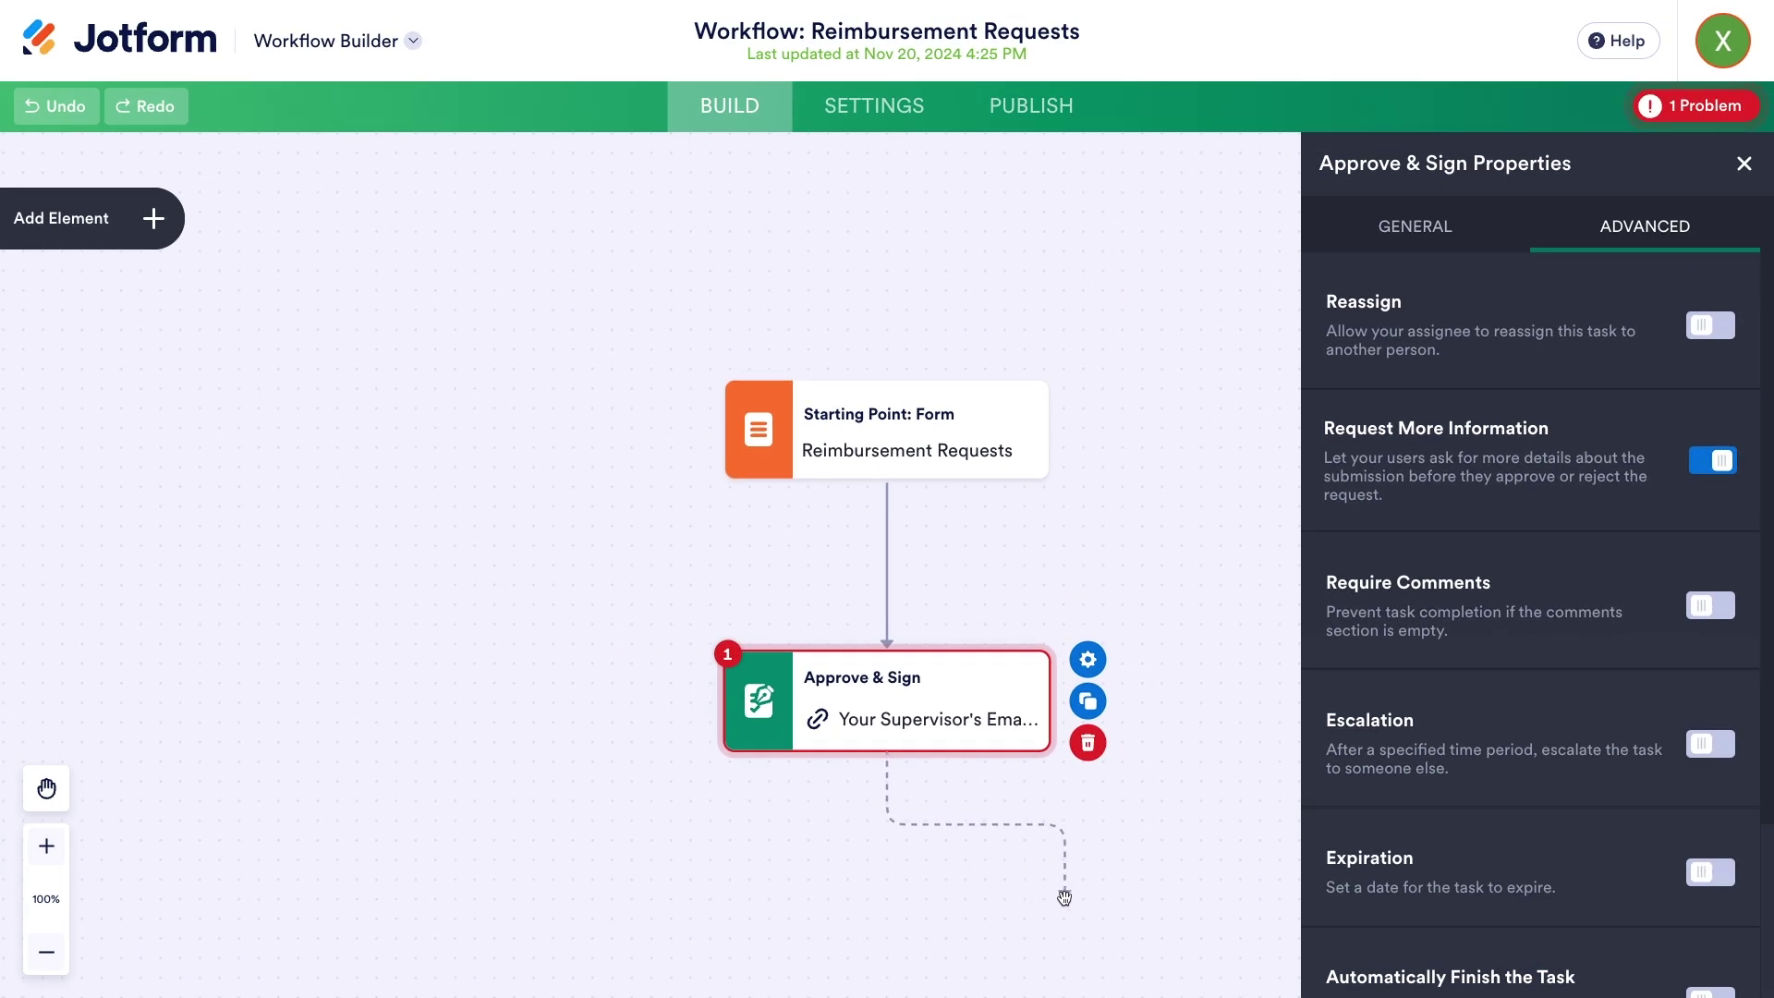
{"action": "left_click_drag", "start_coordinate": [1065, 896], "coordinate": [1153, 924]}
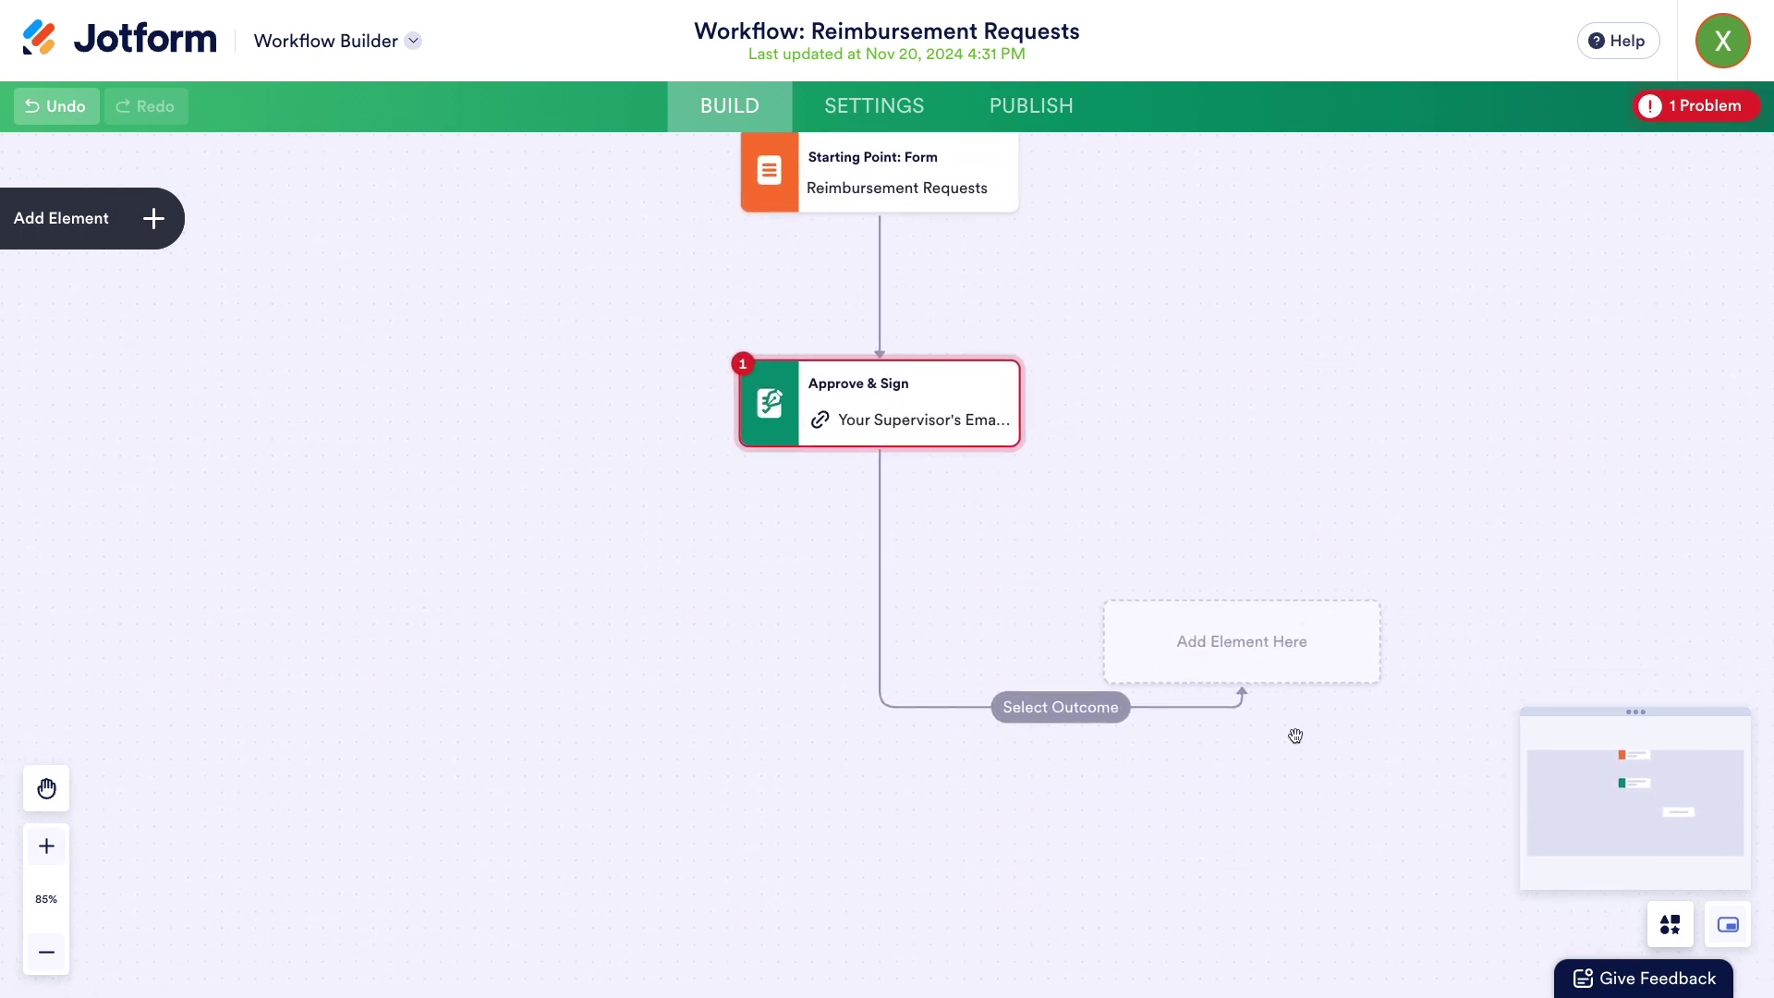
- Set the new branch's outcome to Deny and place an Email step on it
{"action": "scroll", "coordinate": [1294, 733], "scroll_direction": "up", "scroll_amount": 5}
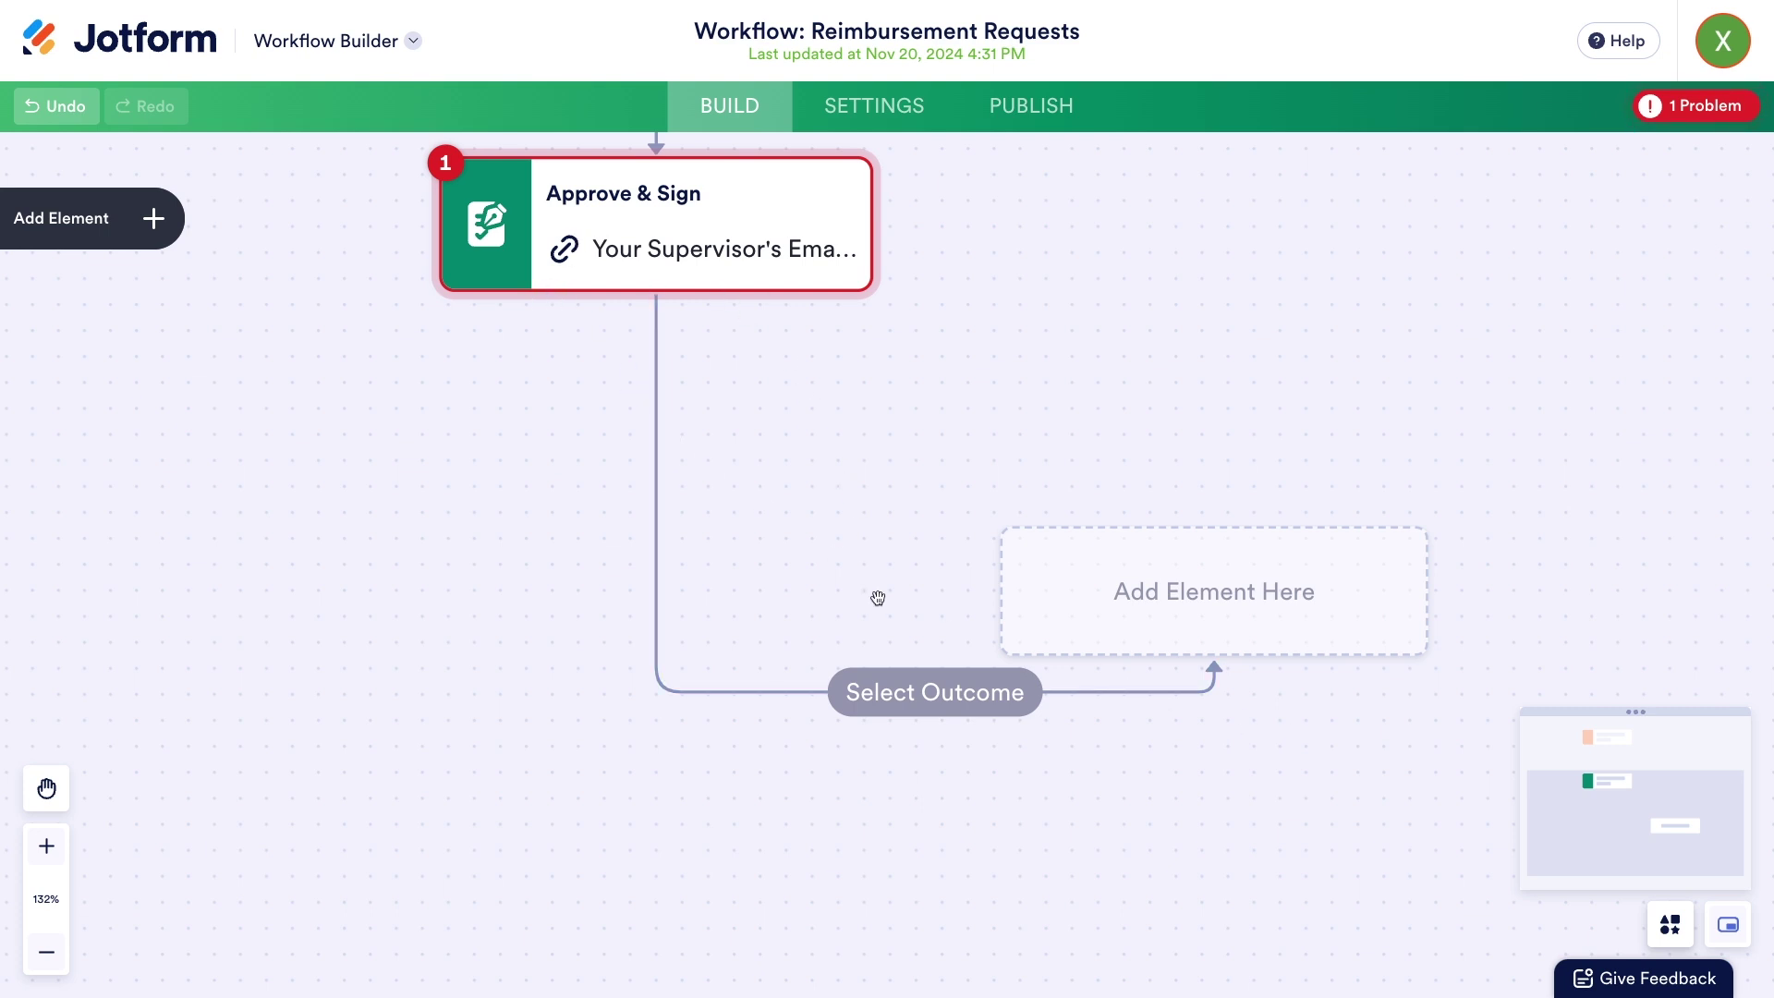
{"action": "left_click", "coordinate": [957, 708]}
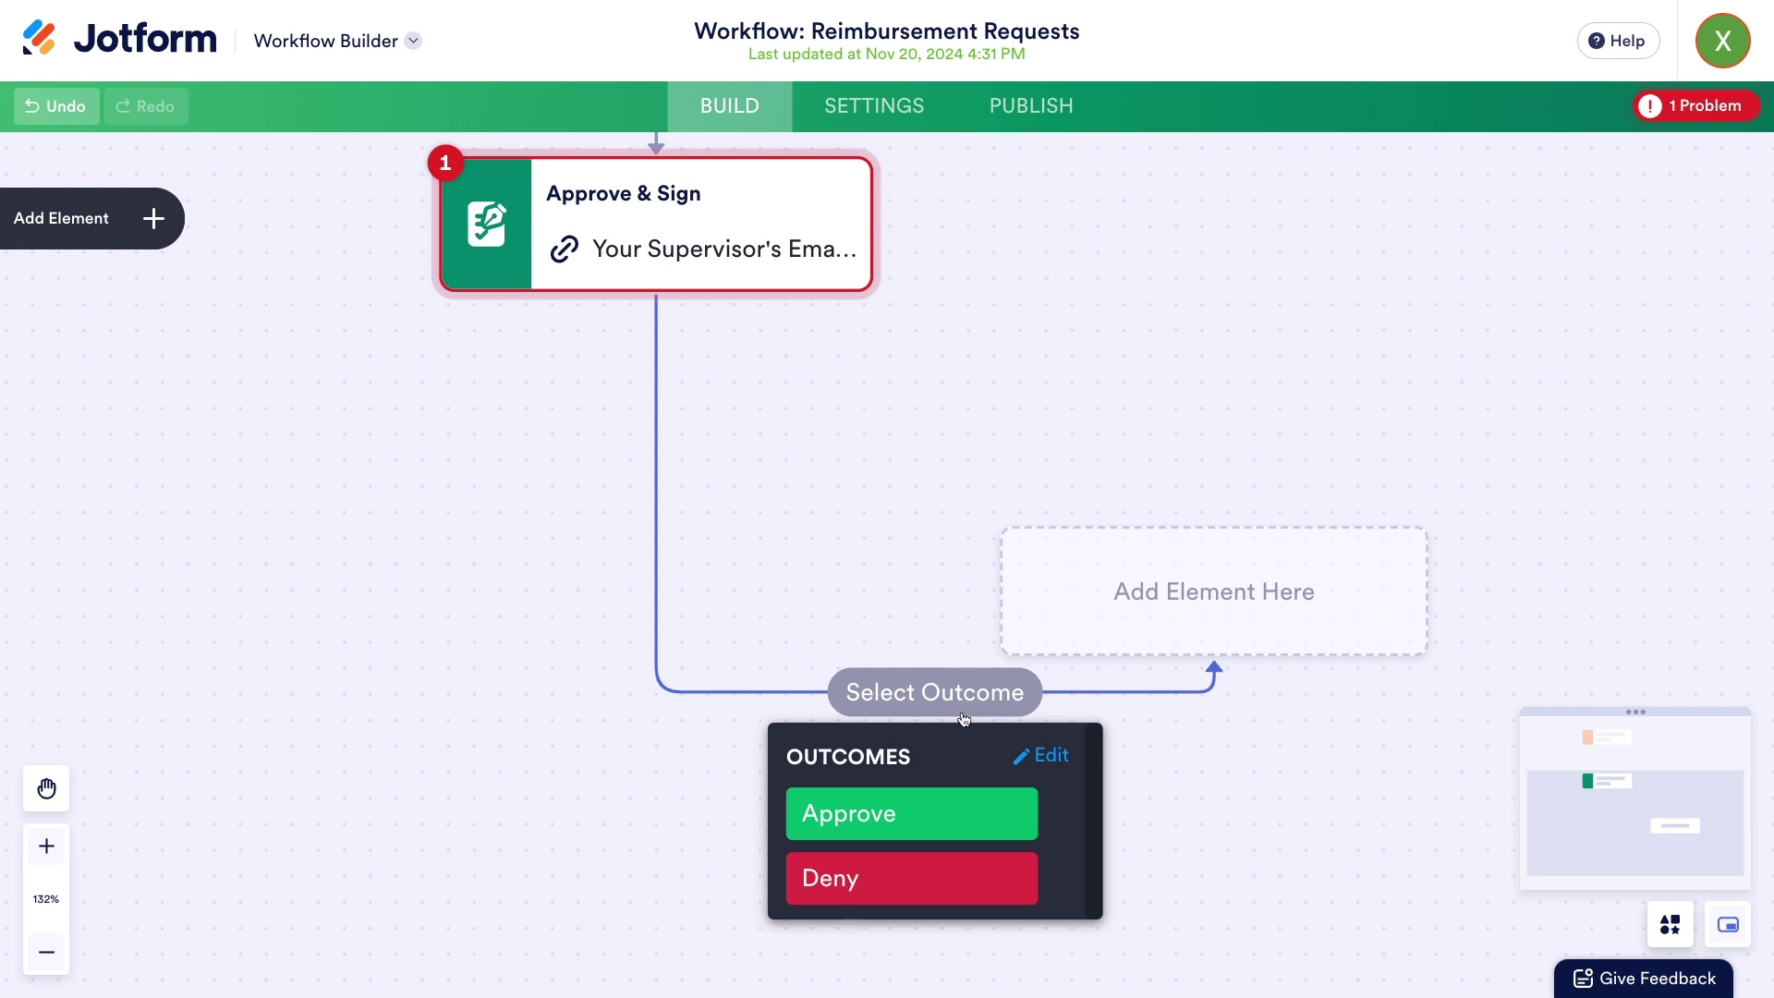
{"action": "left_click", "coordinate": [916, 890]}
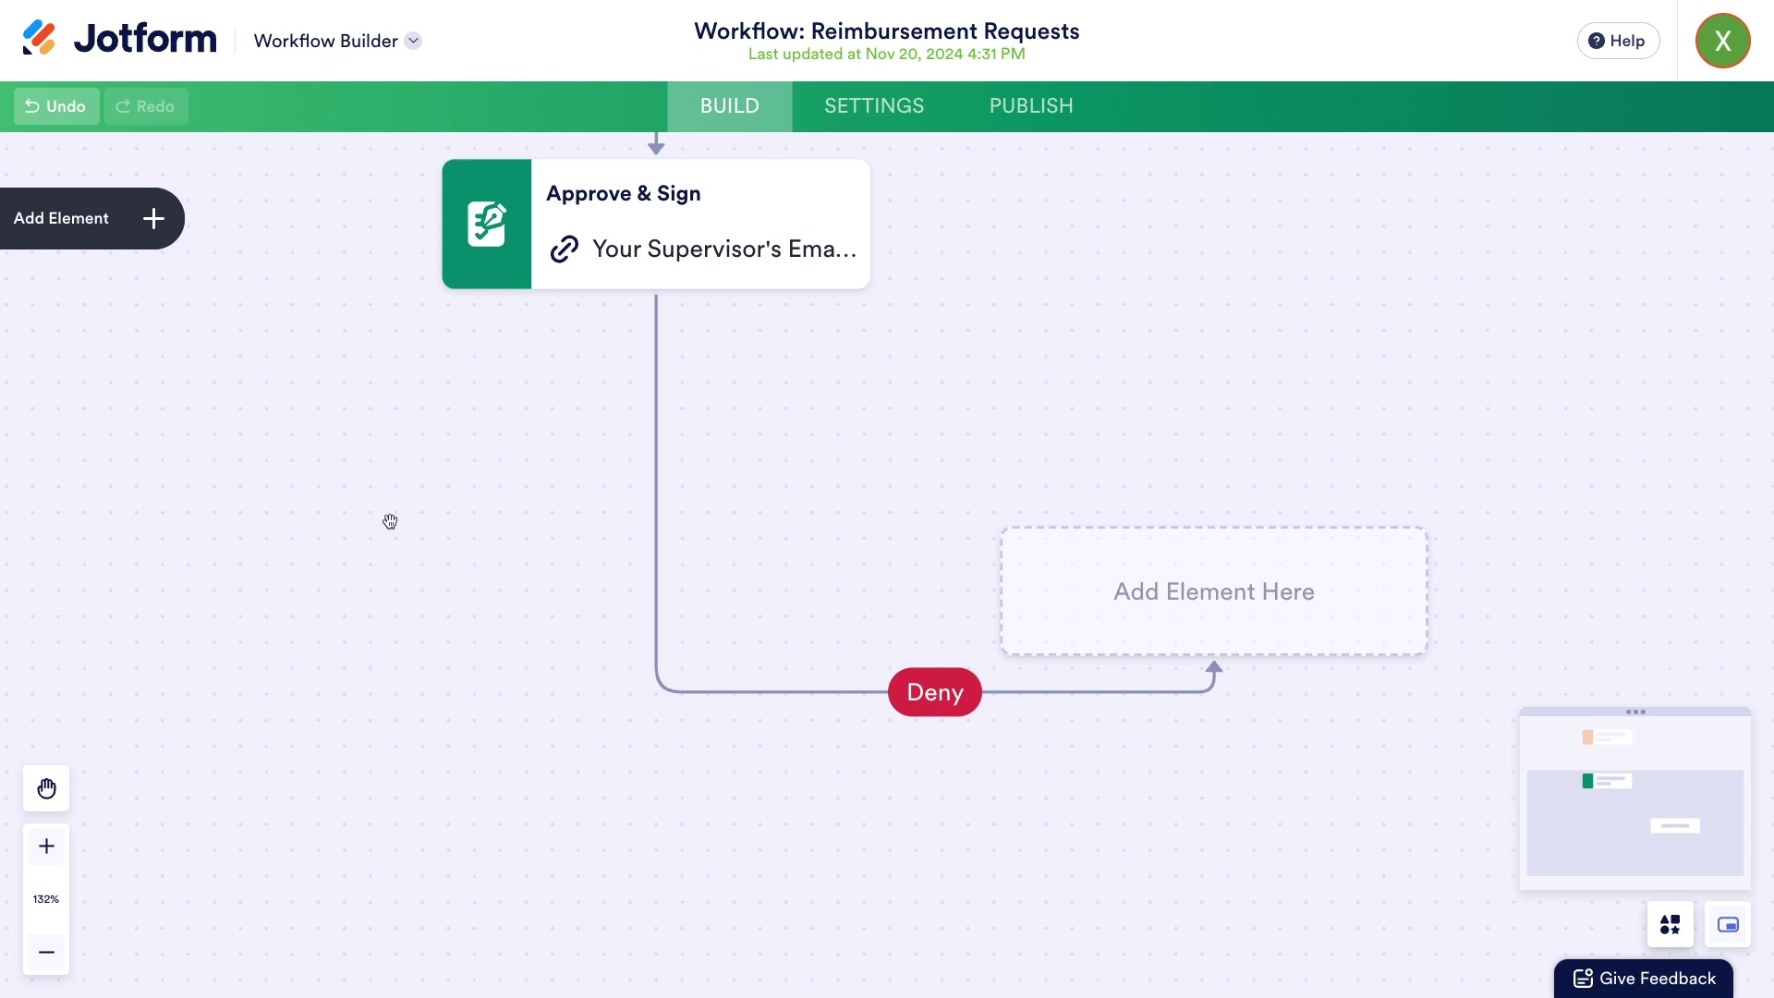
{"action": "left_click", "coordinate": [18, 220]}
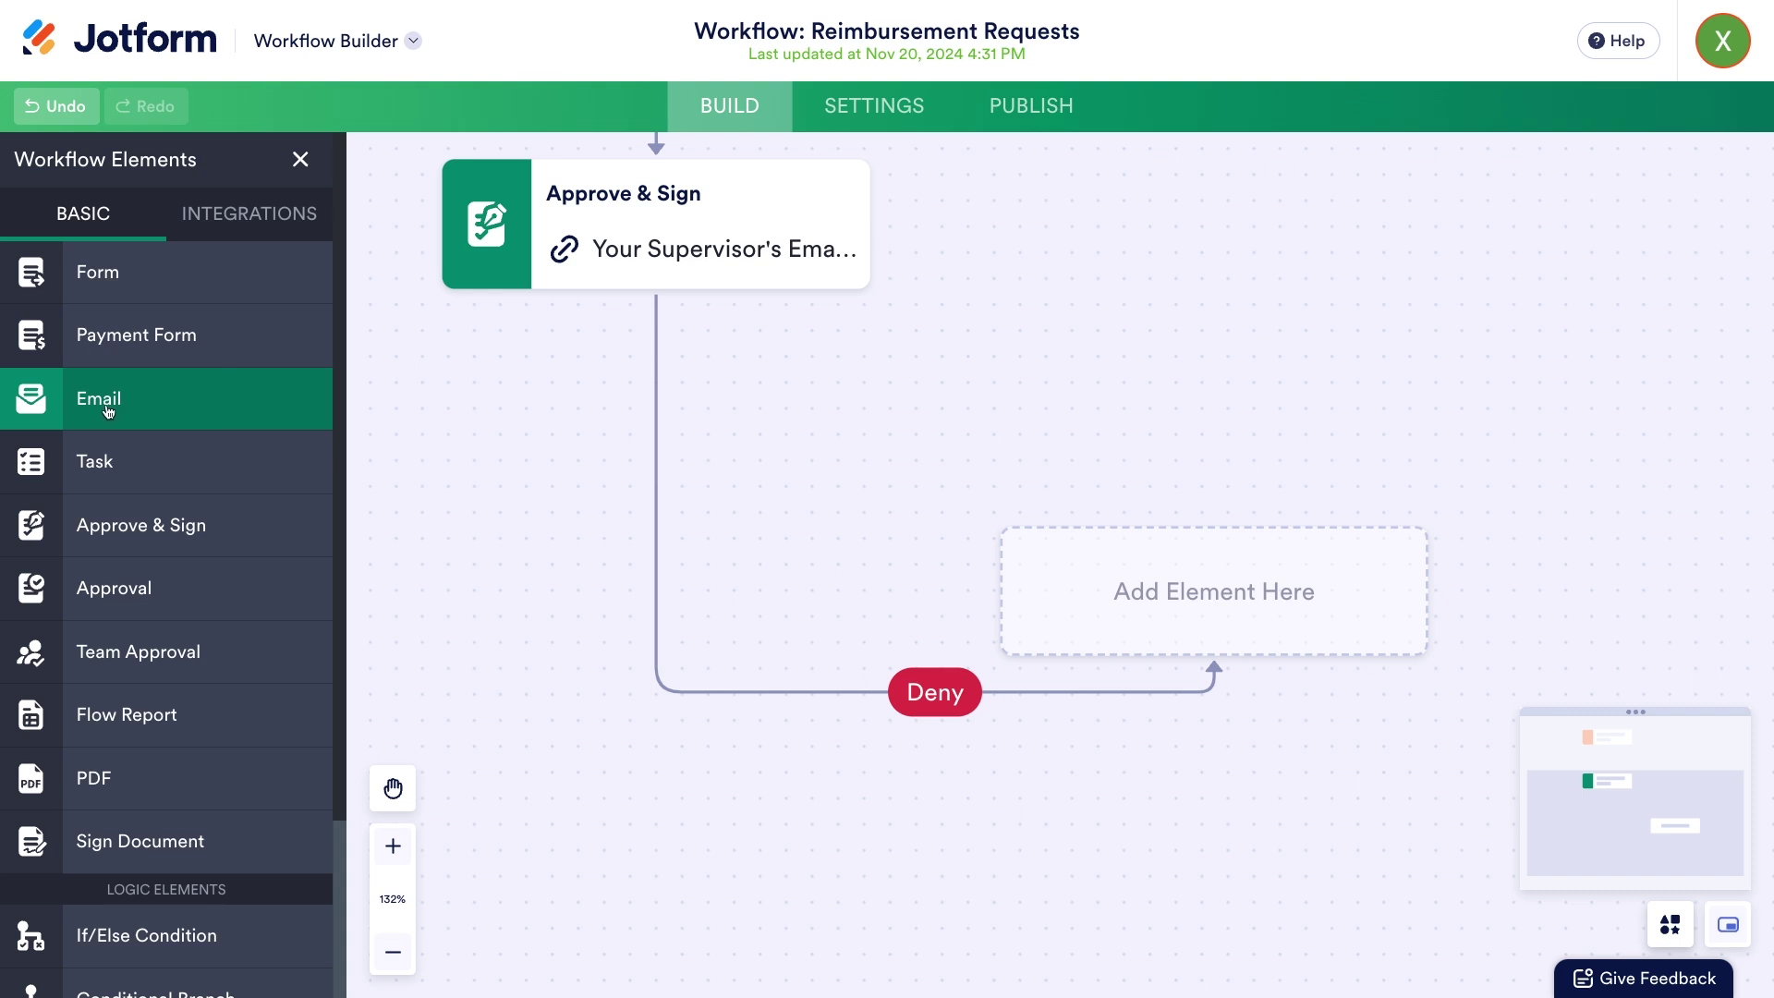
{"action": "left_click_drag", "start_coordinate": [108, 411], "coordinate": [1127, 607]}
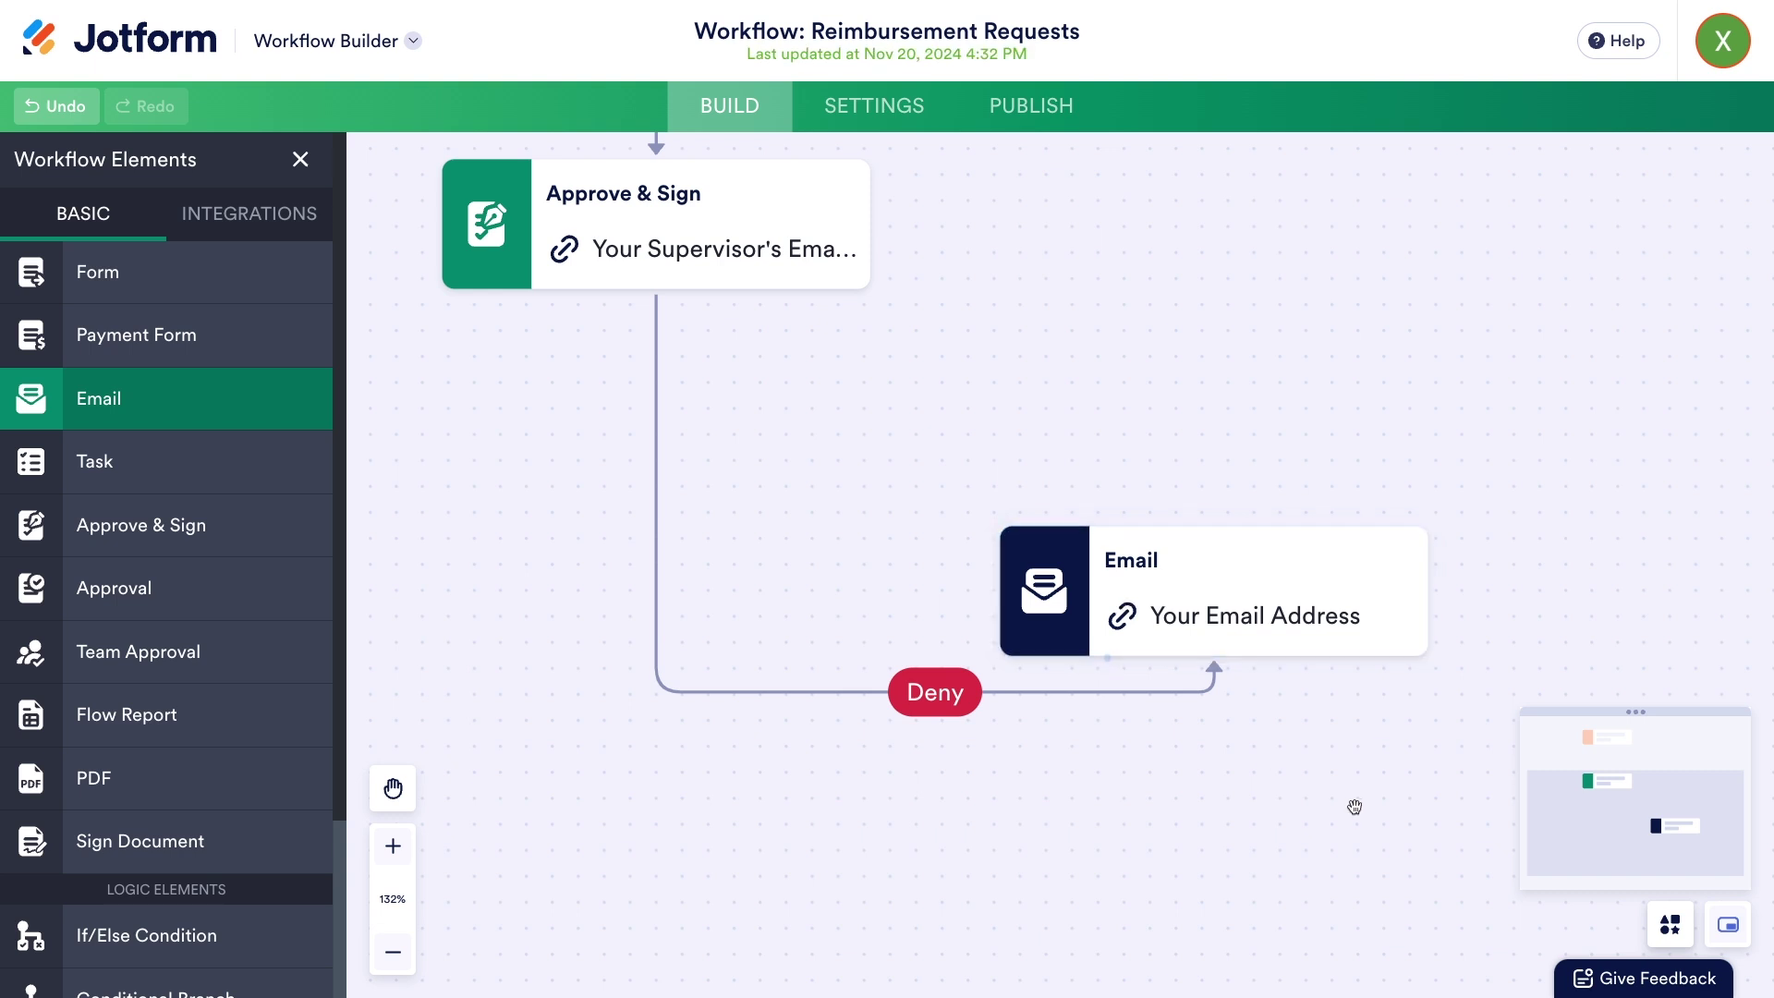
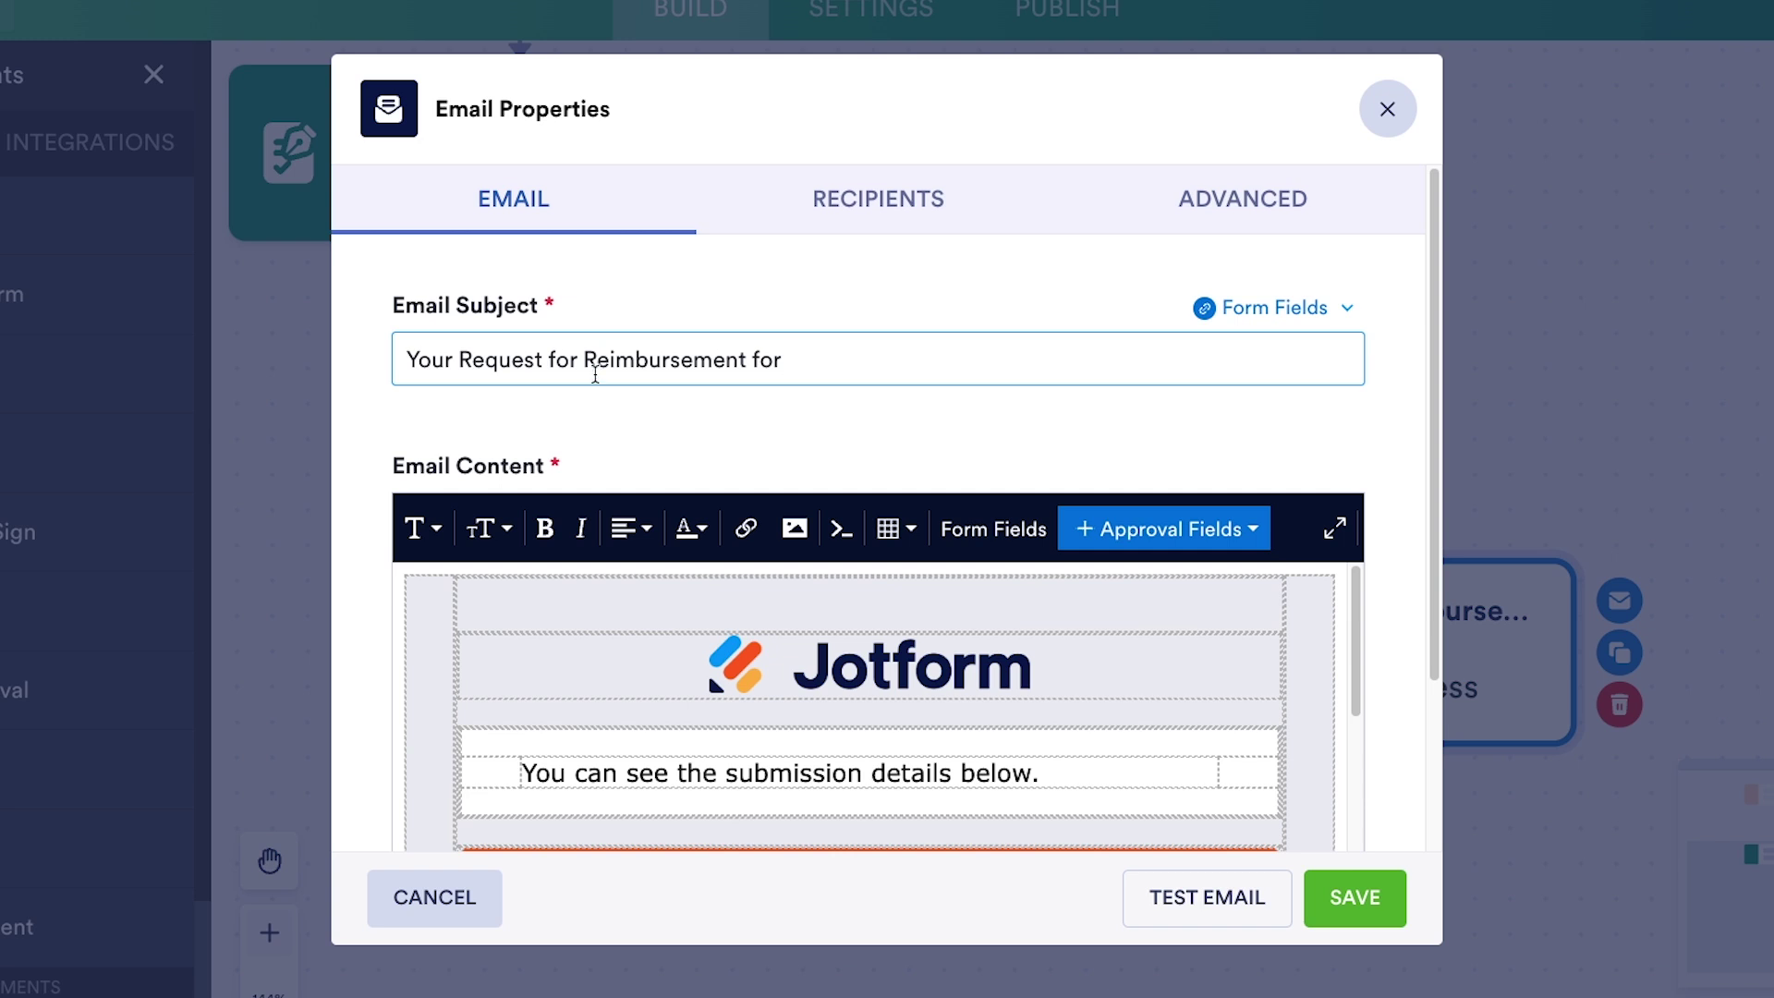
- Build the subject from Expense Summary, 'on', Today's Date and 'has been denied', lowercasing 'reimbursement'
{"action": "left_click", "coordinate": [1333, 314]}
{"action": "scroll", "coordinate": [1169, 569], "scroll_direction": "down", "scroll_amount": 3}
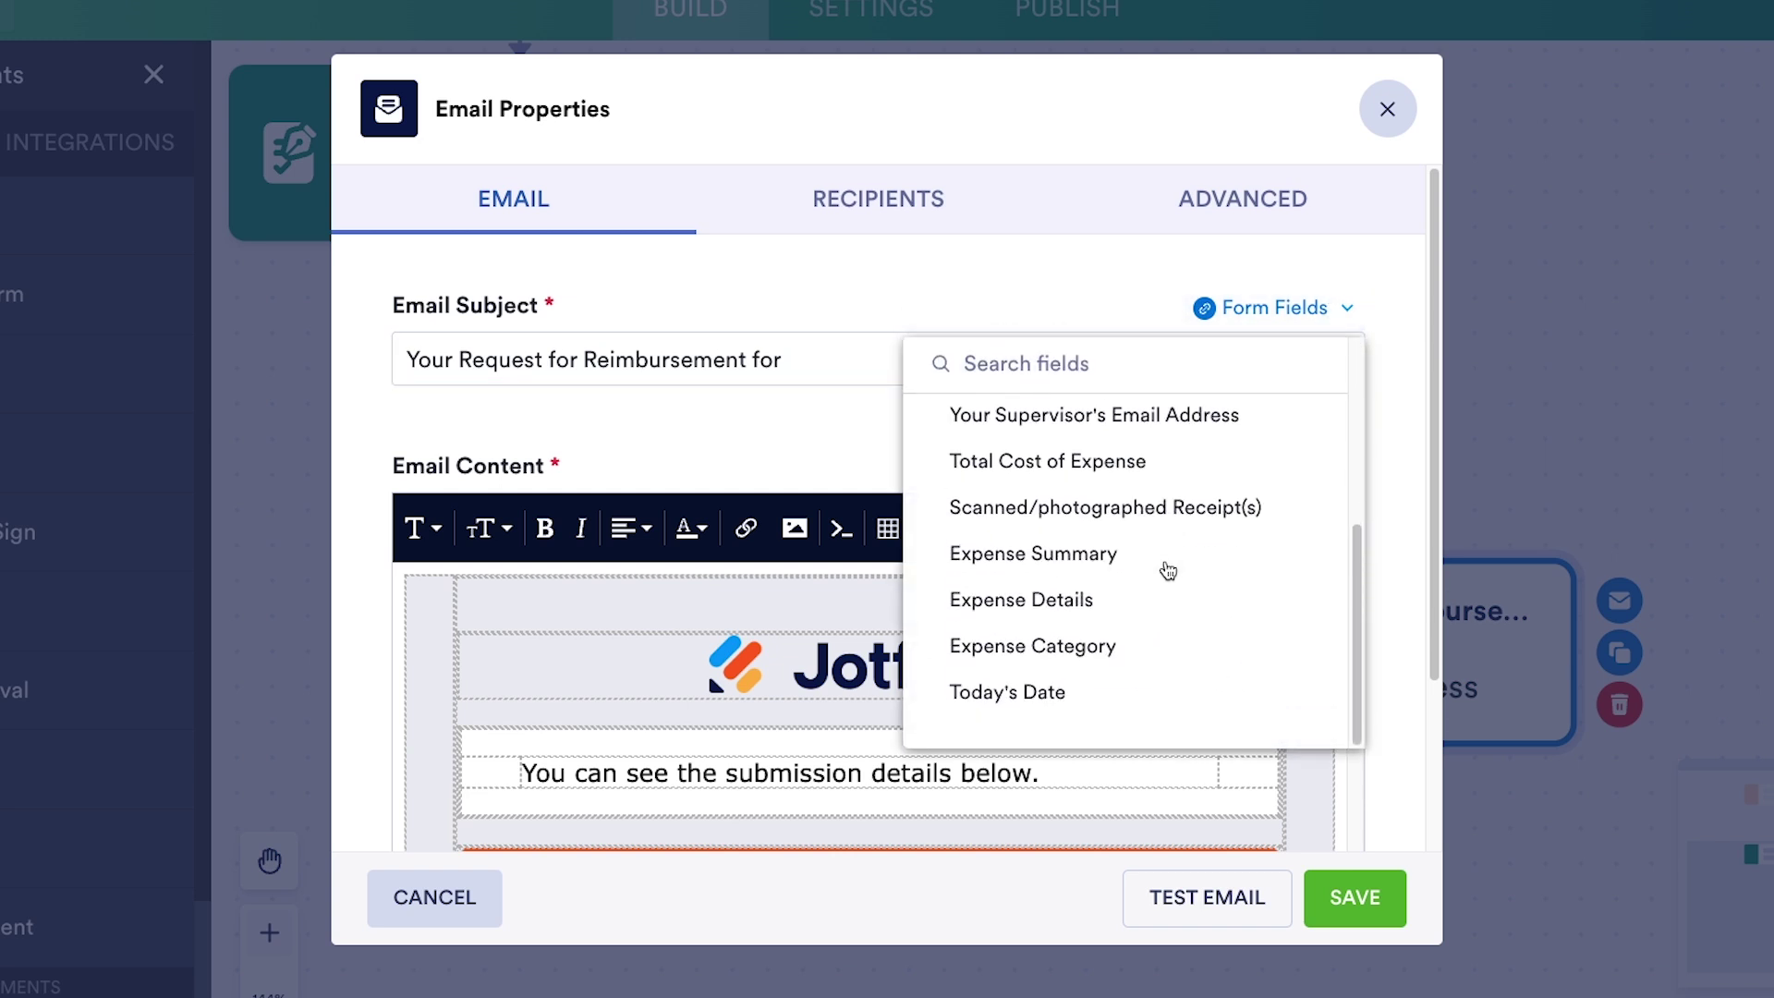
{"action": "left_click", "coordinate": [1169, 570]}
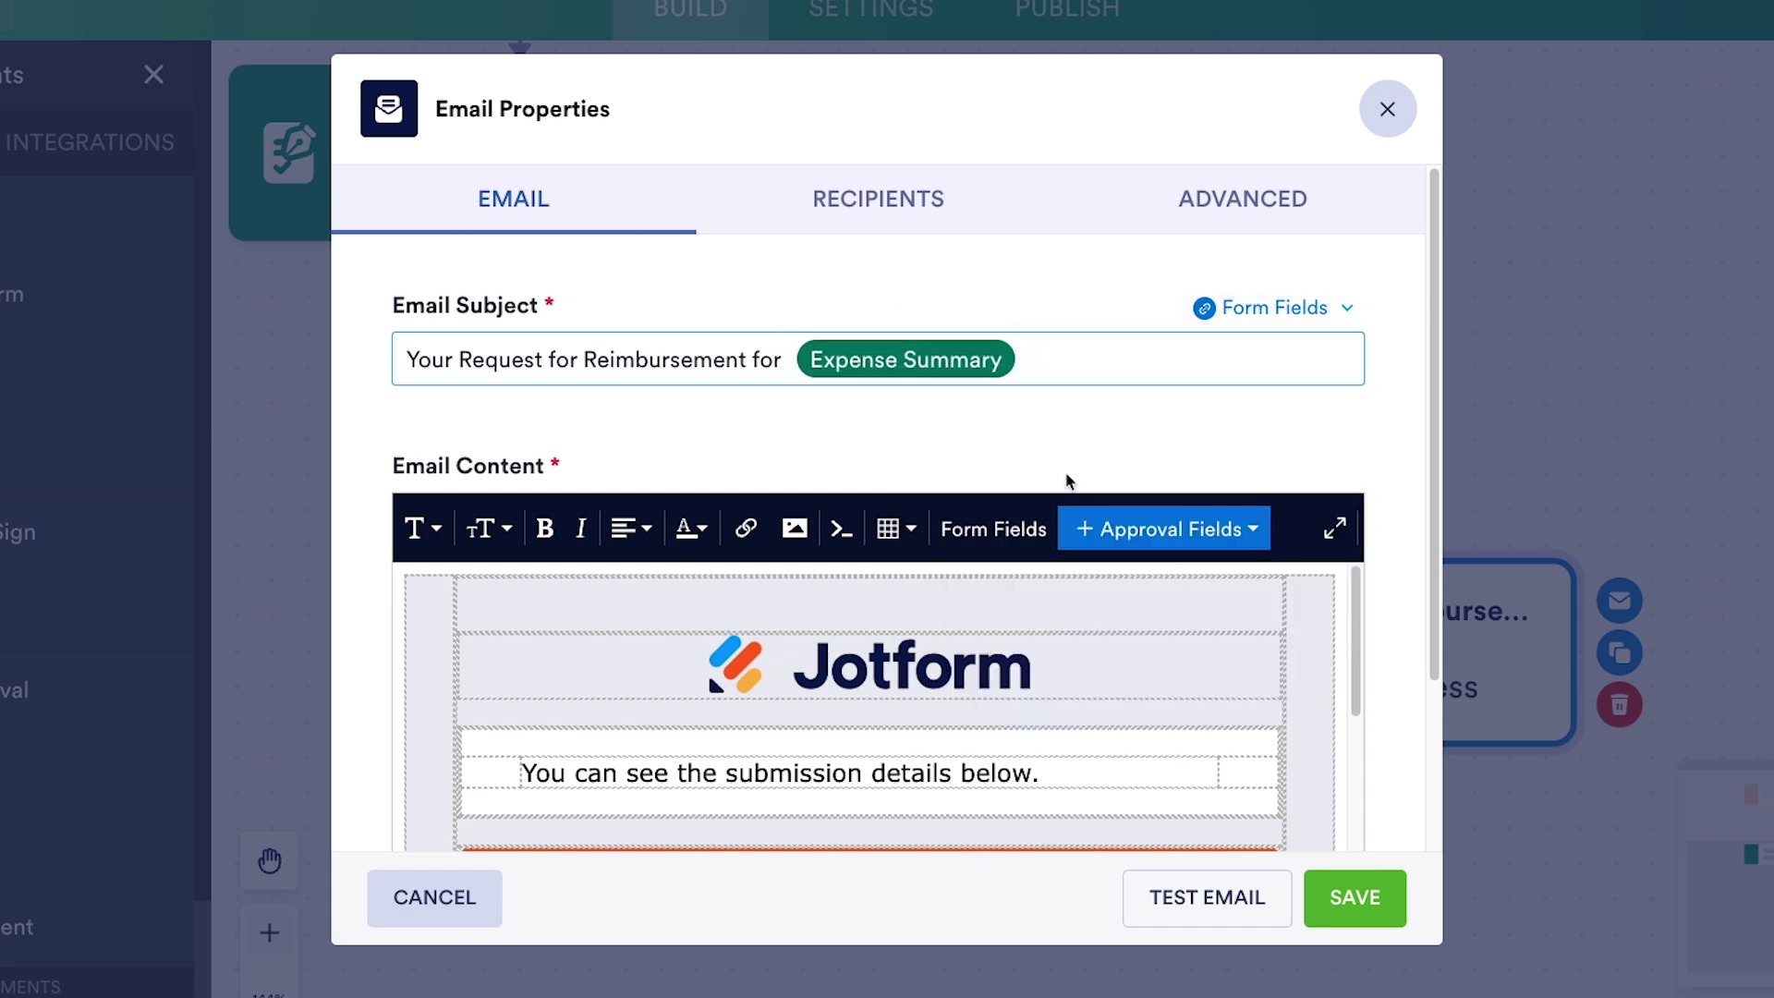
{"action": "type", "text": "on"}
{"action": "left_click", "coordinate": [1298, 318]}
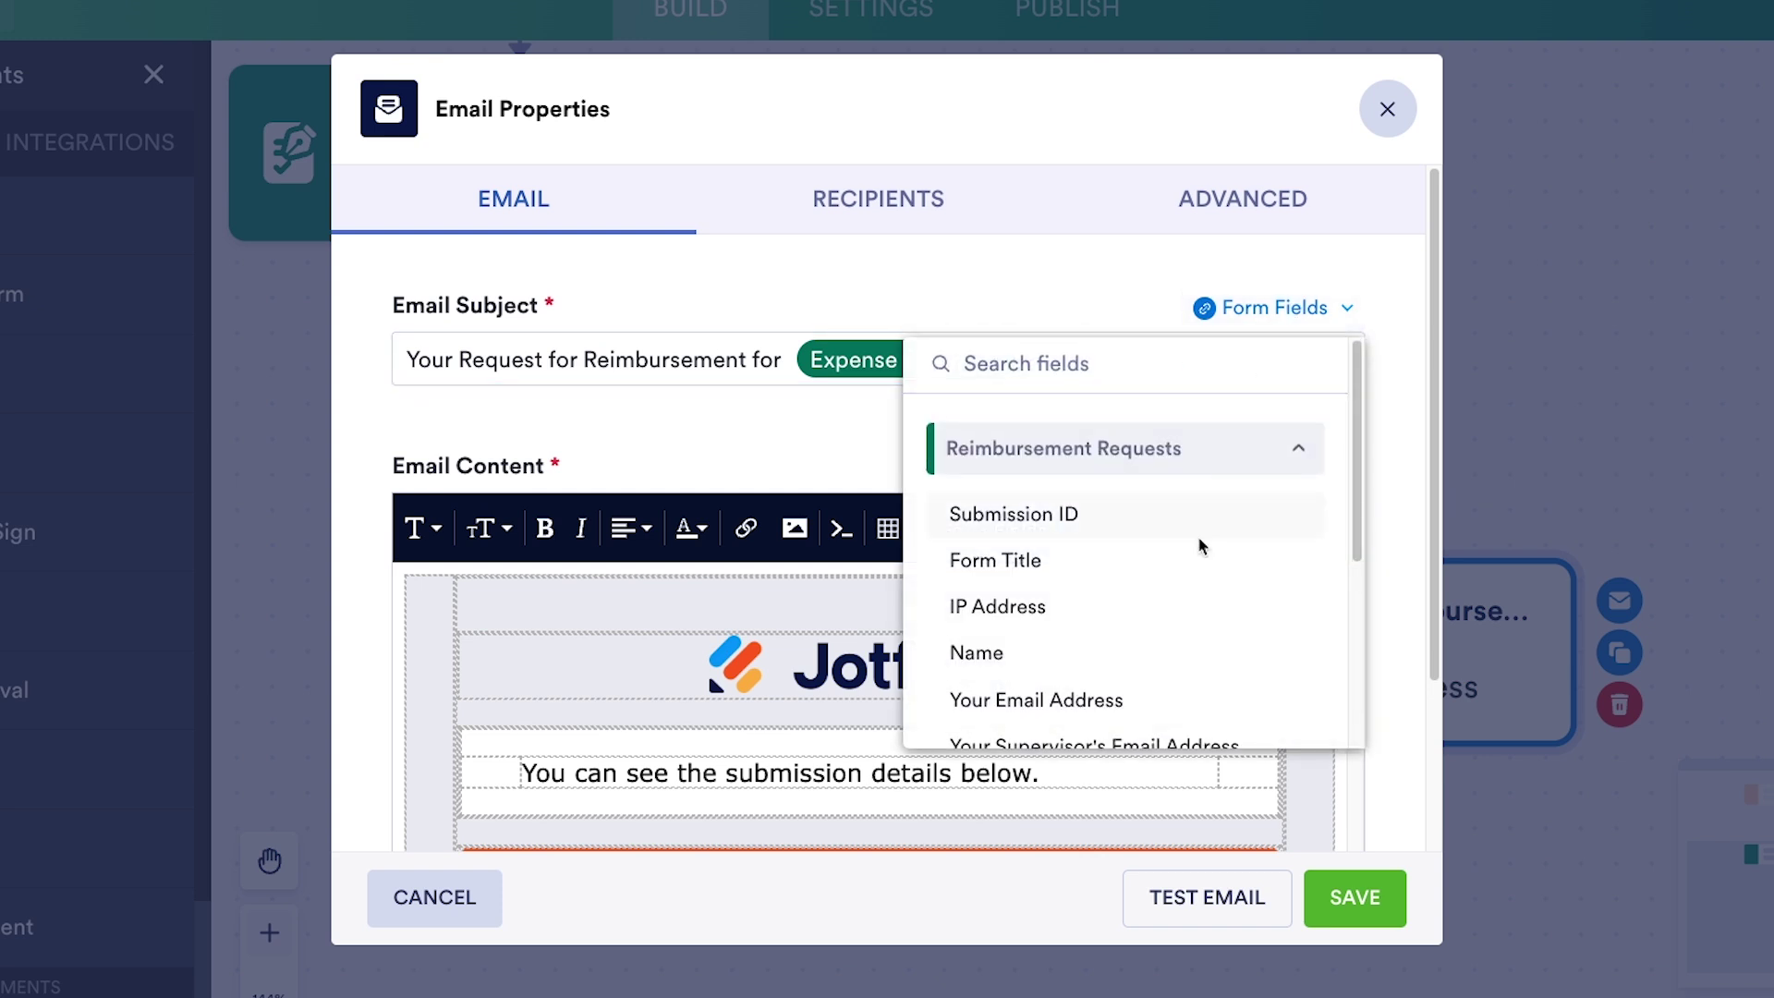
{"action": "scroll", "coordinate": [1173, 552], "scroll_direction": "down", "scroll_amount": 4}
{"action": "left_click", "coordinate": [1133, 689]}
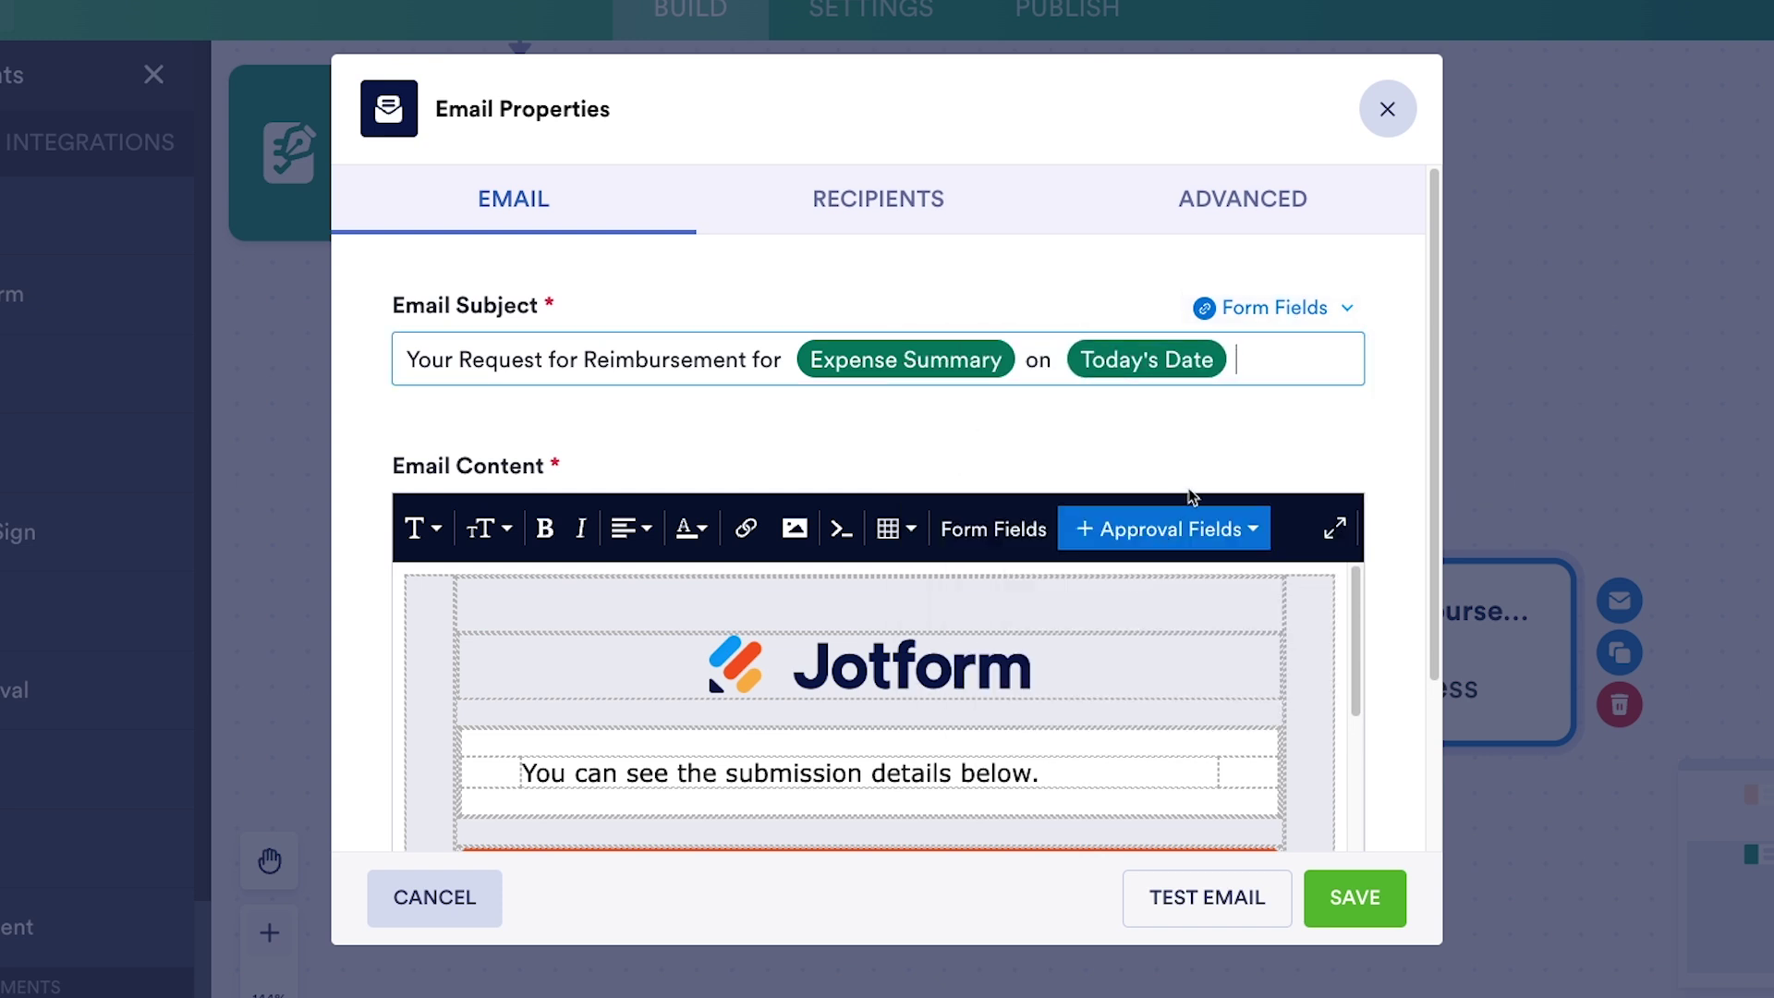
{"action": "type", "text": "has been denied"}
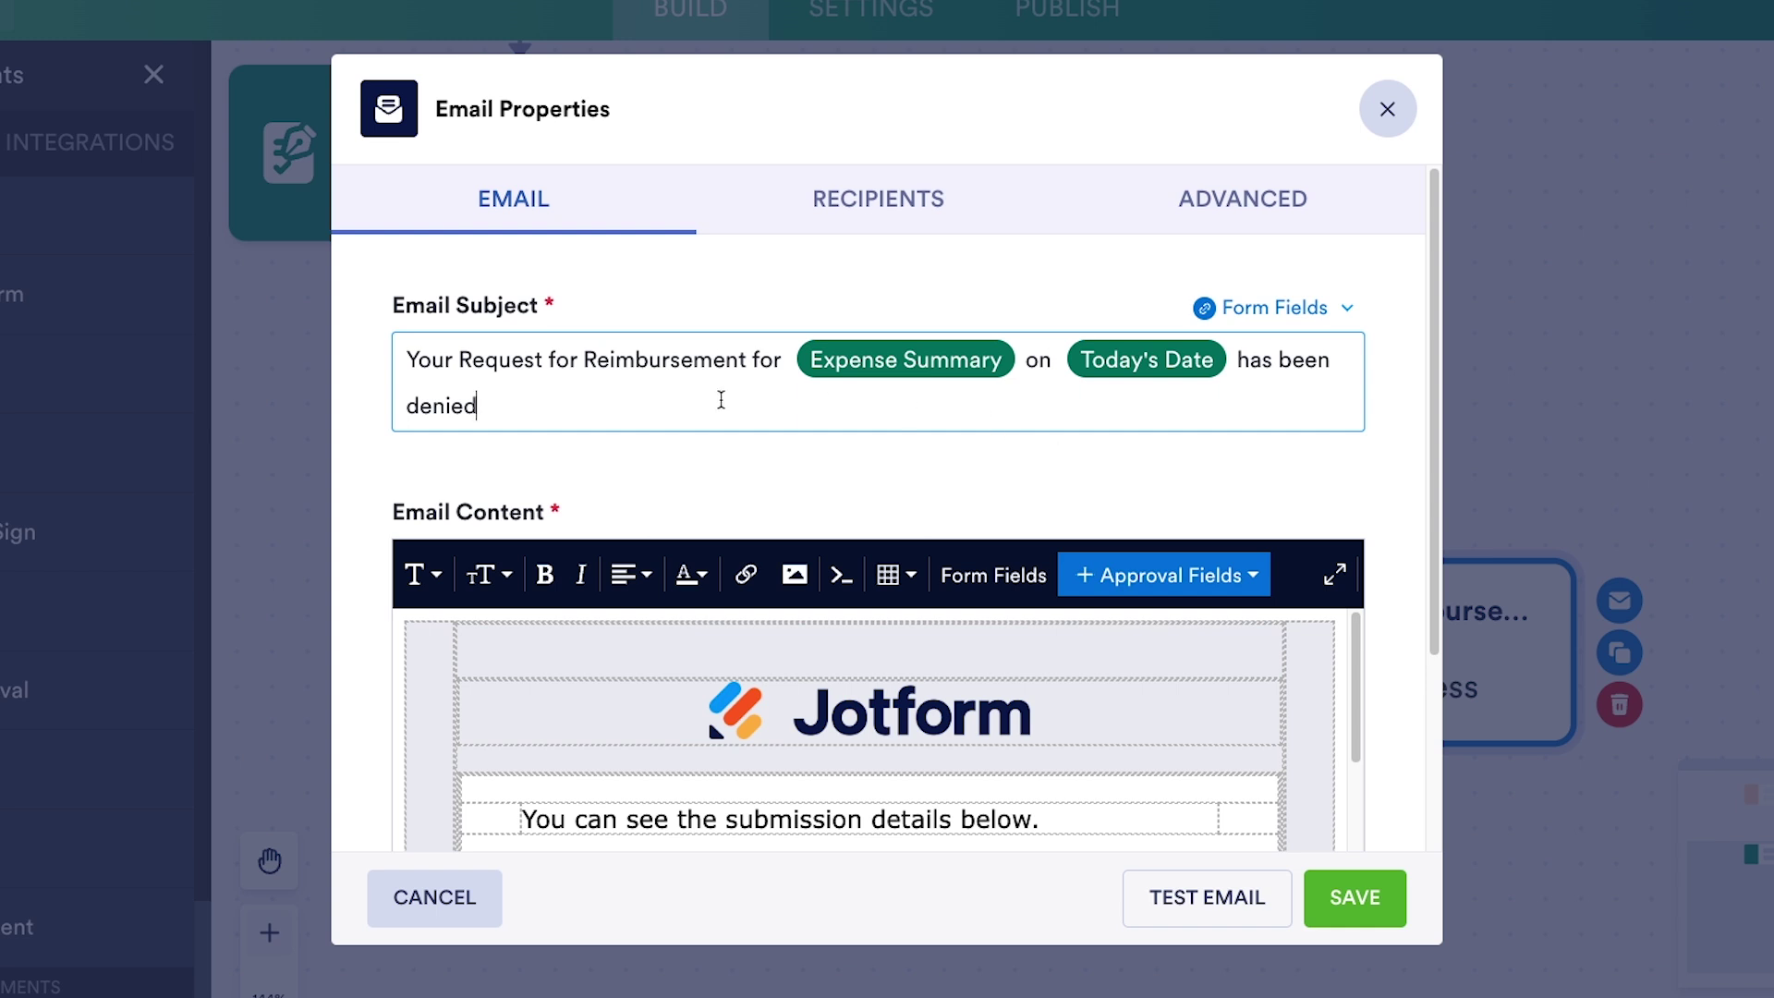
{"action": "left_click", "coordinate": [598, 360]}
{"action": "key", "text": "BackSpace"}
{"action": "type", "text": "r"}
{"action": "left_click", "coordinate": [705, 508]}
- Add 'Your request for reimbursement has been denied.' to the start of the email body
{"action": "scroll", "coordinate": [705, 508], "scroll_direction": "down", "scroll_amount": 3}
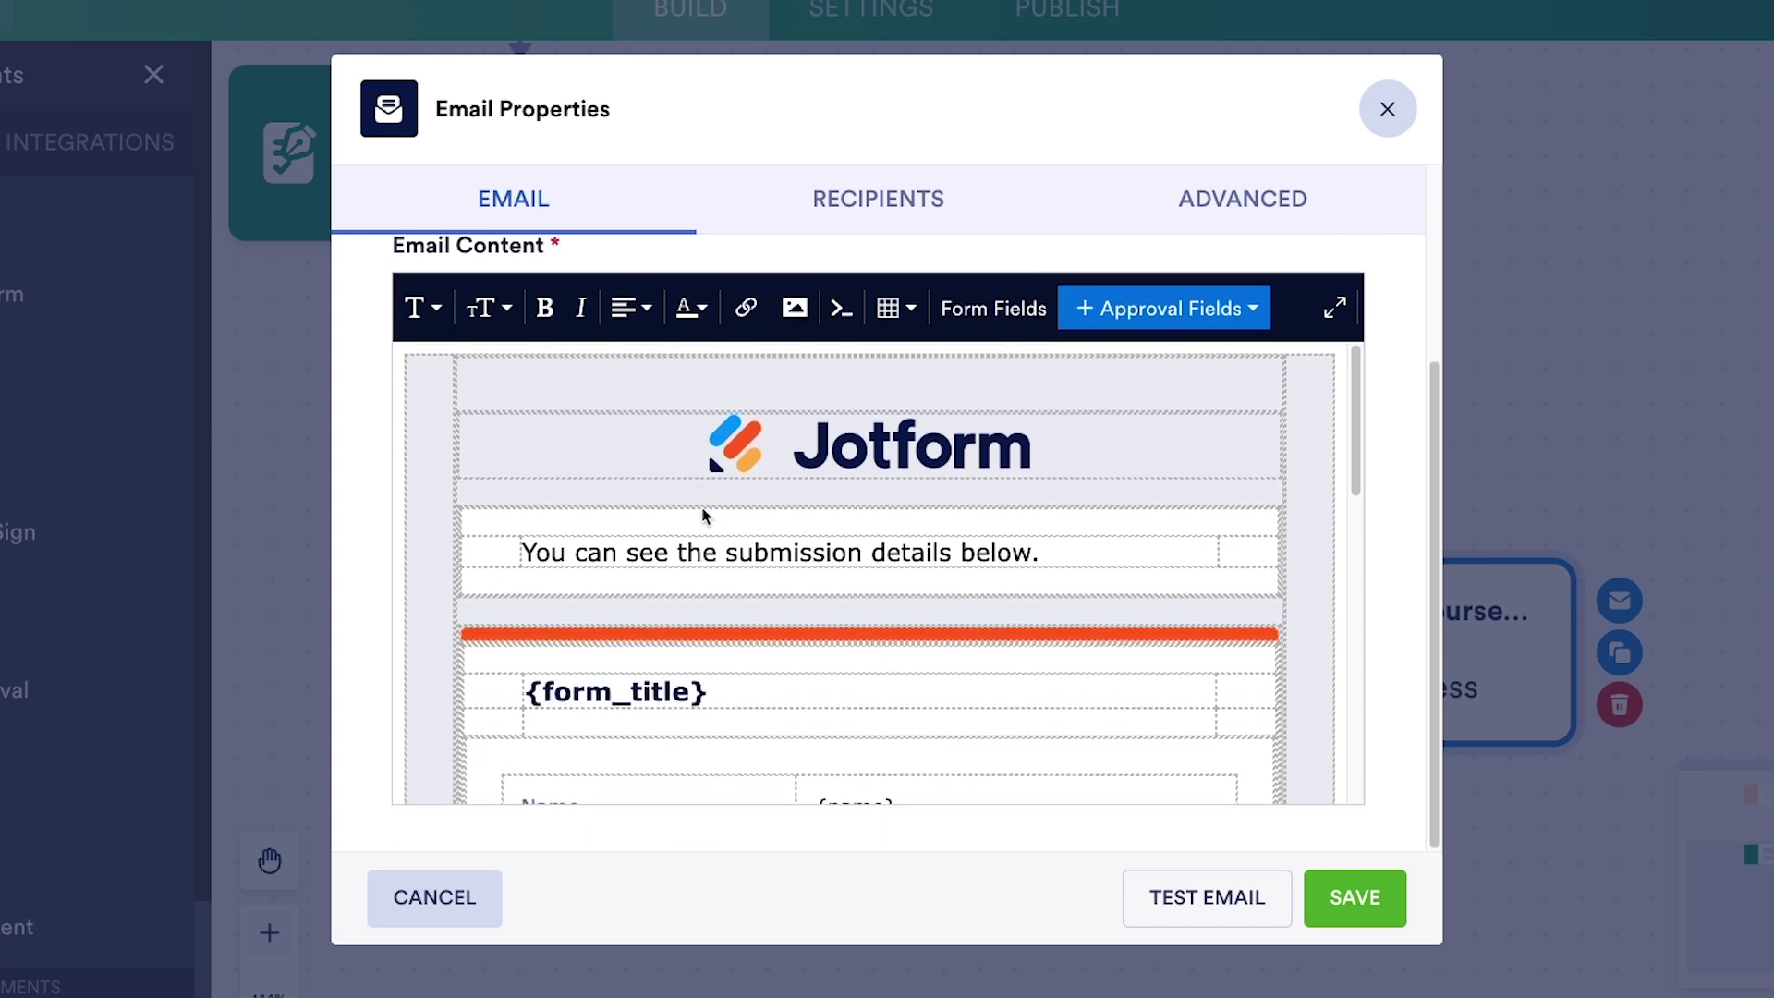
{"action": "scroll", "coordinate": [927, 586], "scroll_direction": "down", "scroll_amount": 2}
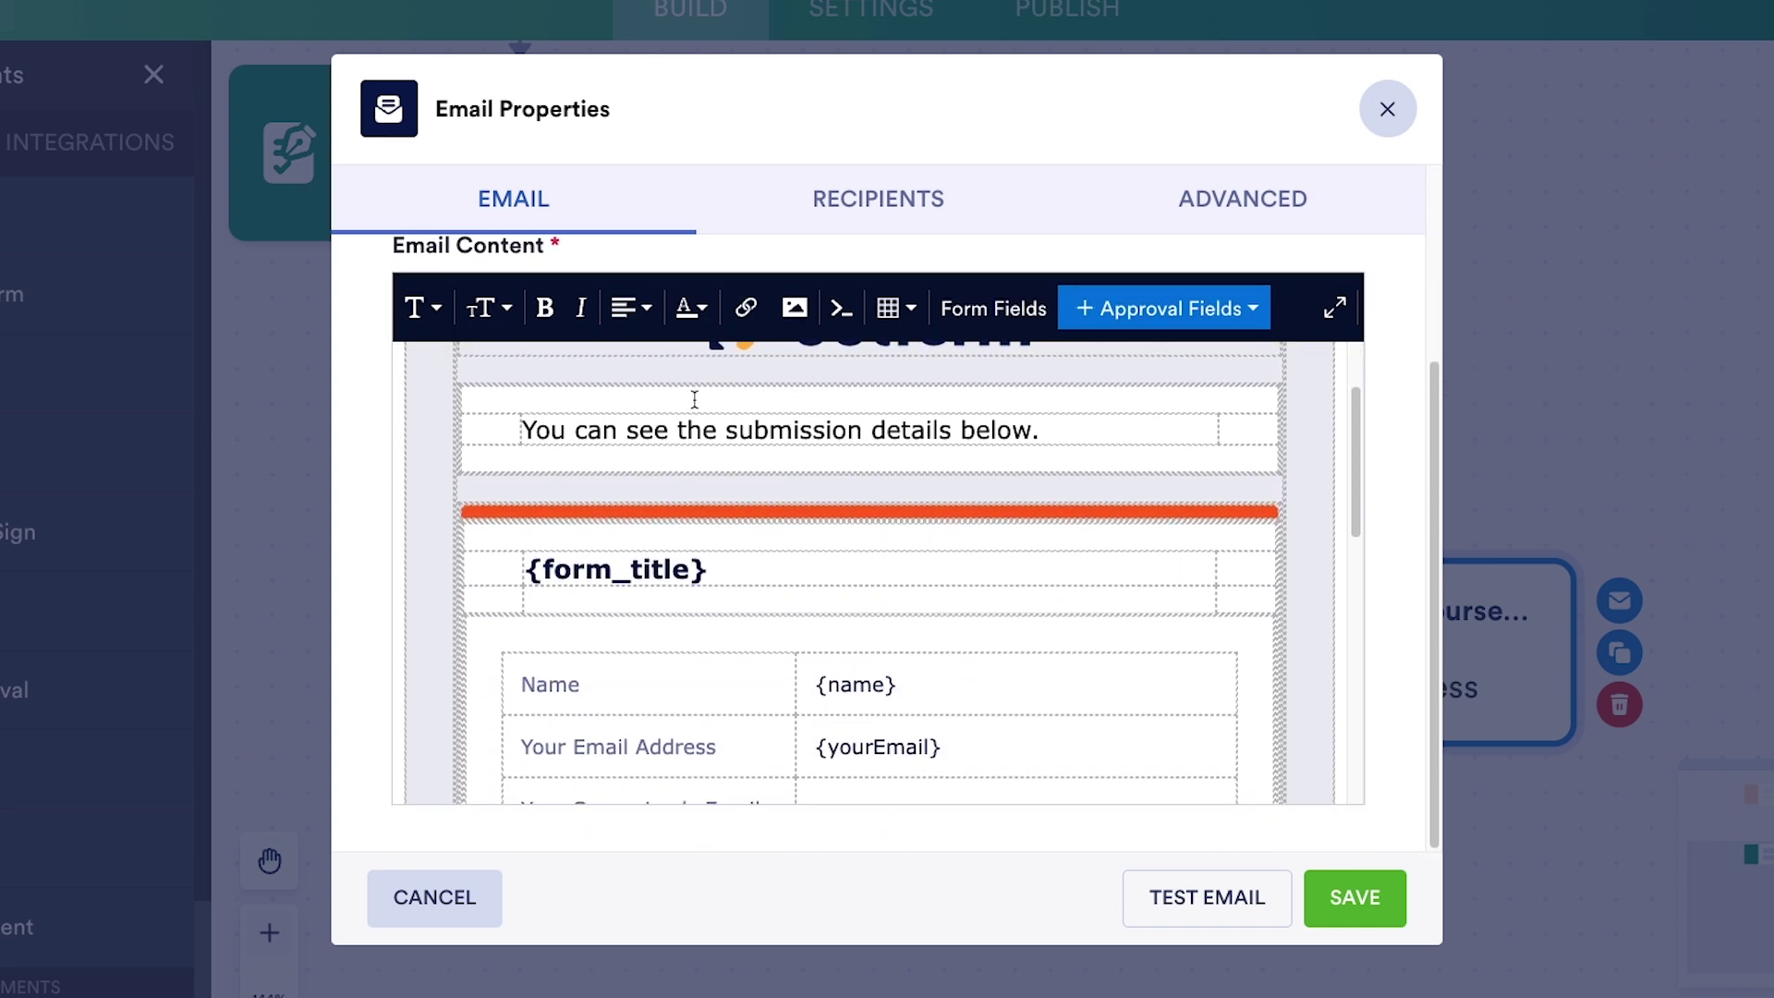
{"action": "scroll", "coordinate": [876, 653], "scroll_direction": "down", "scroll_amount": 6}
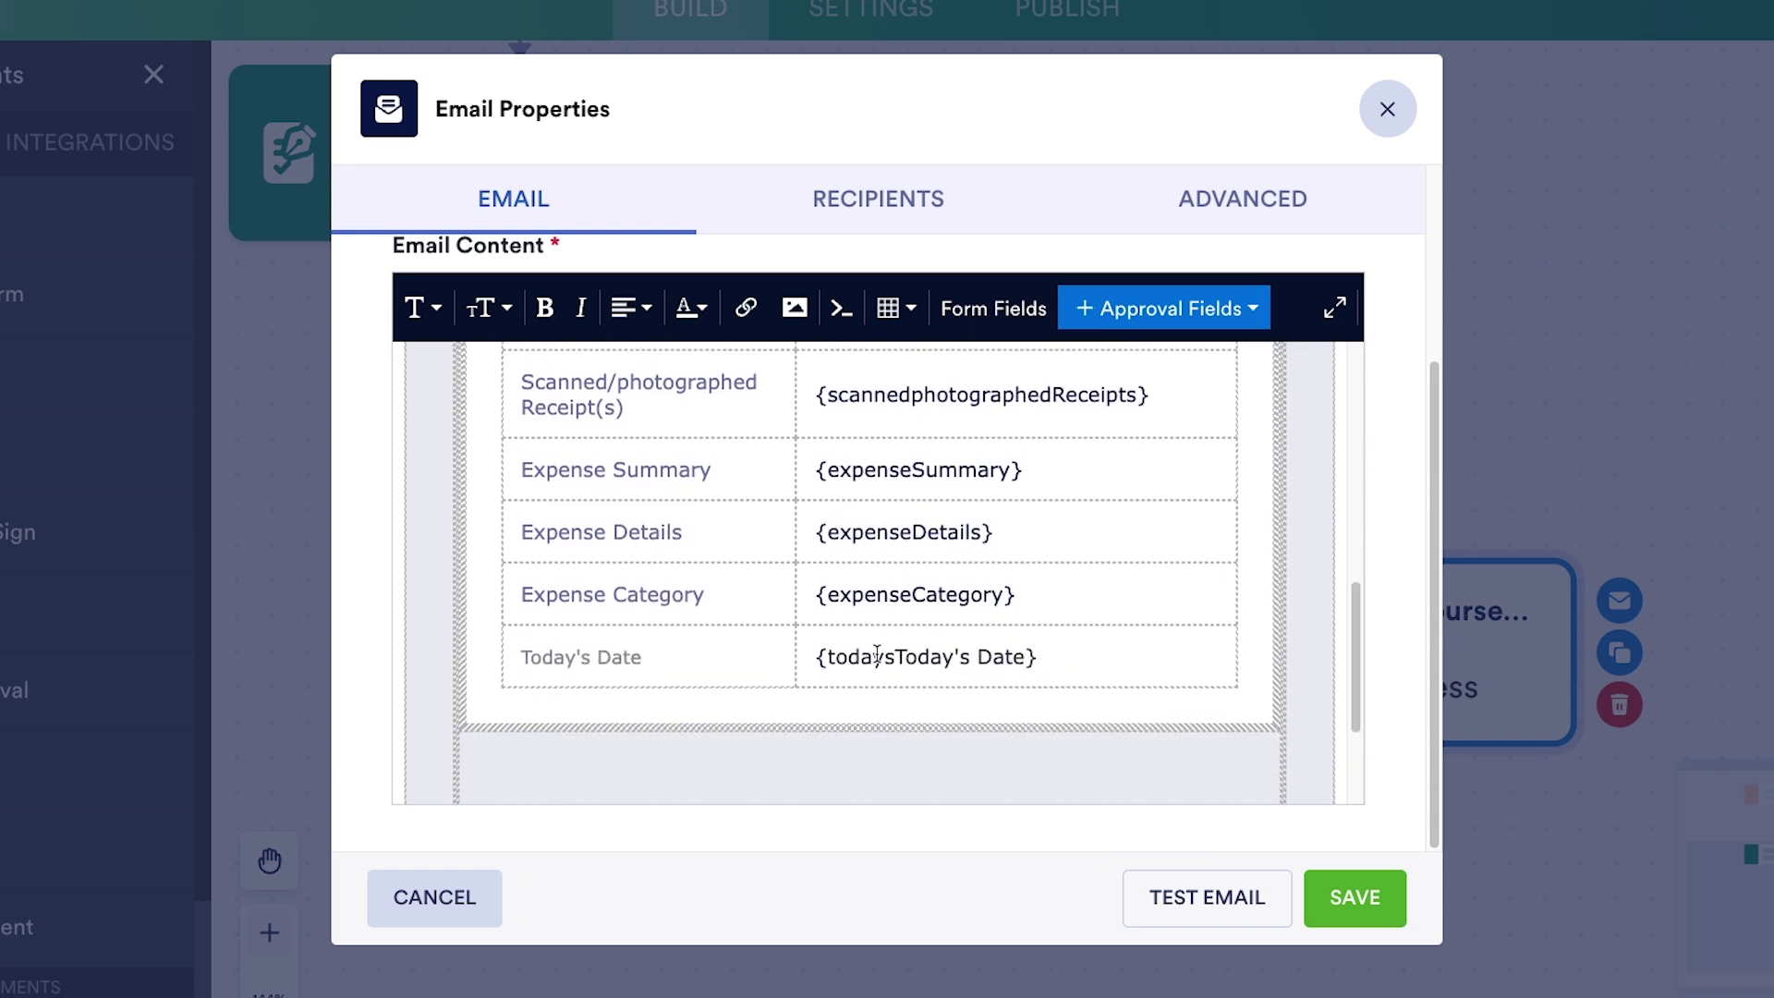
{"action": "scroll", "coordinate": [877, 654], "scroll_direction": "up", "scroll_amount": 10}
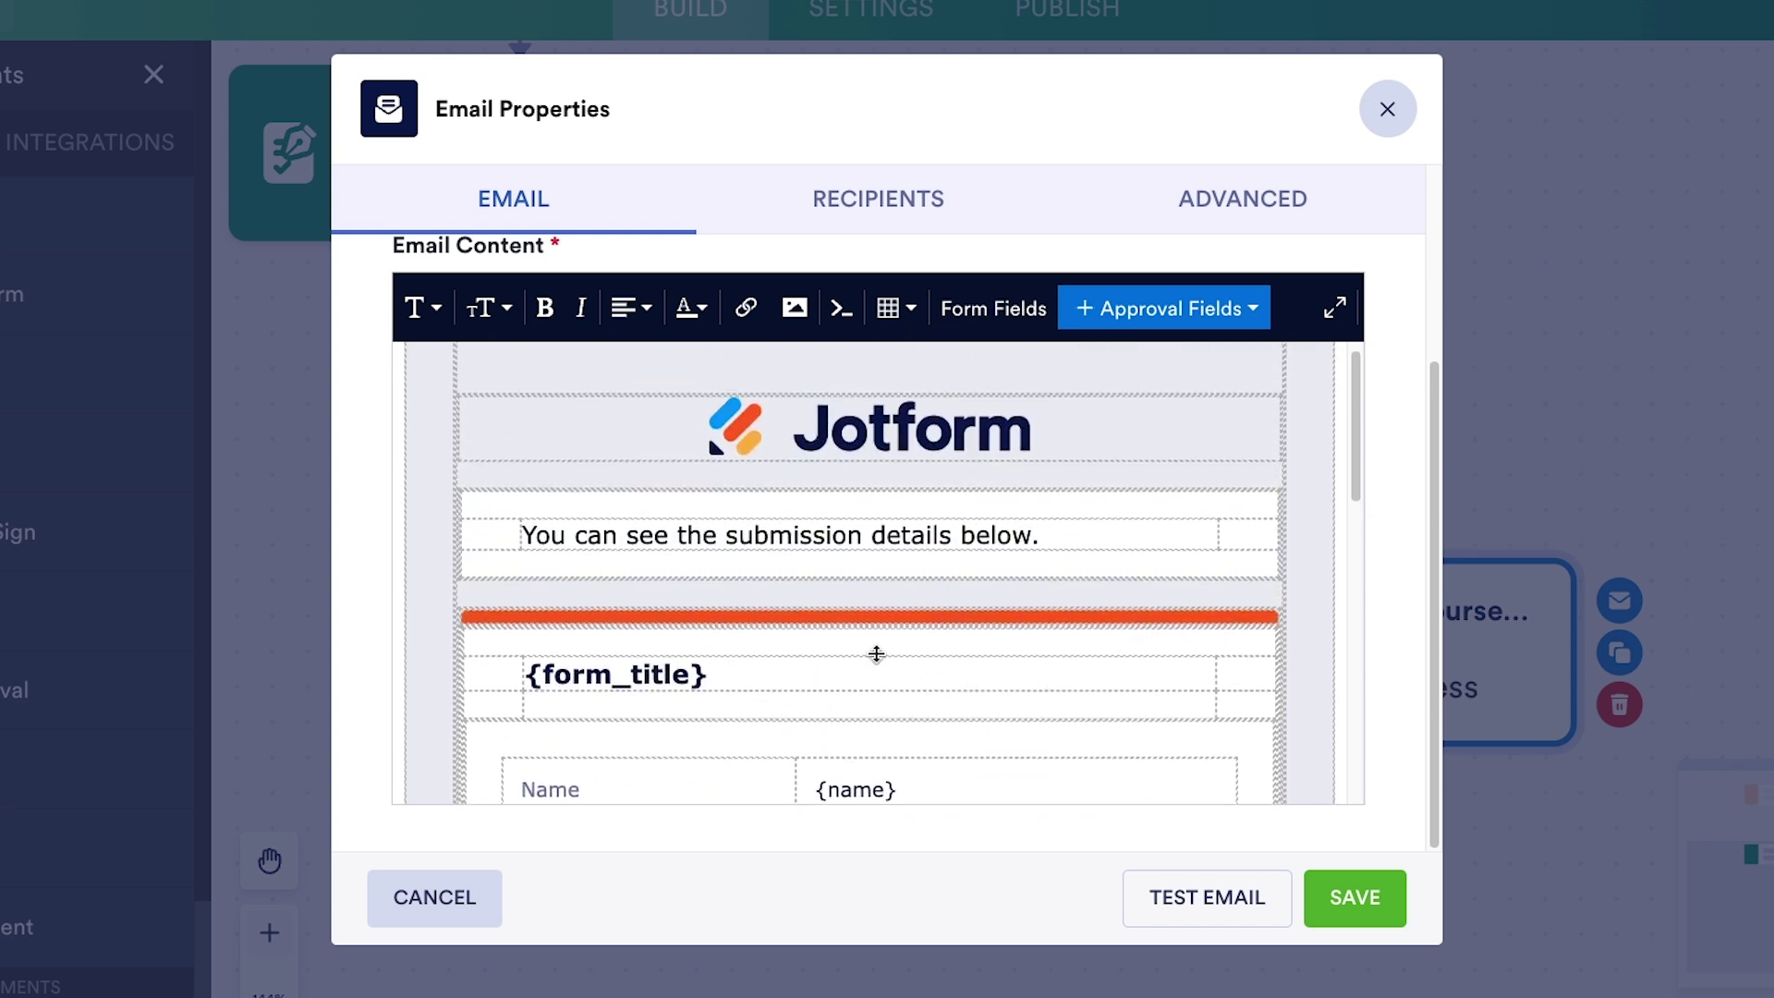
{"action": "left_click", "coordinate": [655, 554]}
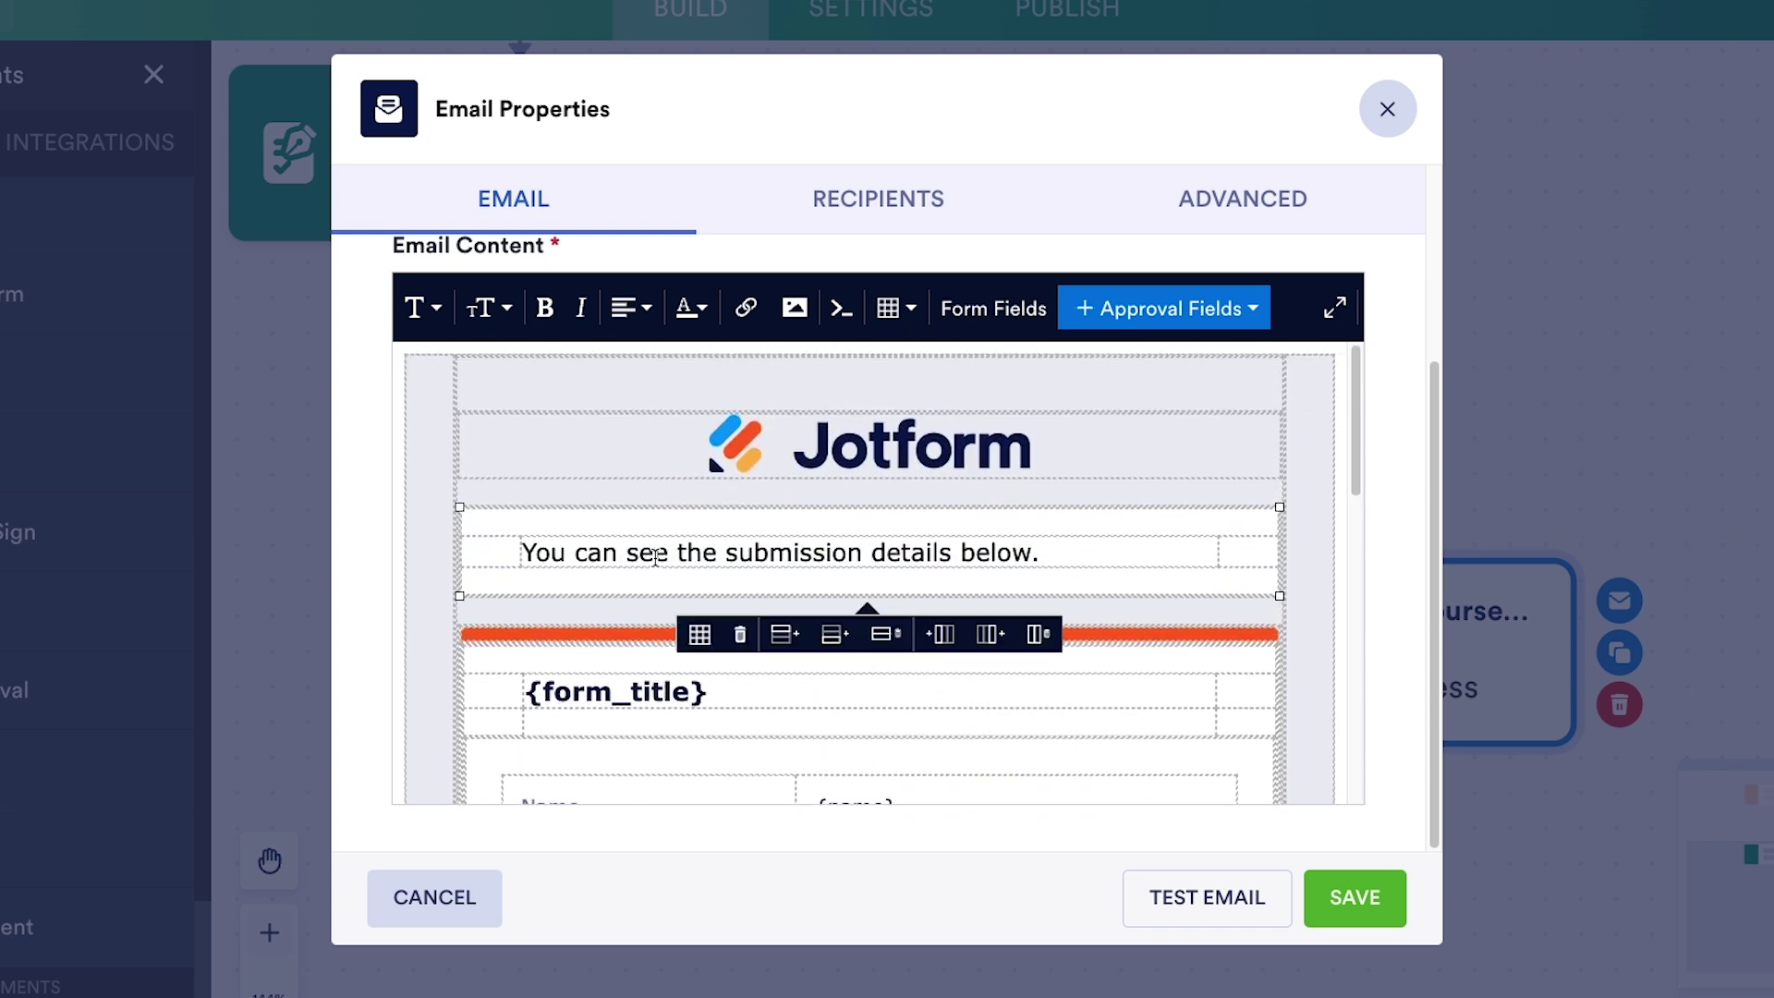
{"action": "key", "text": "Home"}
{"action": "type", "text": "Your re"}
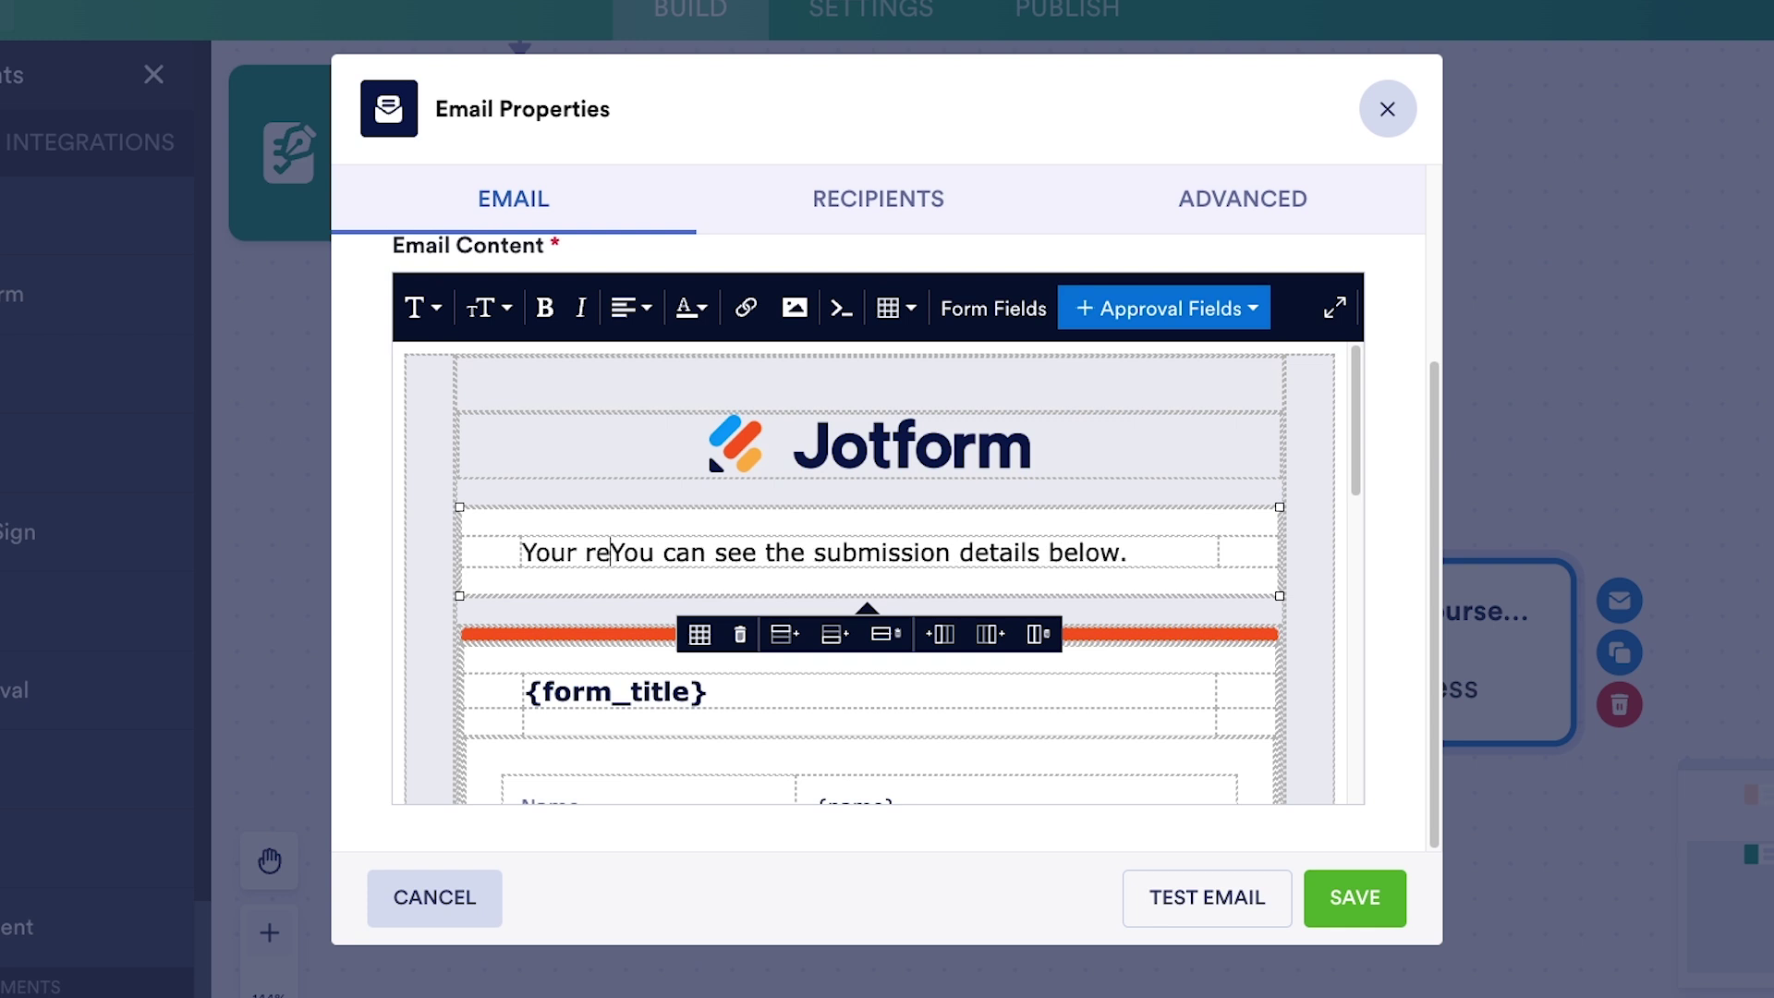
{"action": "type", "text": "quest for re"}
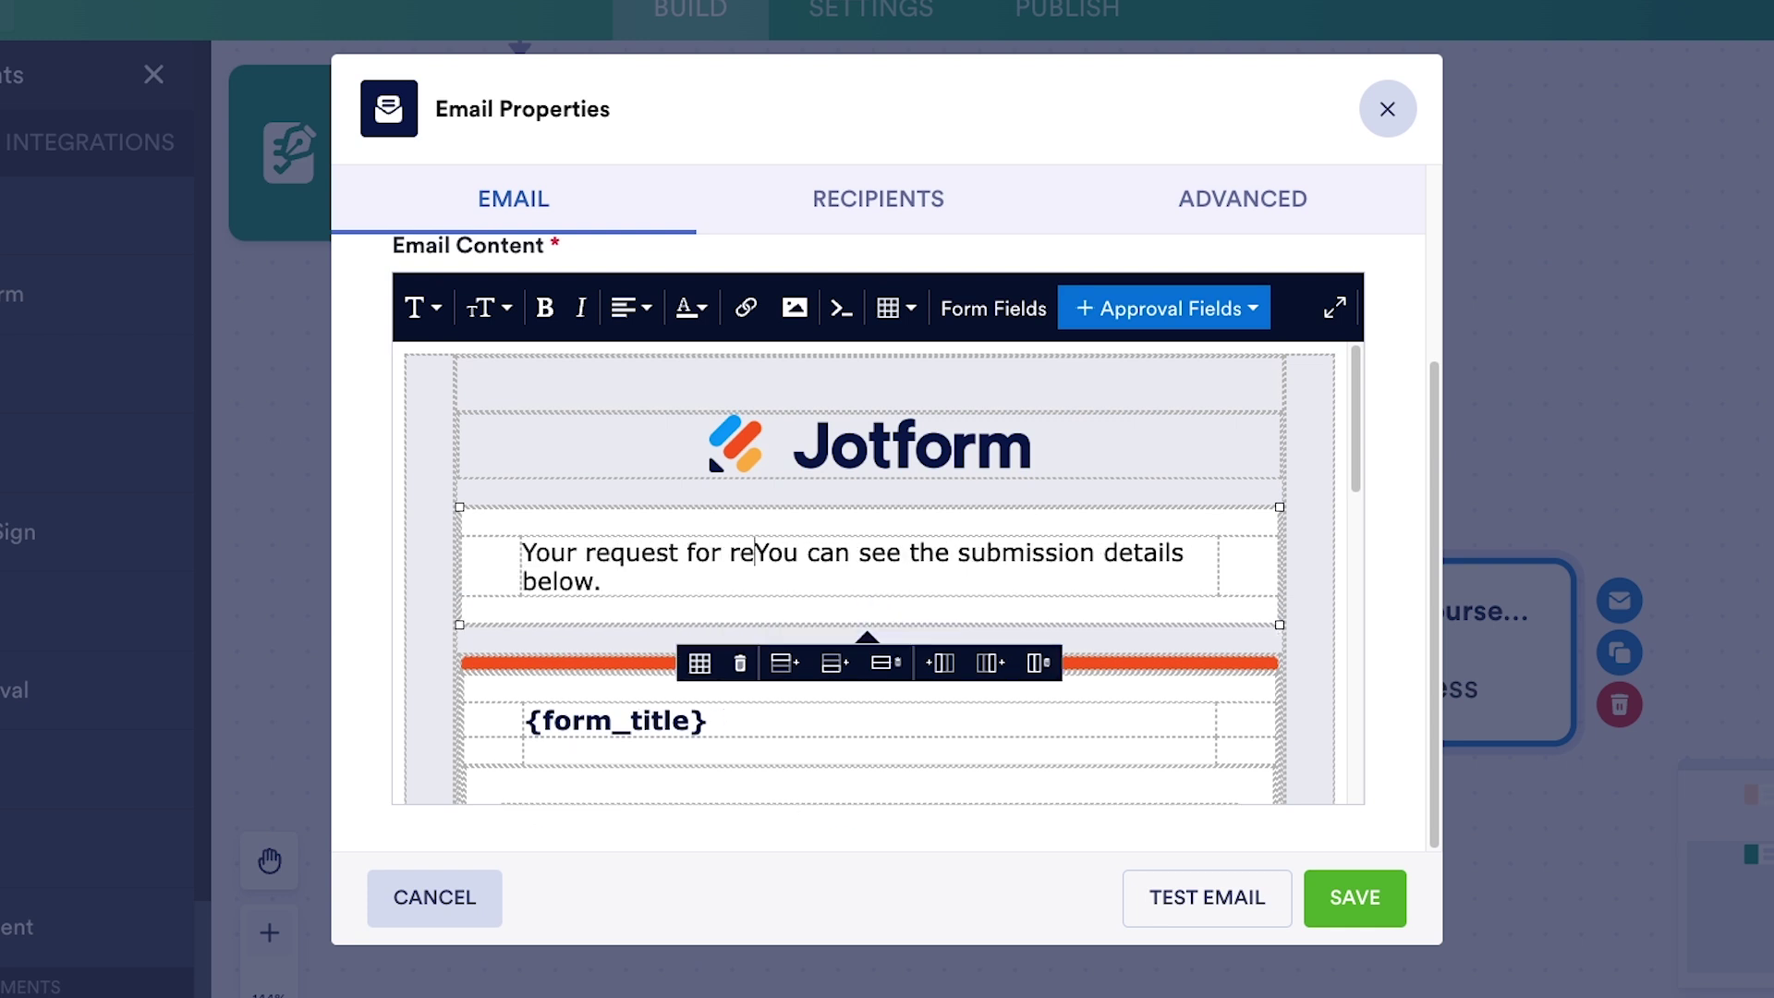
{"action": "type", "text": "imbursement ha"}
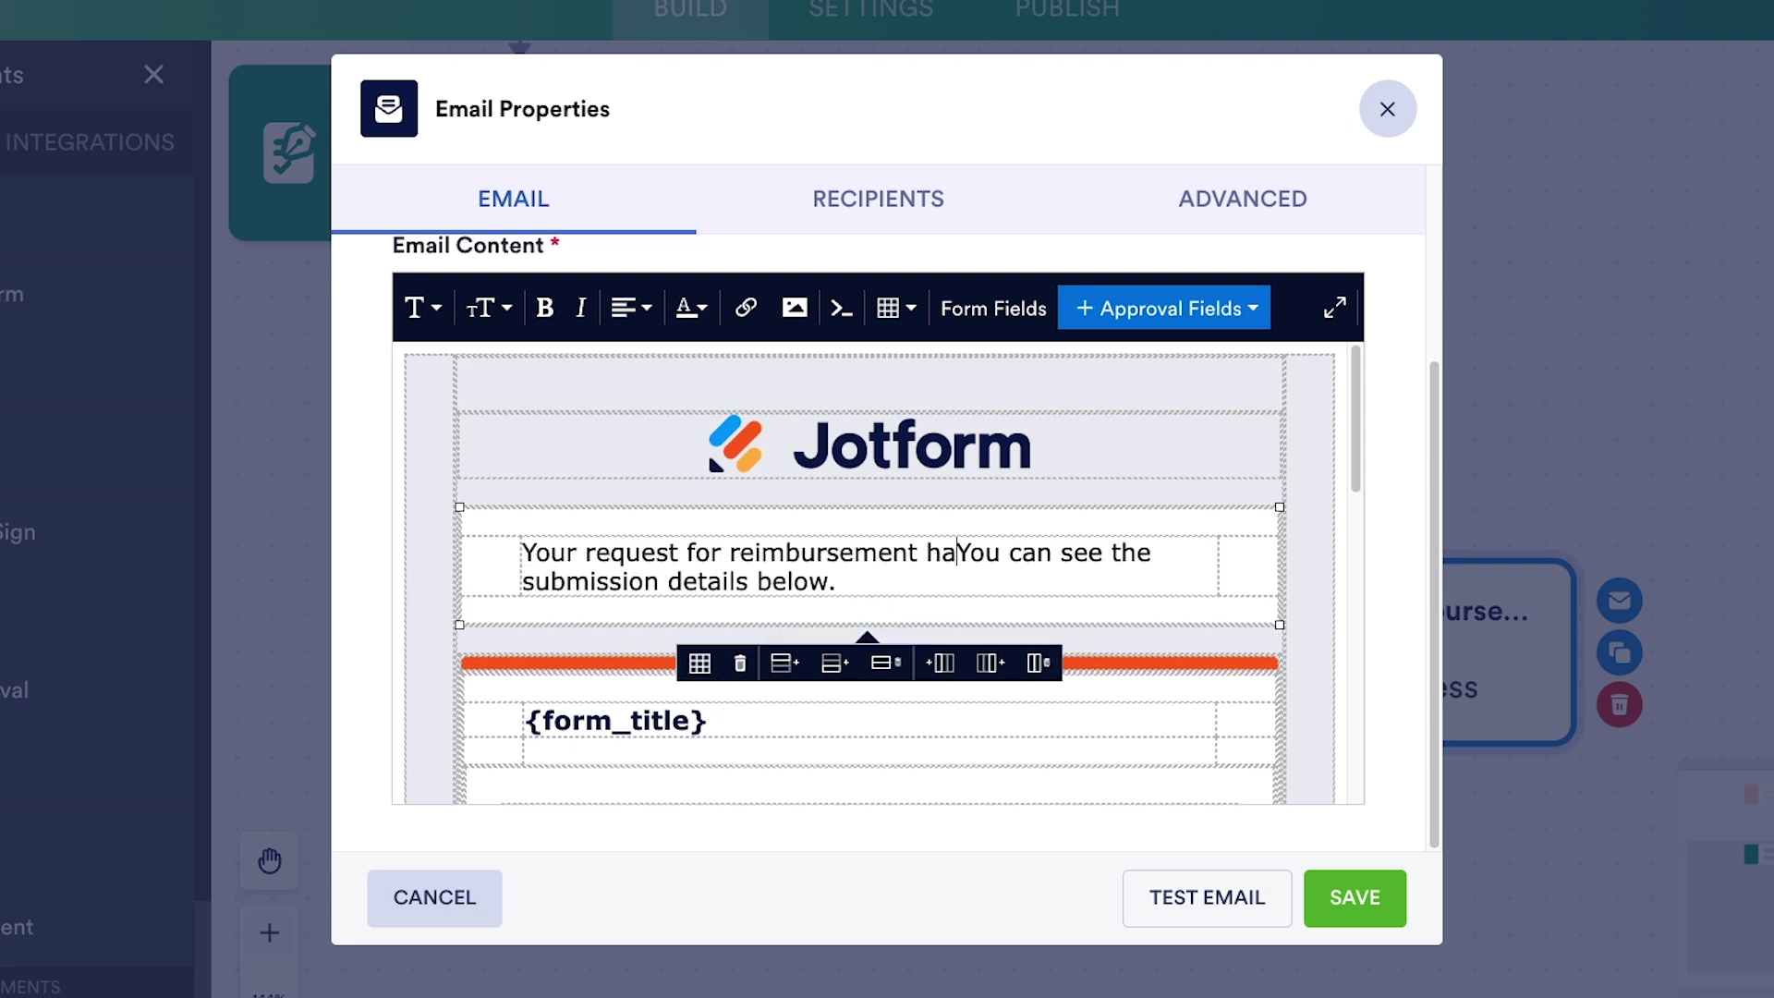
{"action": "type", "text": "s been denied"}
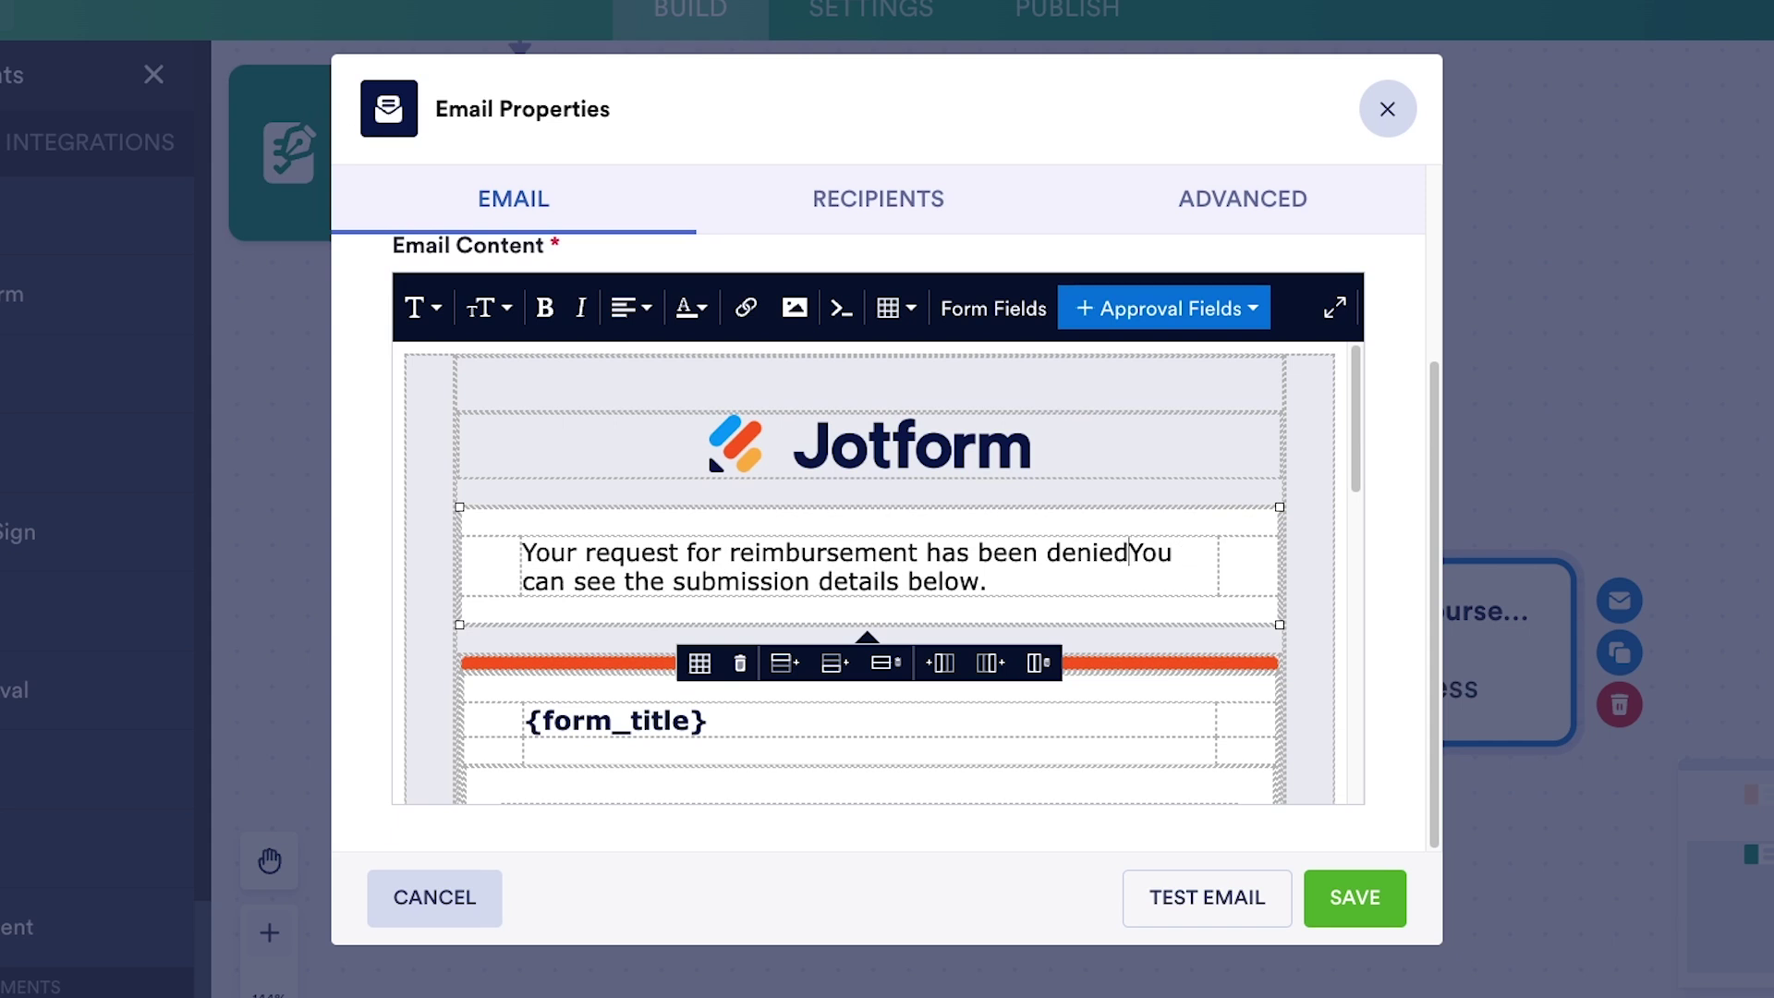
{"action": "type", "text": "."}
{"action": "left_click", "coordinate": [1378, 673]}
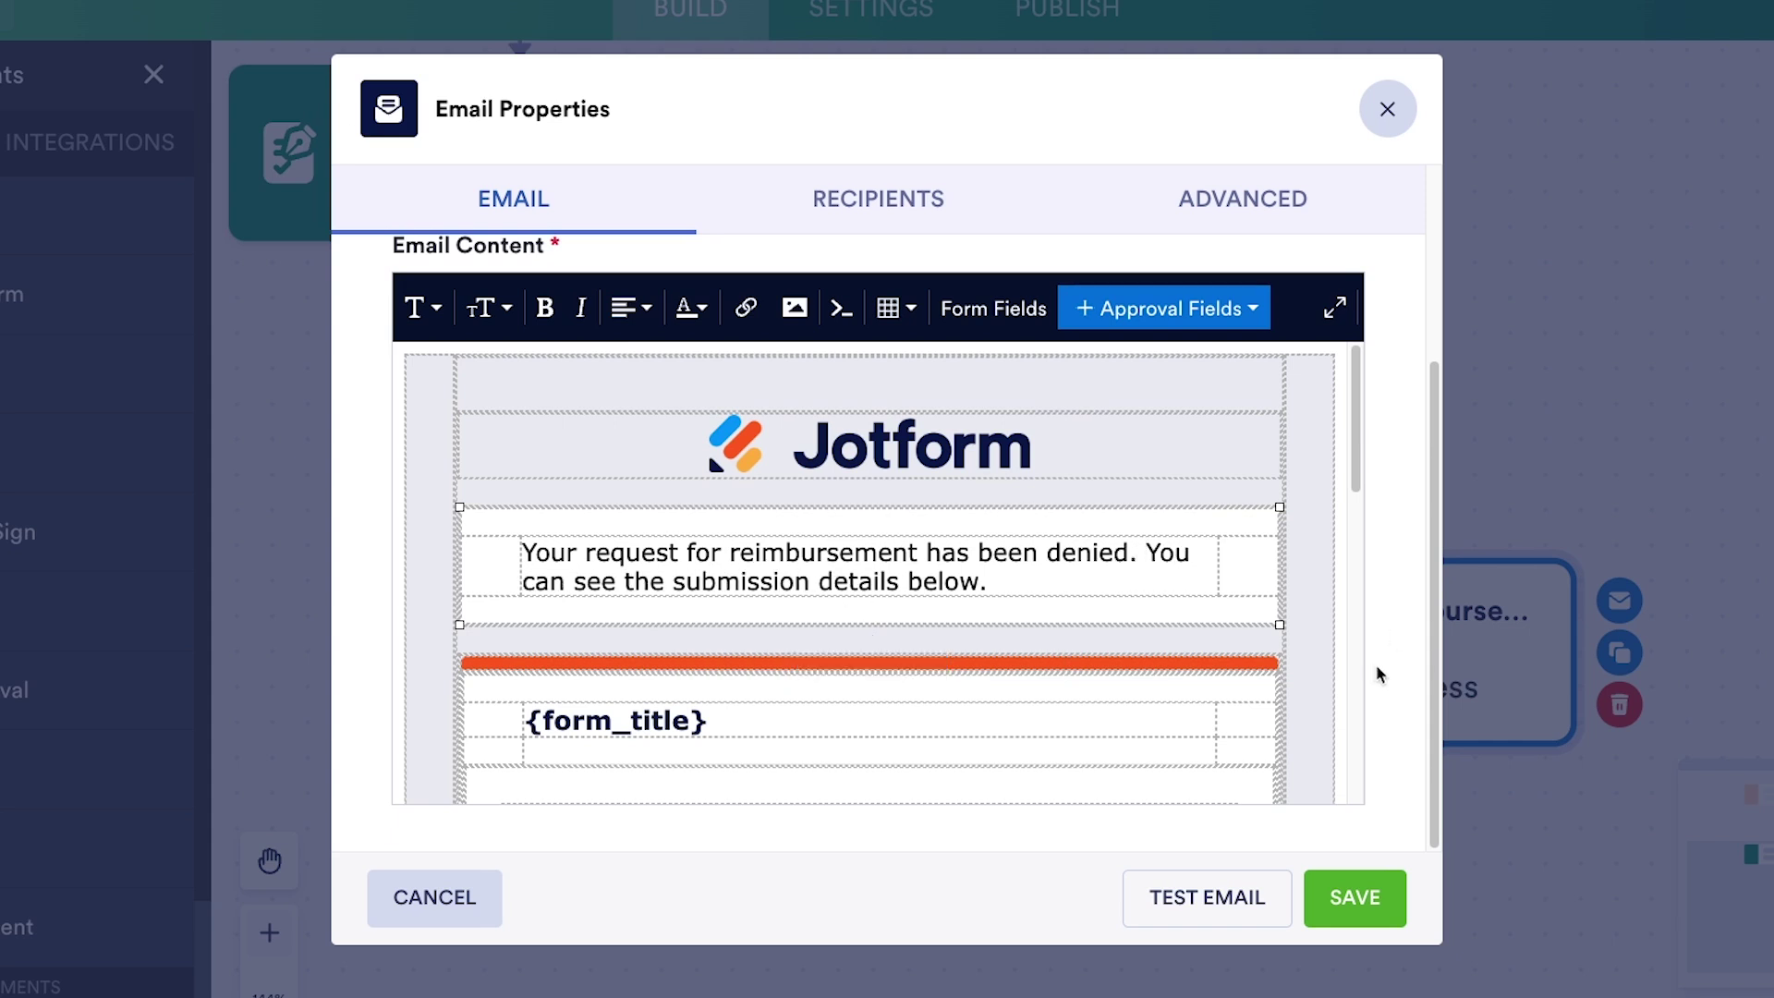
{"action": "left_click", "coordinate": [952, 214]}
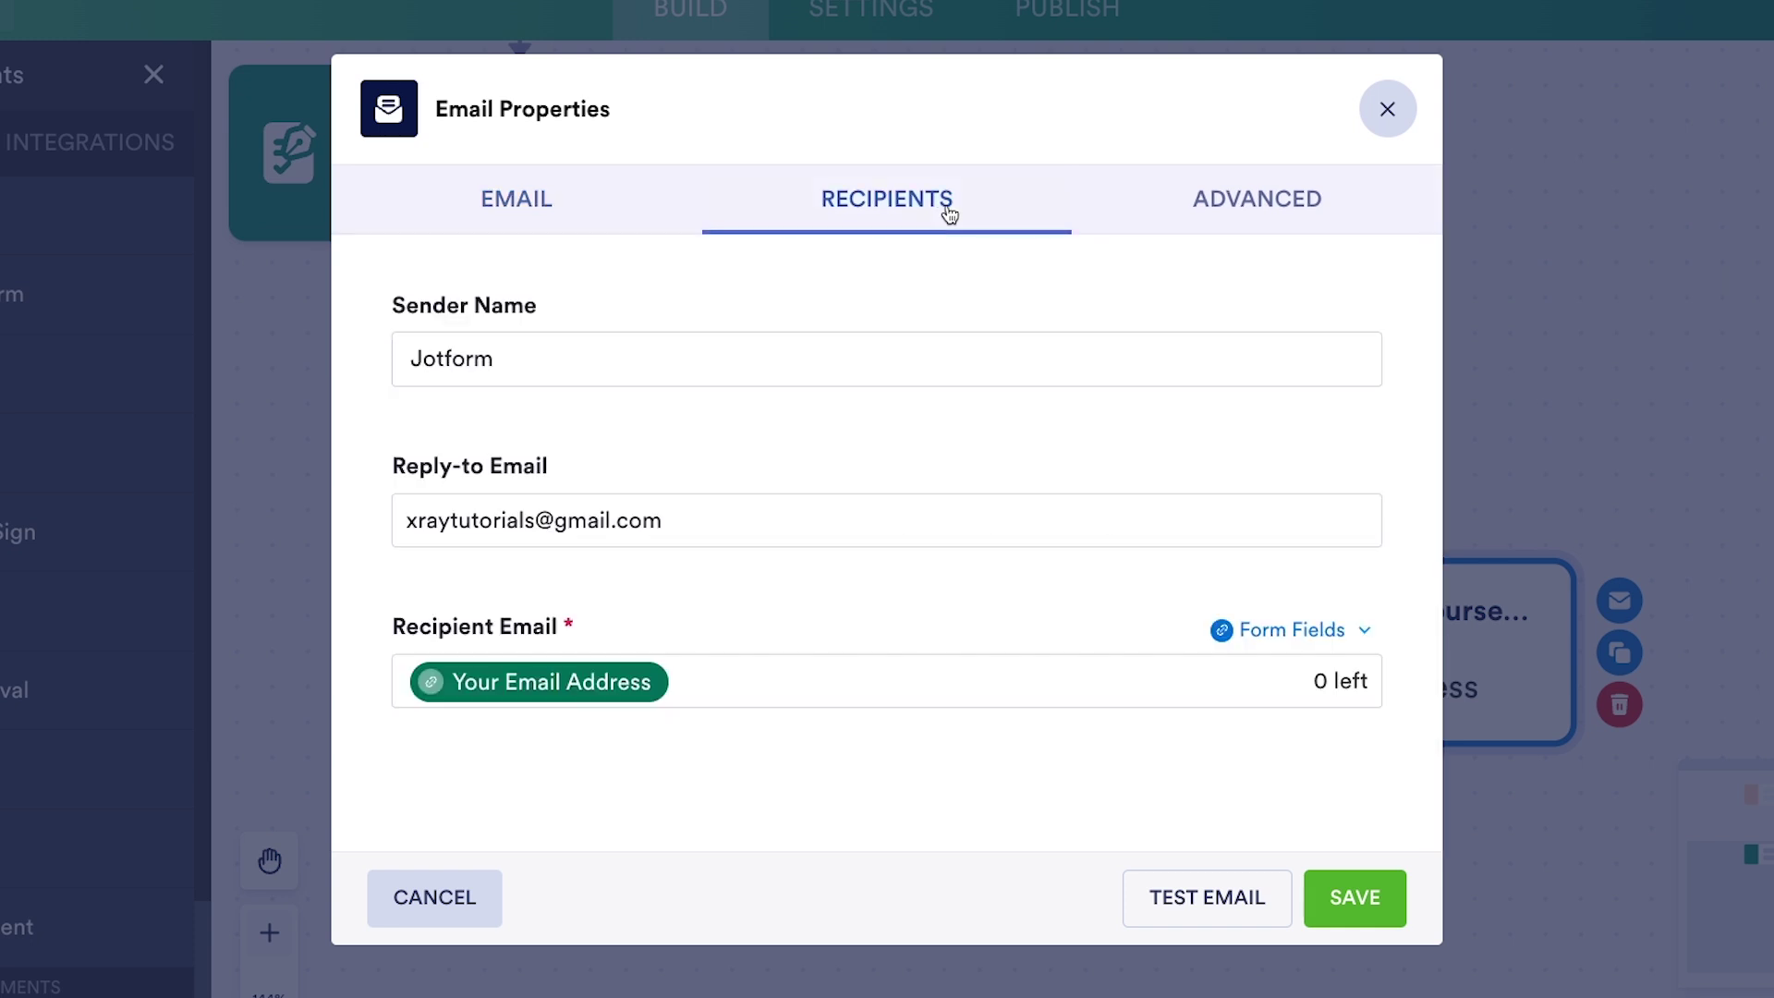
- Re-pick the Your Email Address field as the recipient and send a test email
{"action": "left_click", "coordinate": [857, 695]}
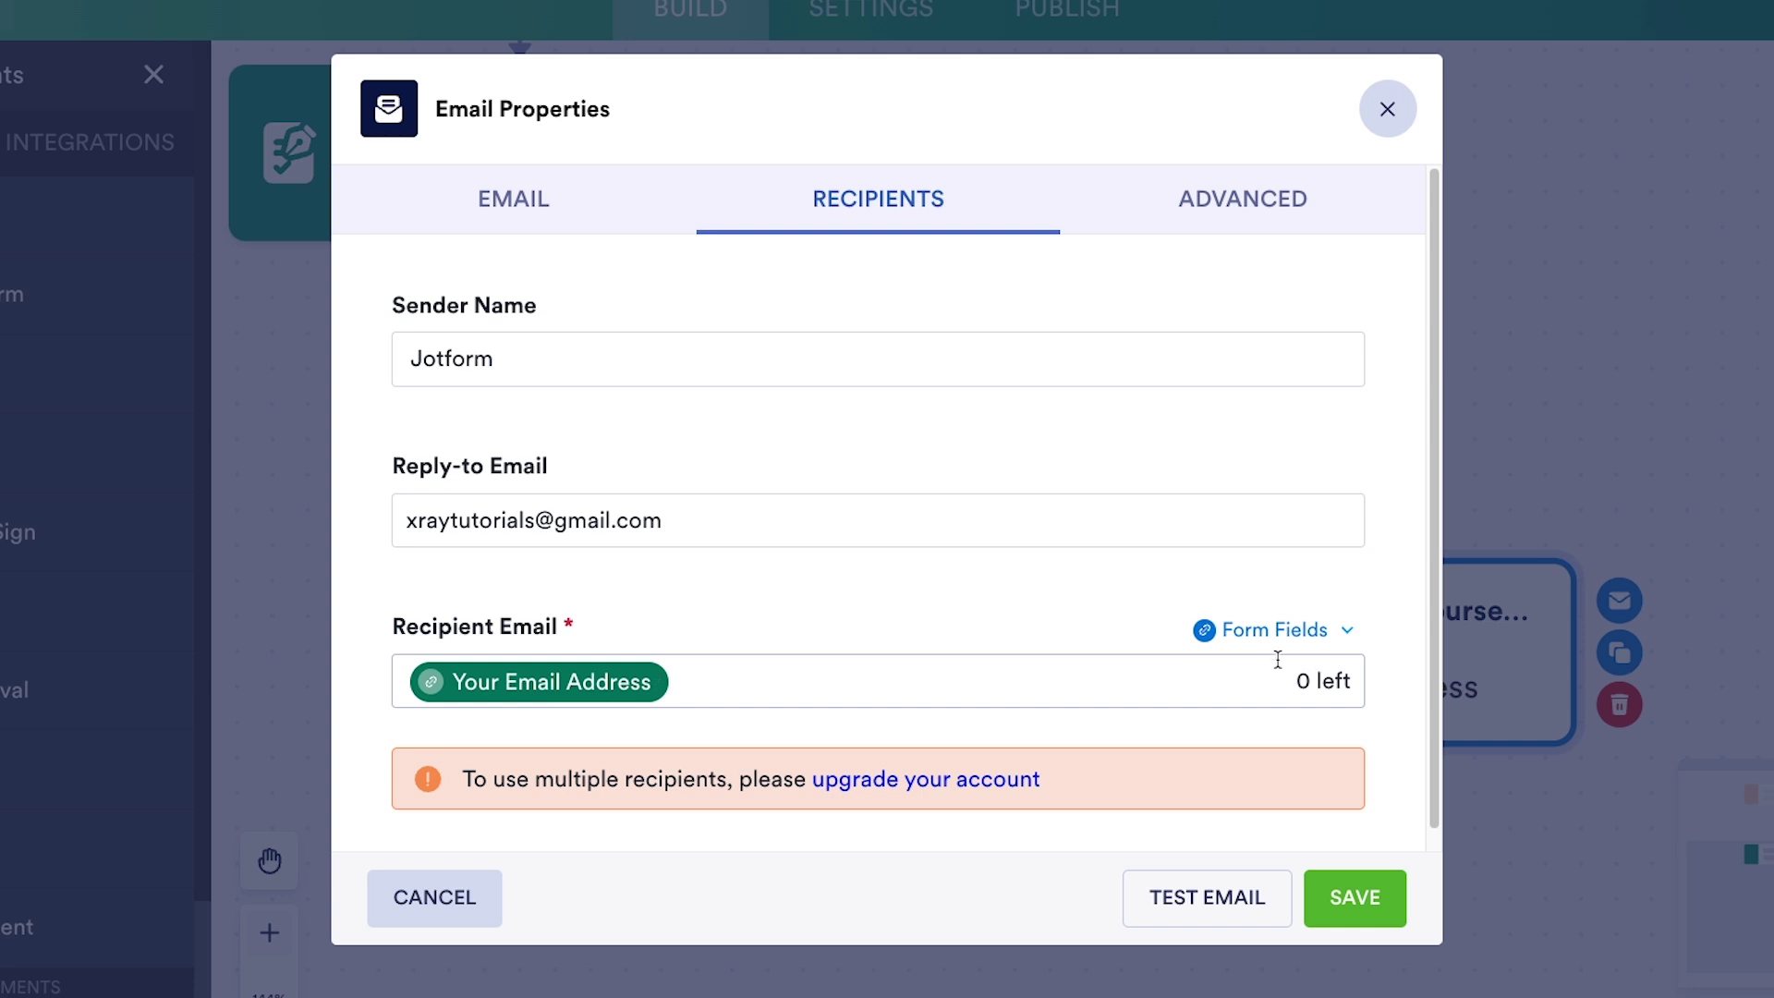
{"action": "left_click", "coordinate": [653, 682]}
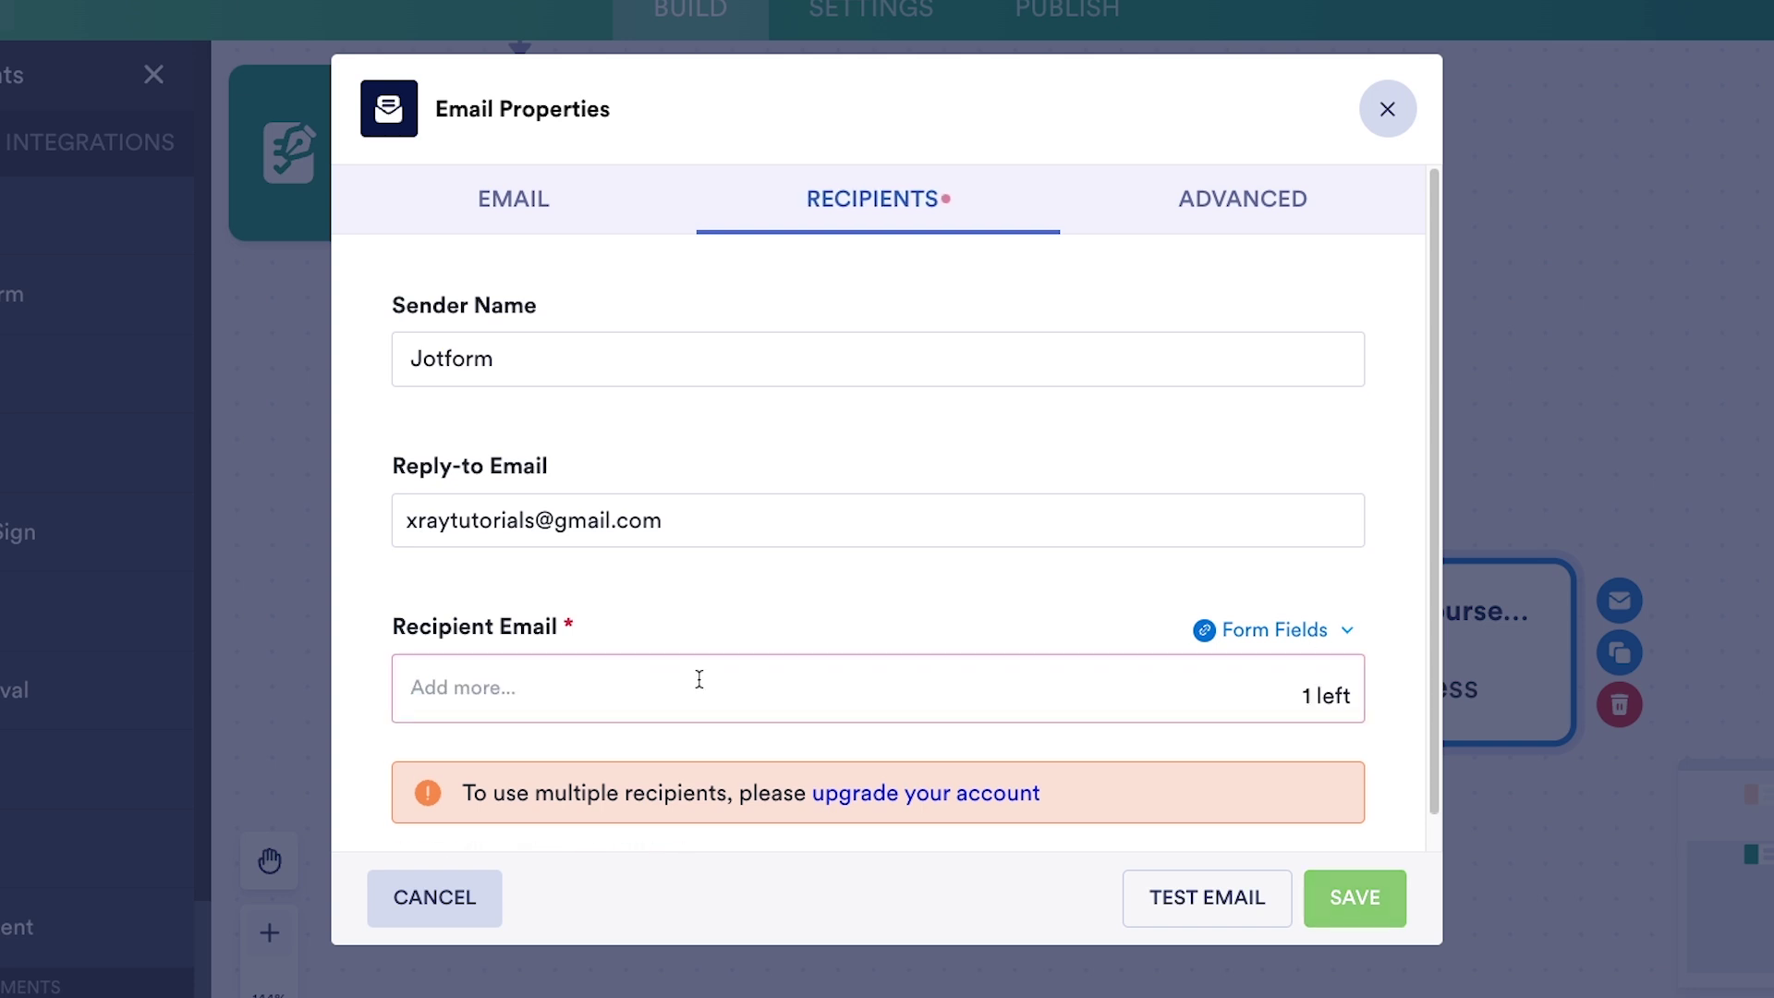
{"action": "left_click", "coordinate": [1239, 633]}
{"action": "left_click", "coordinate": [1152, 837]}
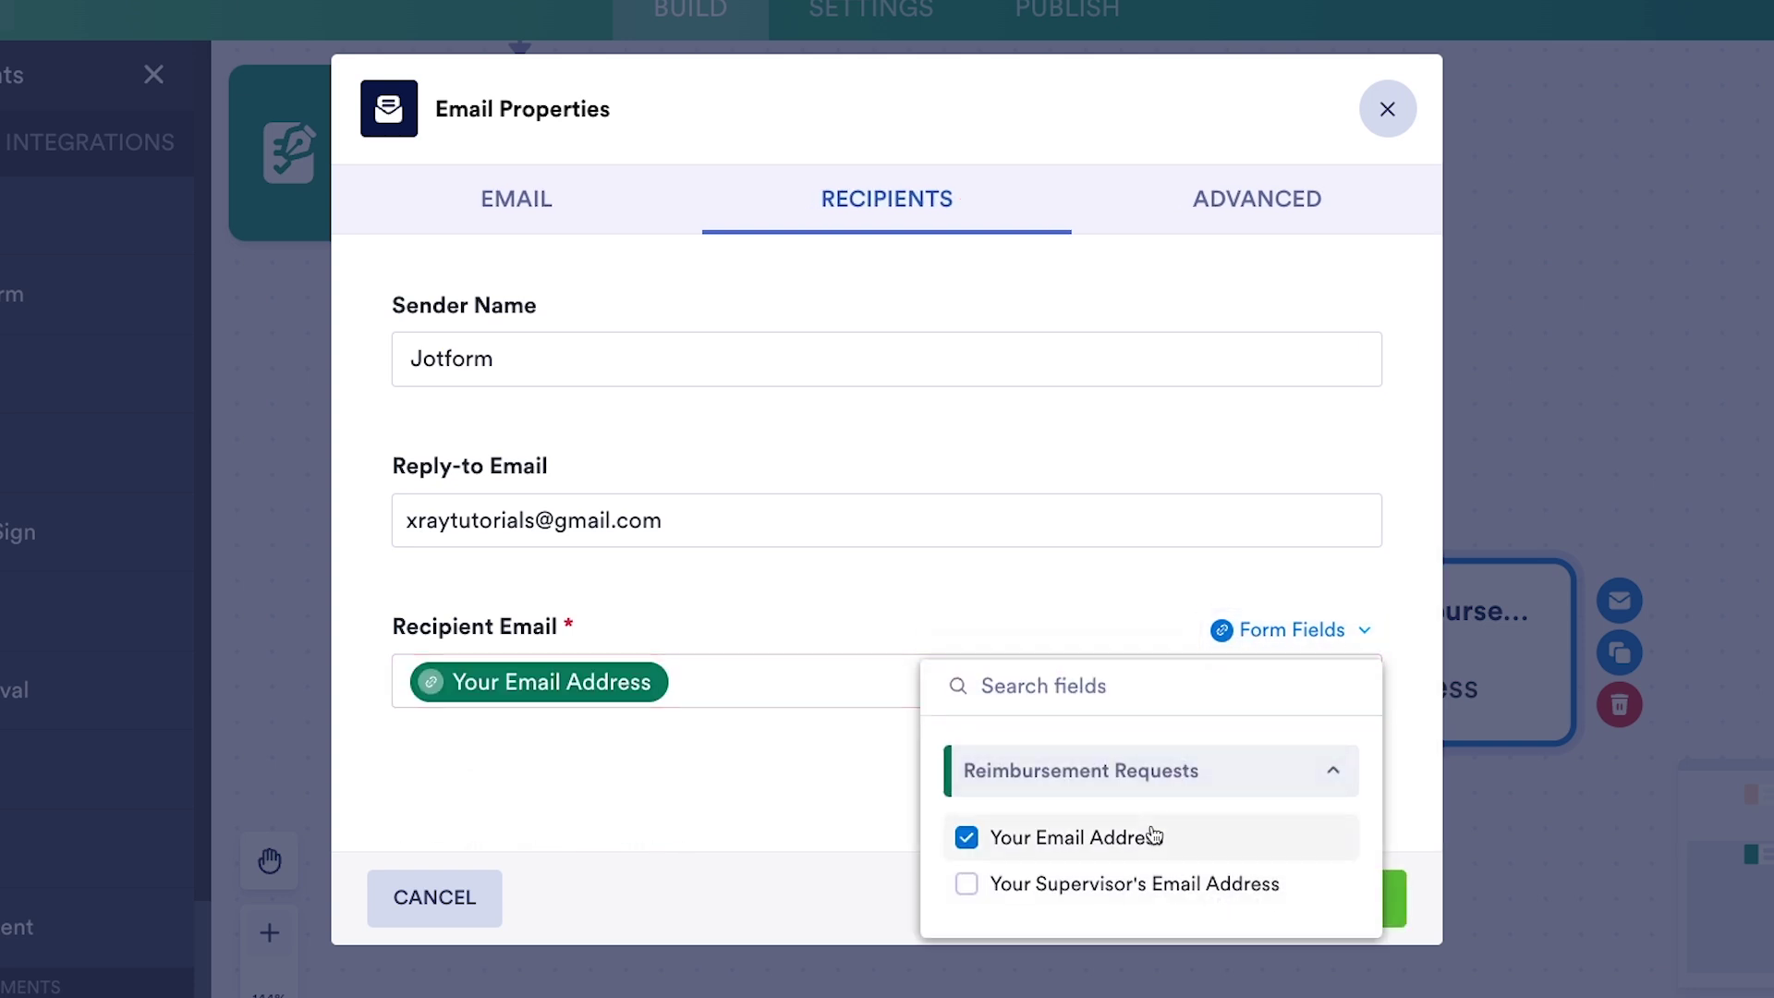
{"action": "left_click", "coordinate": [759, 756]}
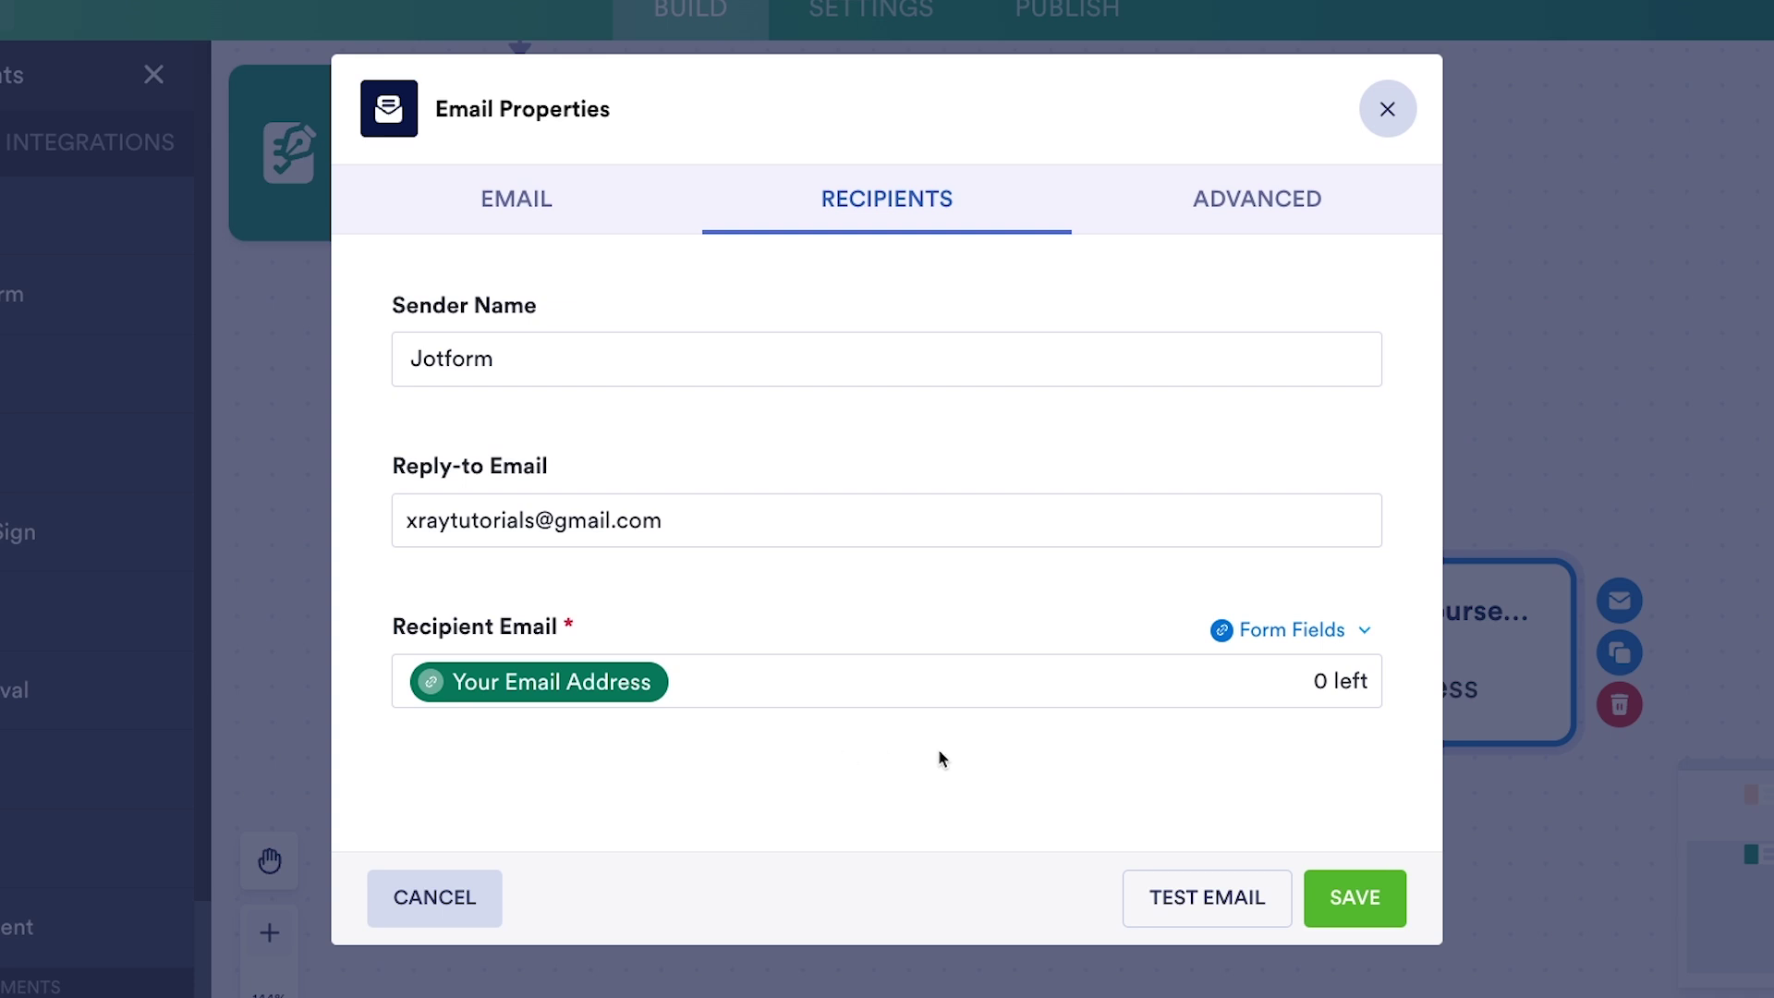
{"action": "left_click", "coordinate": [1198, 923]}
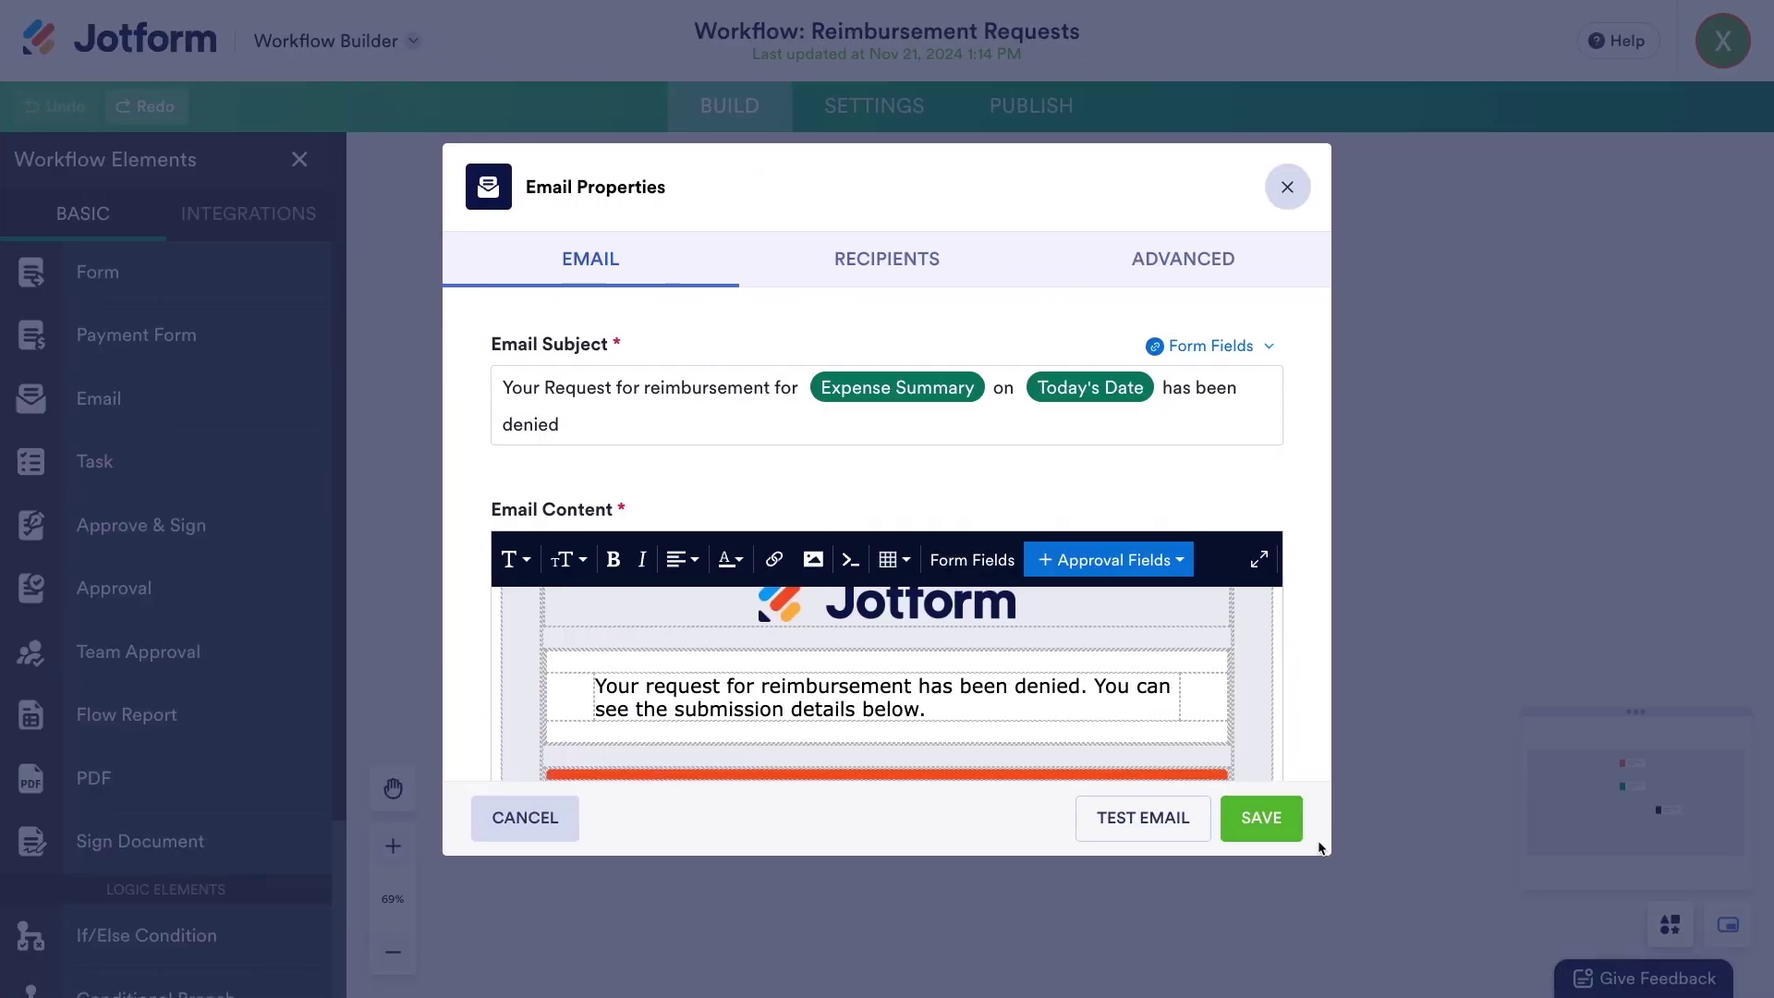
- Save the denial email and draw a second Approve & Sign branch set to the Approve outcome
{"action": "left_click", "coordinate": [1275, 826]}
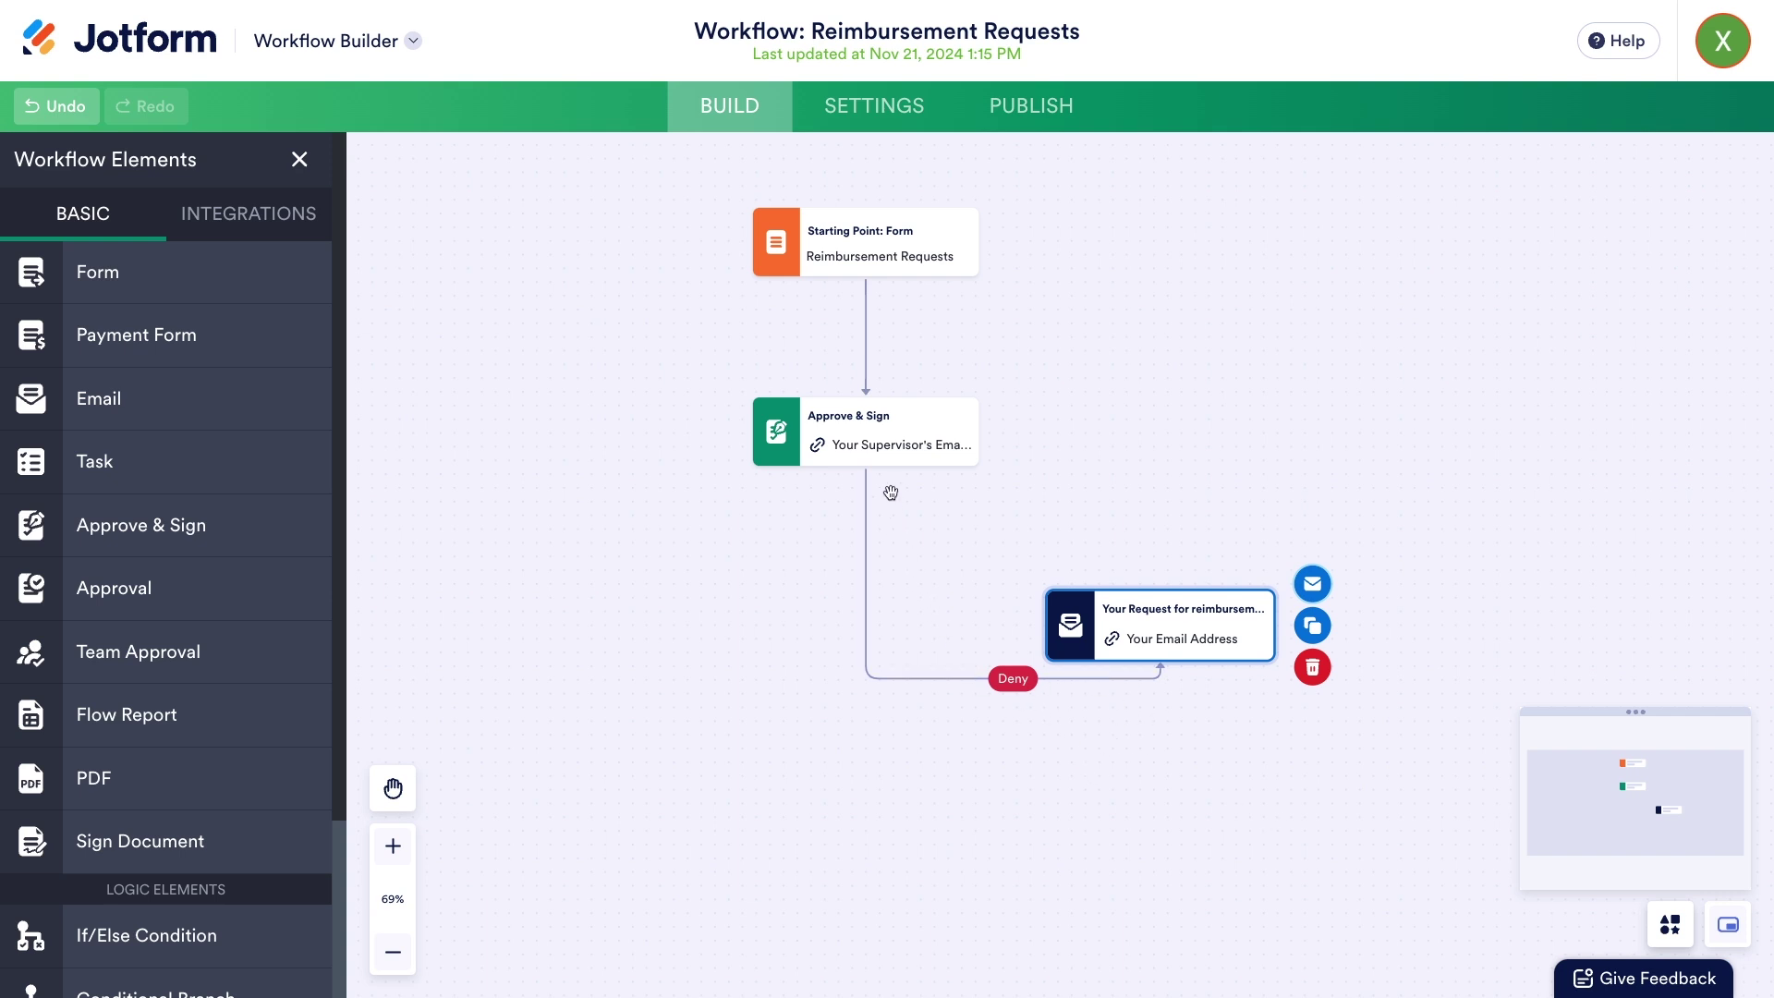
{"action": "left_click_drag", "start_coordinate": [865, 602], "coordinate": [588, 755]}
{"action": "scroll", "coordinate": [786, 639], "scroll_direction": "down", "scroll_amount": 2}
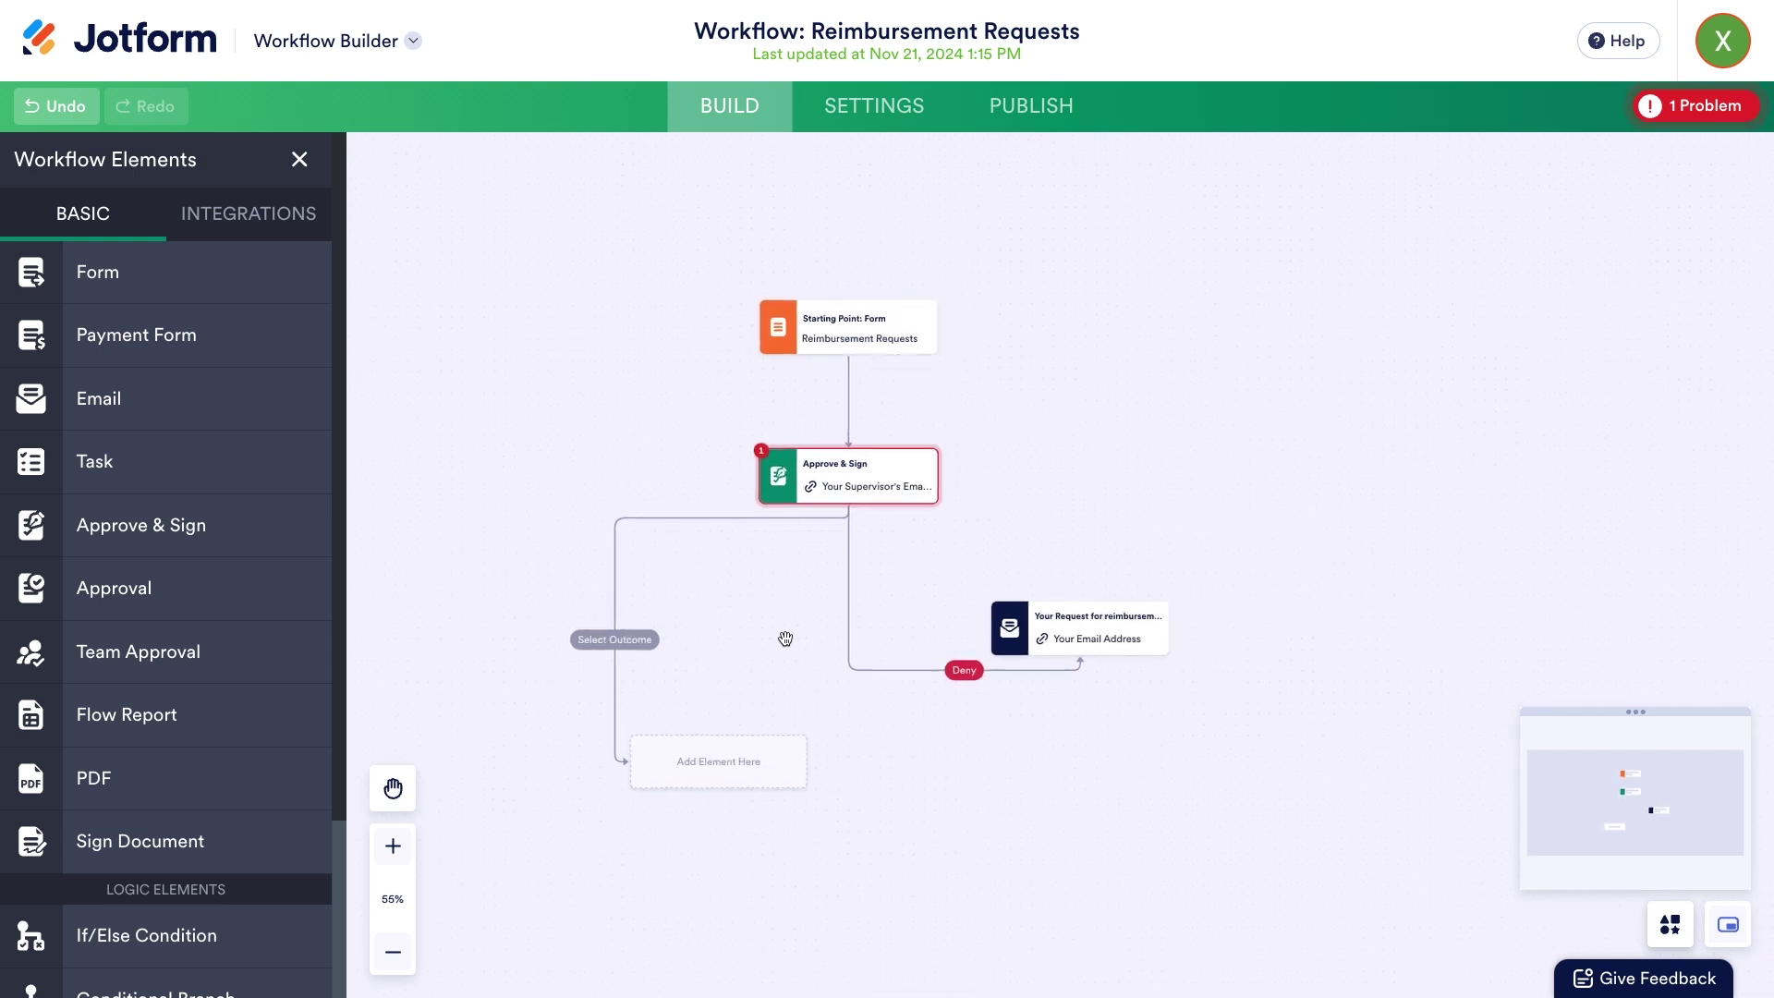
{"action": "scroll", "coordinate": [786, 638], "scroll_direction": "up", "scroll_amount": 8}
{"action": "left_click_drag", "start_coordinate": [903, 550], "coordinate": [1006, 376]}
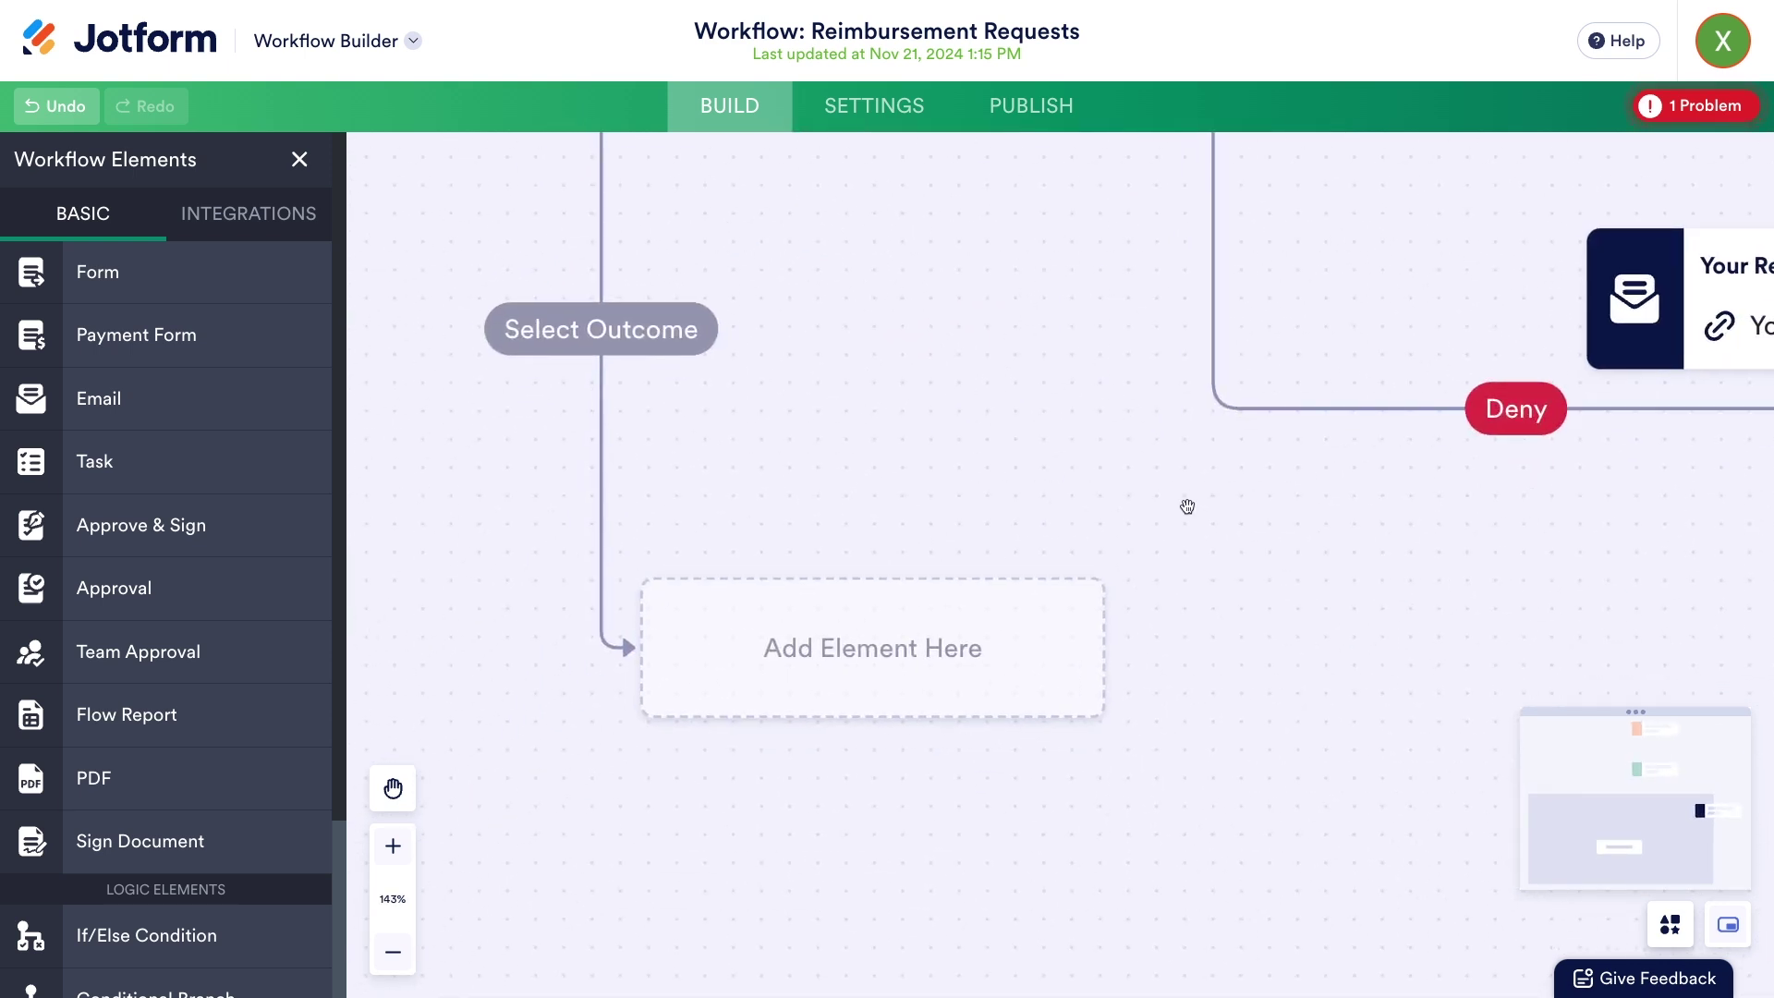
{"action": "left_click", "coordinate": [976, 641]}
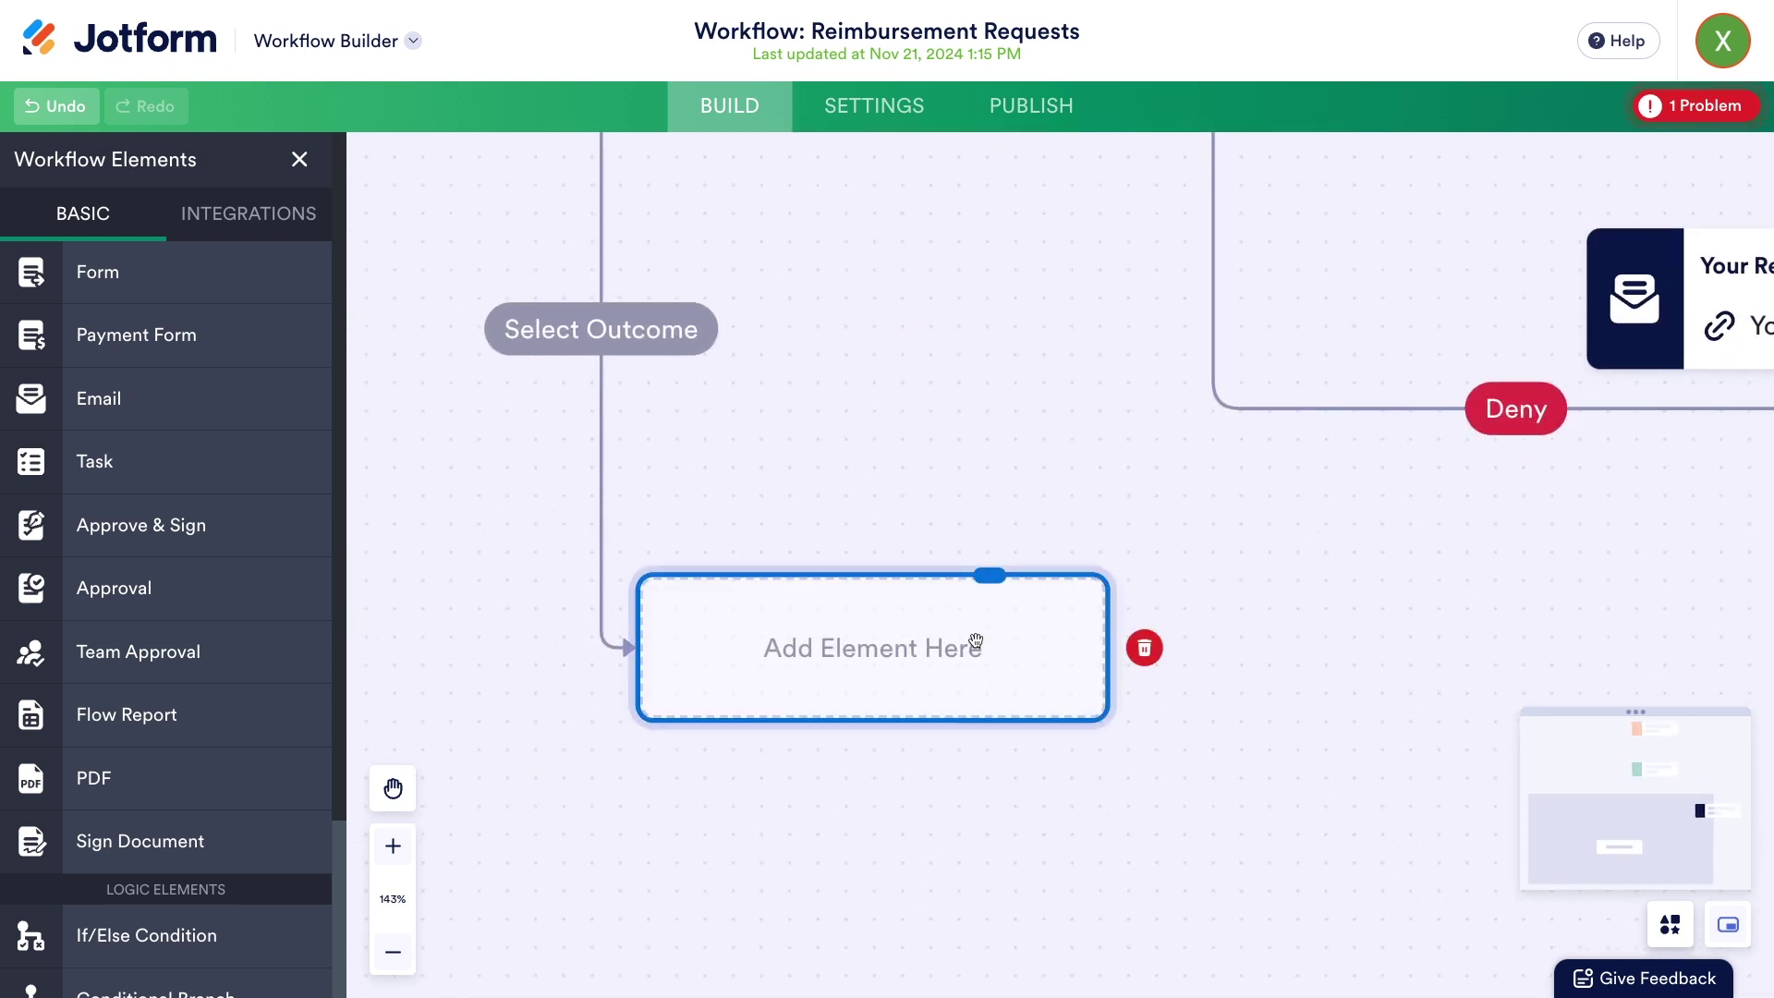
{"action": "left_click", "coordinate": [630, 333]}
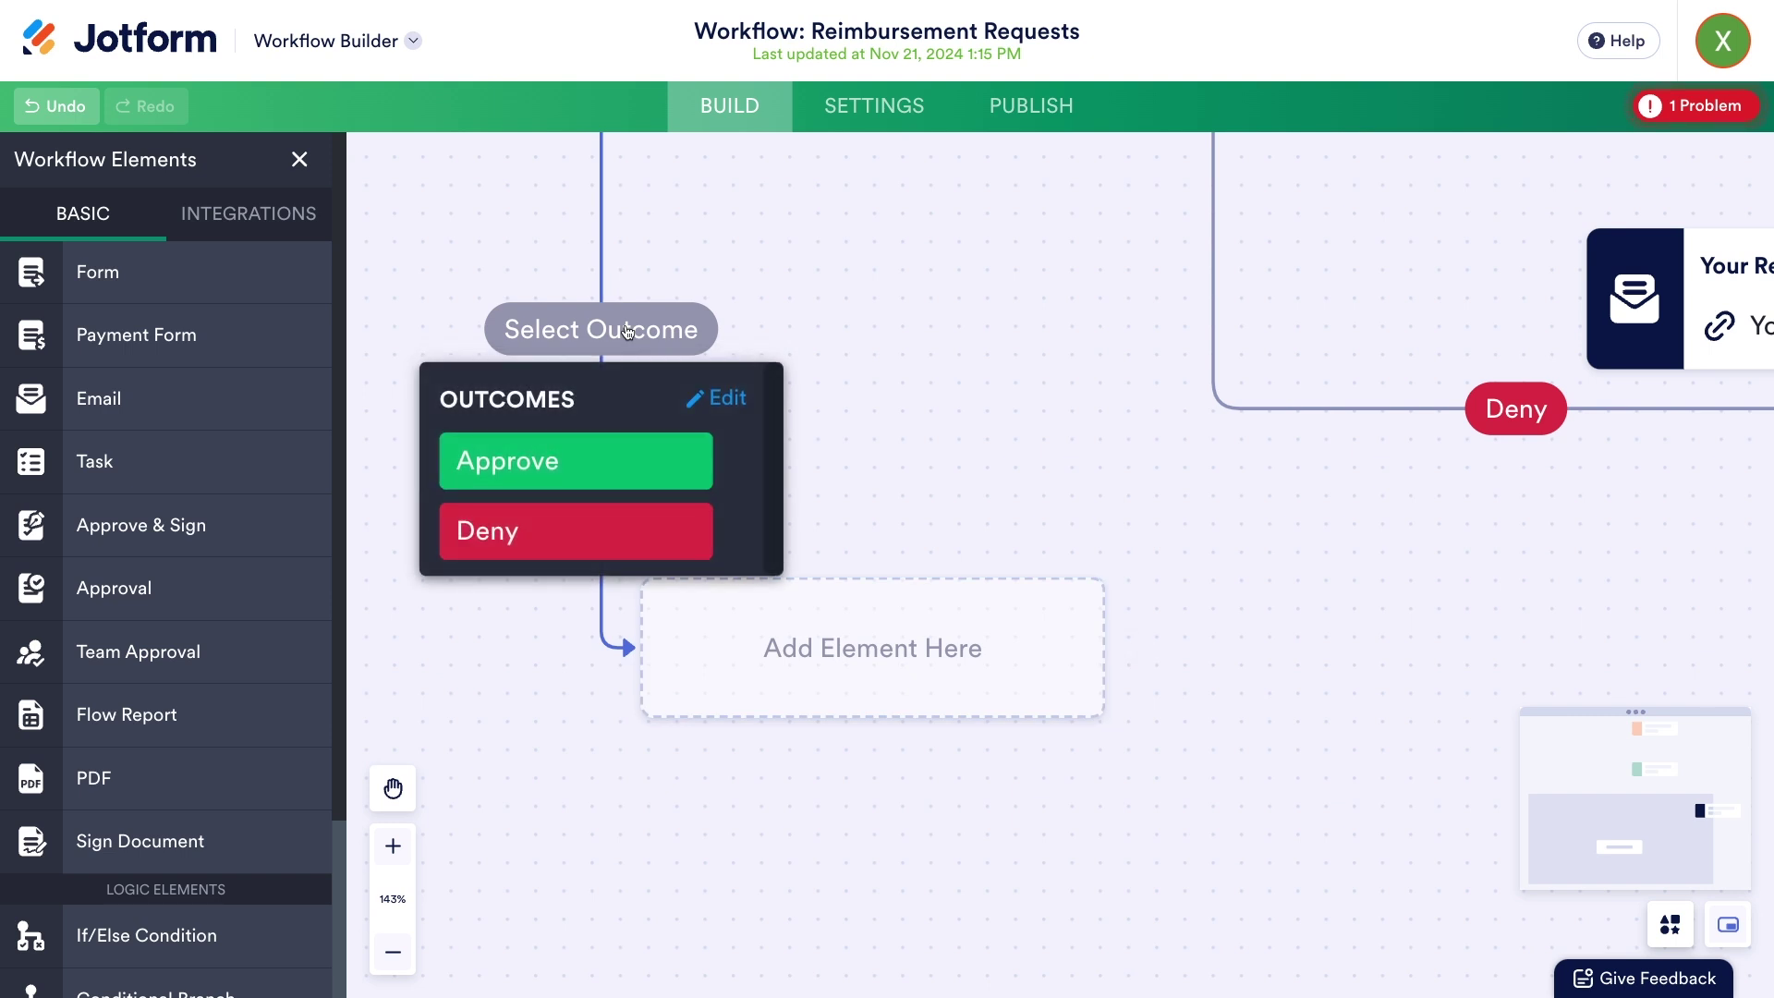
{"action": "left_click", "coordinate": [634, 462]}
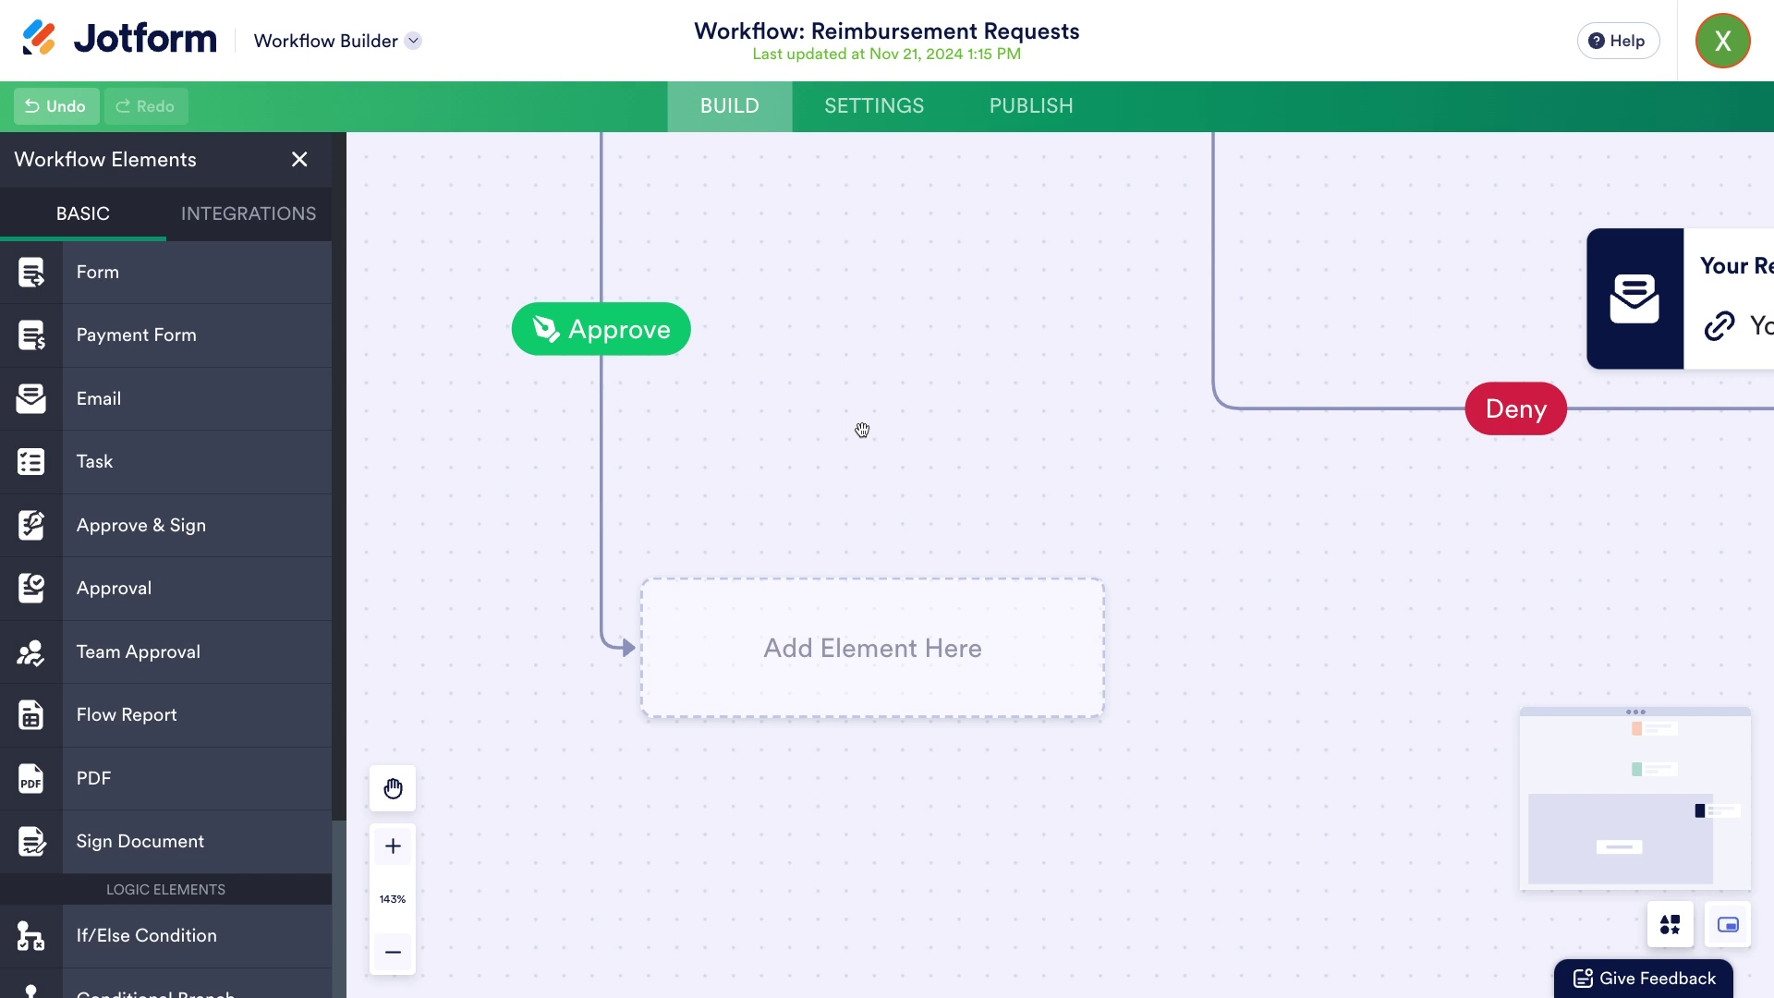
- Drag Google Drive's Send Files integration into the Approve branch's empty slot
{"action": "left_click", "coordinate": [294, 219]}
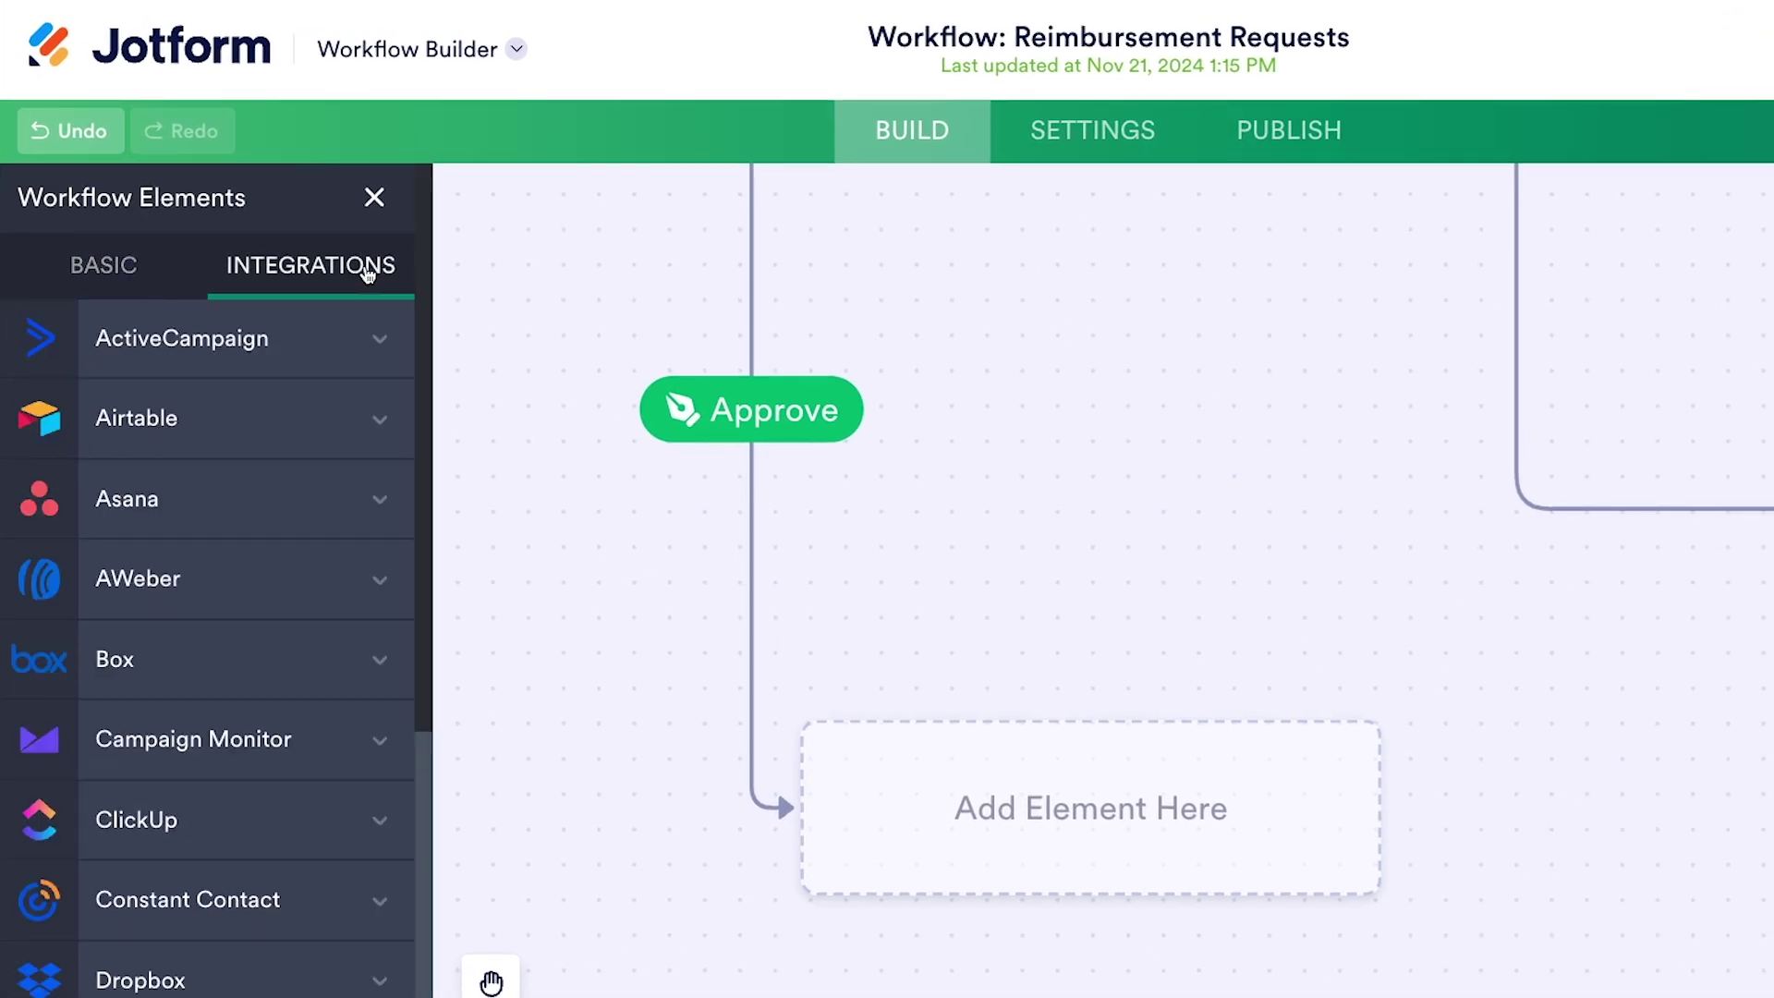
{"action": "scroll", "coordinate": [278, 586], "scroll_direction": "down", "scroll_amount": 6}
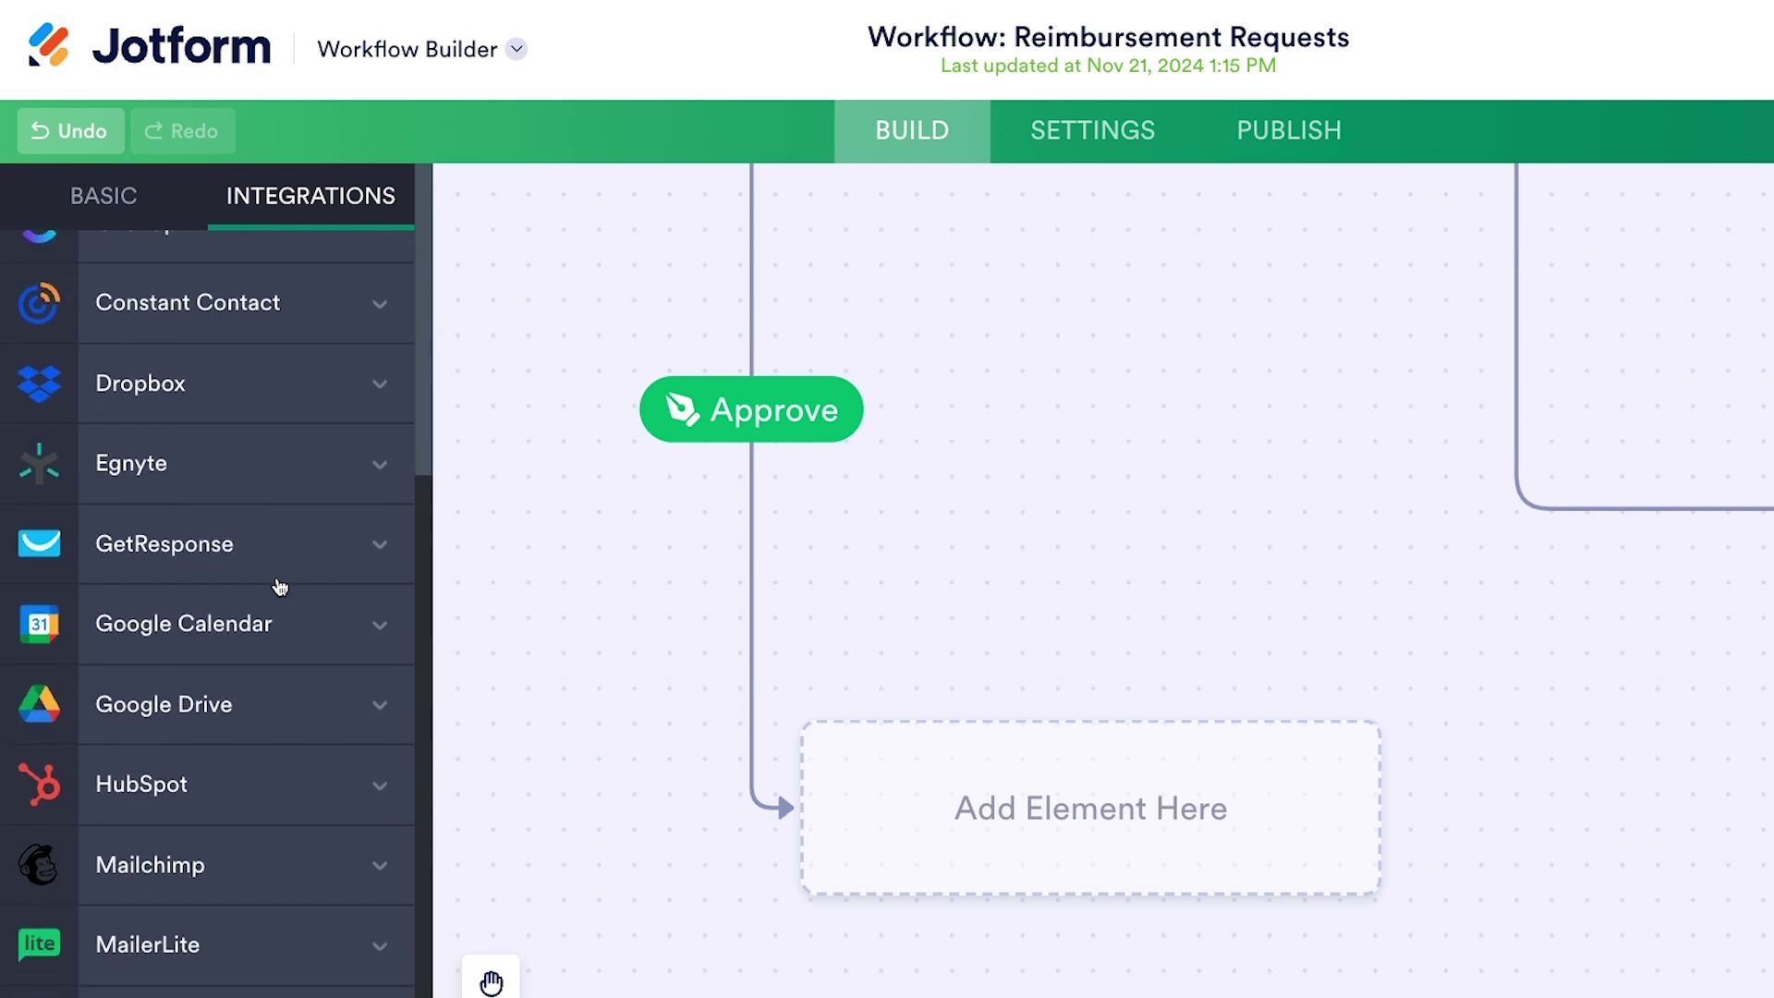
{"action": "left_click", "coordinate": [342, 712]}
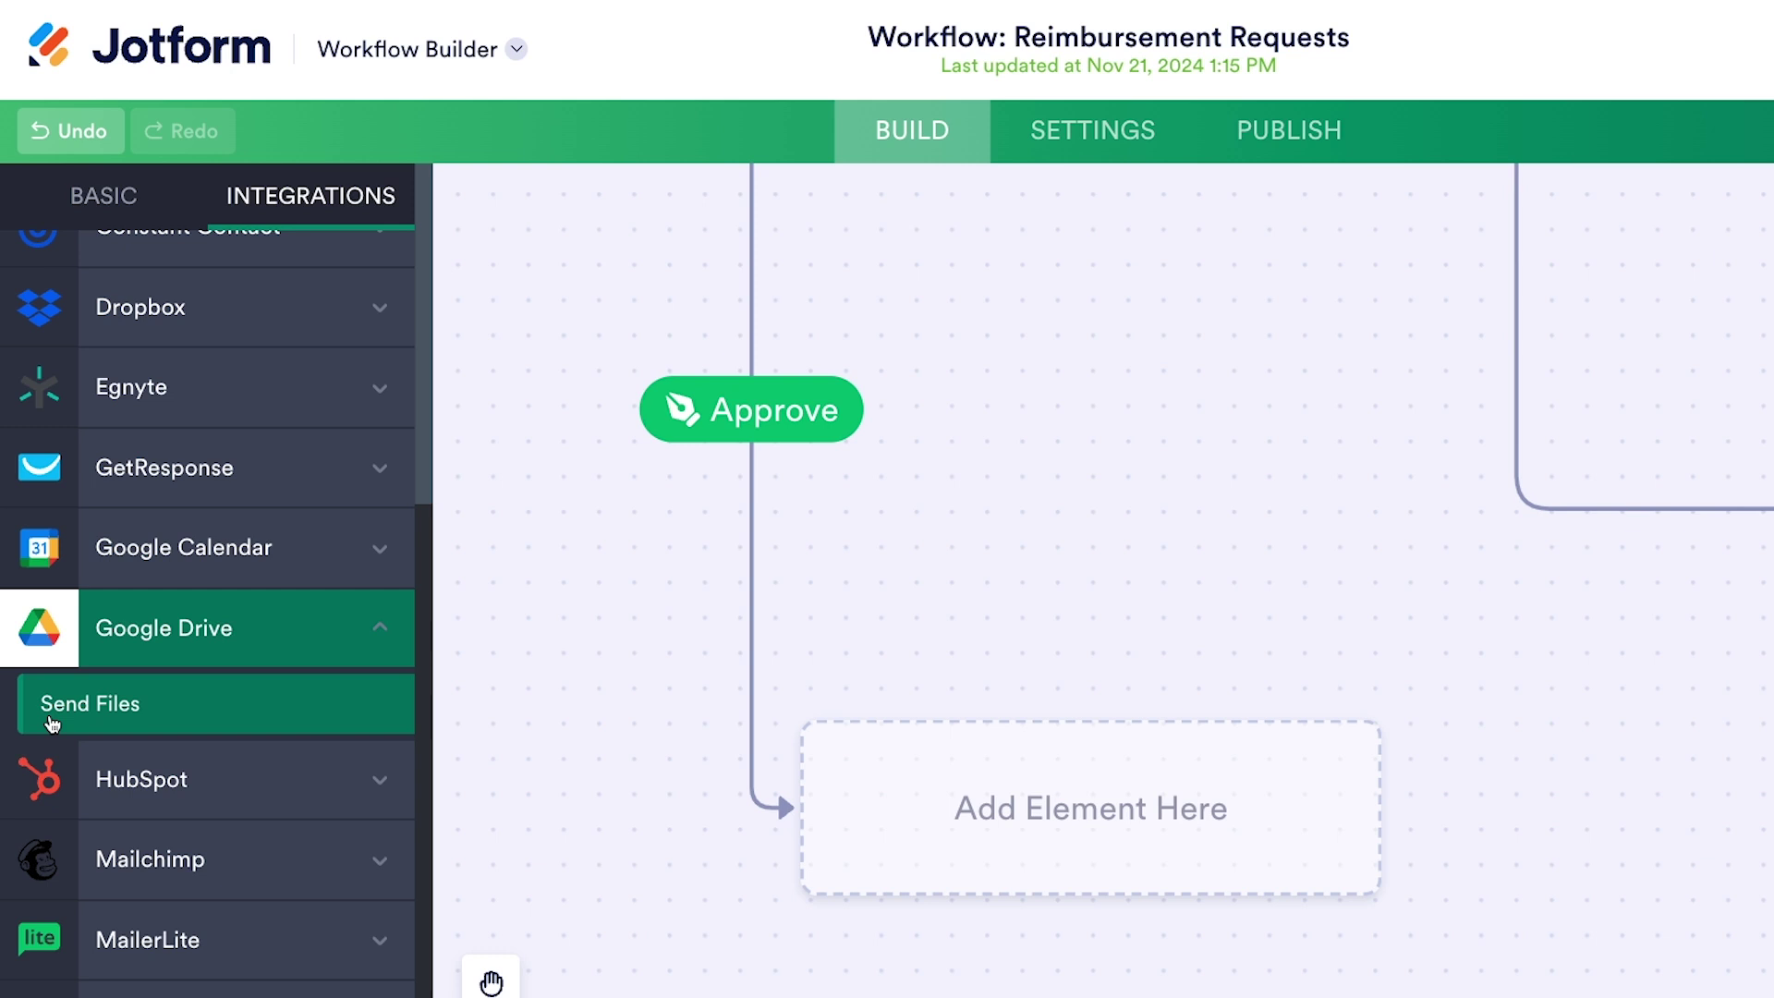
{"action": "left_click_drag", "start_coordinate": [52, 724], "coordinate": [942, 821]}
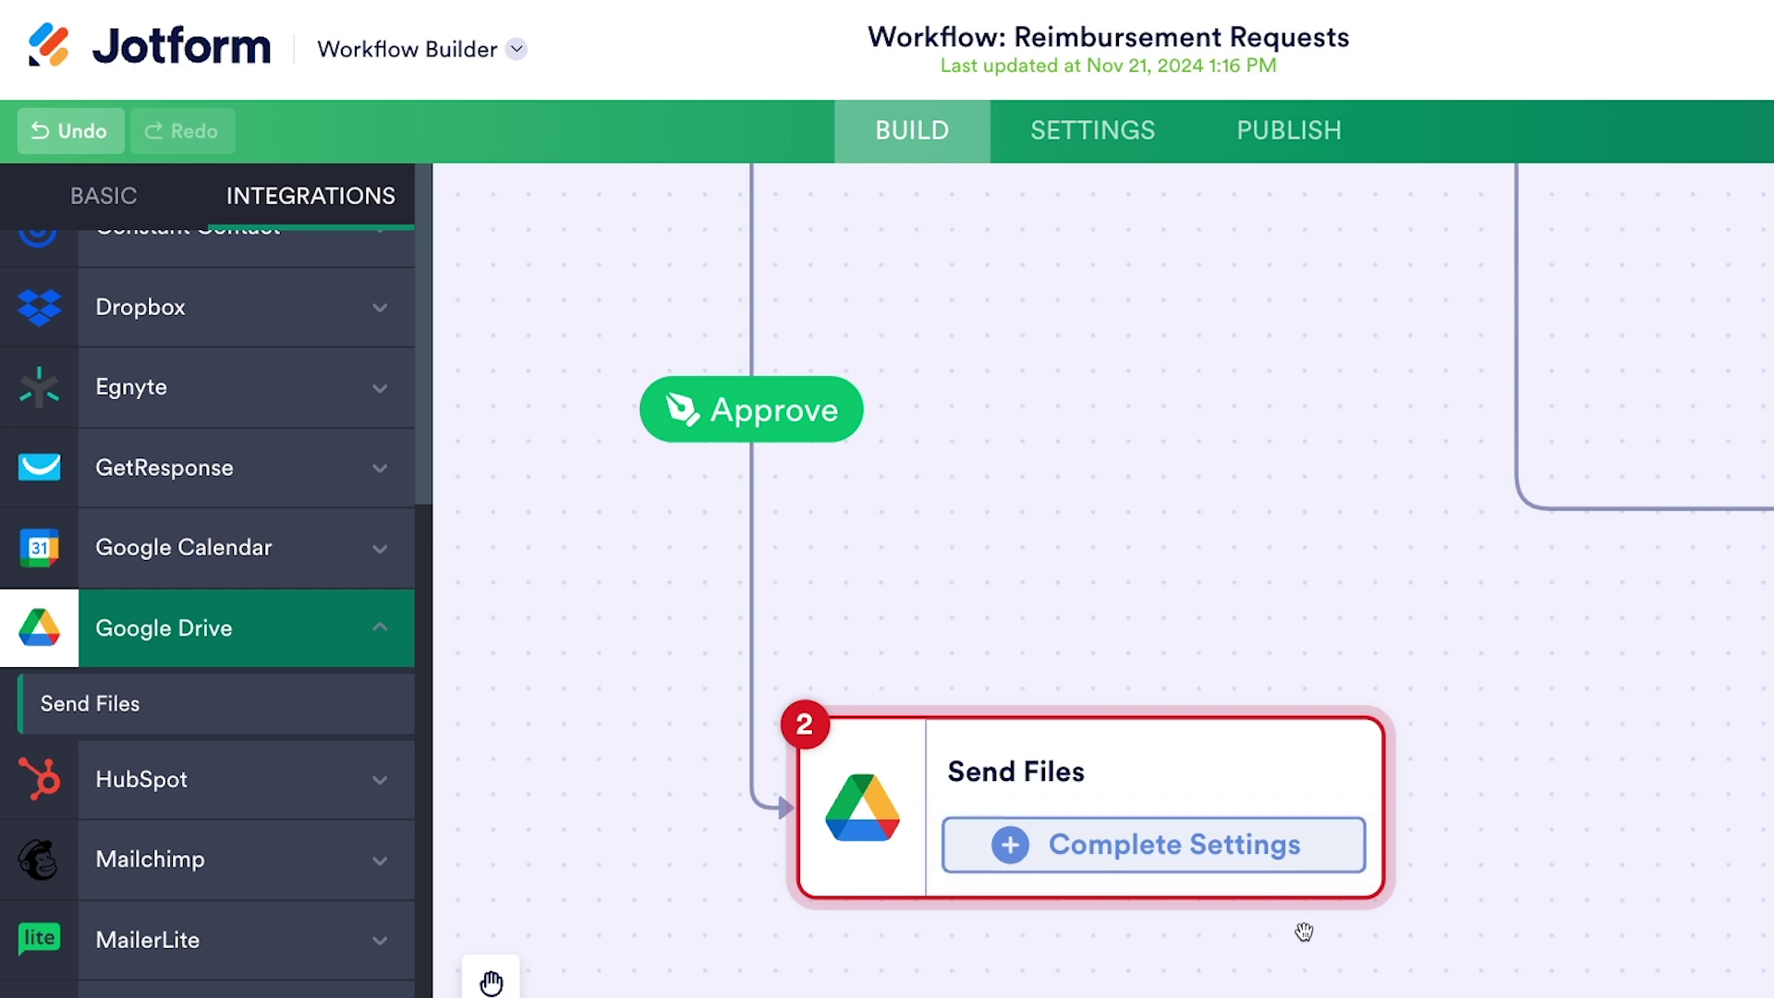
- Connect the Google Drive account and name the folder 'Reimbursement Requests - Jotform'
{"action": "left_click", "coordinate": [1238, 860]}
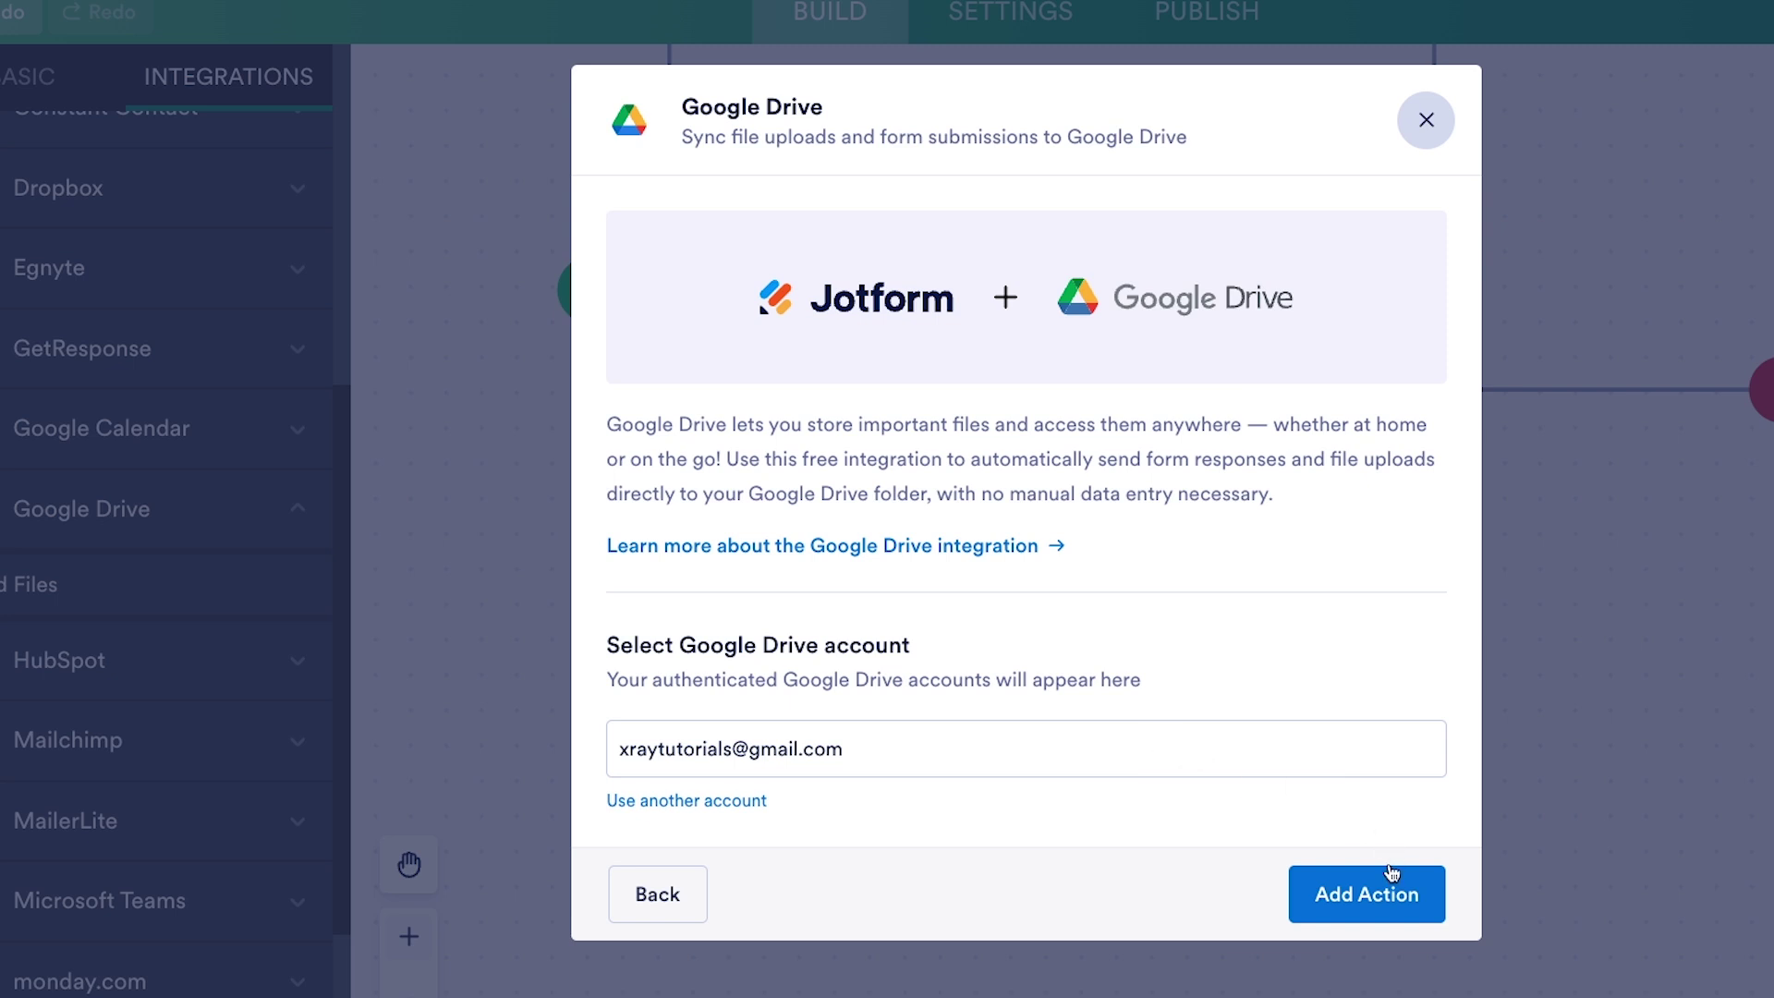
{"action": "left_click", "coordinate": [1374, 906]}
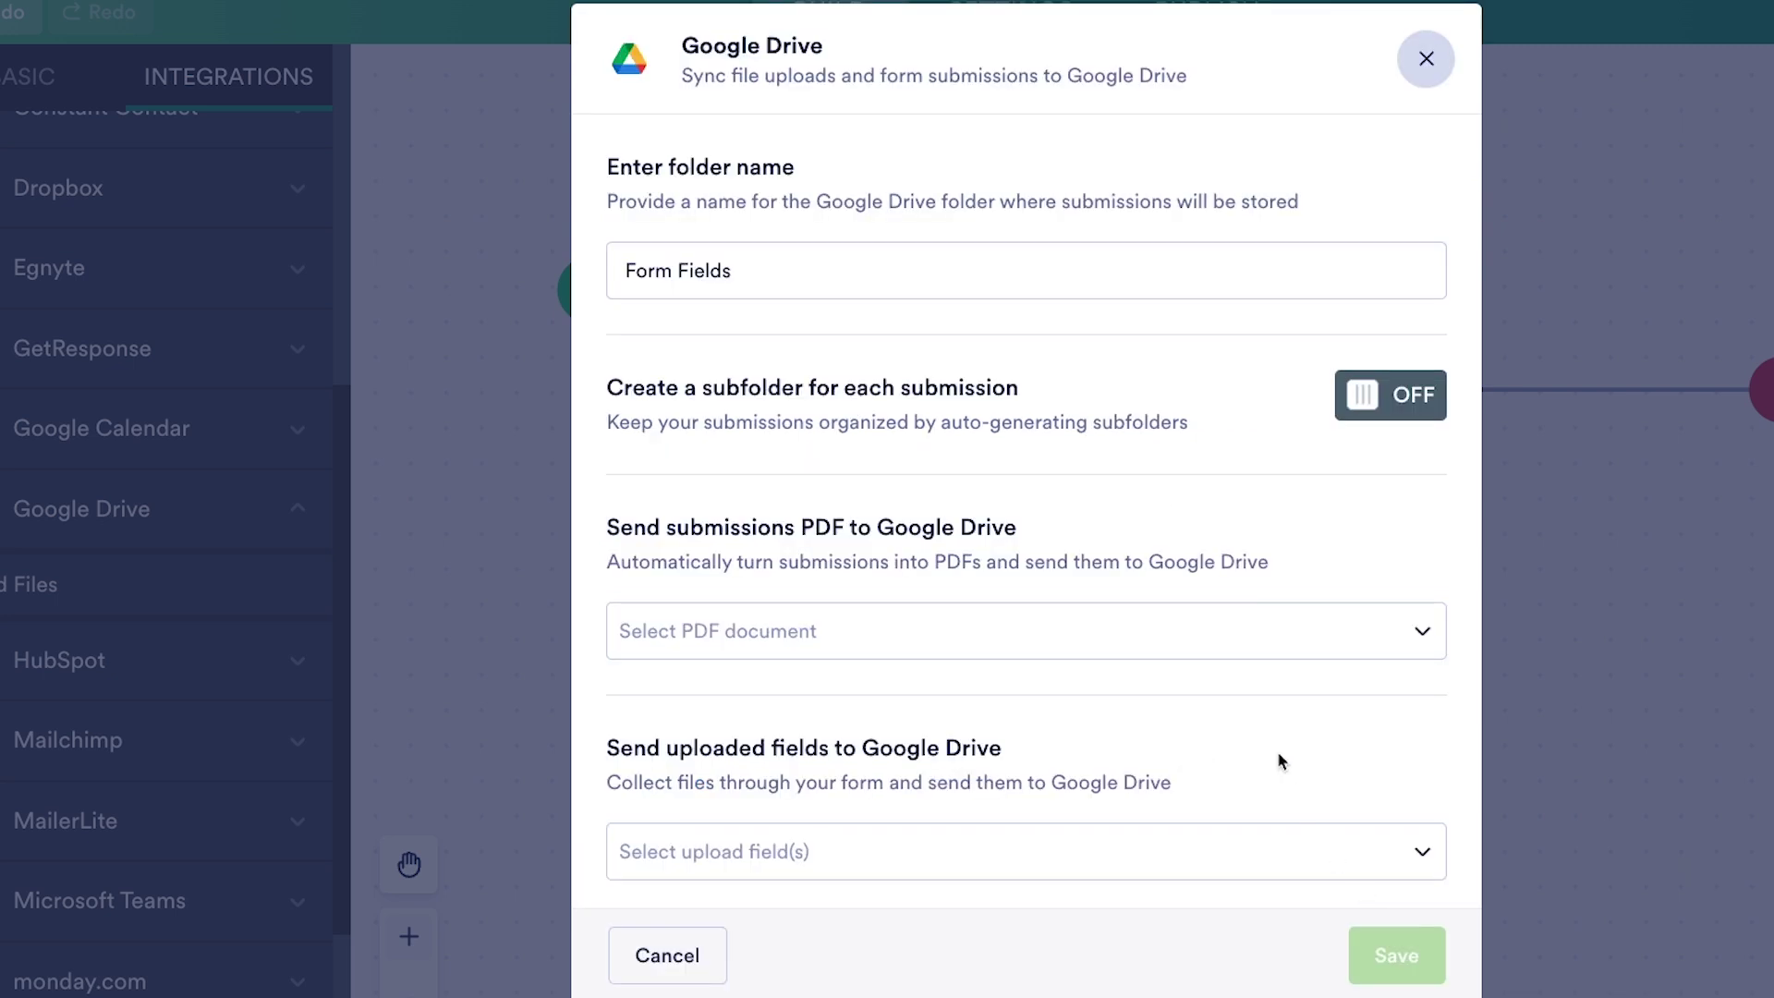
{"action": "left_click", "coordinate": [786, 272]}
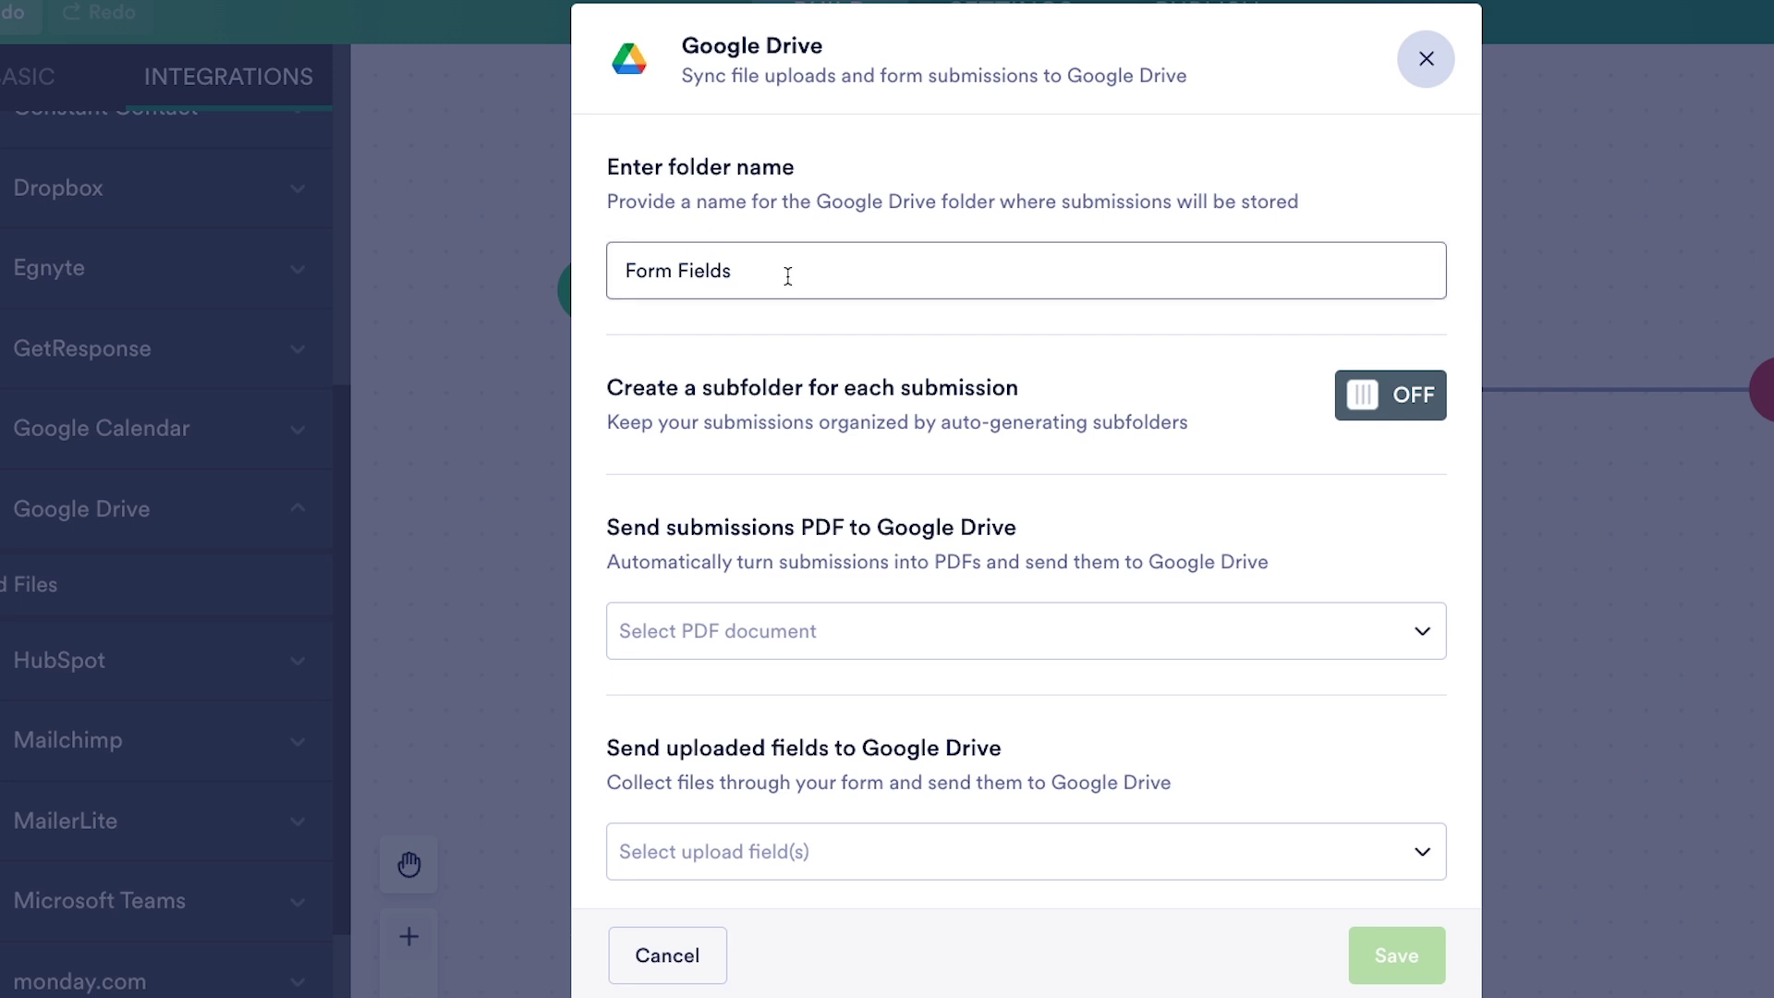
{"action": "left_click", "coordinate": [779, 272]}
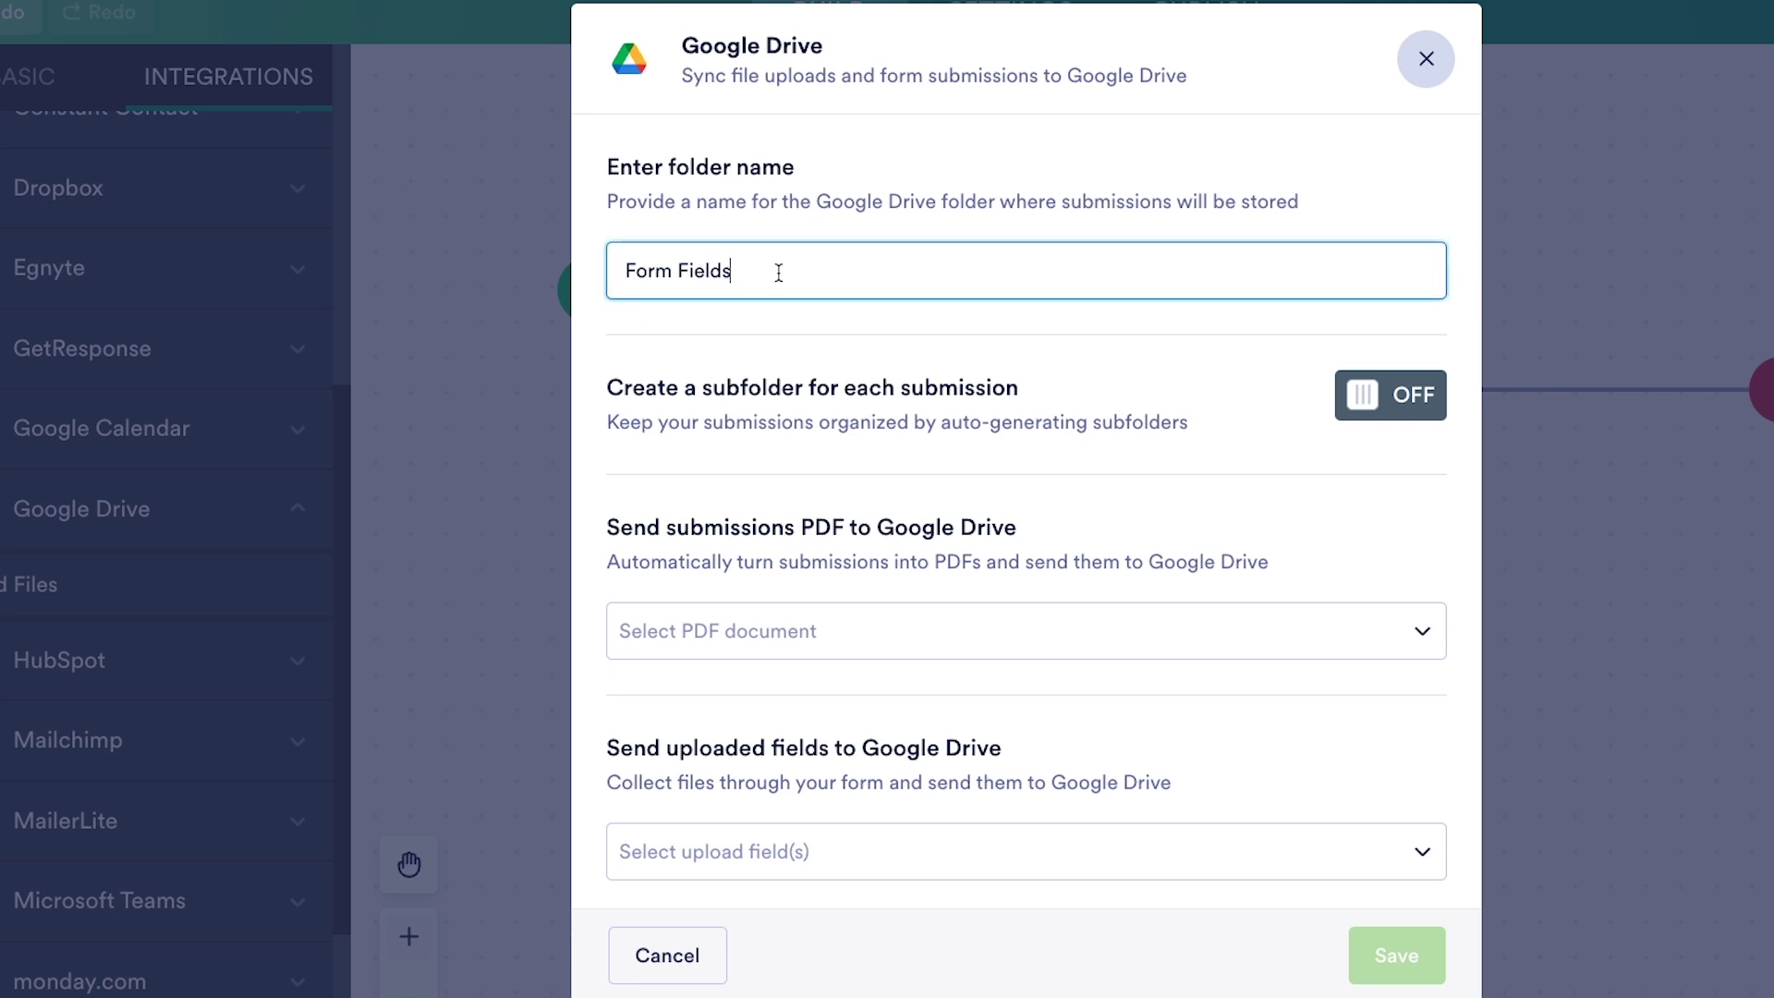
{"action": "key", "text": "ctrl+shift+Left"}
{"action": "key", "text": "ctrl+shift+Left"}
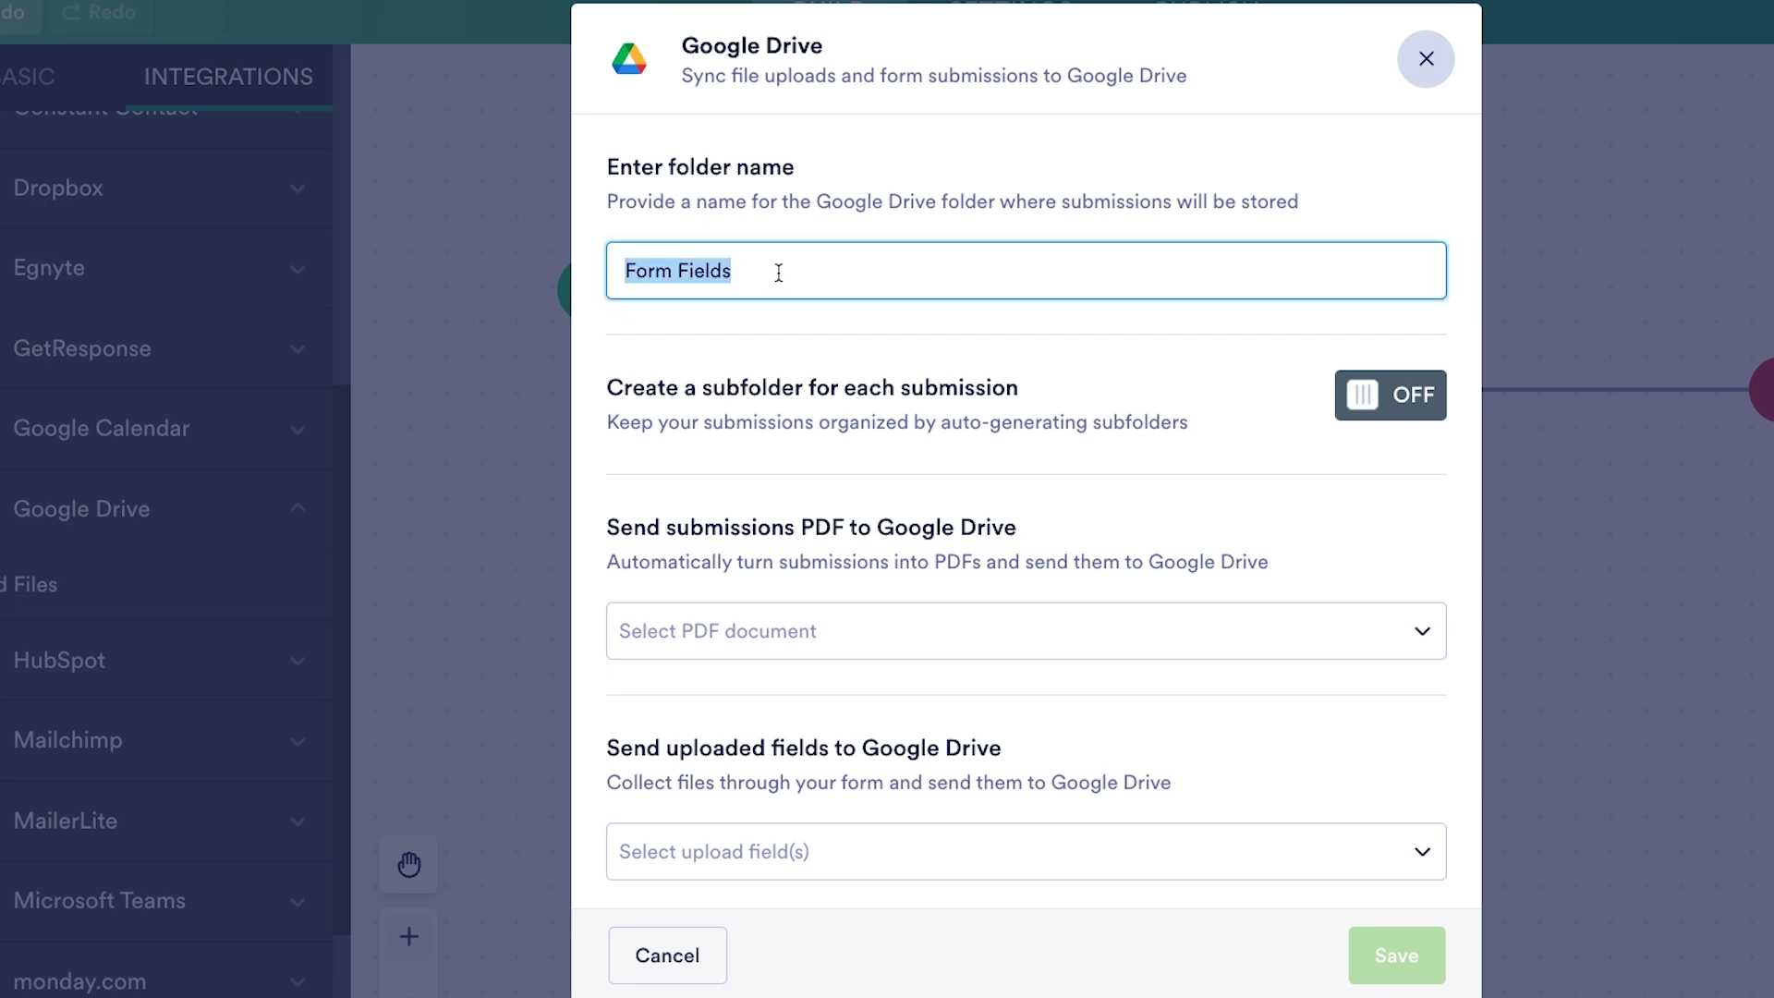
{"action": "type", "text": "Rei"}
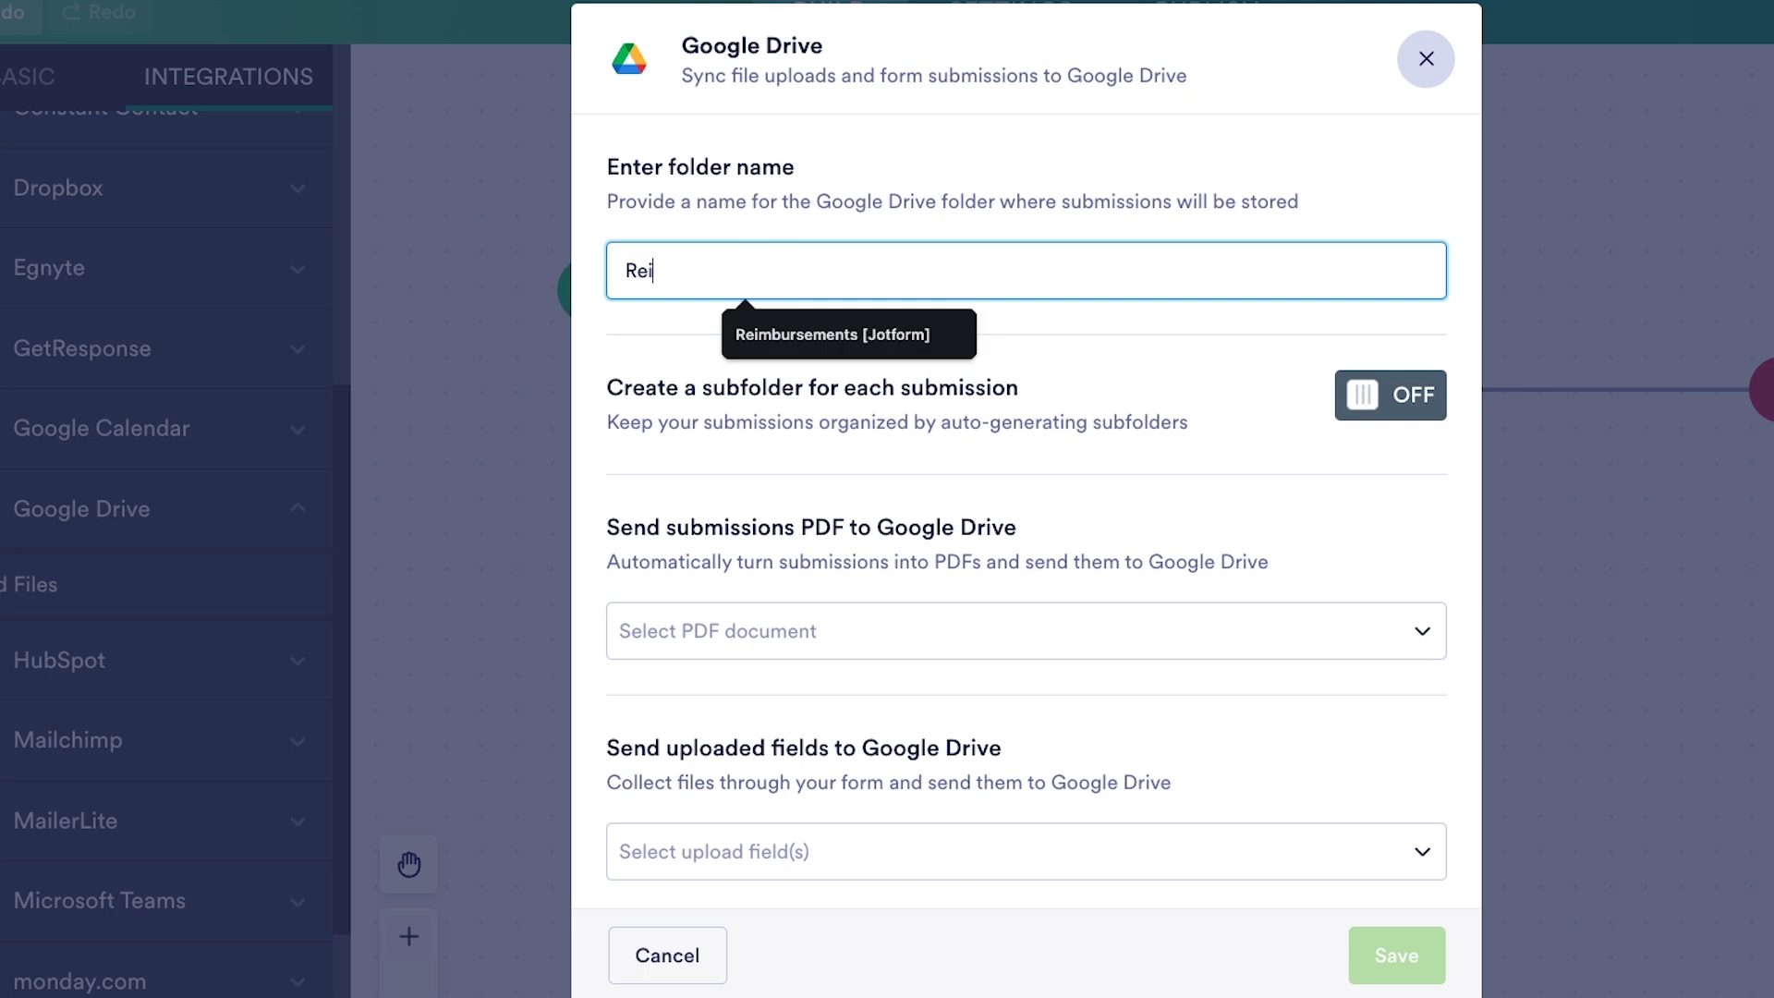
{"action": "type", "text": "mbursement Req"}
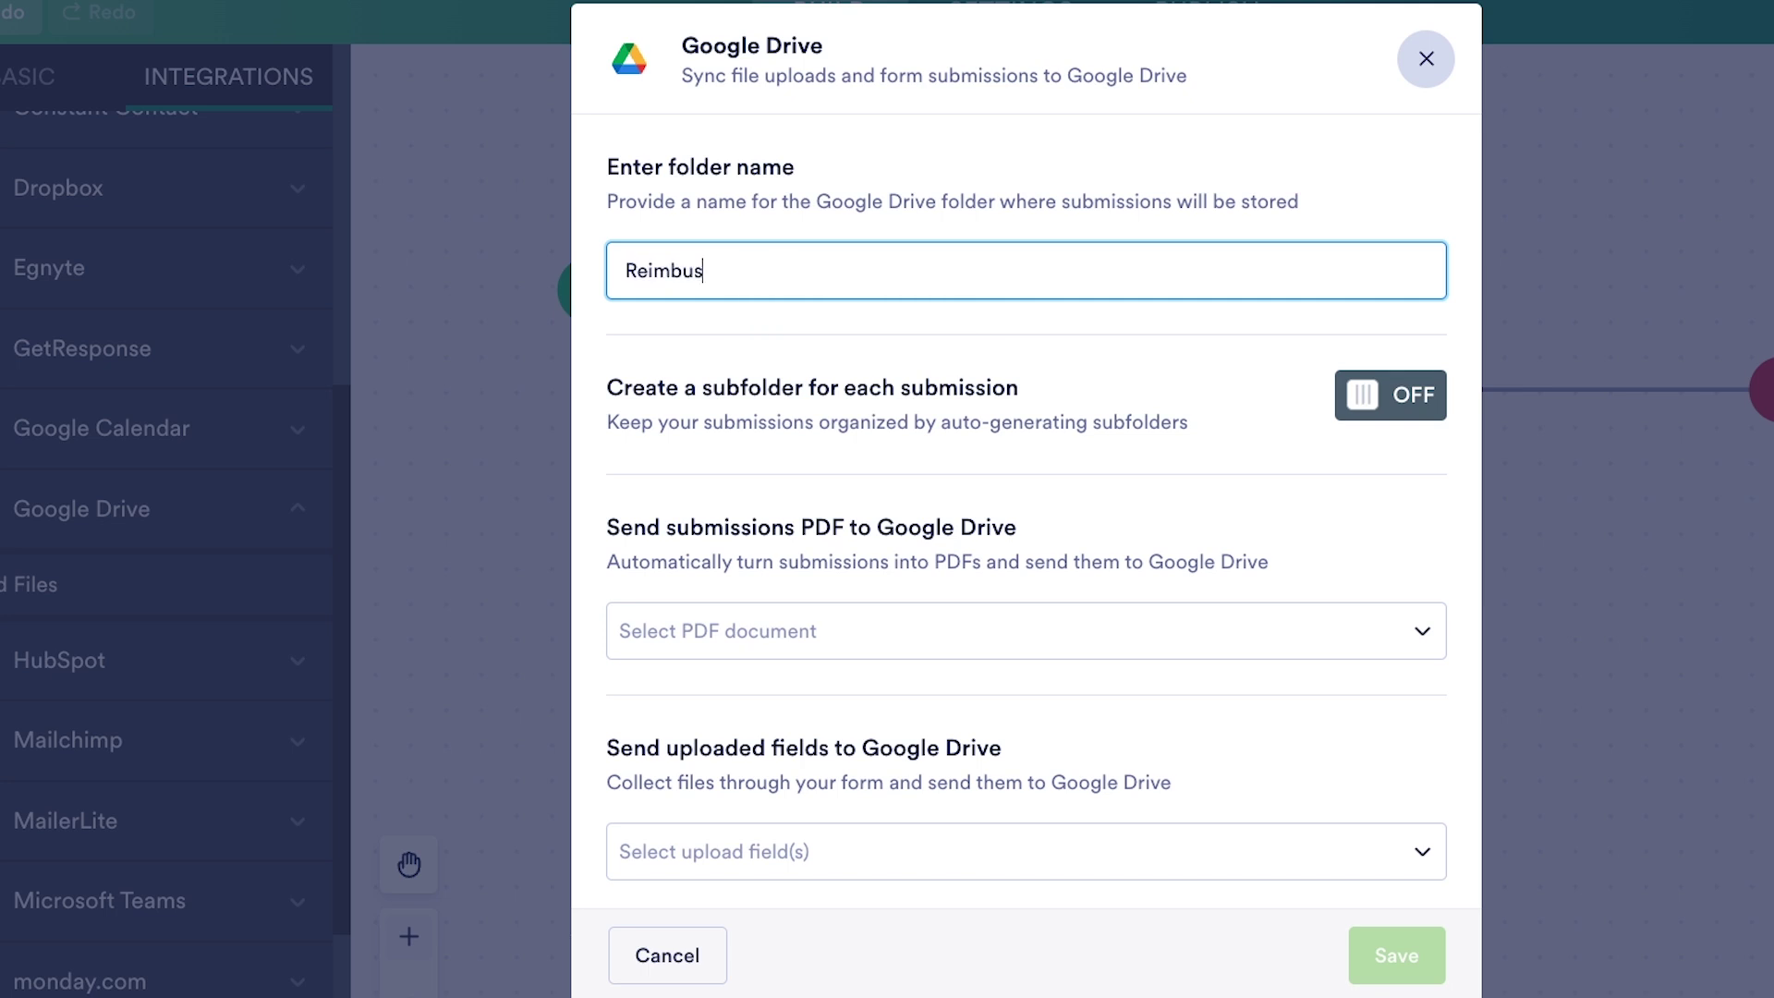
{"action": "type", "text": "uest"}
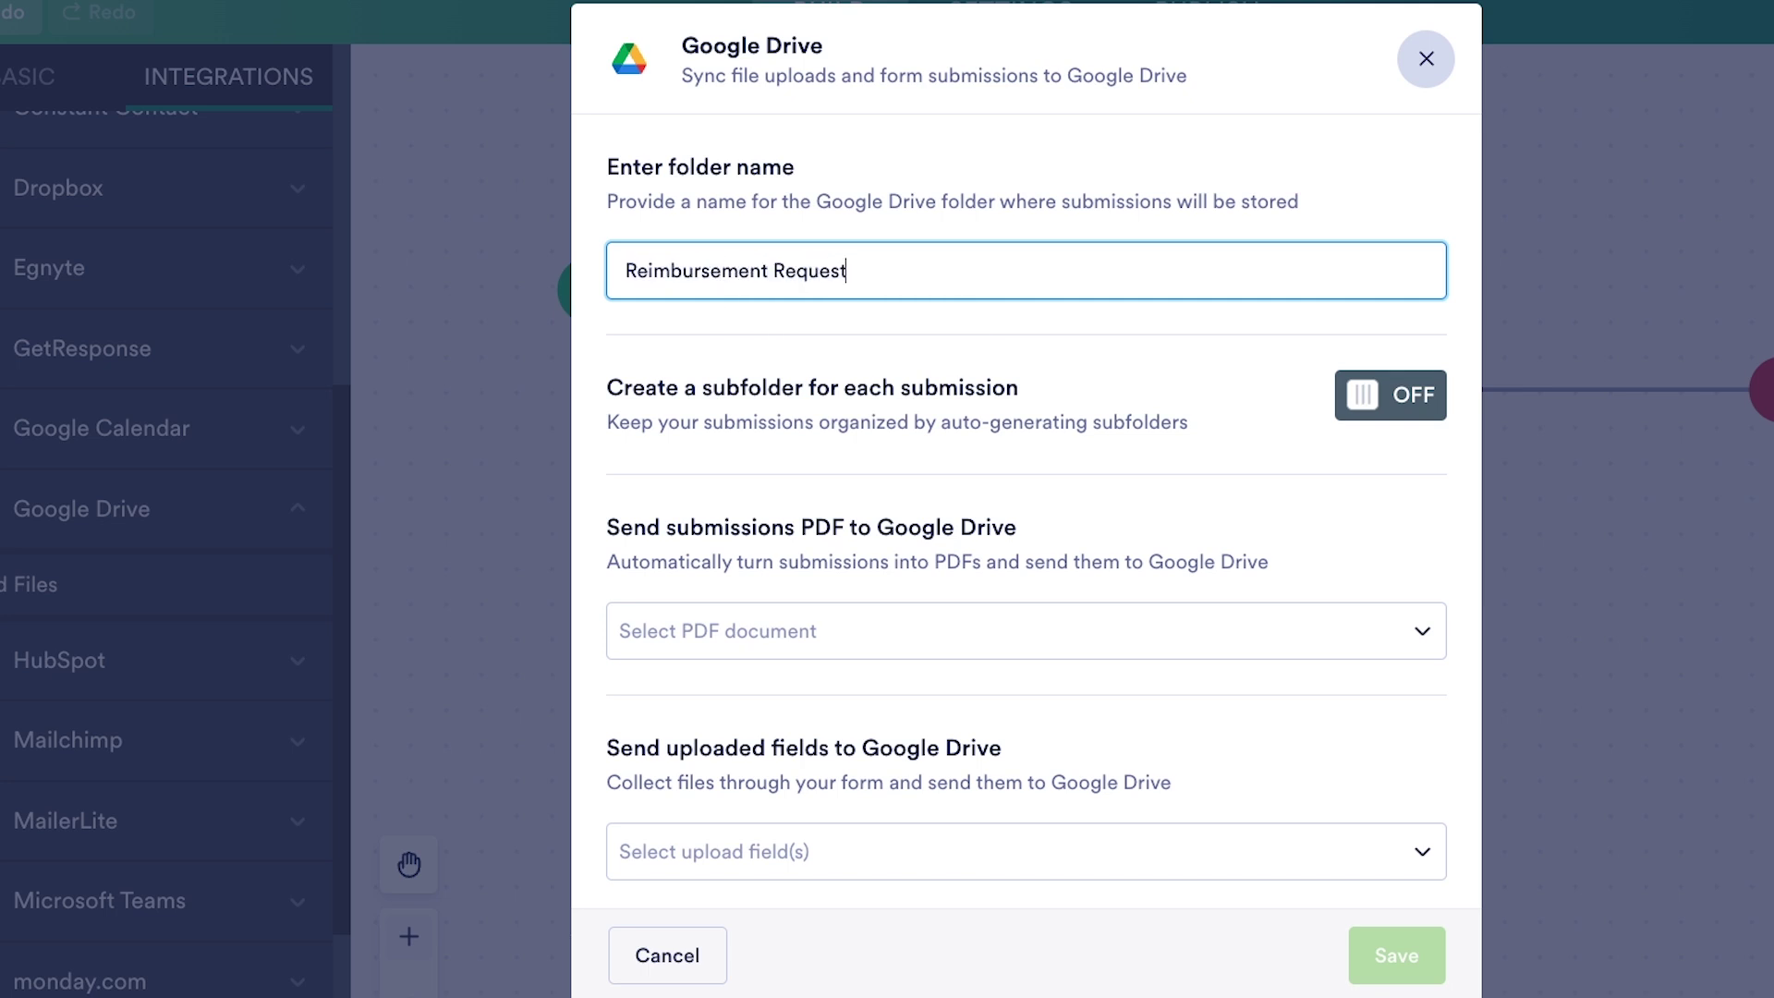
{"action": "type", "text": "s - Jotform"}
- Enable per-submission subfolders named 'Request for' plus Expense Summary and Today's Date
{"action": "left_click", "coordinate": [1392, 420]}
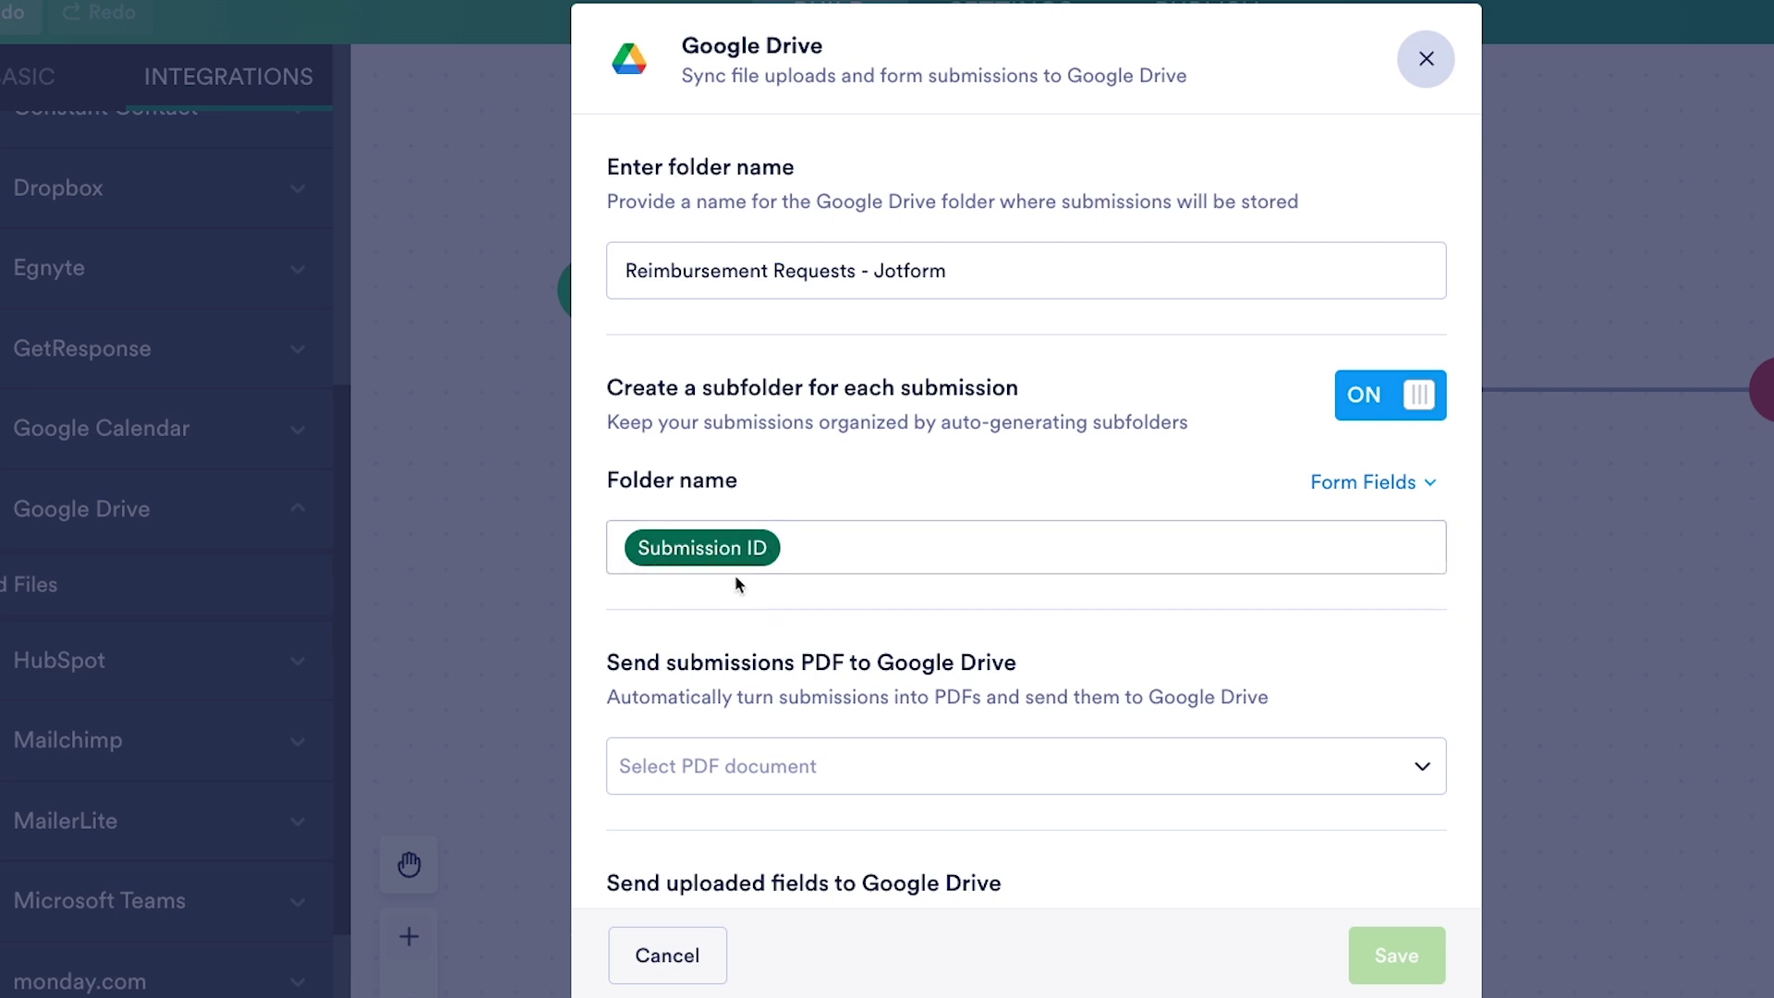
{"action": "left_click", "coordinate": [857, 554]}
{"action": "type", "text": "Request for"}
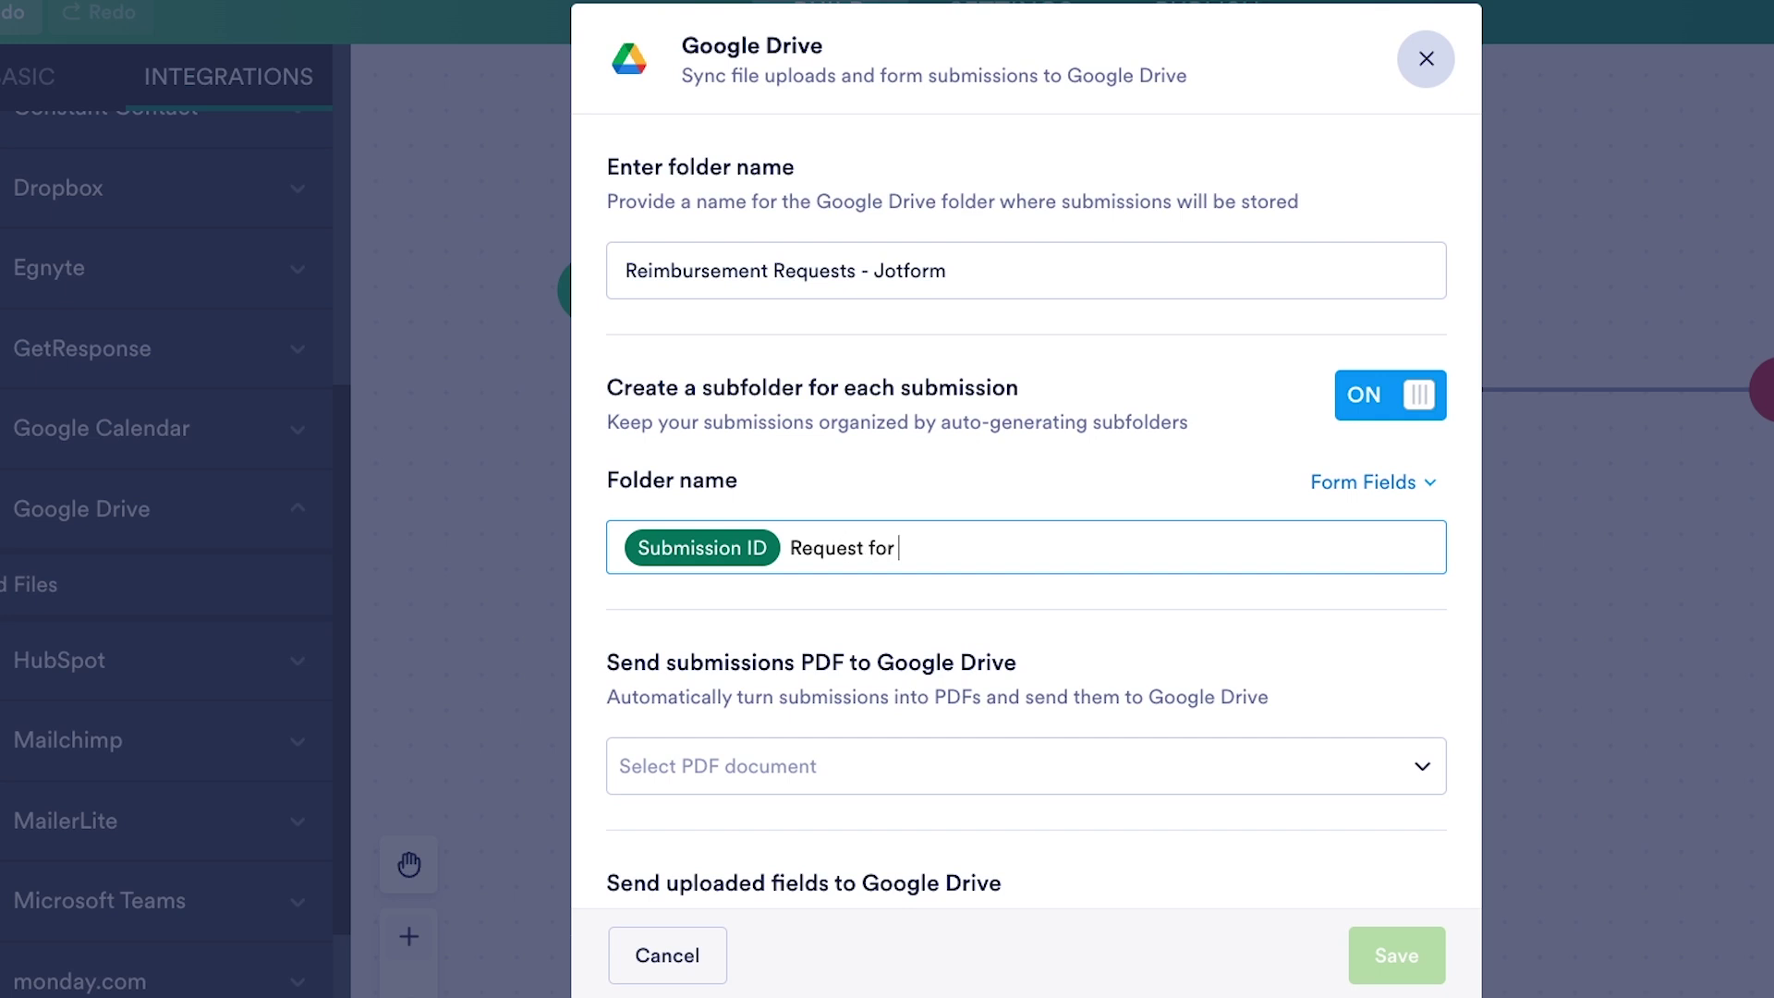
{"action": "left_click", "coordinate": [1313, 485]}
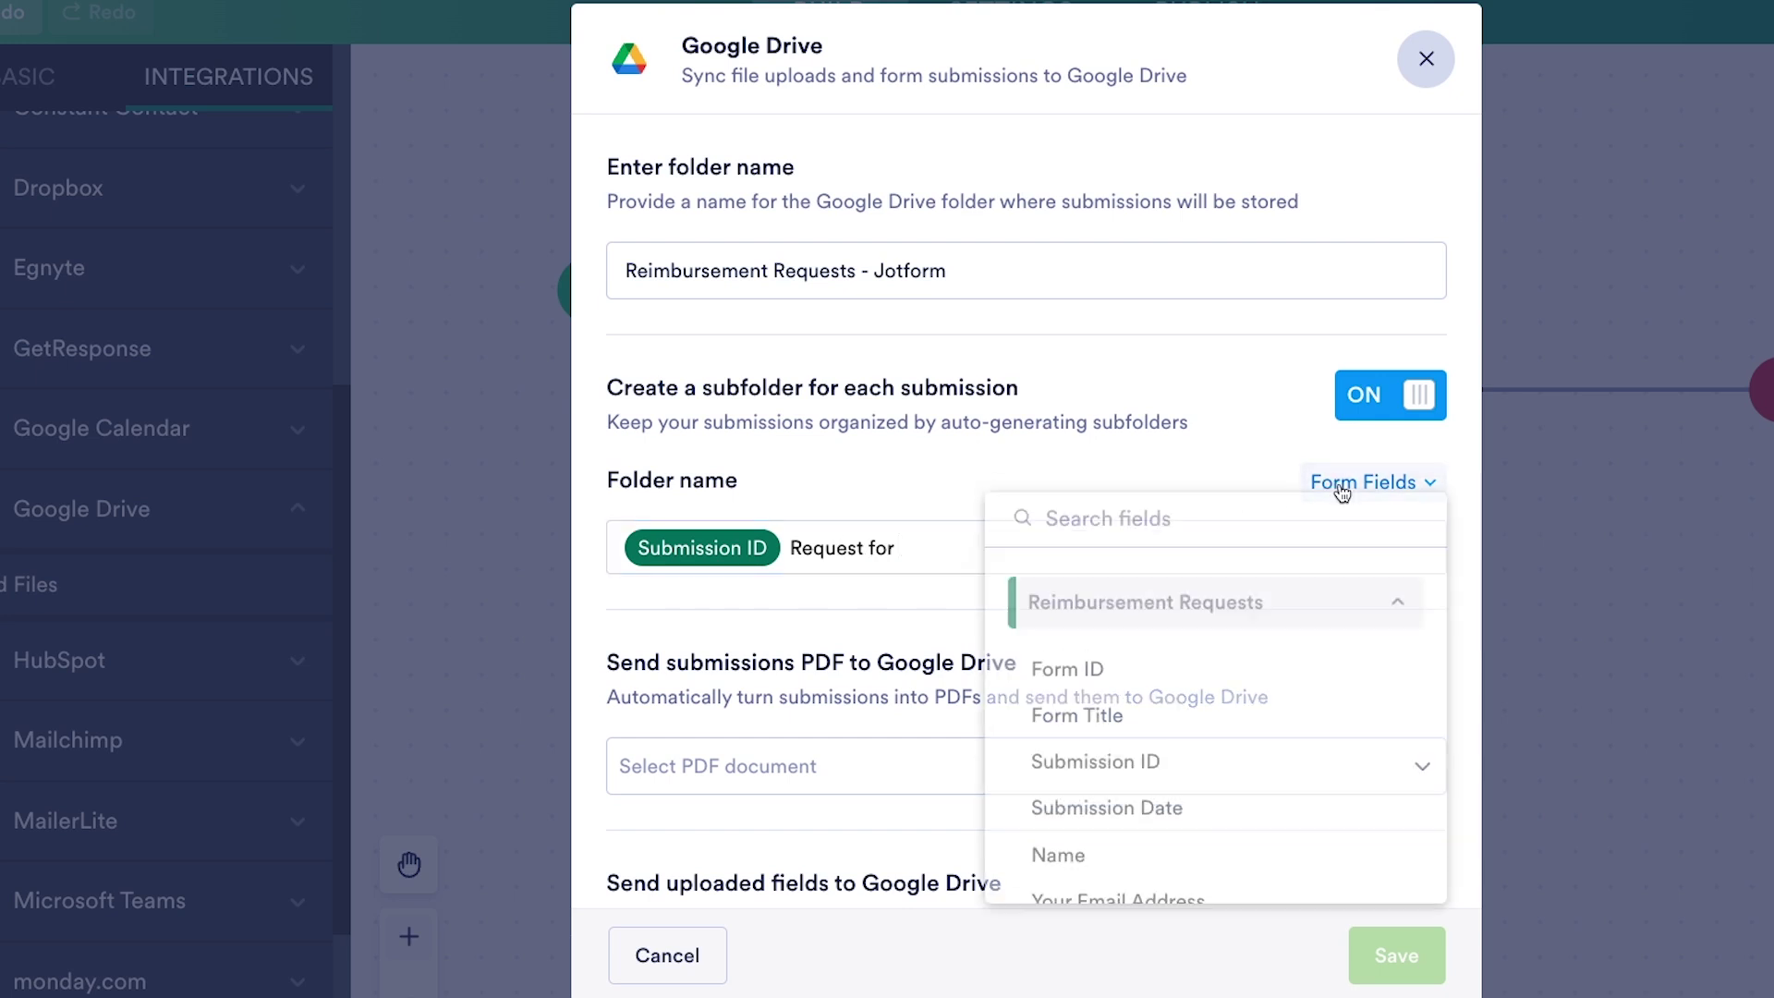
{"action": "scroll", "coordinate": [1194, 771], "scroll_direction": "down", "scroll_amount": 3}
{"action": "left_click", "coordinate": [1196, 780]}
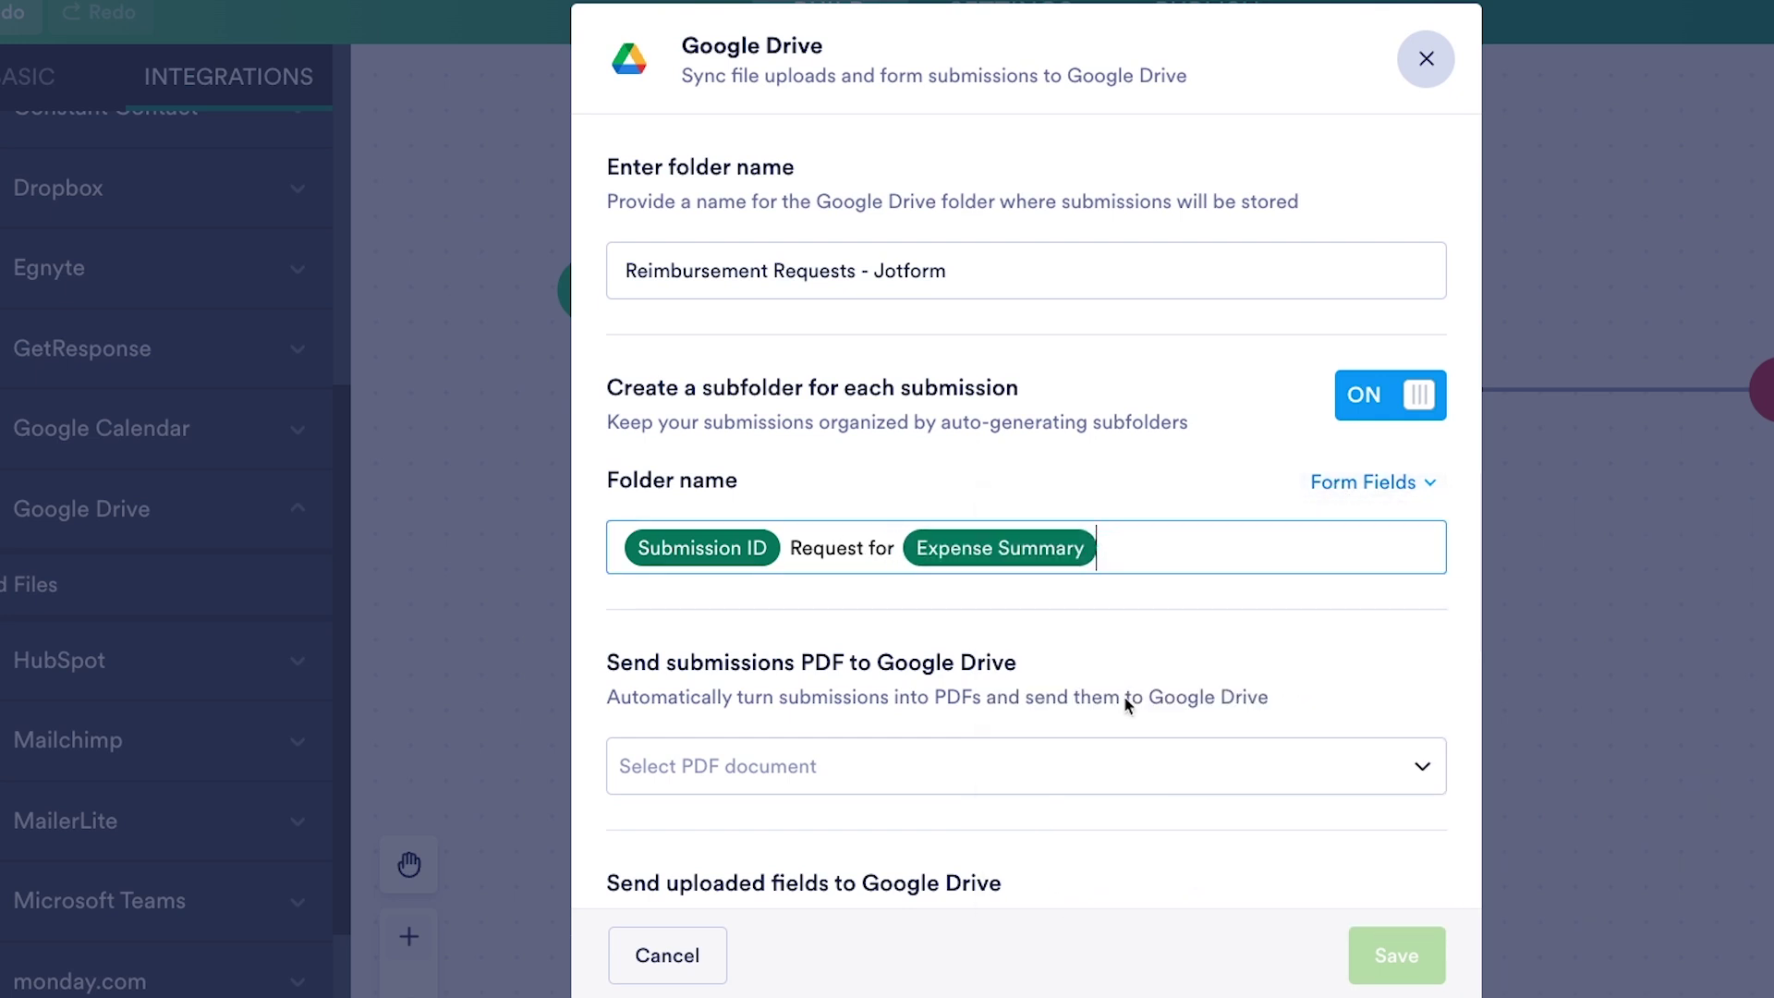
{"action": "left_click", "coordinate": [1375, 483]}
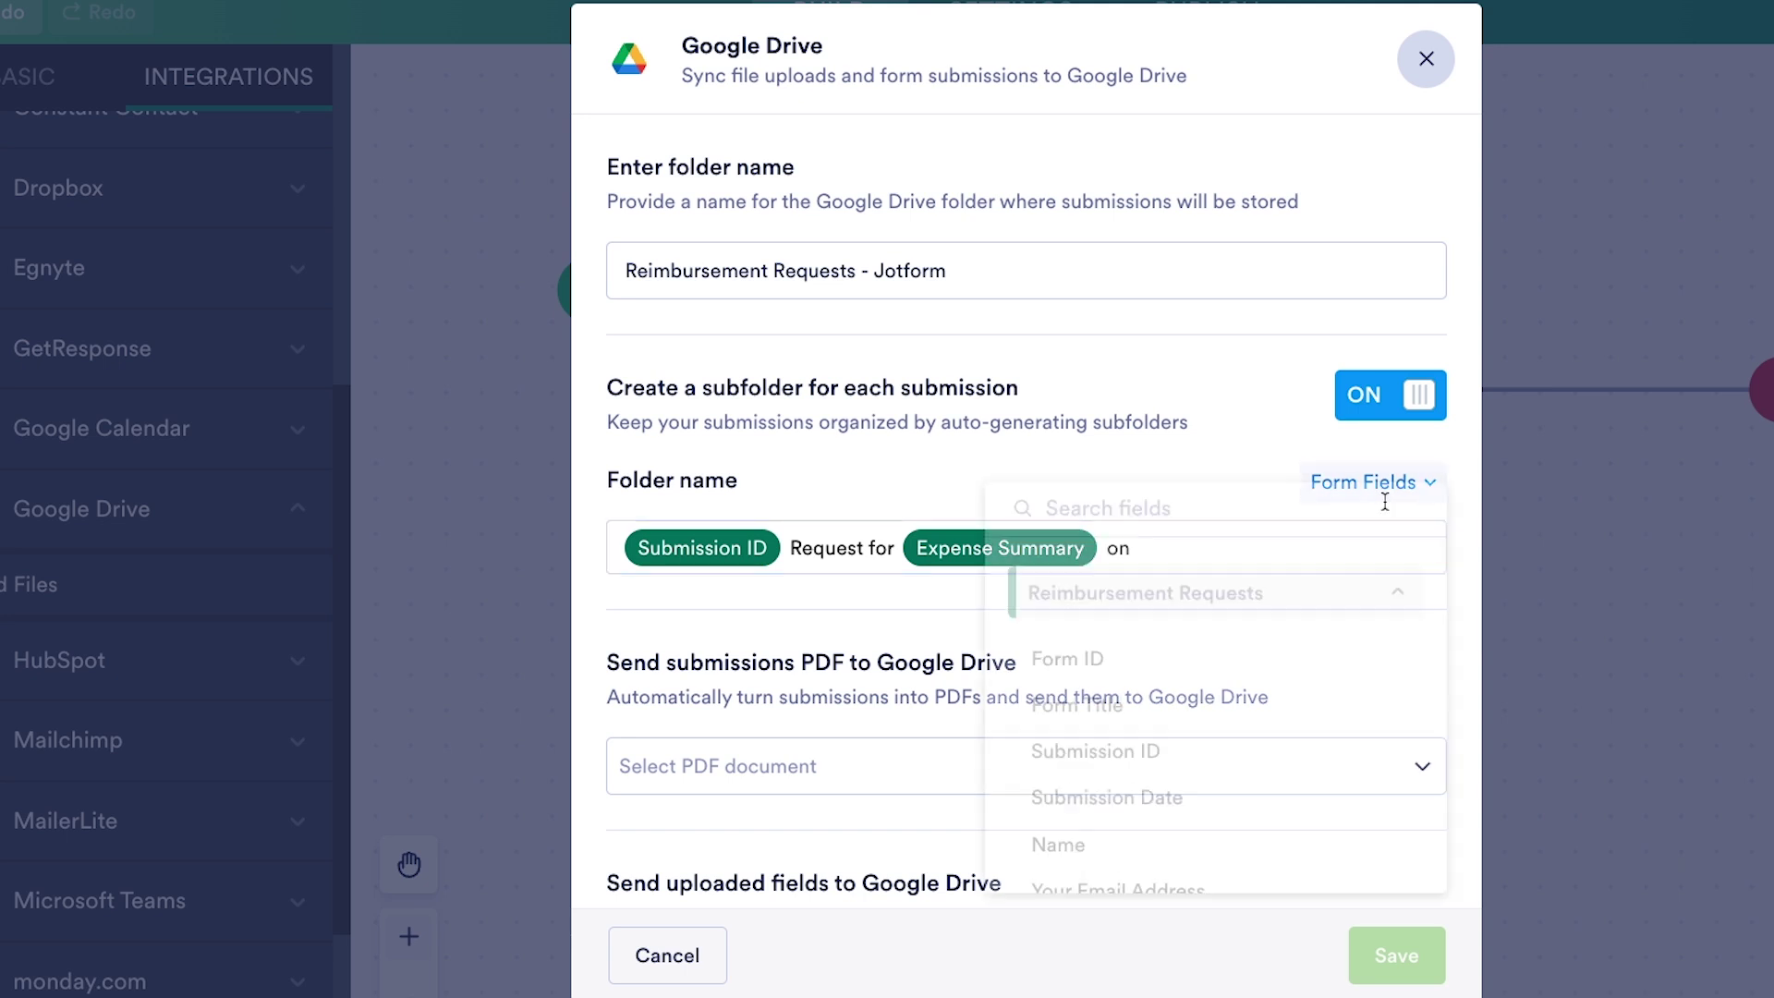
{"action": "scroll", "coordinate": [1309, 734], "scroll_direction": "down", "scroll_amount": 2}
{"action": "scroll", "coordinate": [1201, 730], "scroll_direction": "down", "scroll_amount": 3}
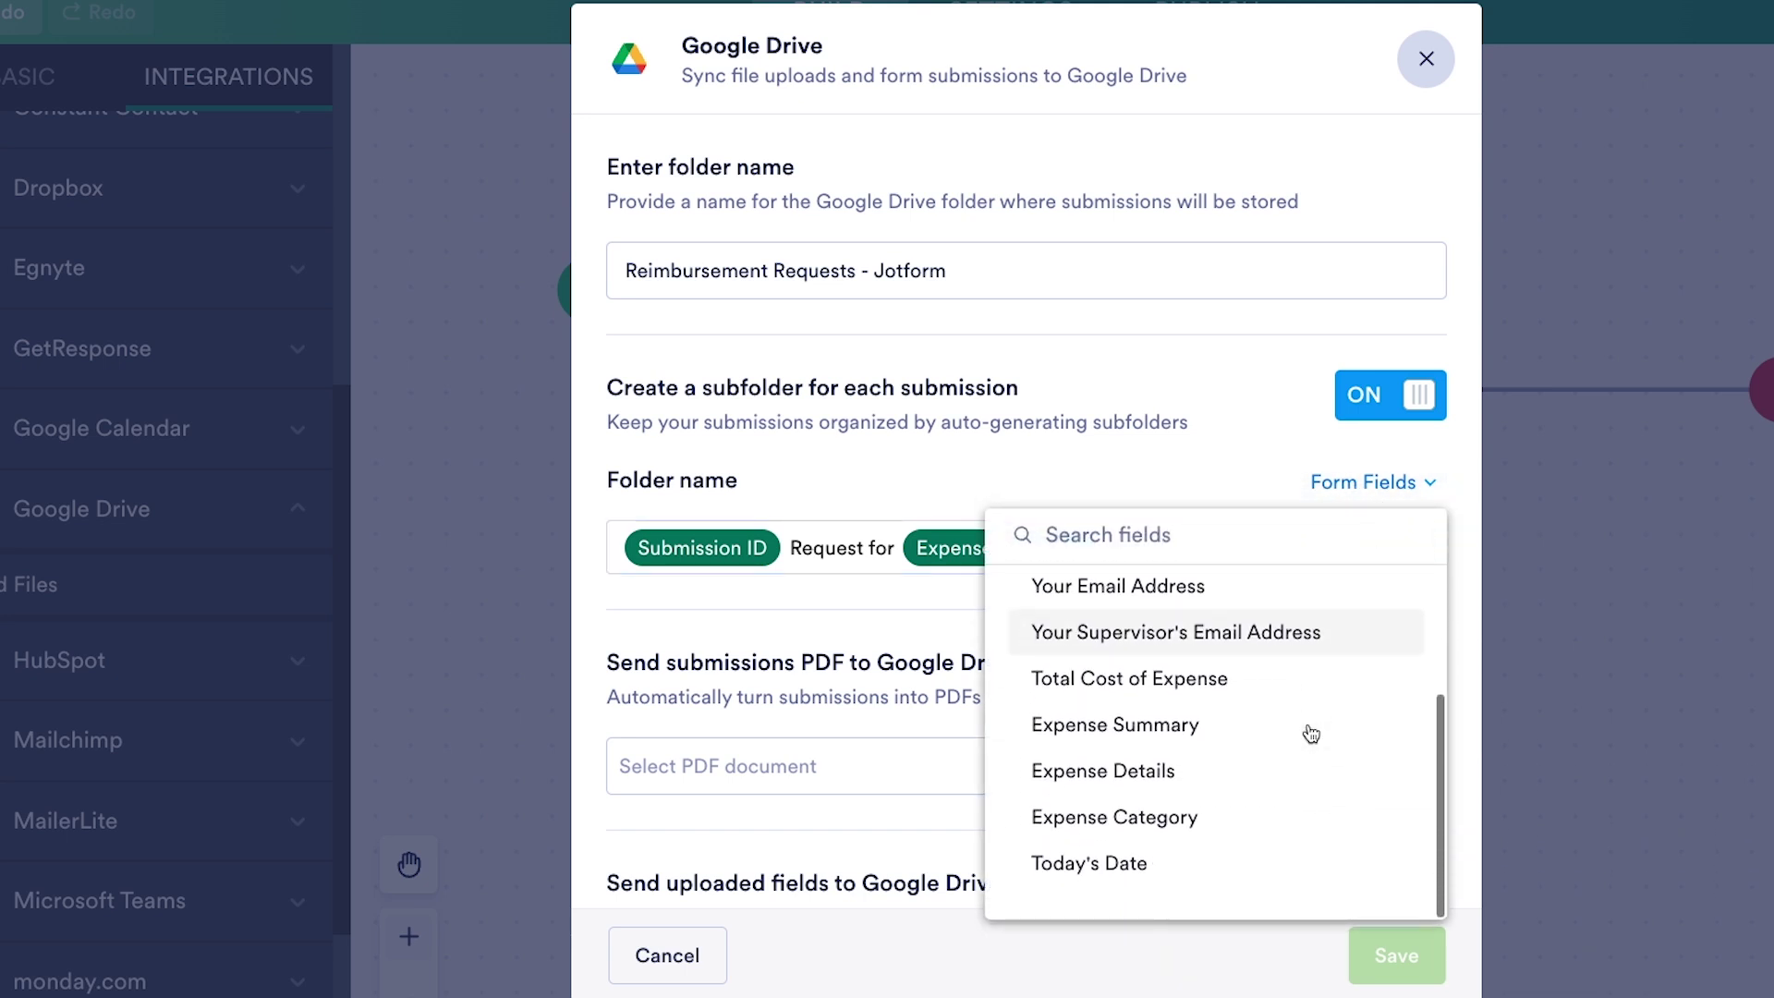
{"action": "left_click", "coordinate": [1171, 857]}
- Send the New Document PDF and Scanned/photographed Receipt(s) uploads, then save the action
{"action": "scroll", "coordinate": [1157, 692], "scroll_direction": "down", "scroll_amount": 2}
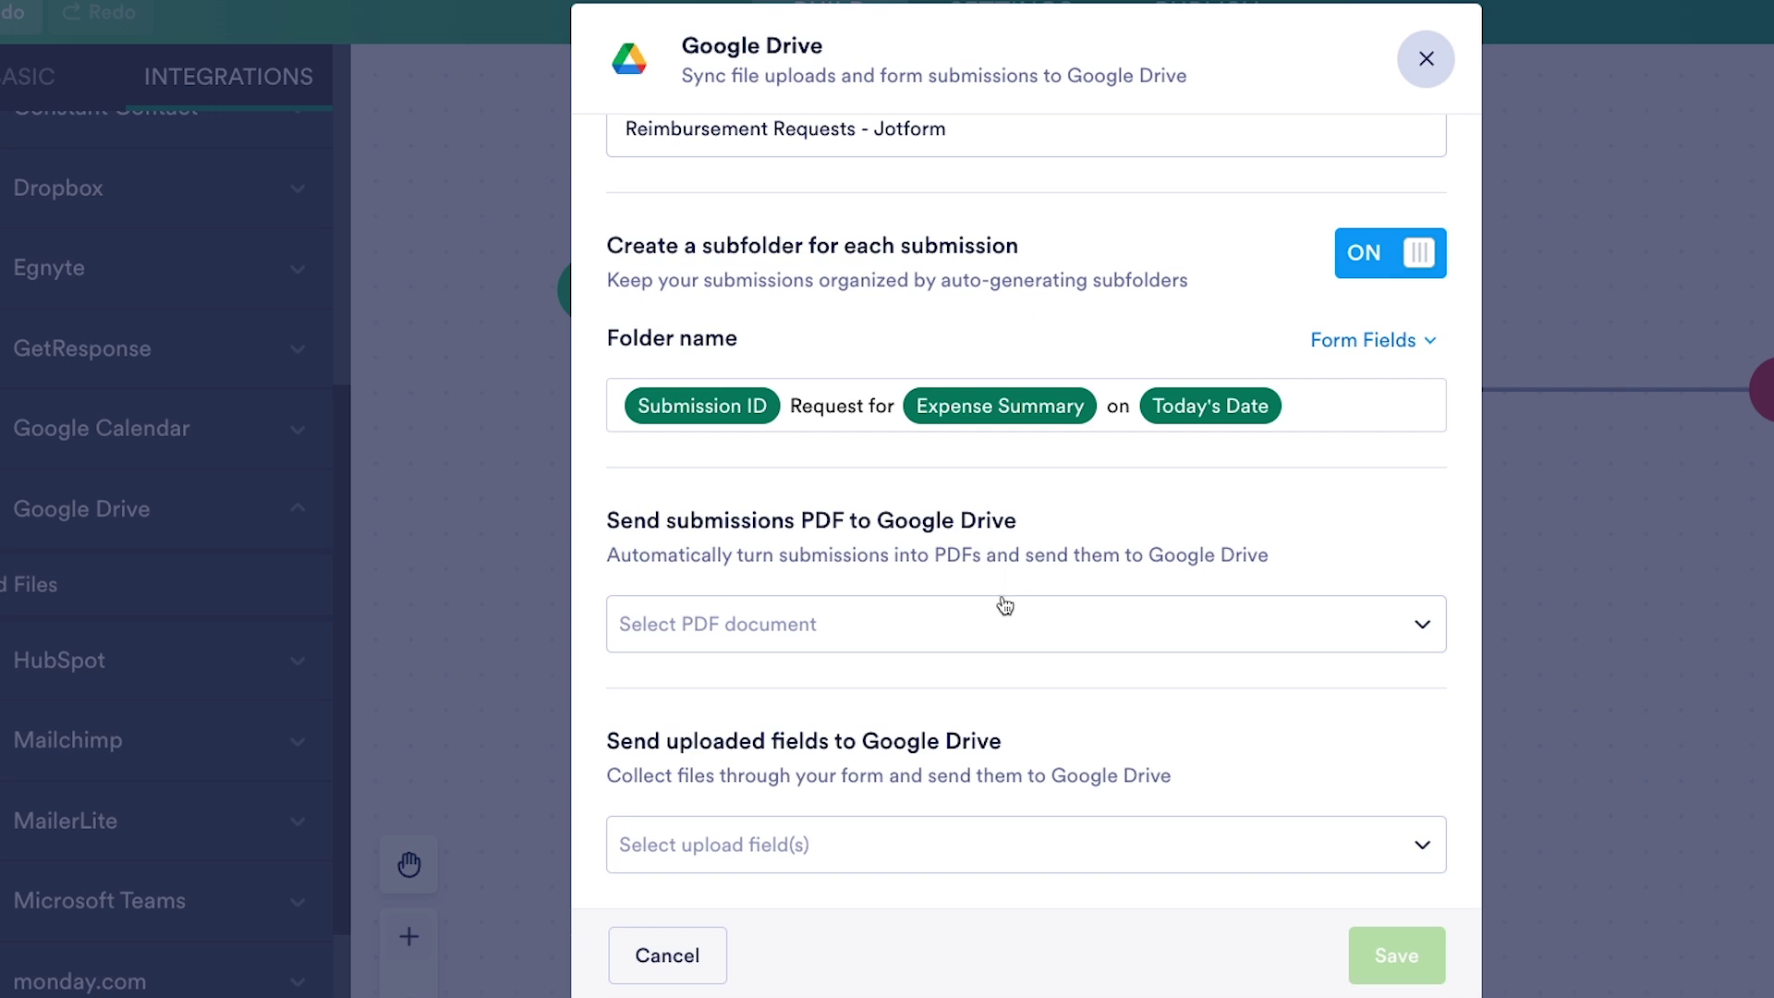
{"action": "left_click", "coordinate": [1003, 644]}
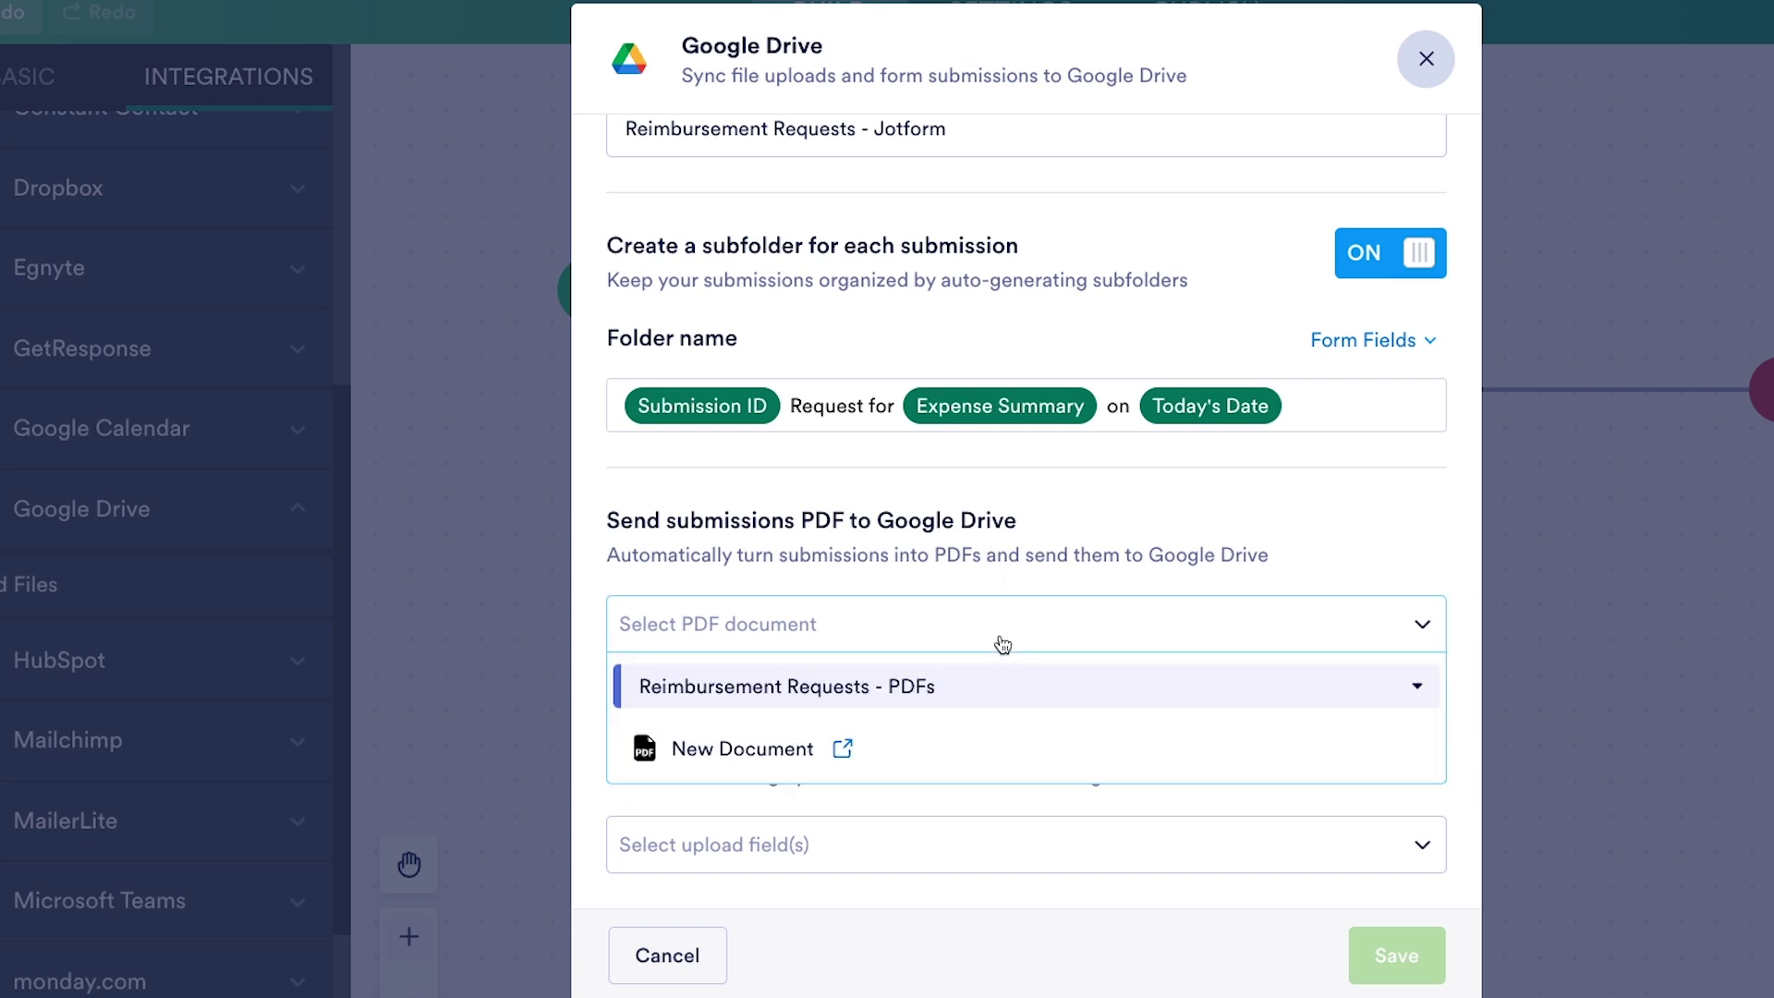
{"action": "left_click", "coordinate": [904, 760]}
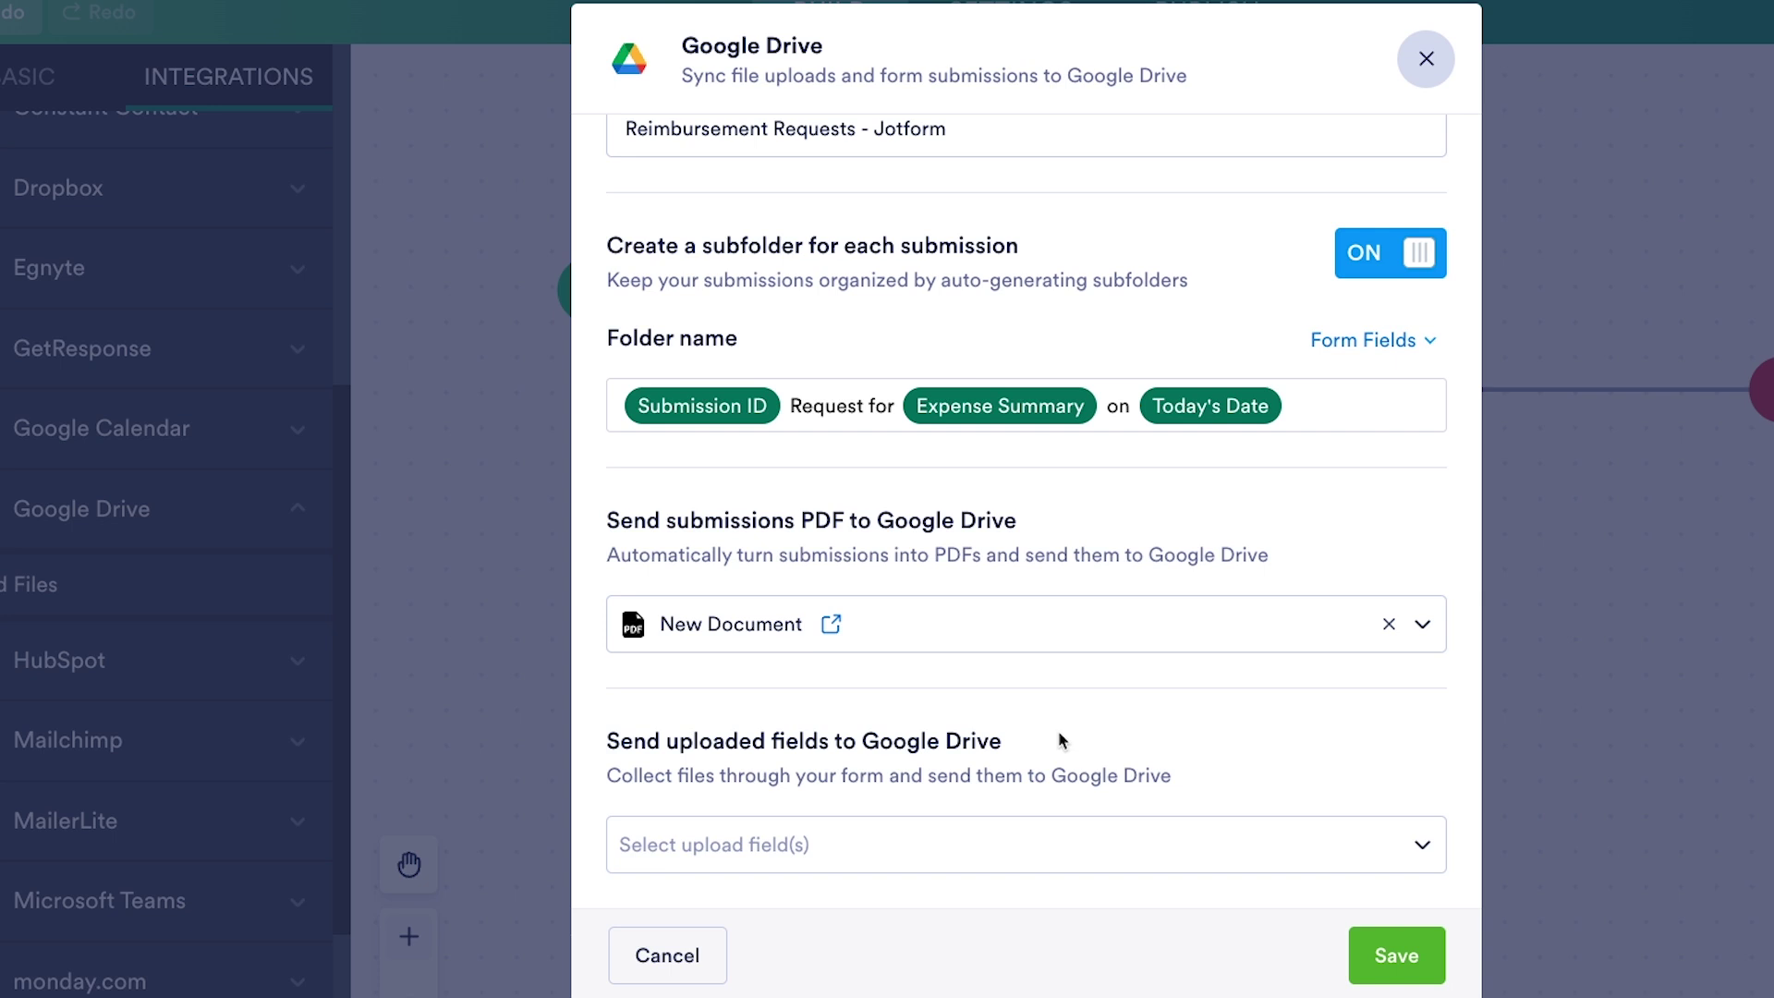
{"action": "left_click", "coordinate": [1118, 861]}
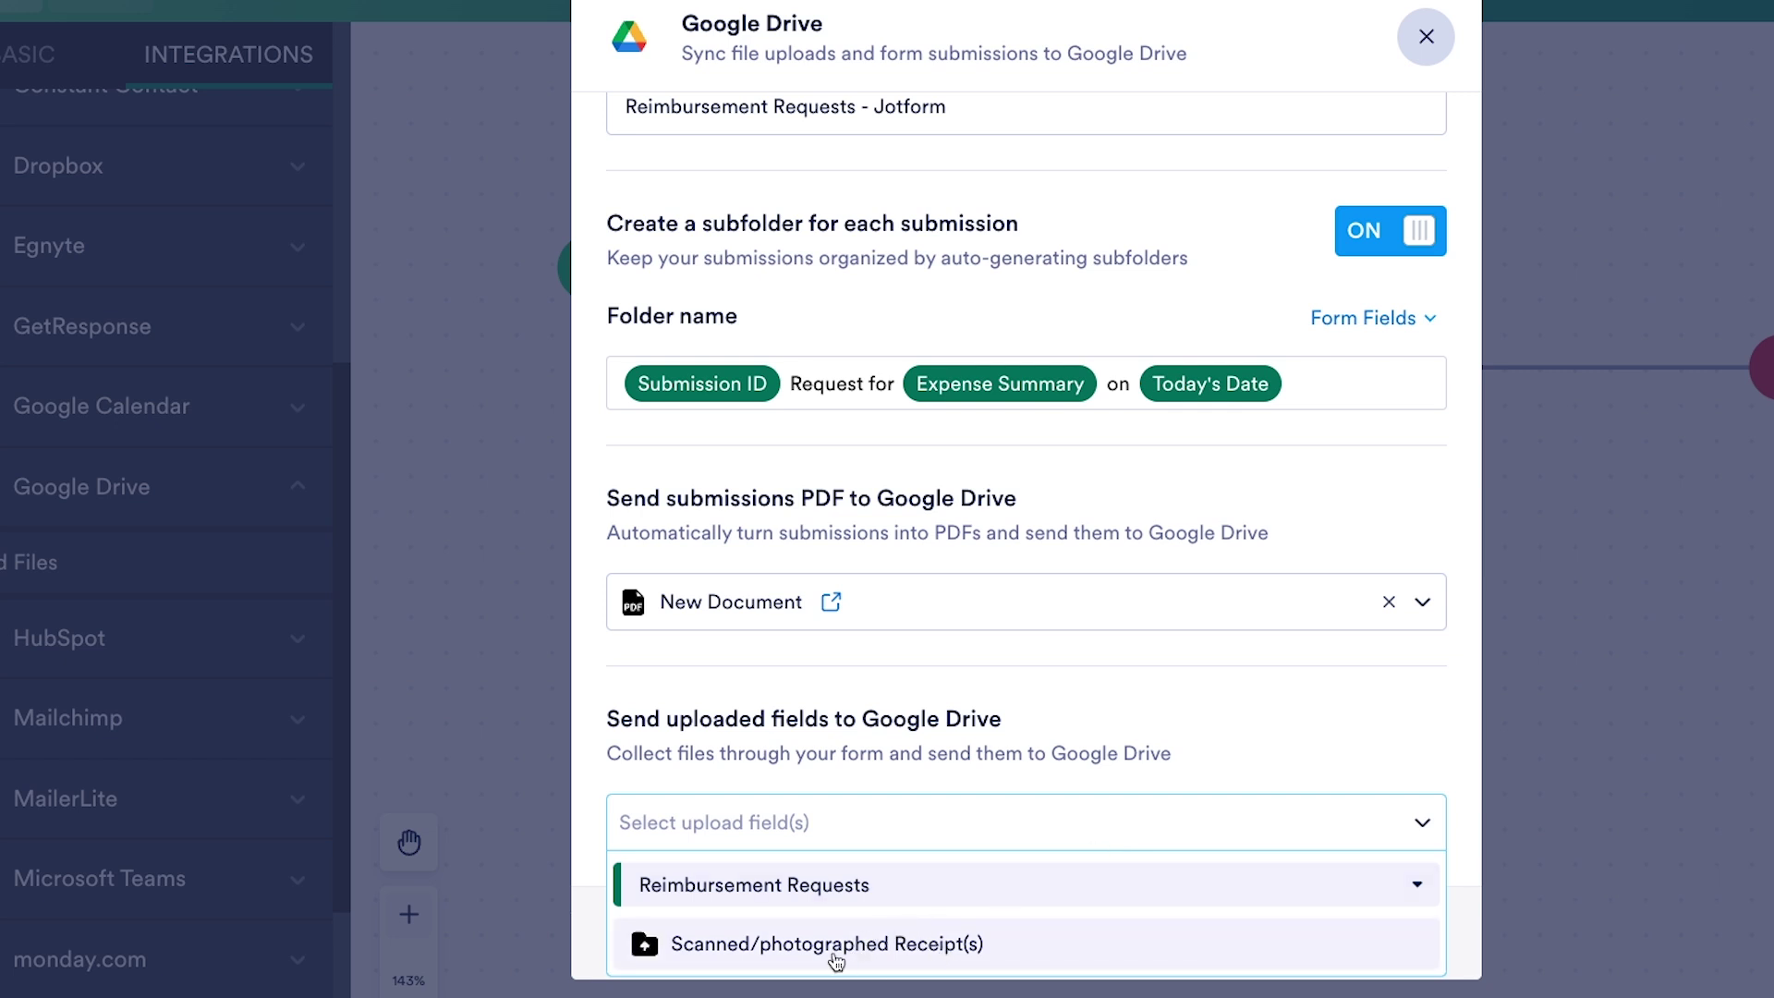
{"action": "left_click", "coordinate": [885, 960]}
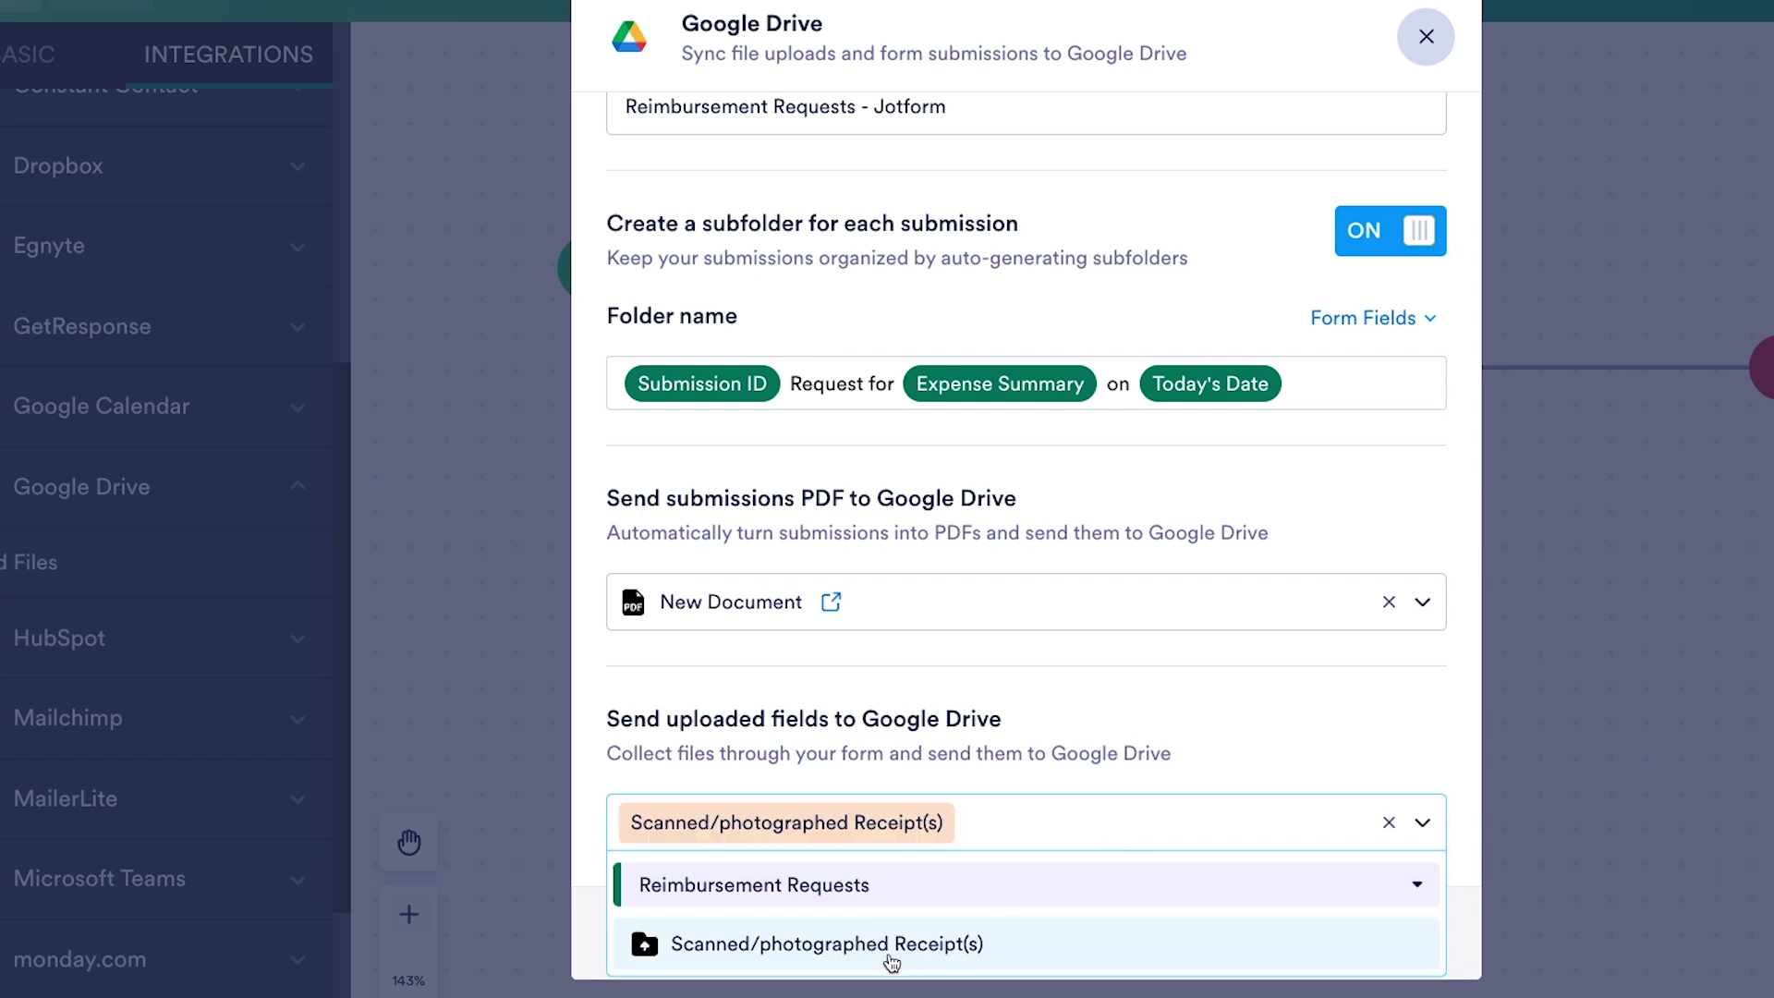
{"action": "left_click", "coordinate": [1331, 740]}
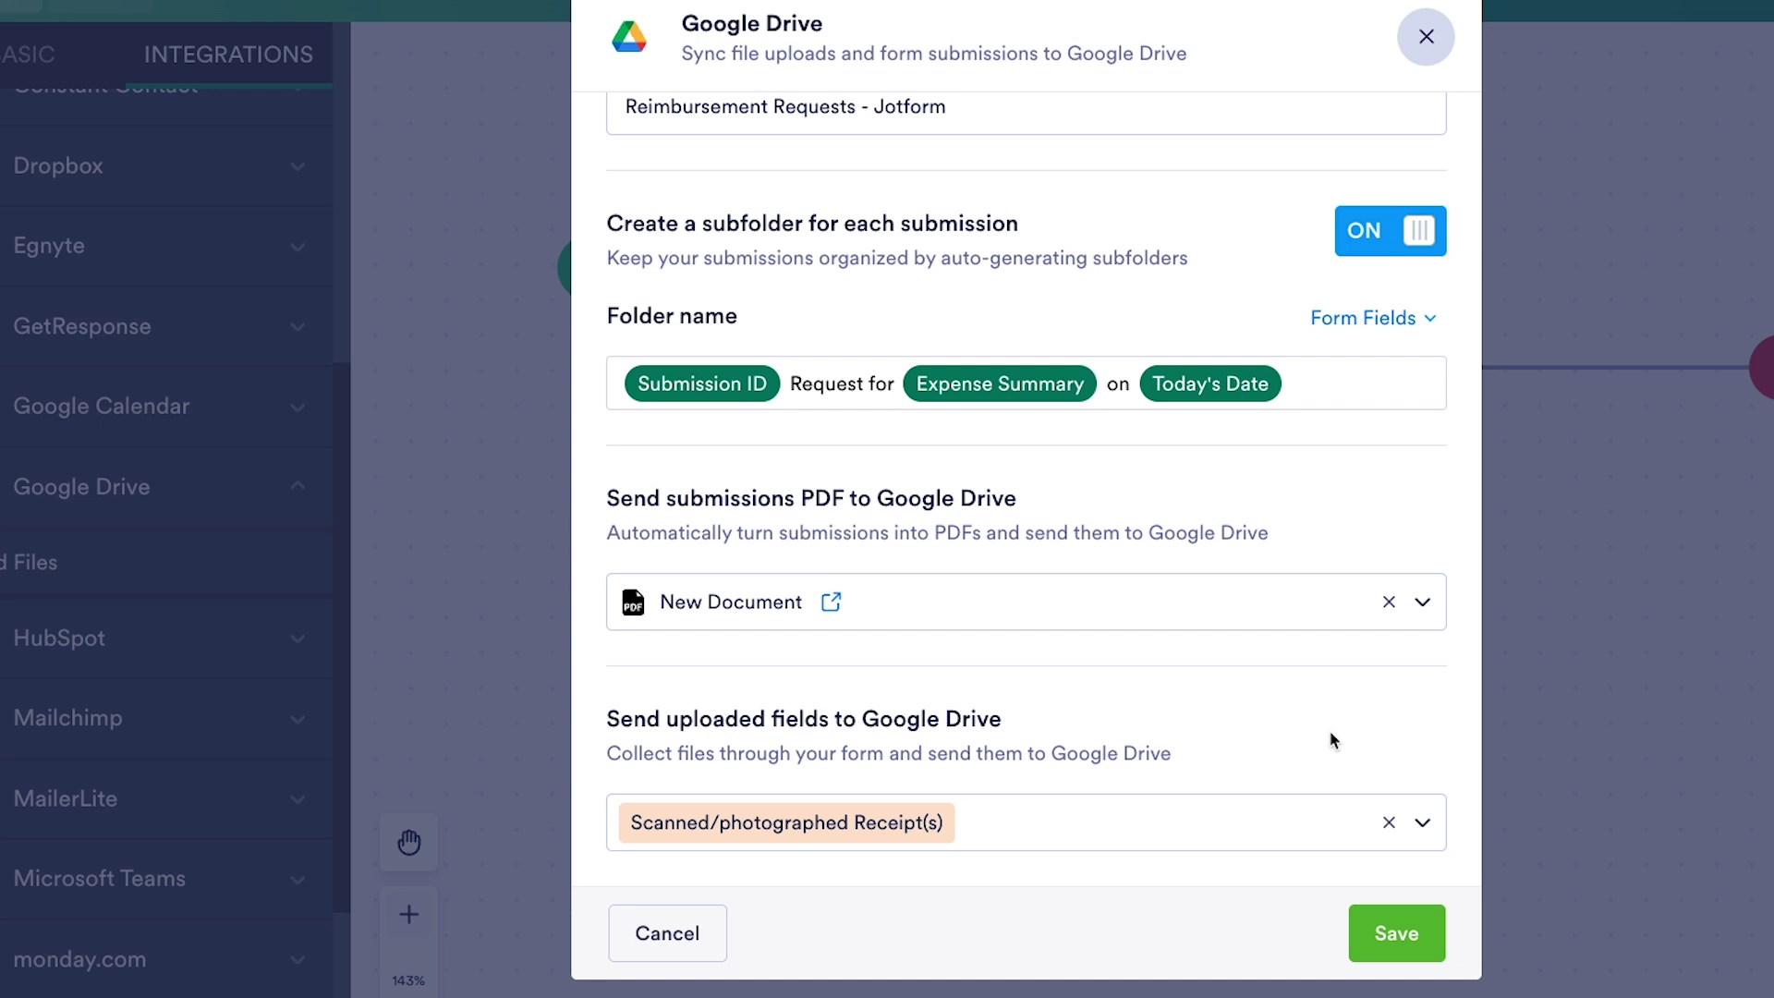
{"action": "left_click", "coordinate": [1420, 936]}
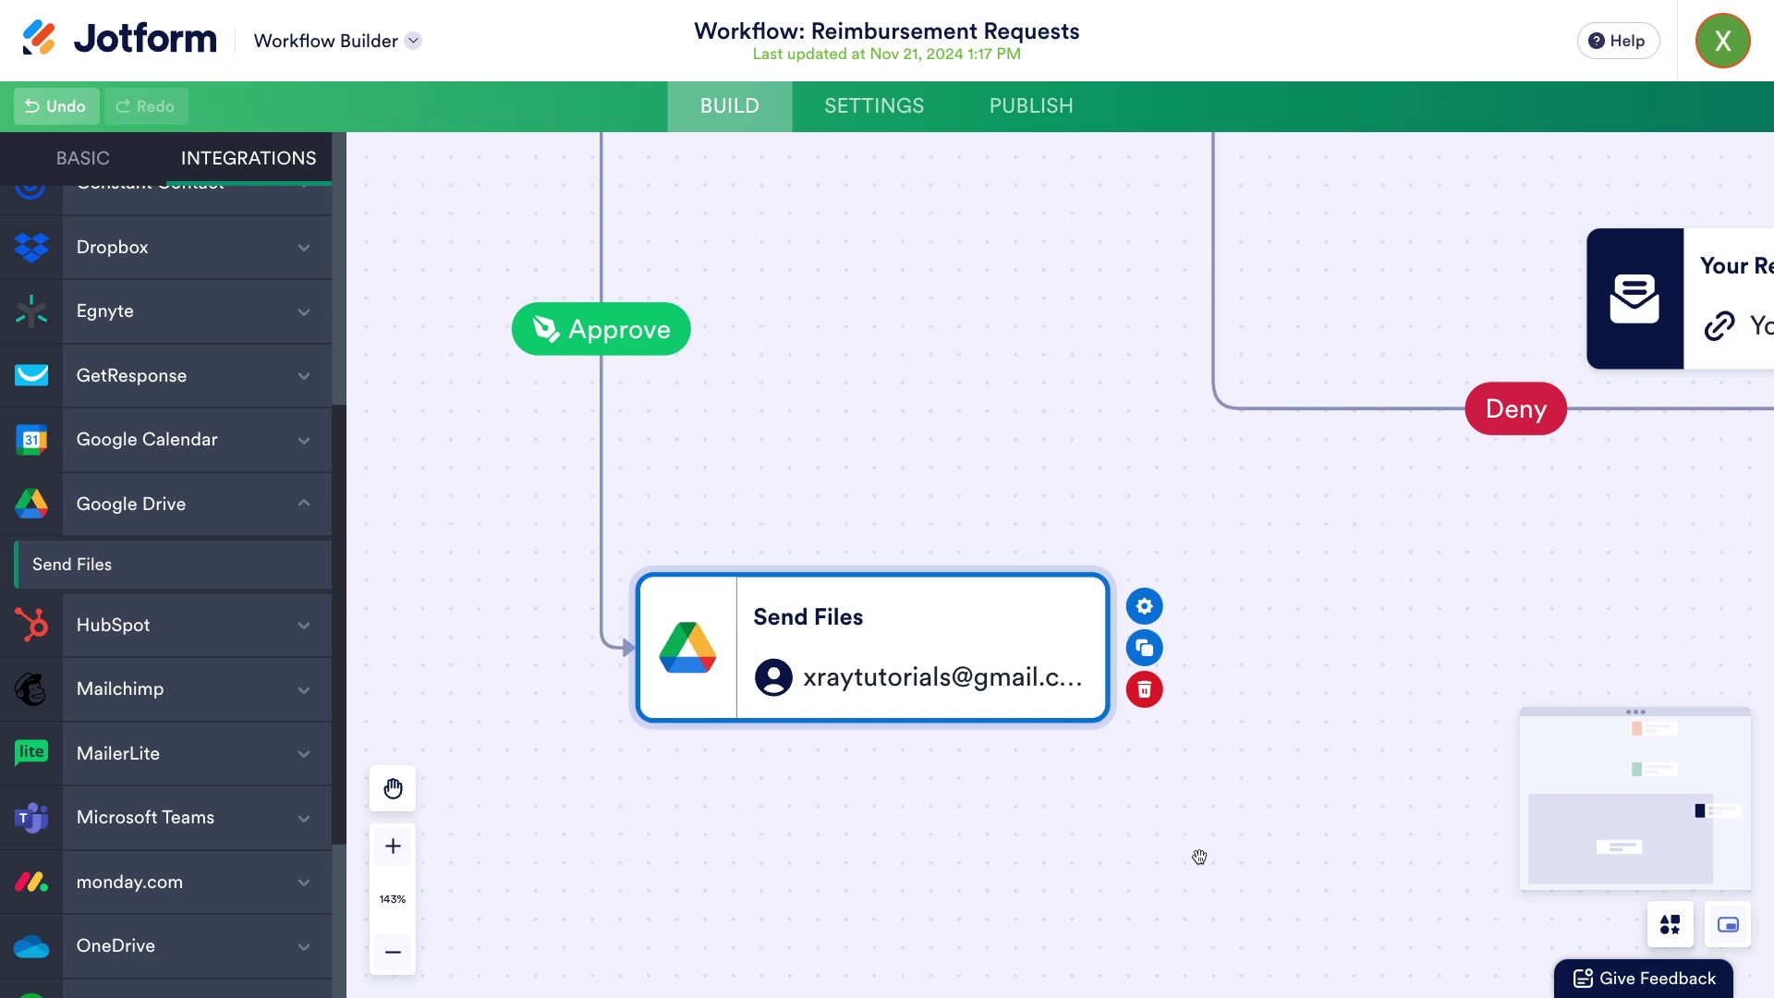
- Drag a new connector from Send Files' bottom handle down to an empty next-step slot
{"action": "scroll", "coordinate": [1200, 857], "scroll_direction": "down", "scroll_amount": 5}
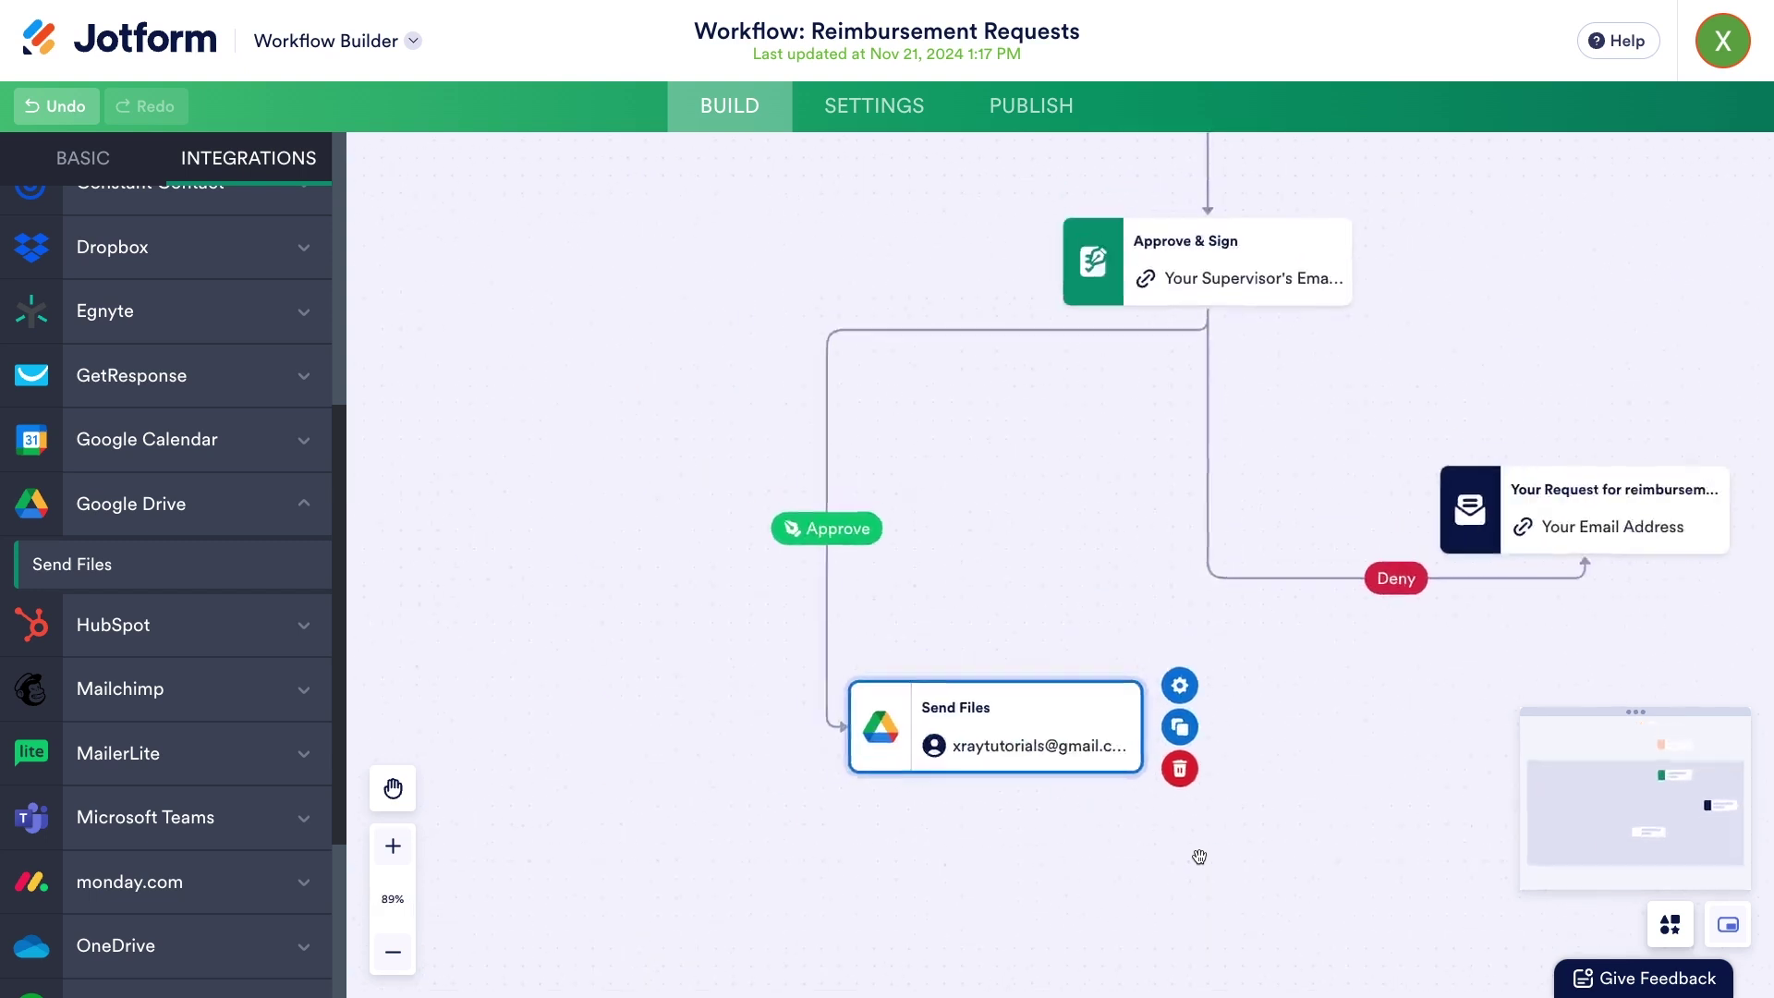
{"action": "left_click_drag", "start_coordinate": [1211, 813], "coordinate": [1239, 691]}
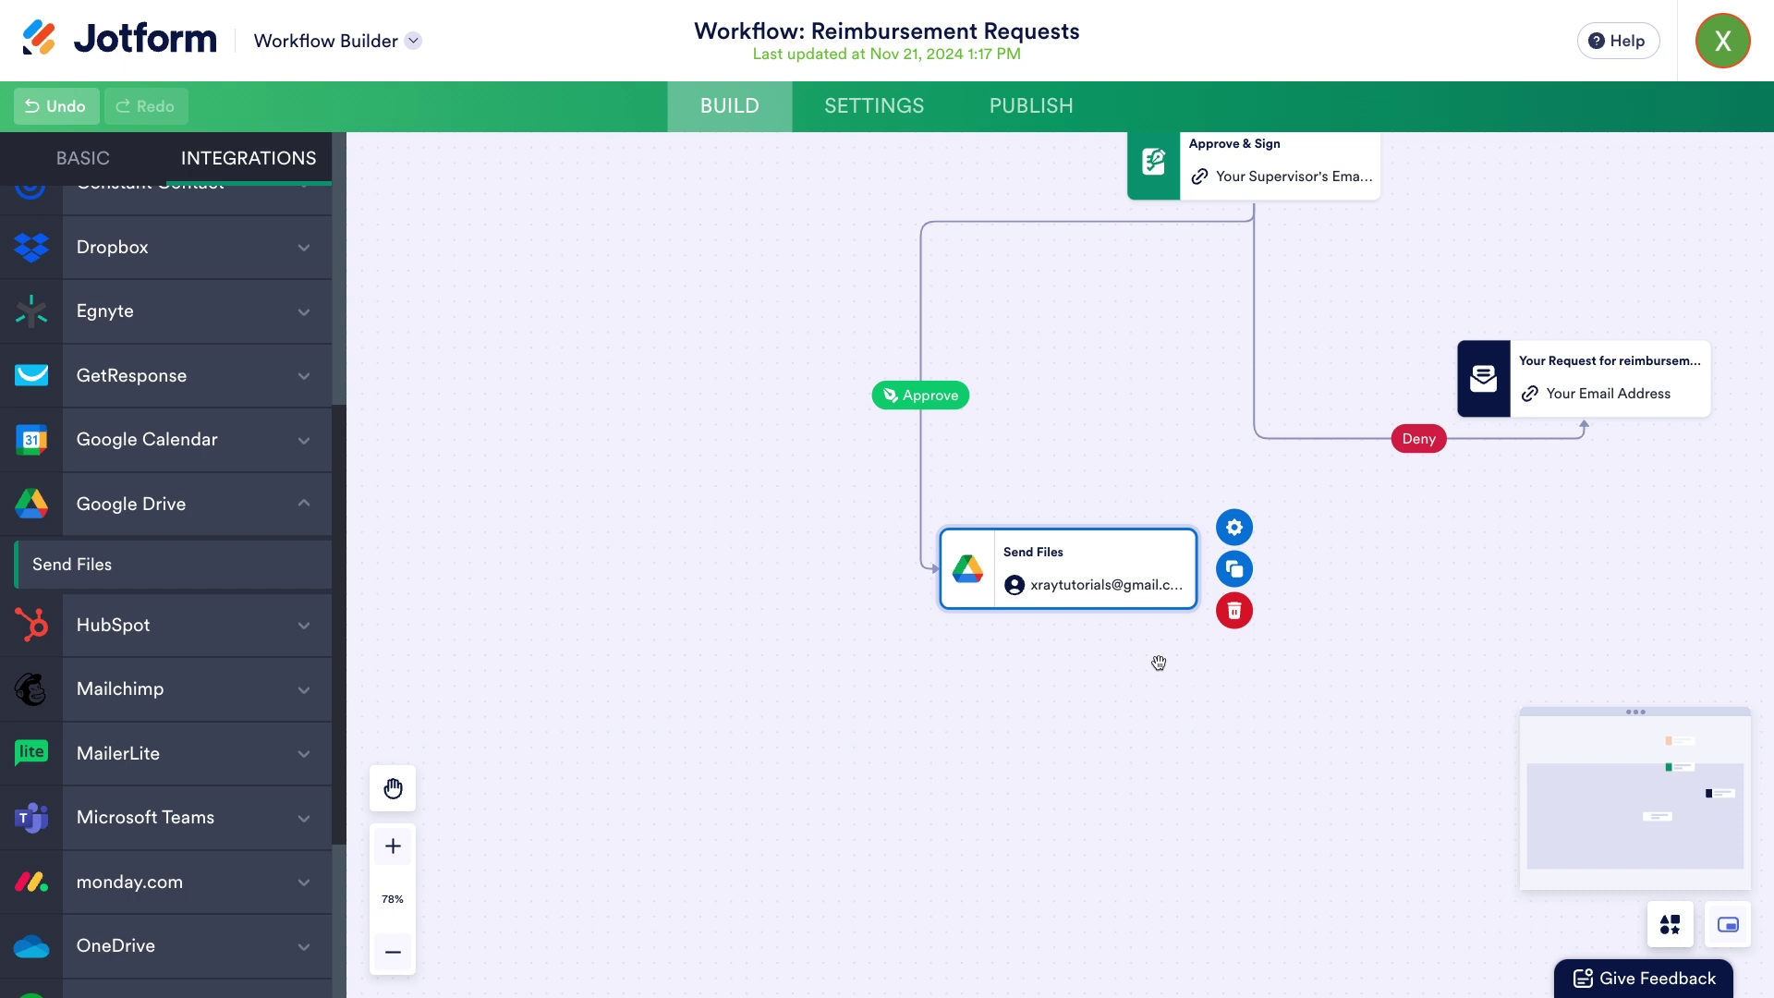
{"action": "left_click_drag", "start_coordinate": [1066, 612], "coordinate": [1071, 797]}
- Place an If/Else Condition after Send Files with Expense Category Is Equal To Software
{"action": "left_click", "coordinate": [81, 158]}
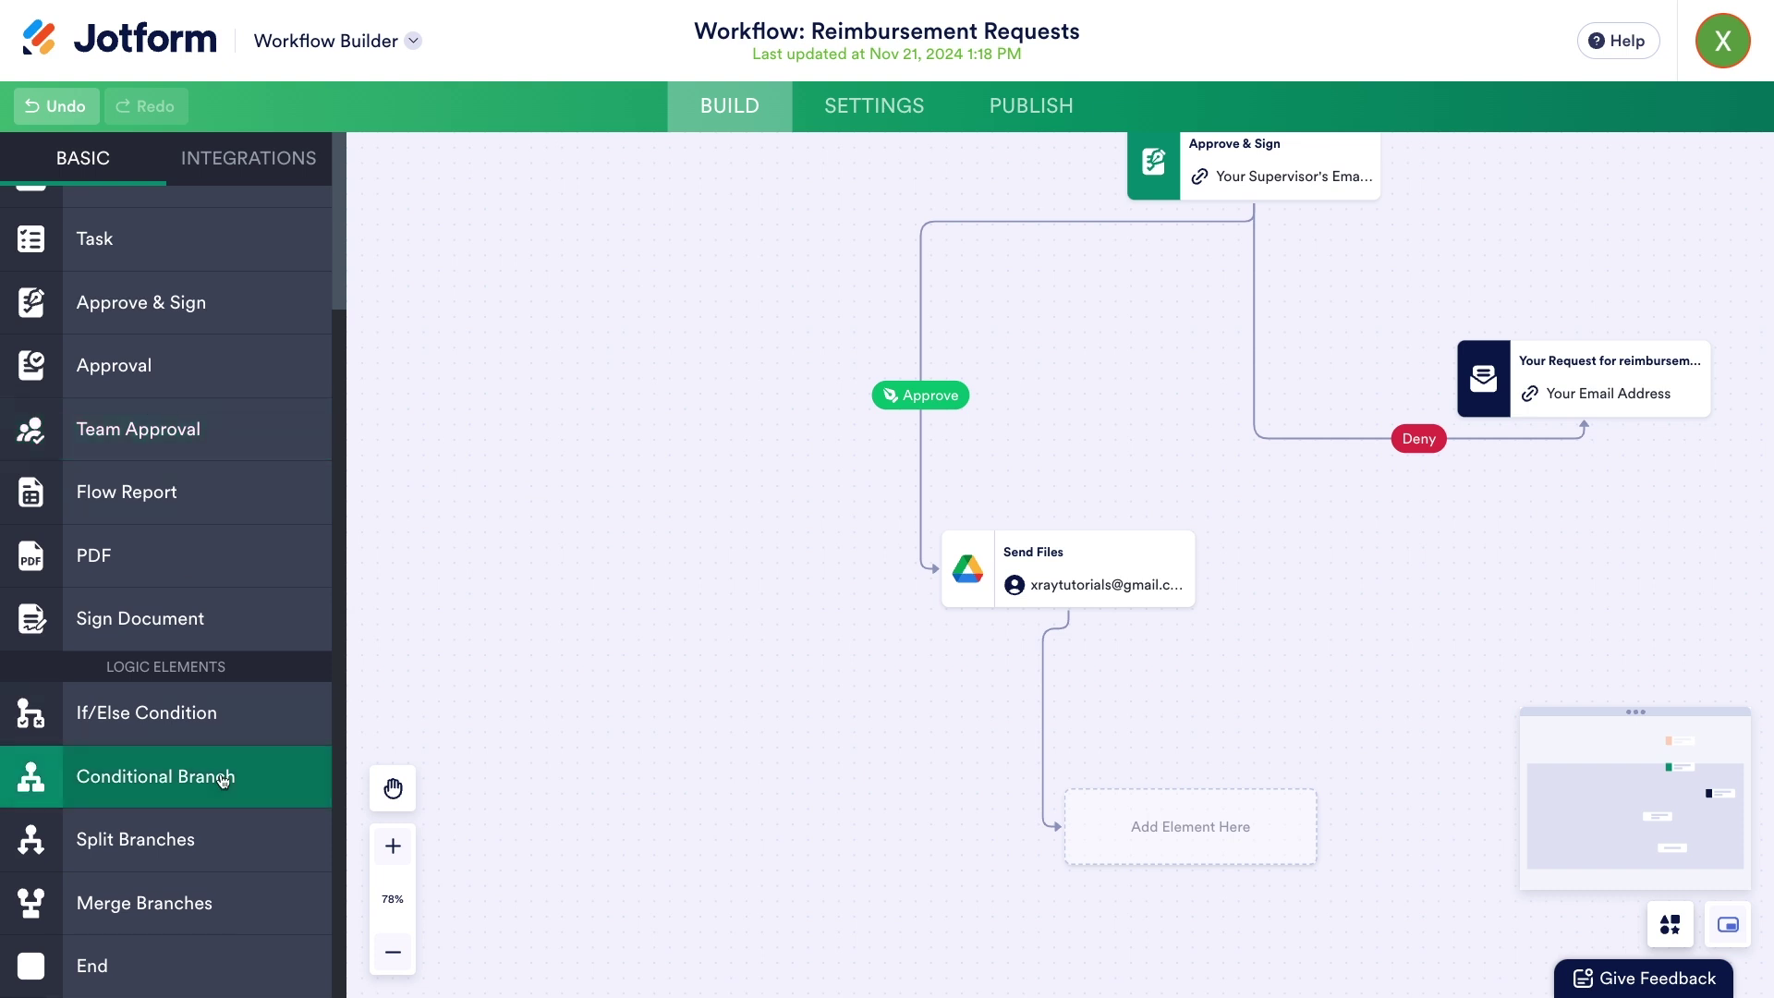
{"action": "left_click_drag", "start_coordinate": [136, 735], "coordinate": [1153, 843]}
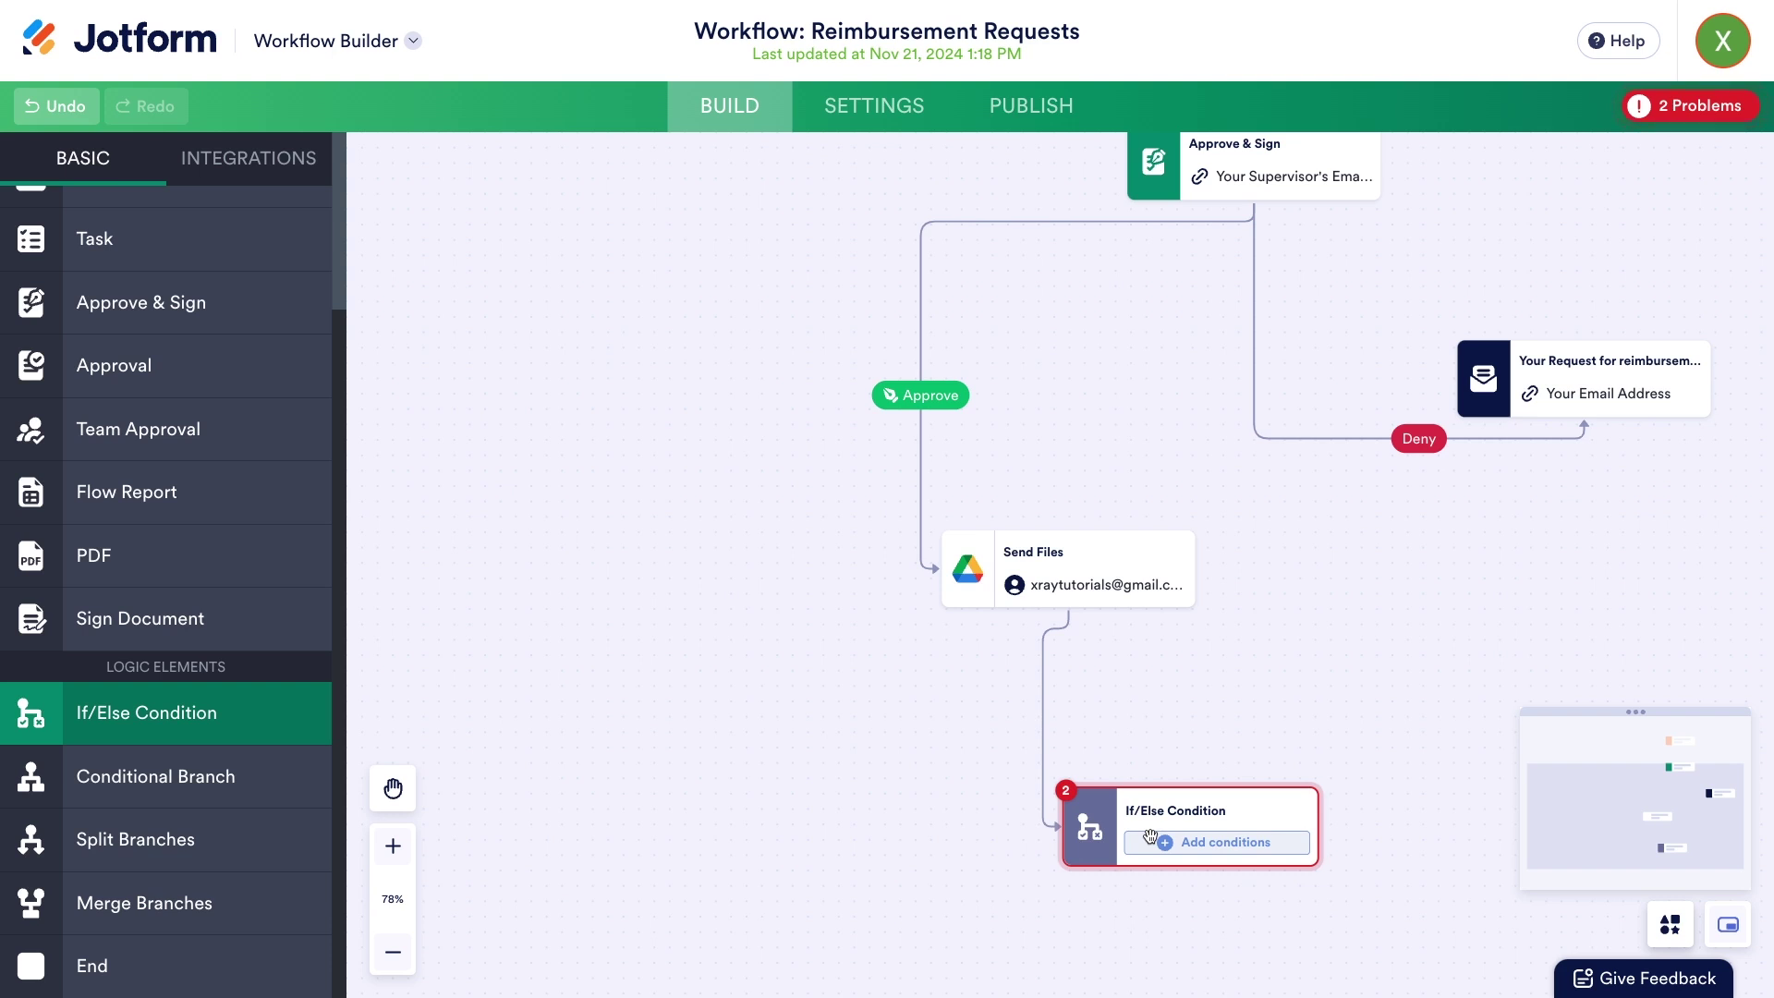
{"action": "mouse_move", "coordinate": [1200, 860]}
{"action": "left_click", "coordinate": [1269, 848]}
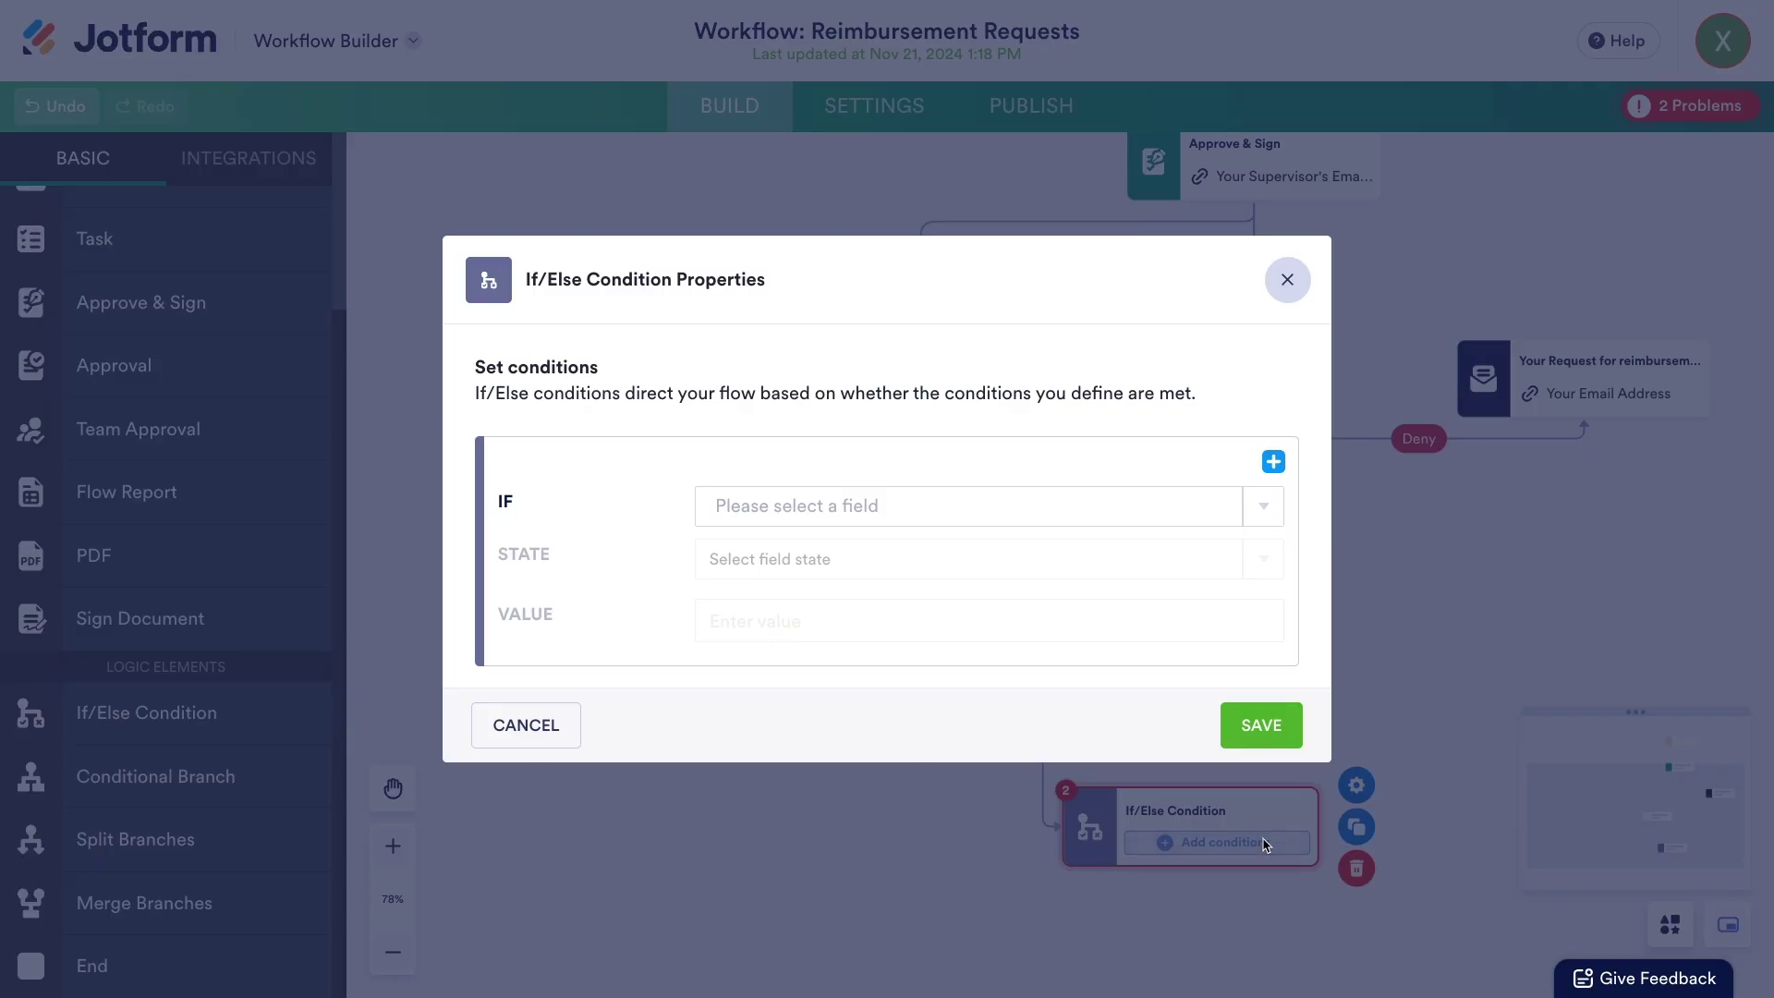
{"action": "left_click", "coordinate": [996, 505]}
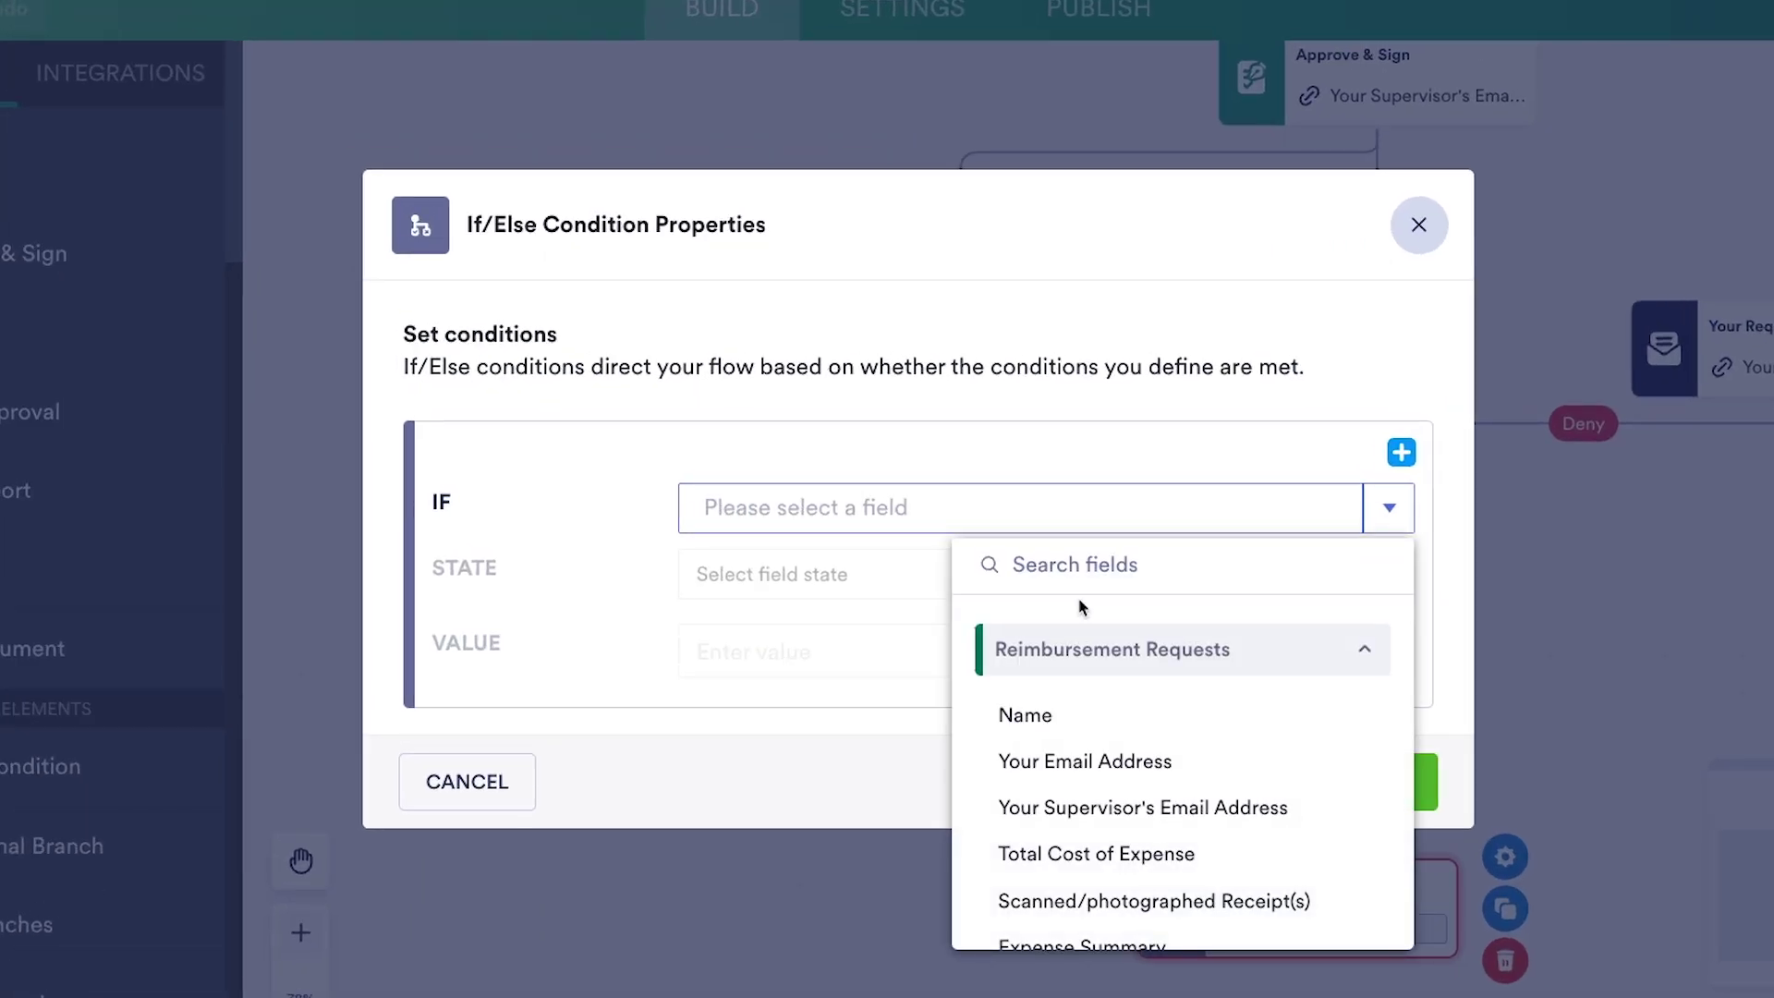
{"action": "scroll", "coordinate": [1121, 739], "scroll_direction": "down", "scroll_amount": 3}
{"action": "left_click", "coordinate": [1134, 848]}
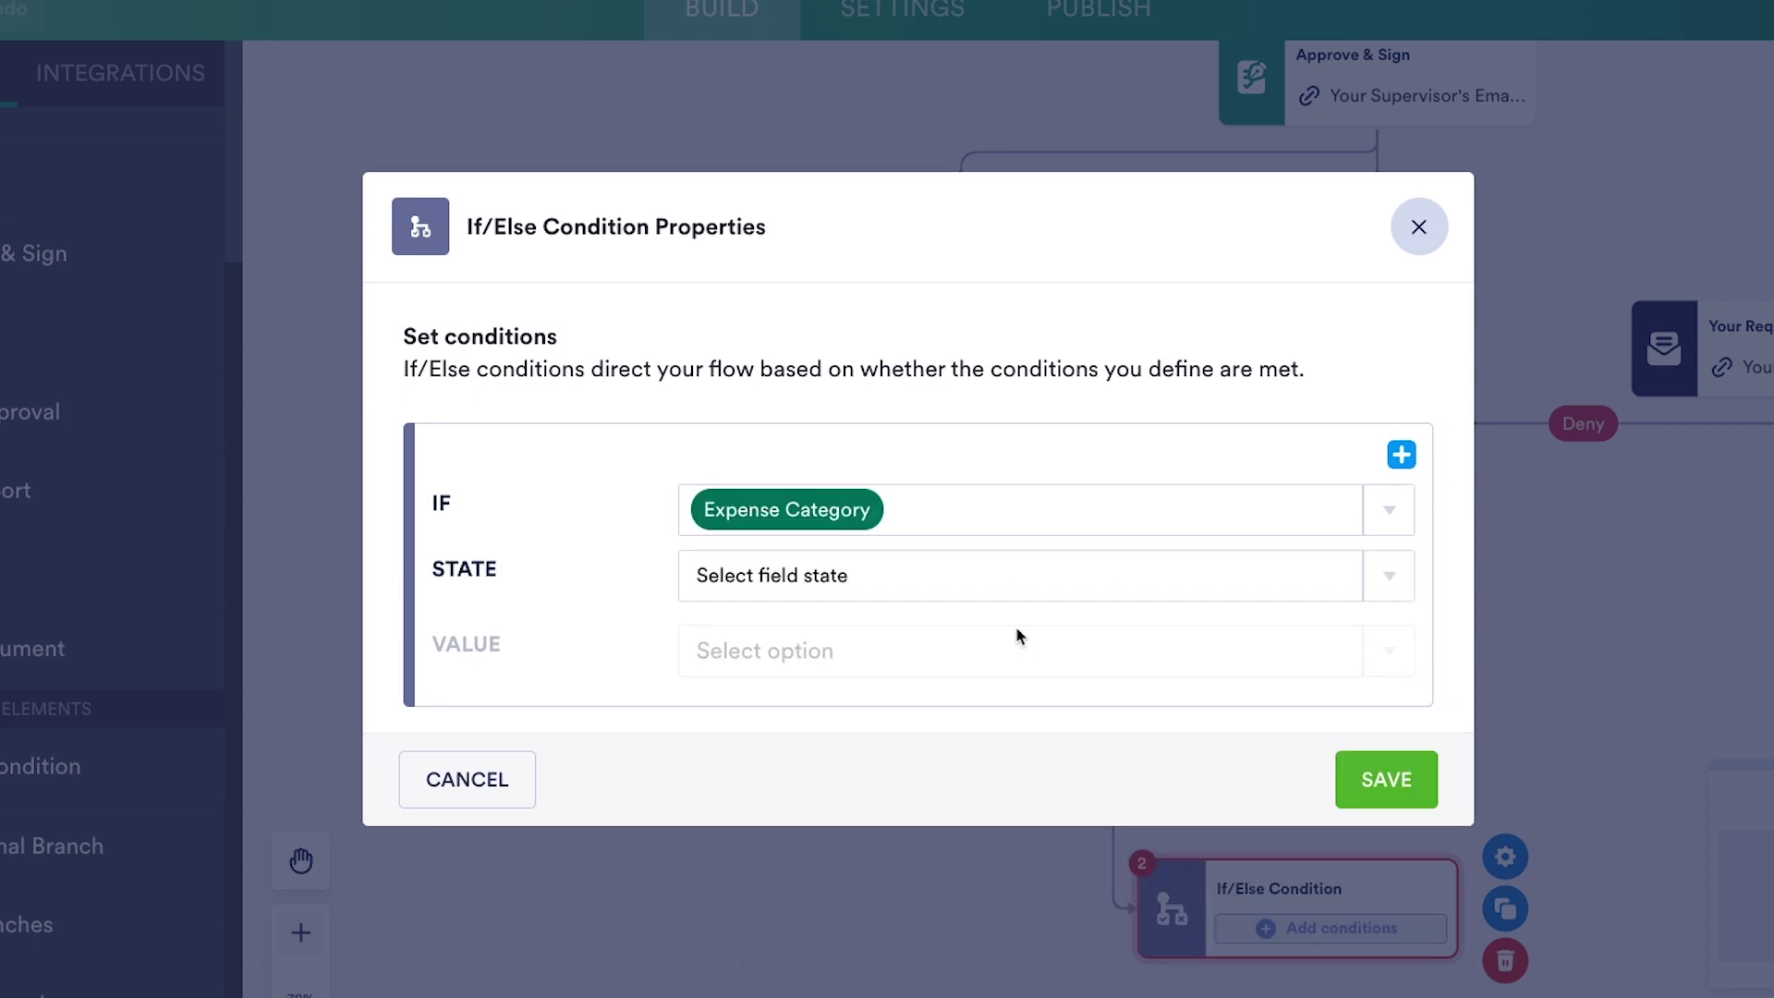
{"action": "left_click", "coordinate": [998, 583]}
{"action": "left_click", "coordinate": [965, 663]}
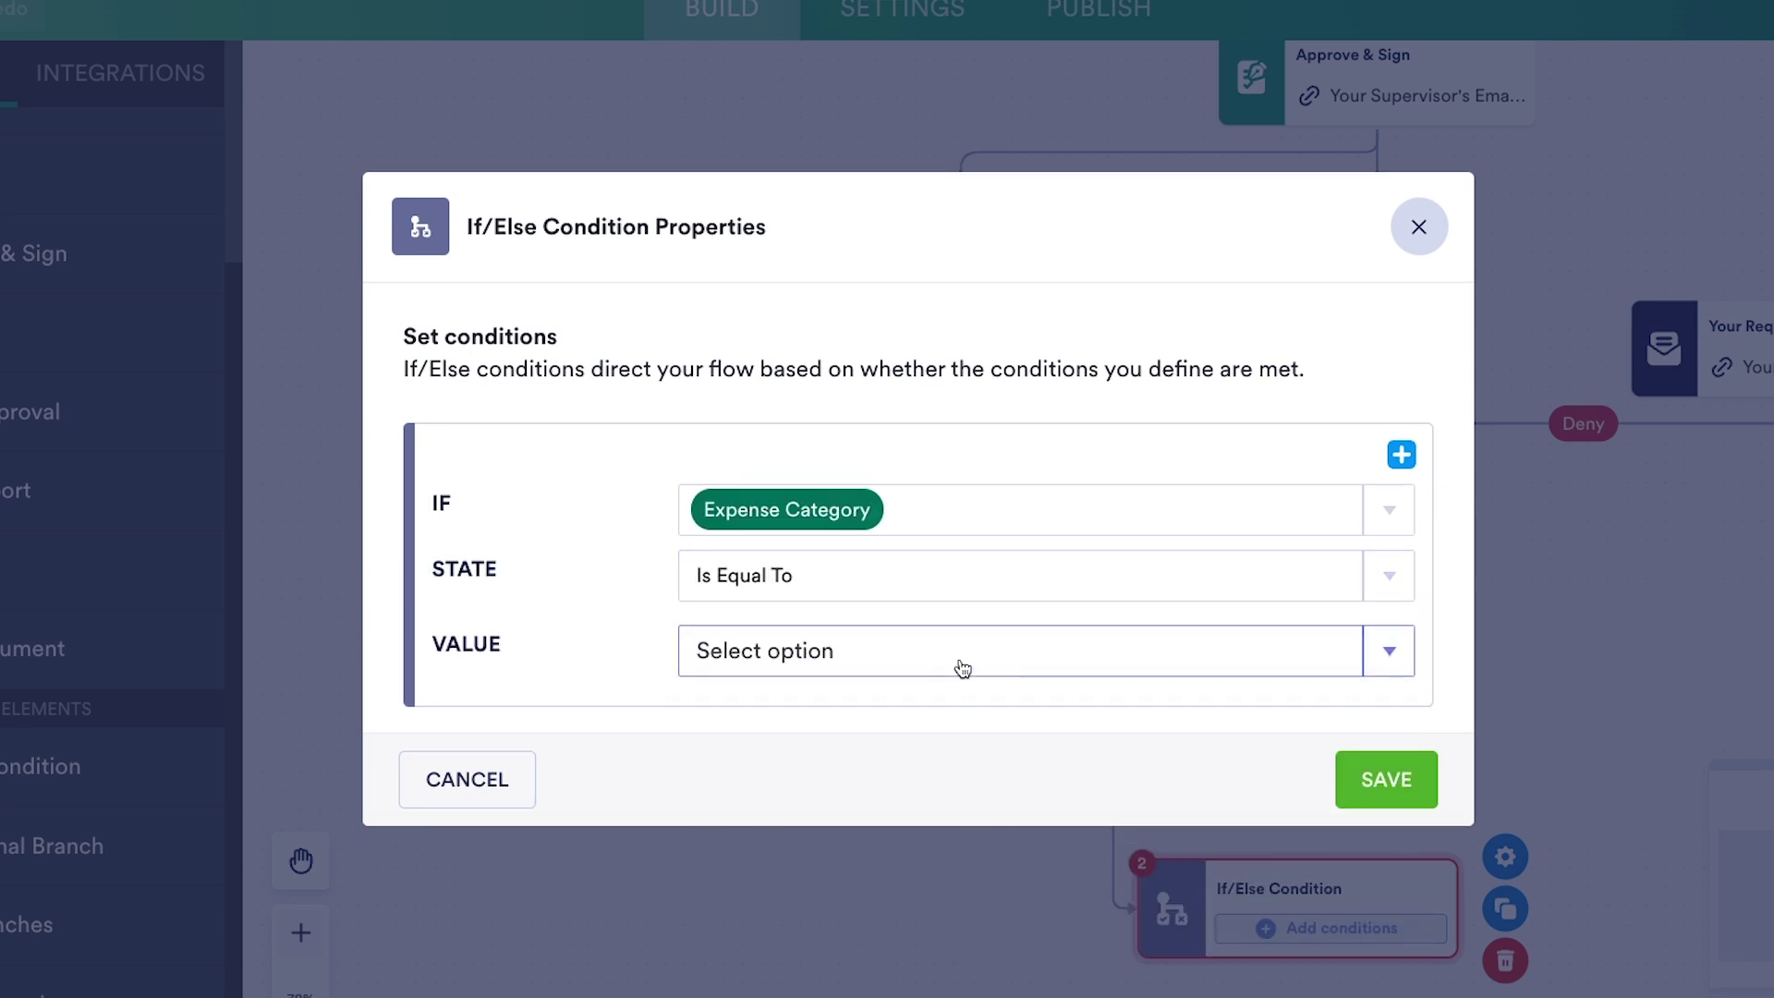
{"action": "left_click", "coordinate": [963, 667]}
{"action": "left_click", "coordinate": [953, 691]}
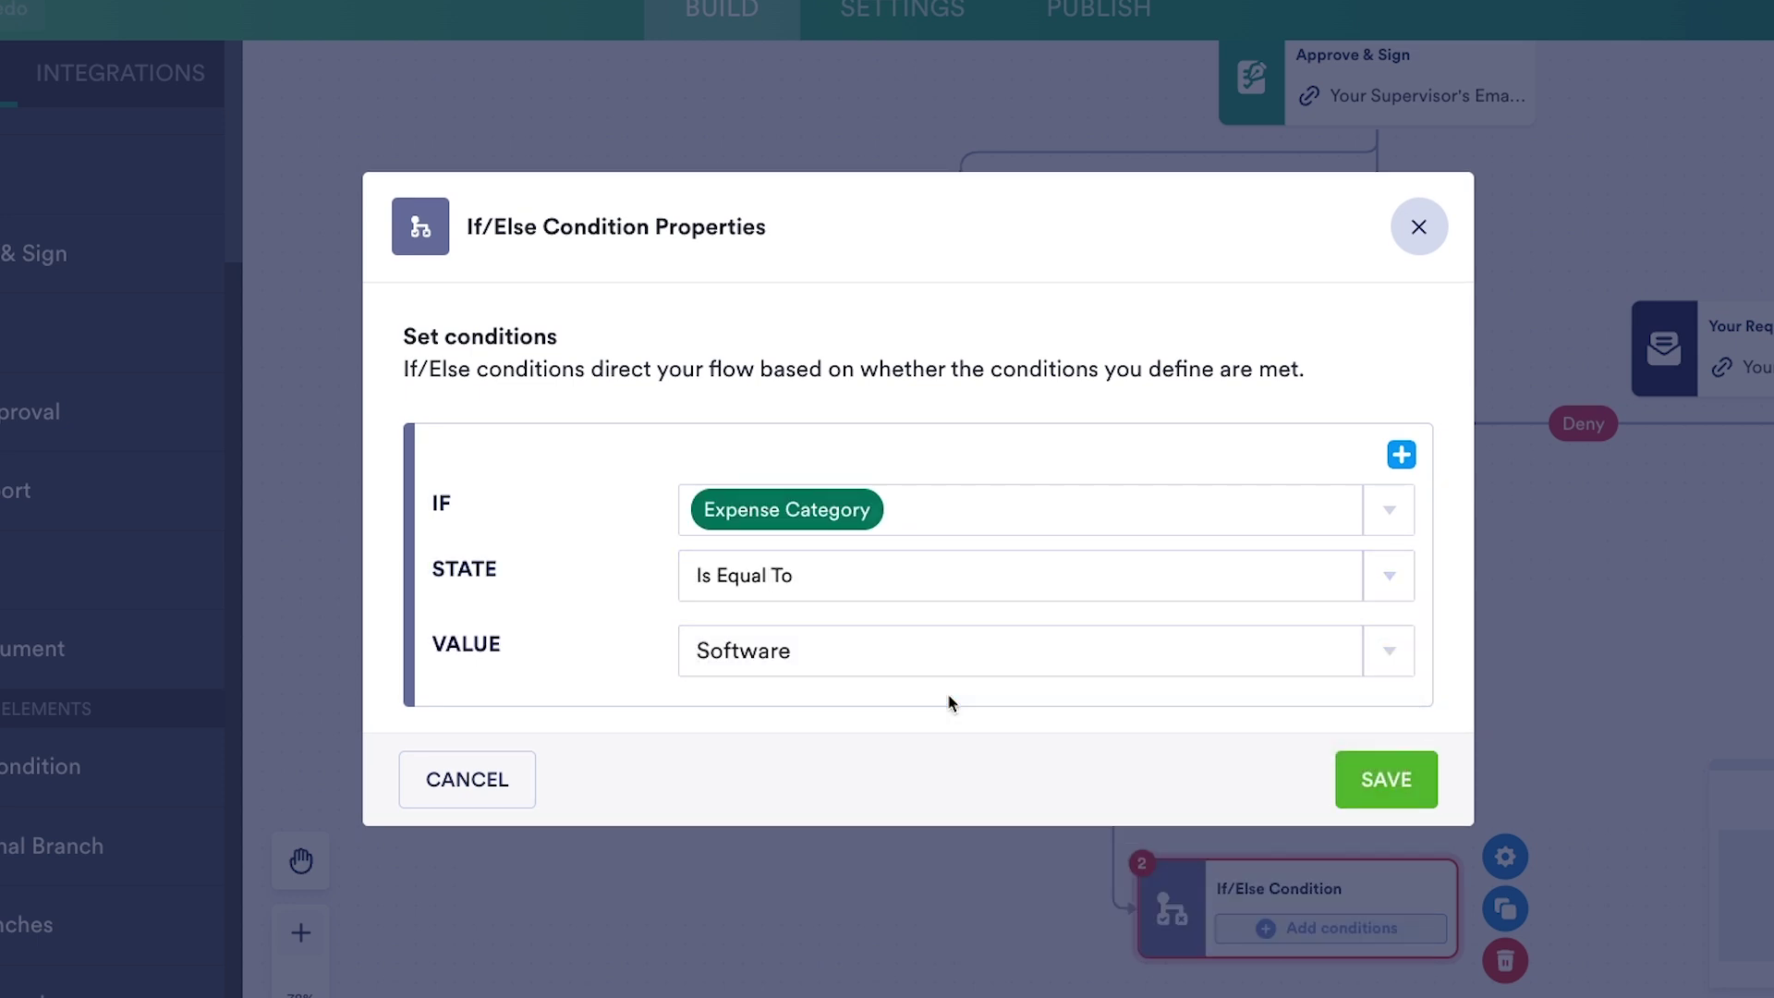
{"action": "left_click", "coordinate": [1368, 779]}
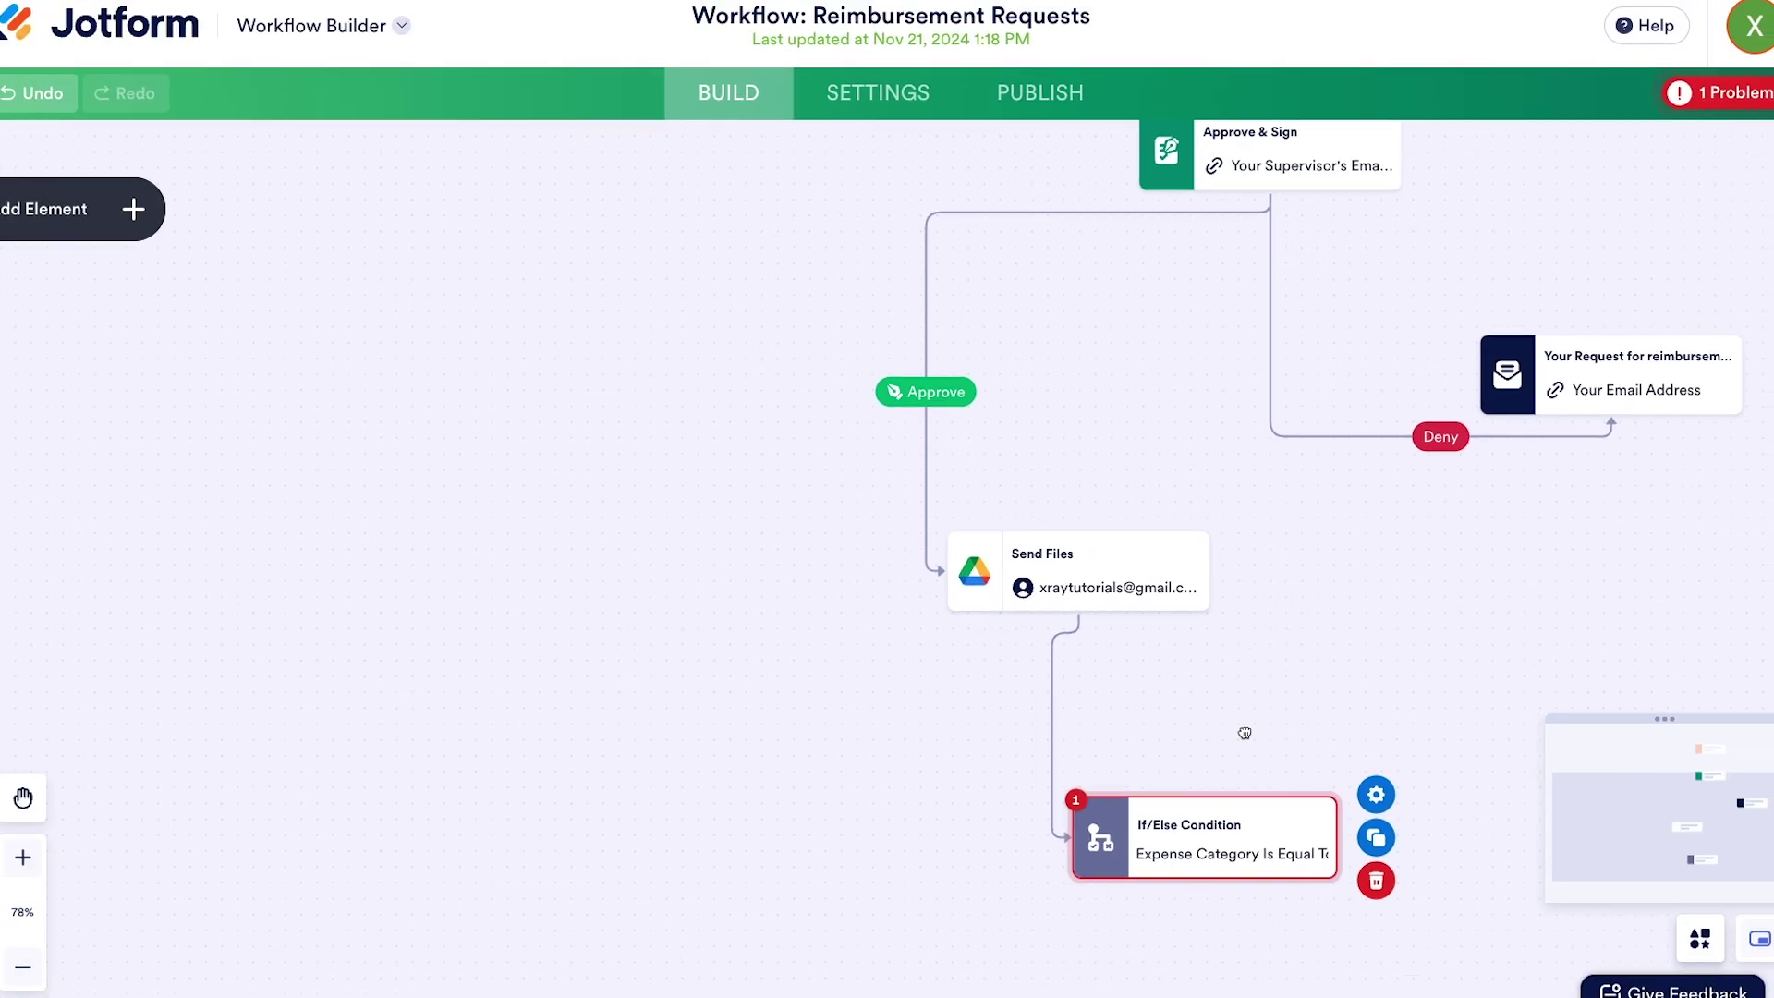
- Draw the If/Else TRUE branch and place a Task step on its empty slot
{"action": "left_click_drag", "start_coordinate": [1218, 580], "coordinate": [1177, 471]}
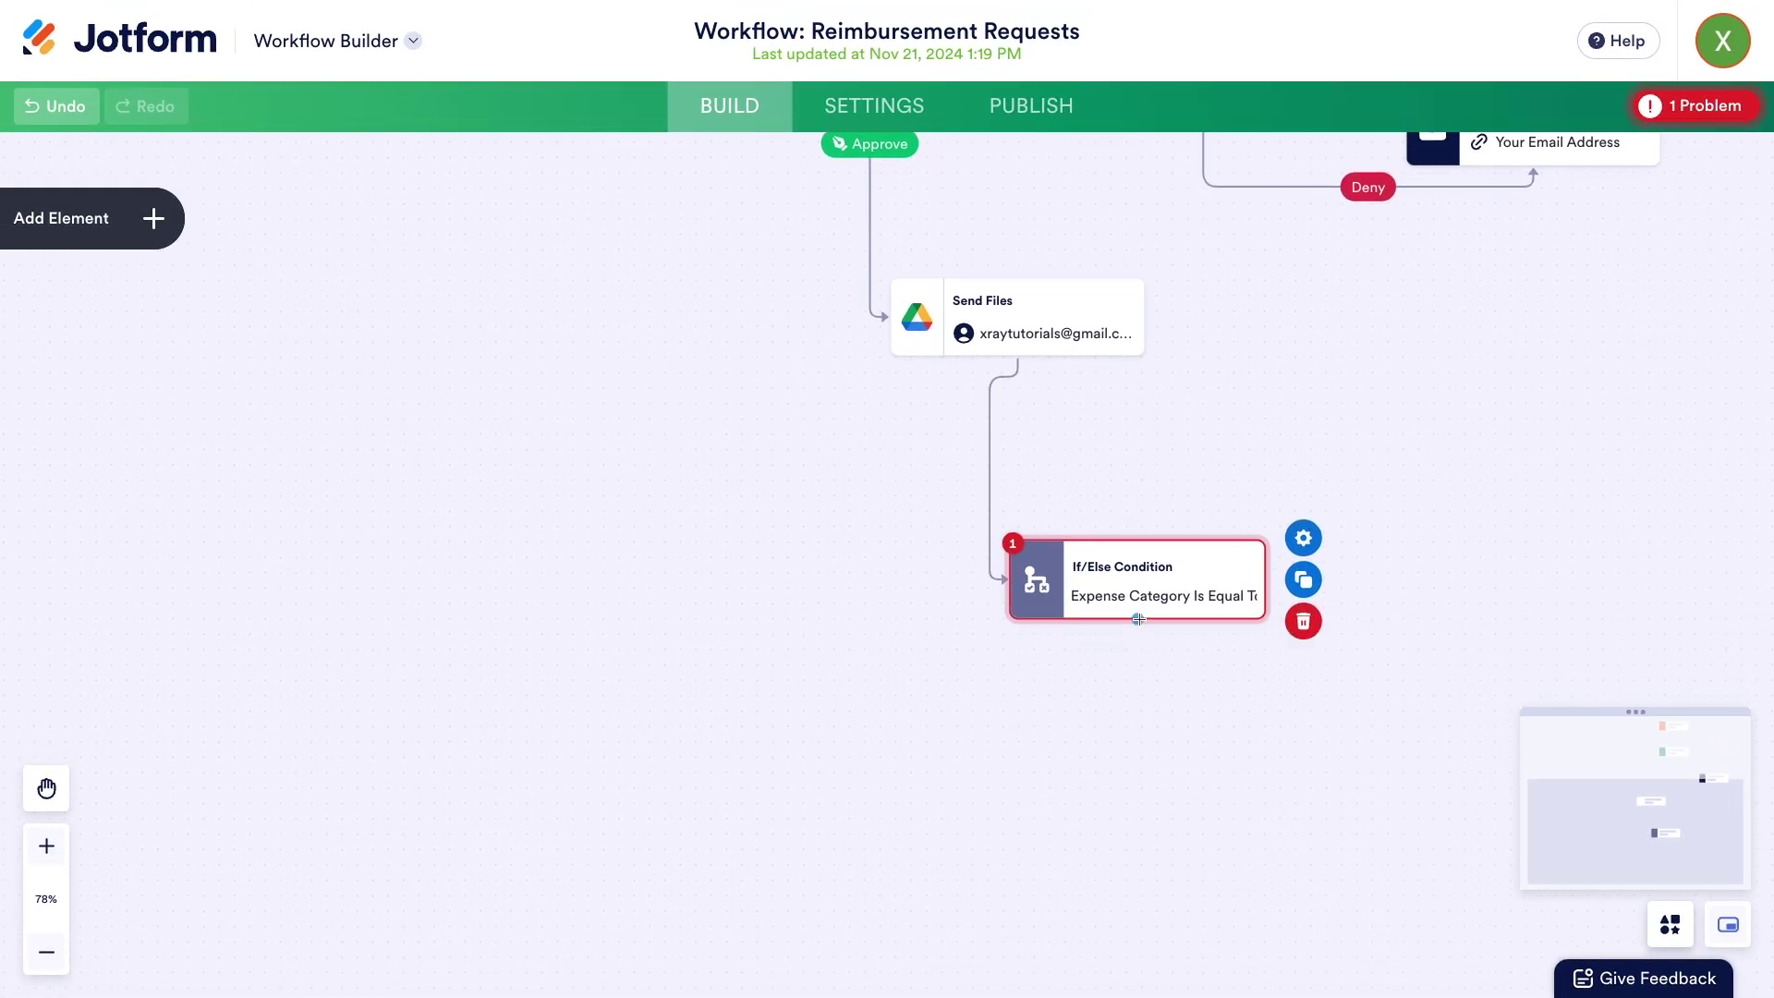
{"action": "left_click_drag", "start_coordinate": [1138, 621], "coordinate": [898, 823]}
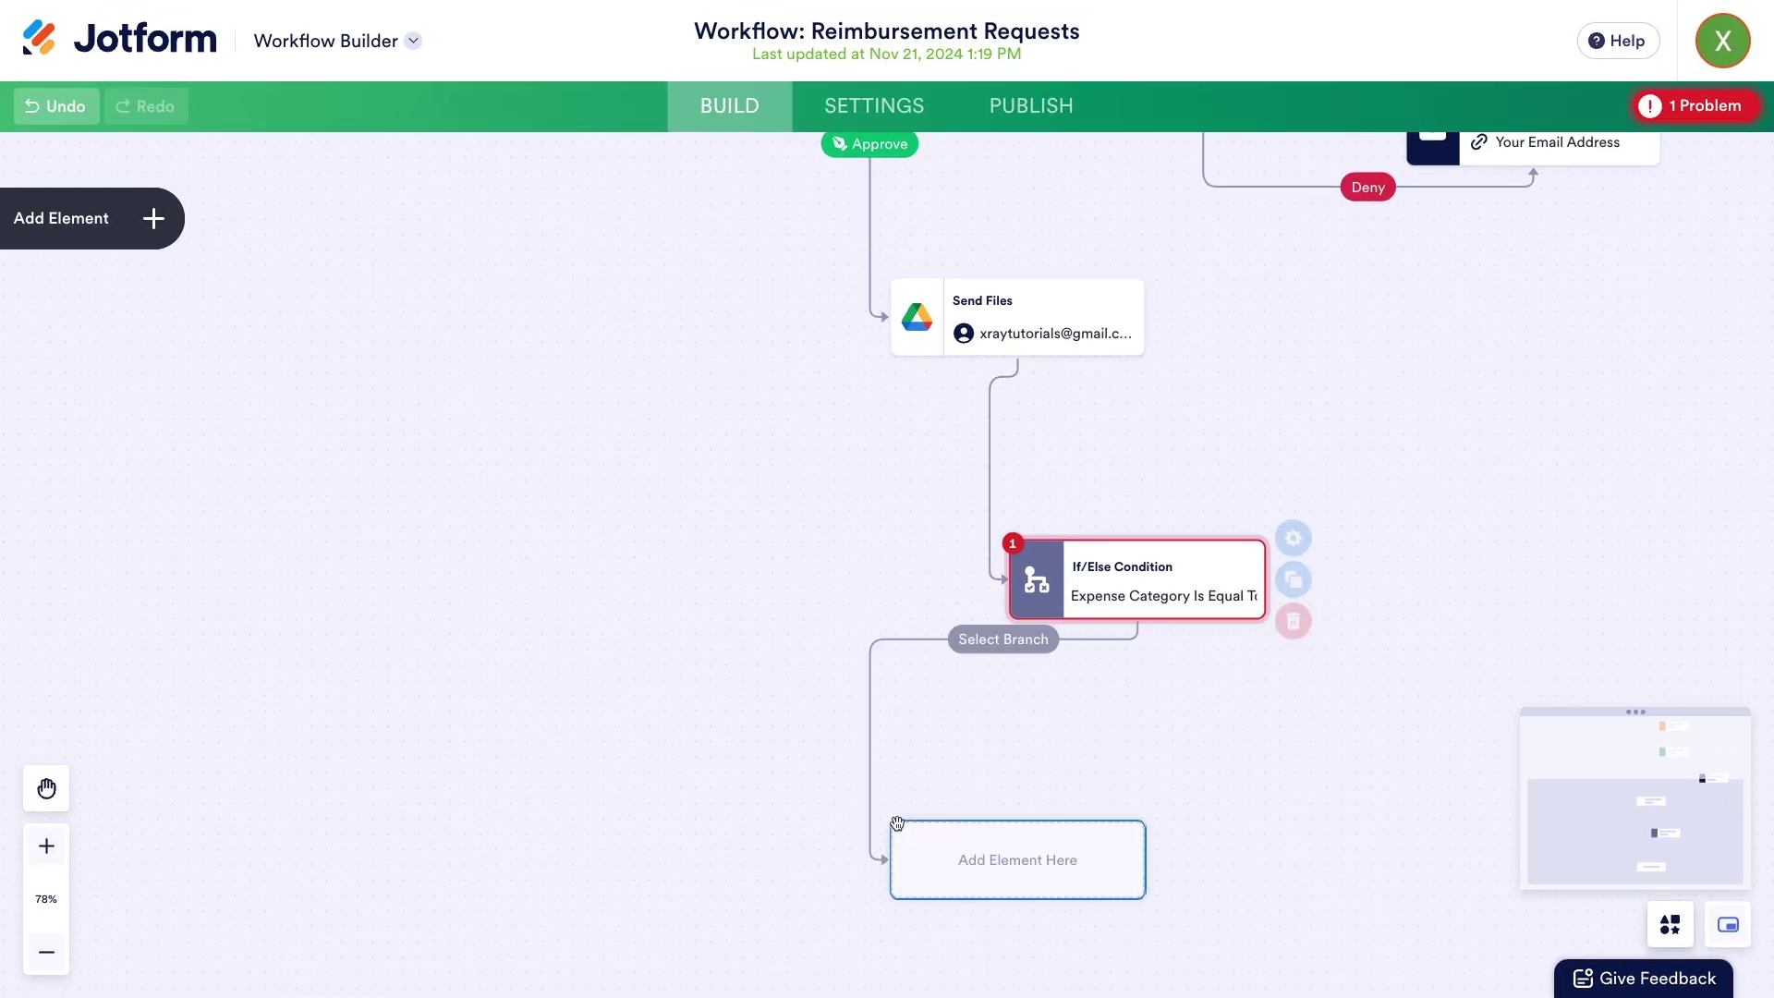
{"action": "left_click", "coordinate": [988, 645]}
{"action": "left_click", "coordinate": [986, 716]}
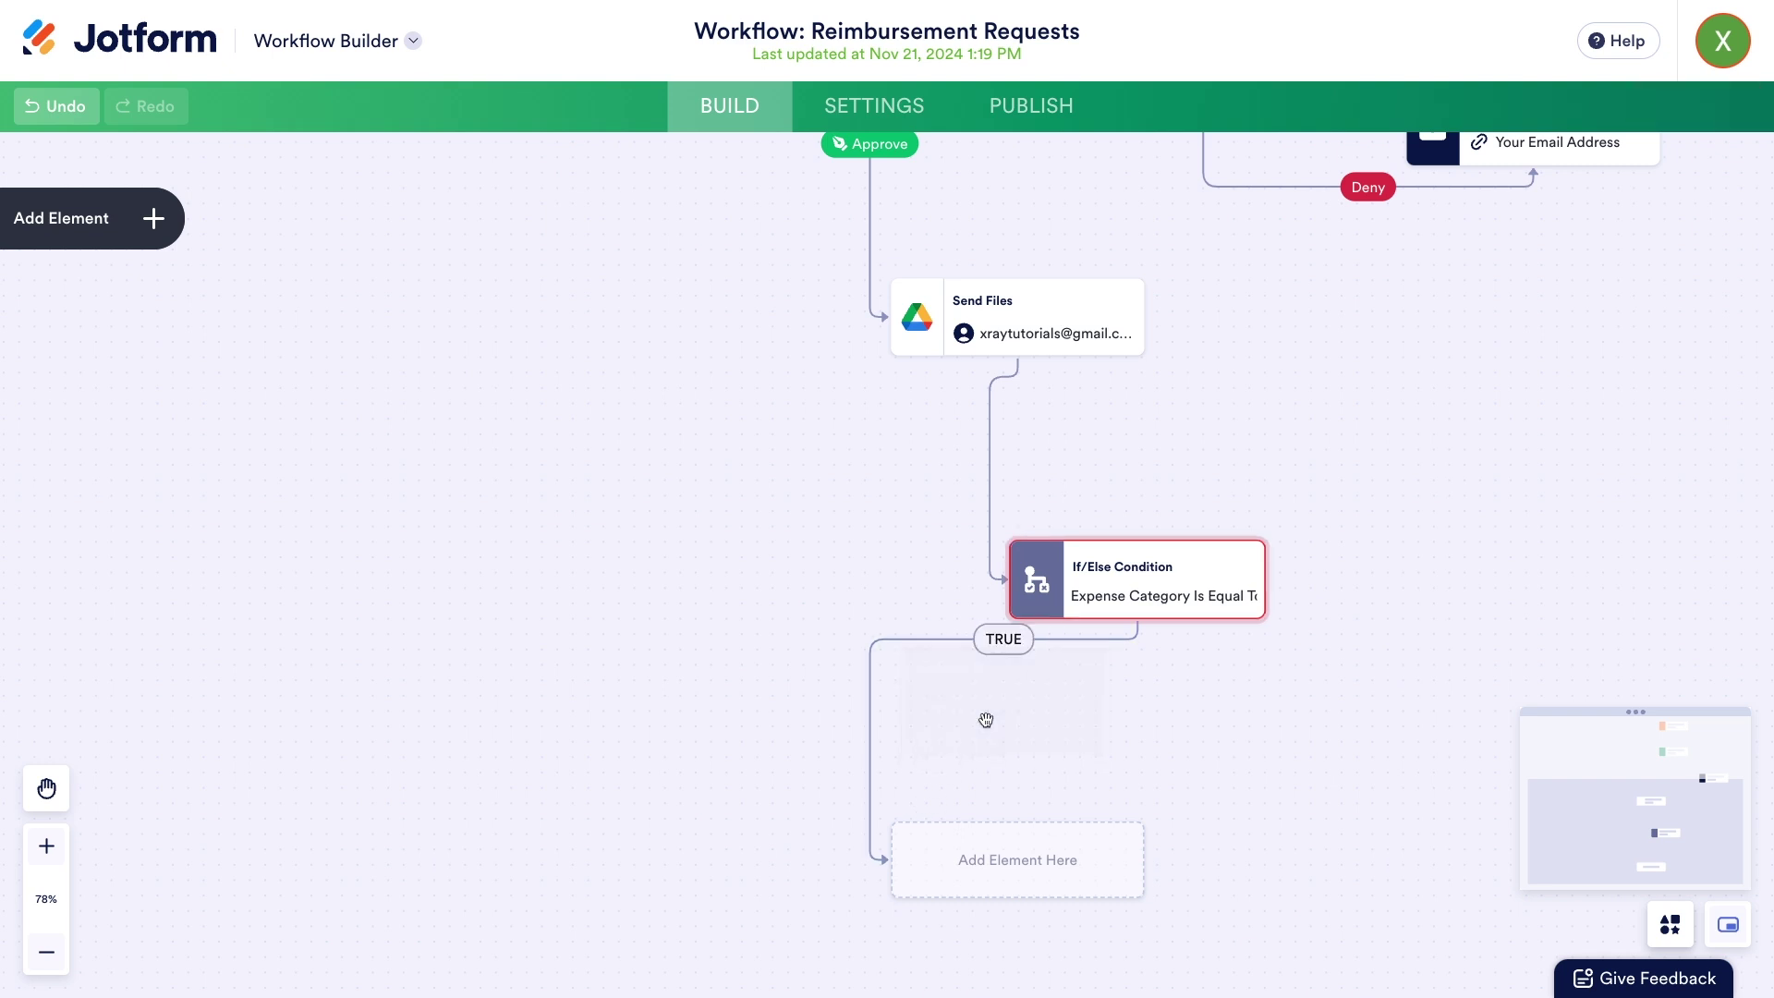
{"action": "left_click", "coordinate": [1014, 864]}
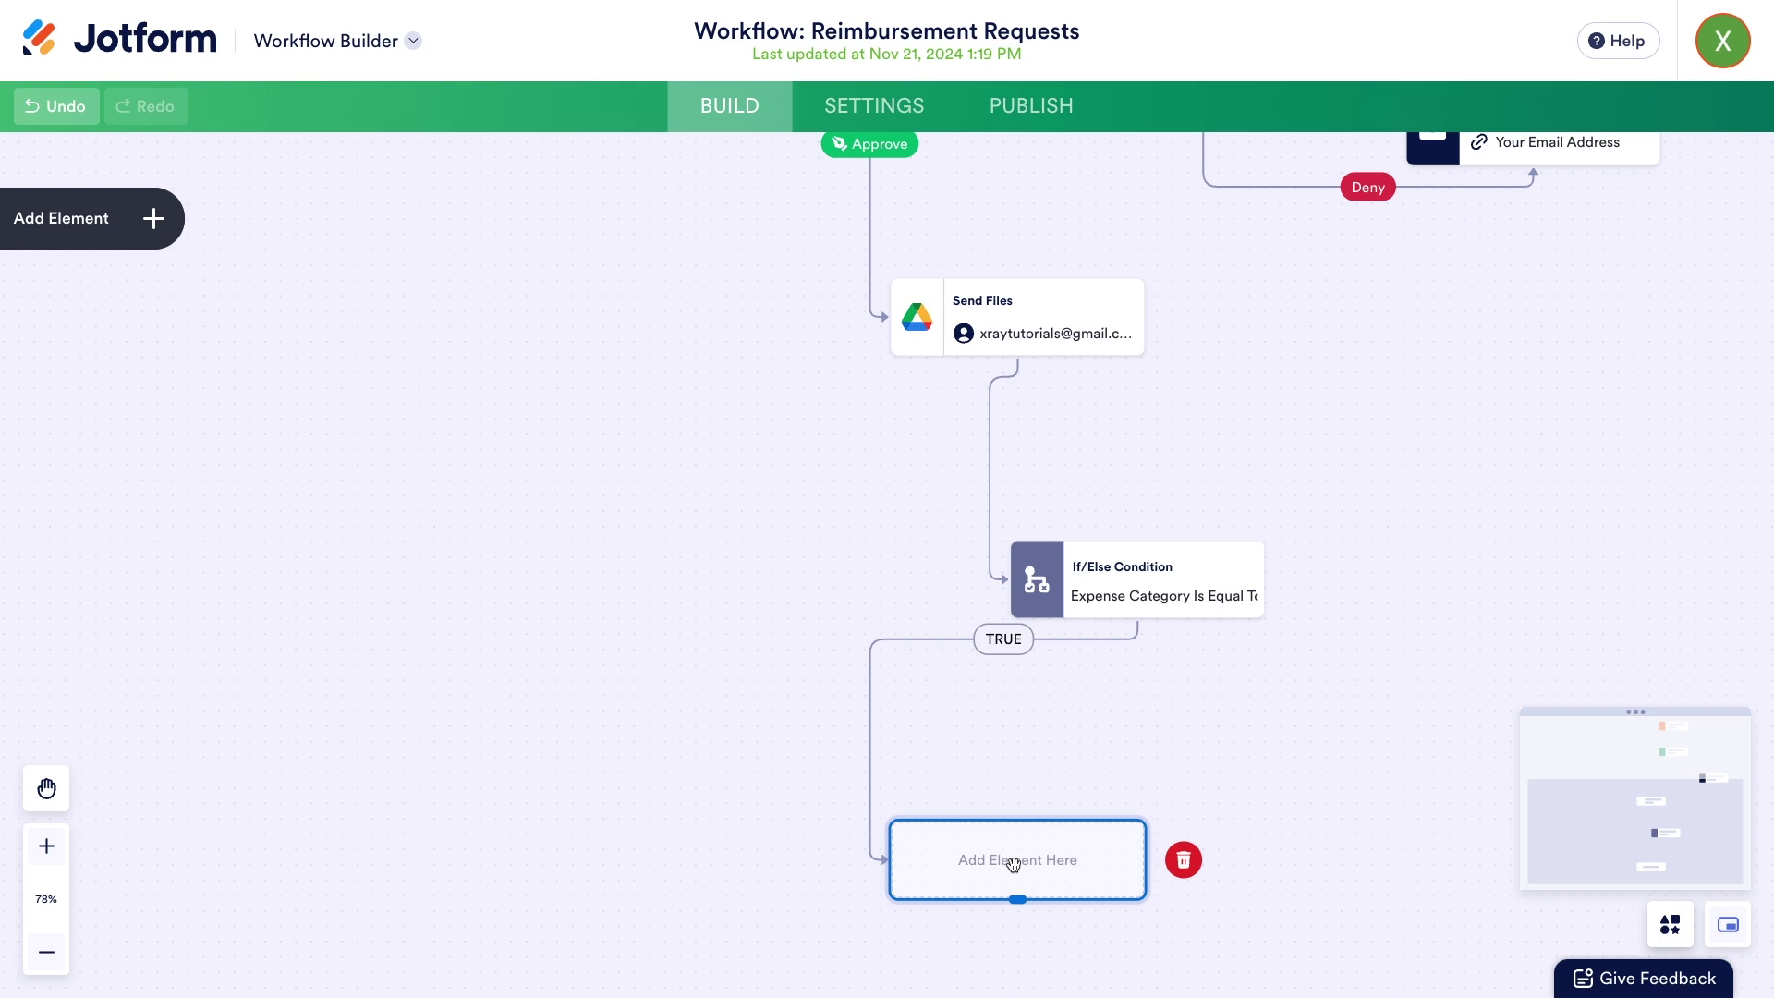
{"action": "left_click", "coordinate": [100, 248]}
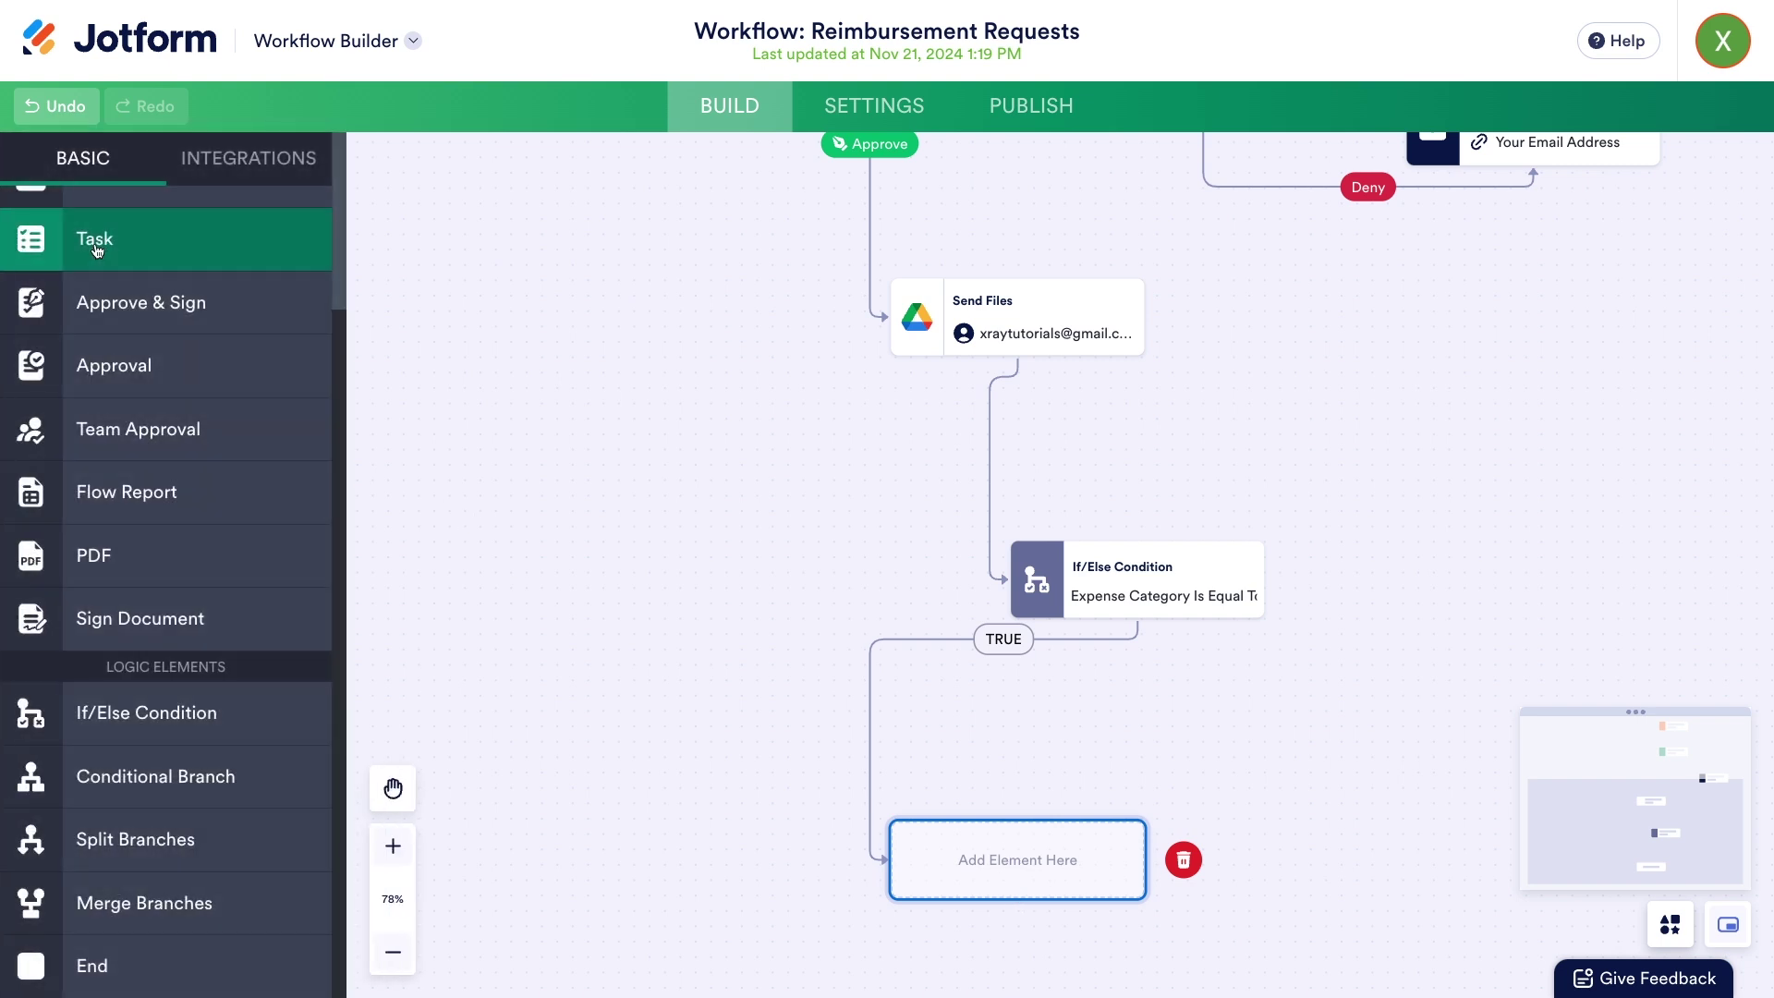
{"action": "left_click_drag", "start_coordinate": [118, 262], "coordinate": [917, 868]}
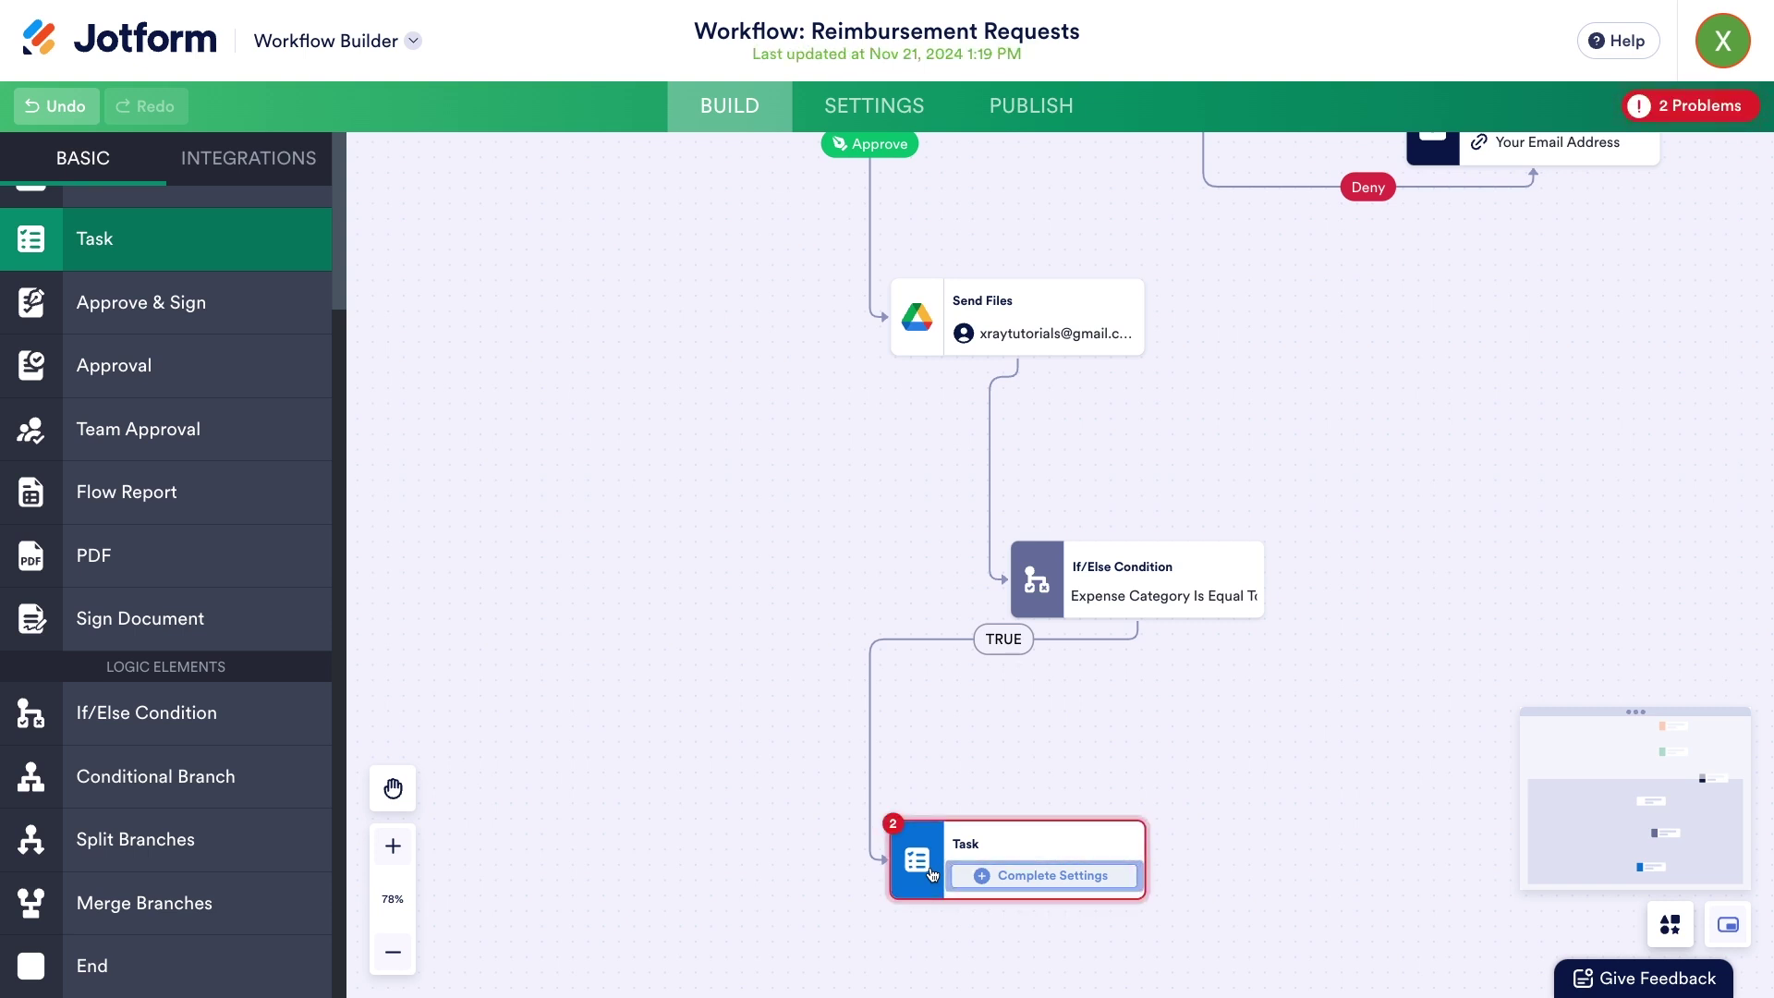
{"action": "left_click", "coordinate": [1060, 888]}
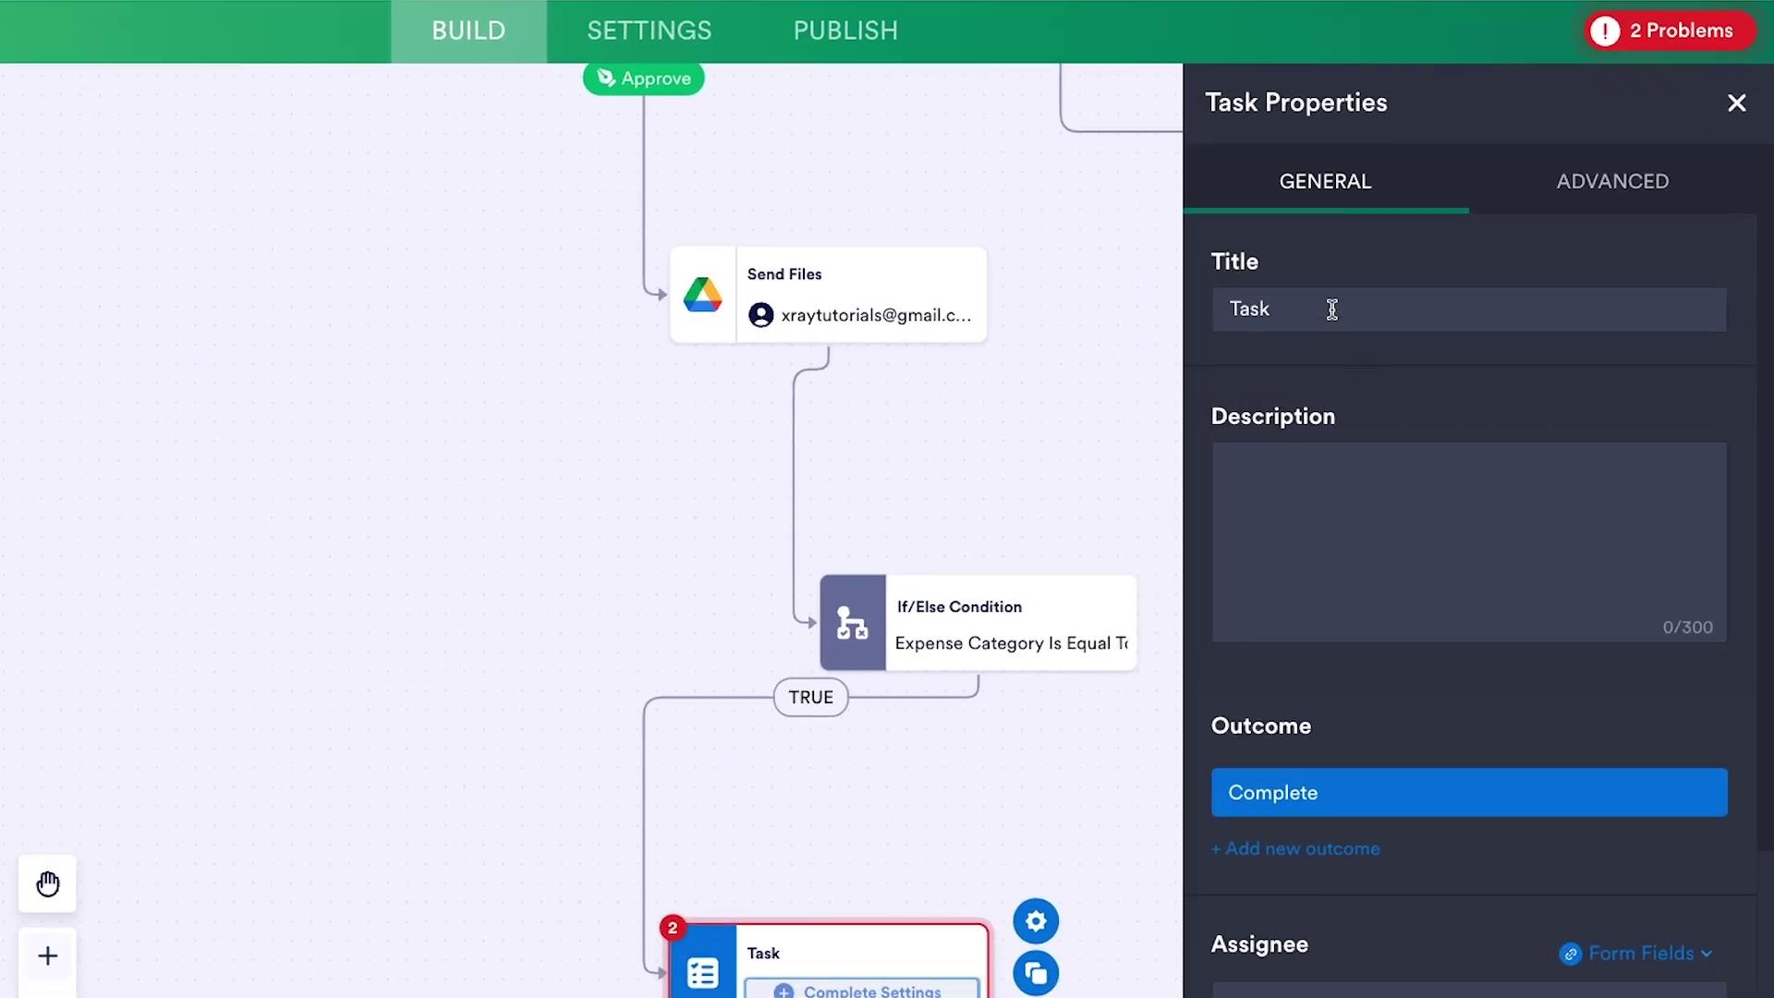
- Title the task 'Add software credentials to Password manager (if applicable)' and write its two-line description
{"action": "triple_click", "coordinate": [1405, 324]}
{"action": "type", "text": "Add software credentials to Password manager (if applicable)"}
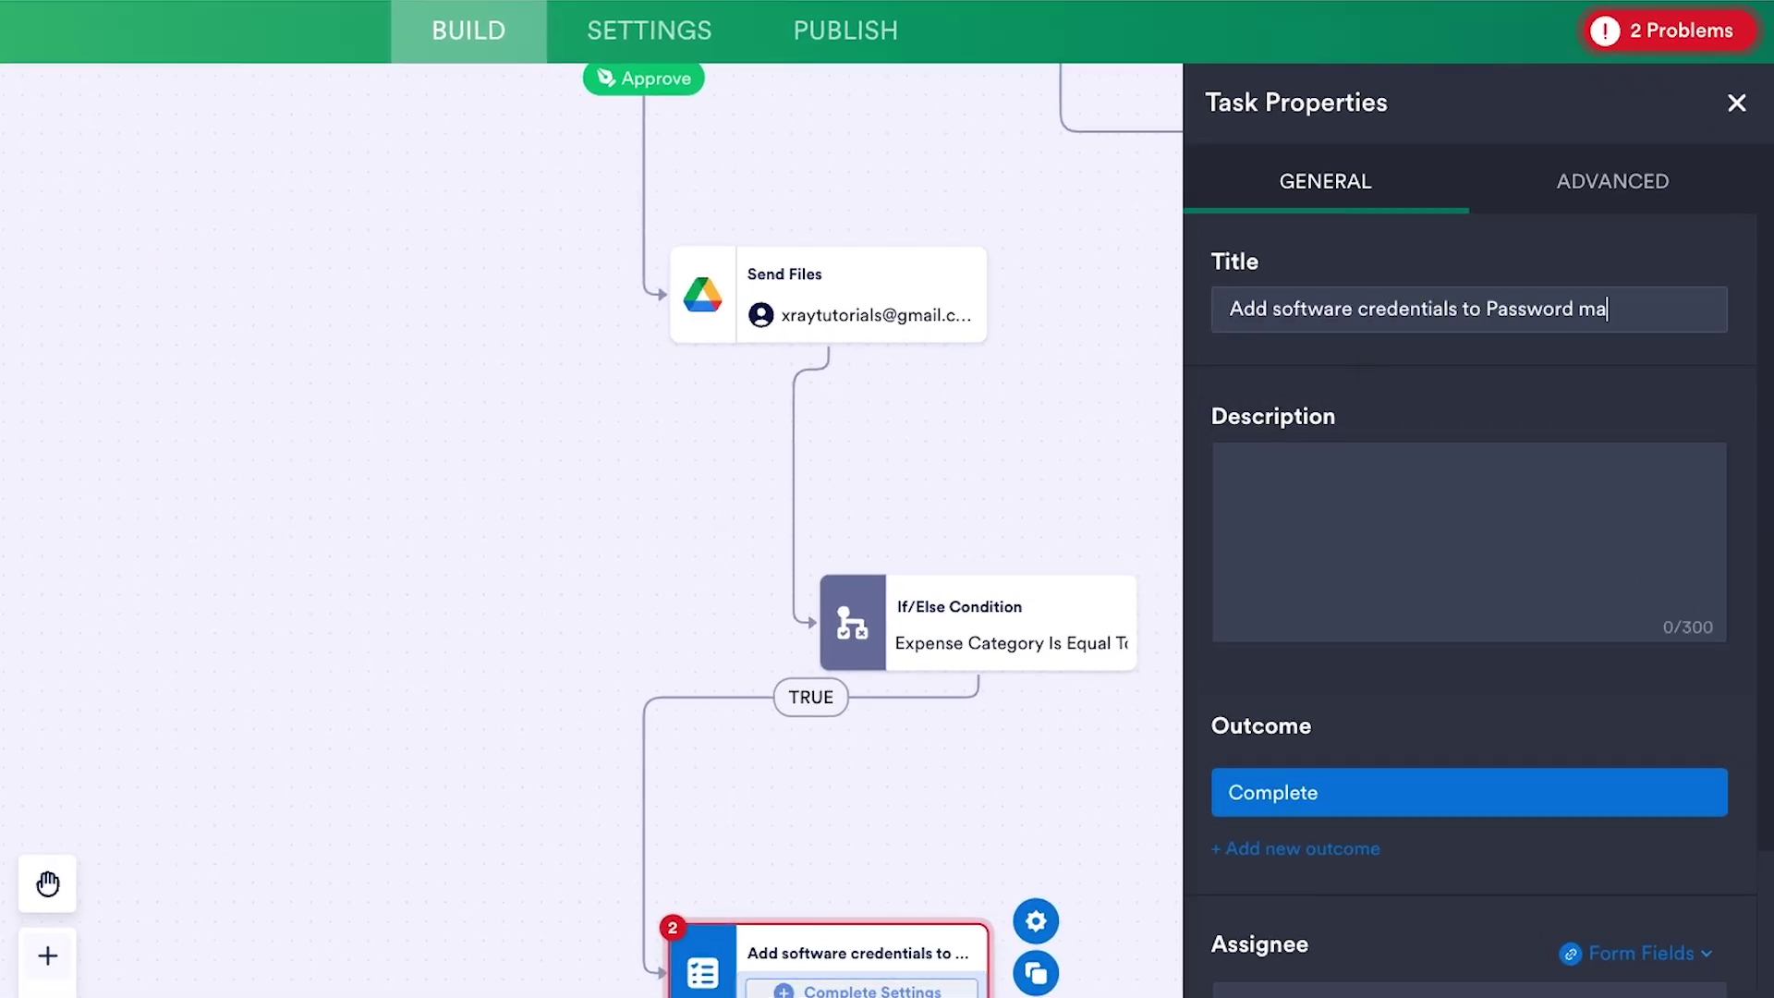
{"action": "left_click", "coordinate": [1342, 490]}
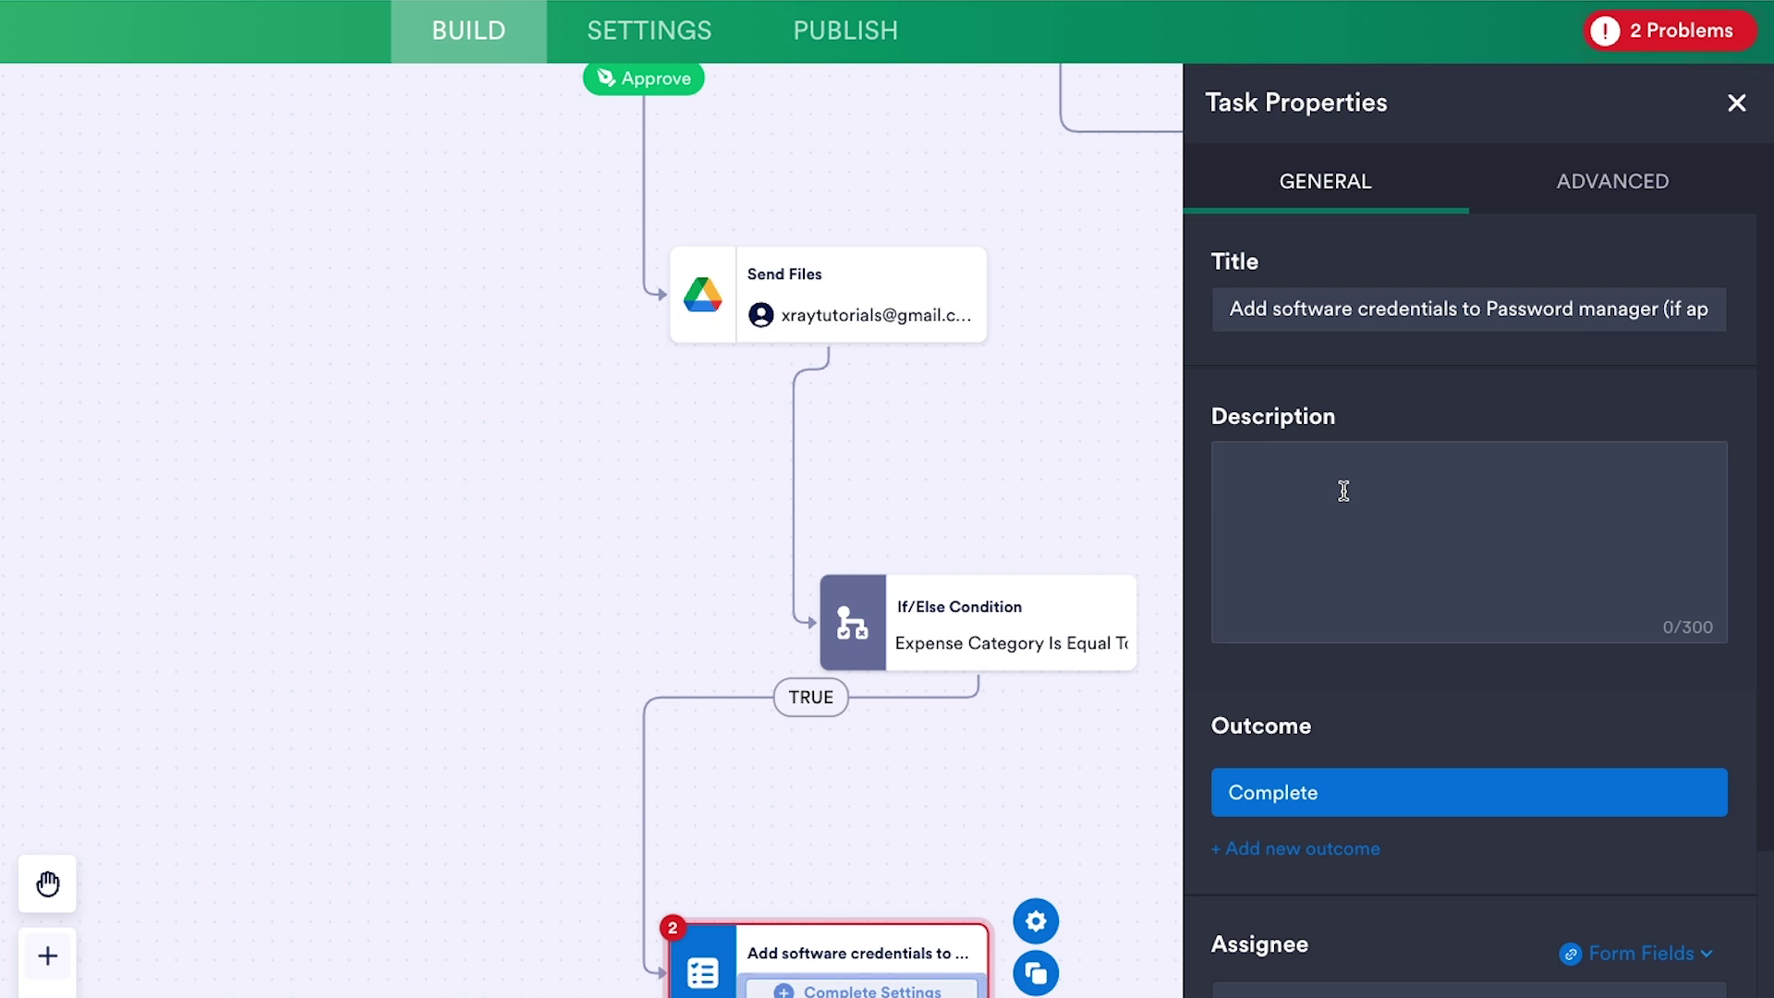
{"action": "type", "text": "Your recent request to be reimbursed for a software purchase was approved."}
{"action": "key", "text": "Return"}
{"action": "key", "text": "Return"}
{"action": "type", "text": "Please add credentials for the "}
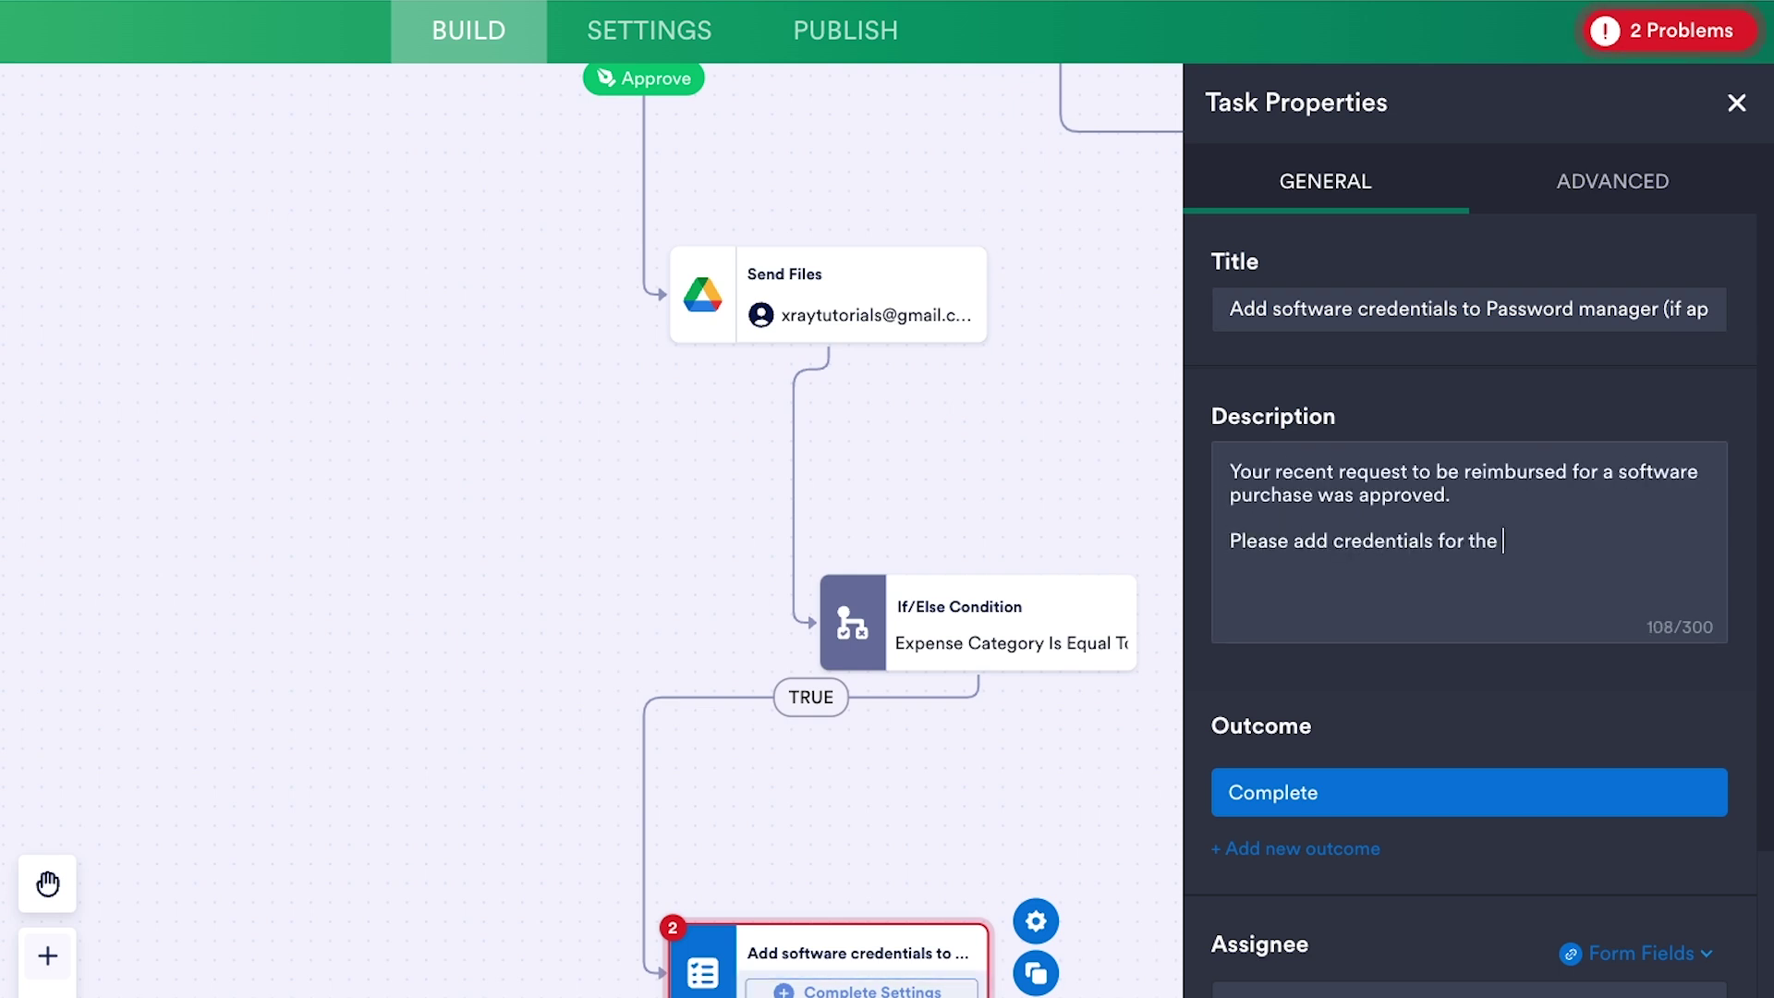
{"action": "type", "text": "company account to our password manager, if applicable."}
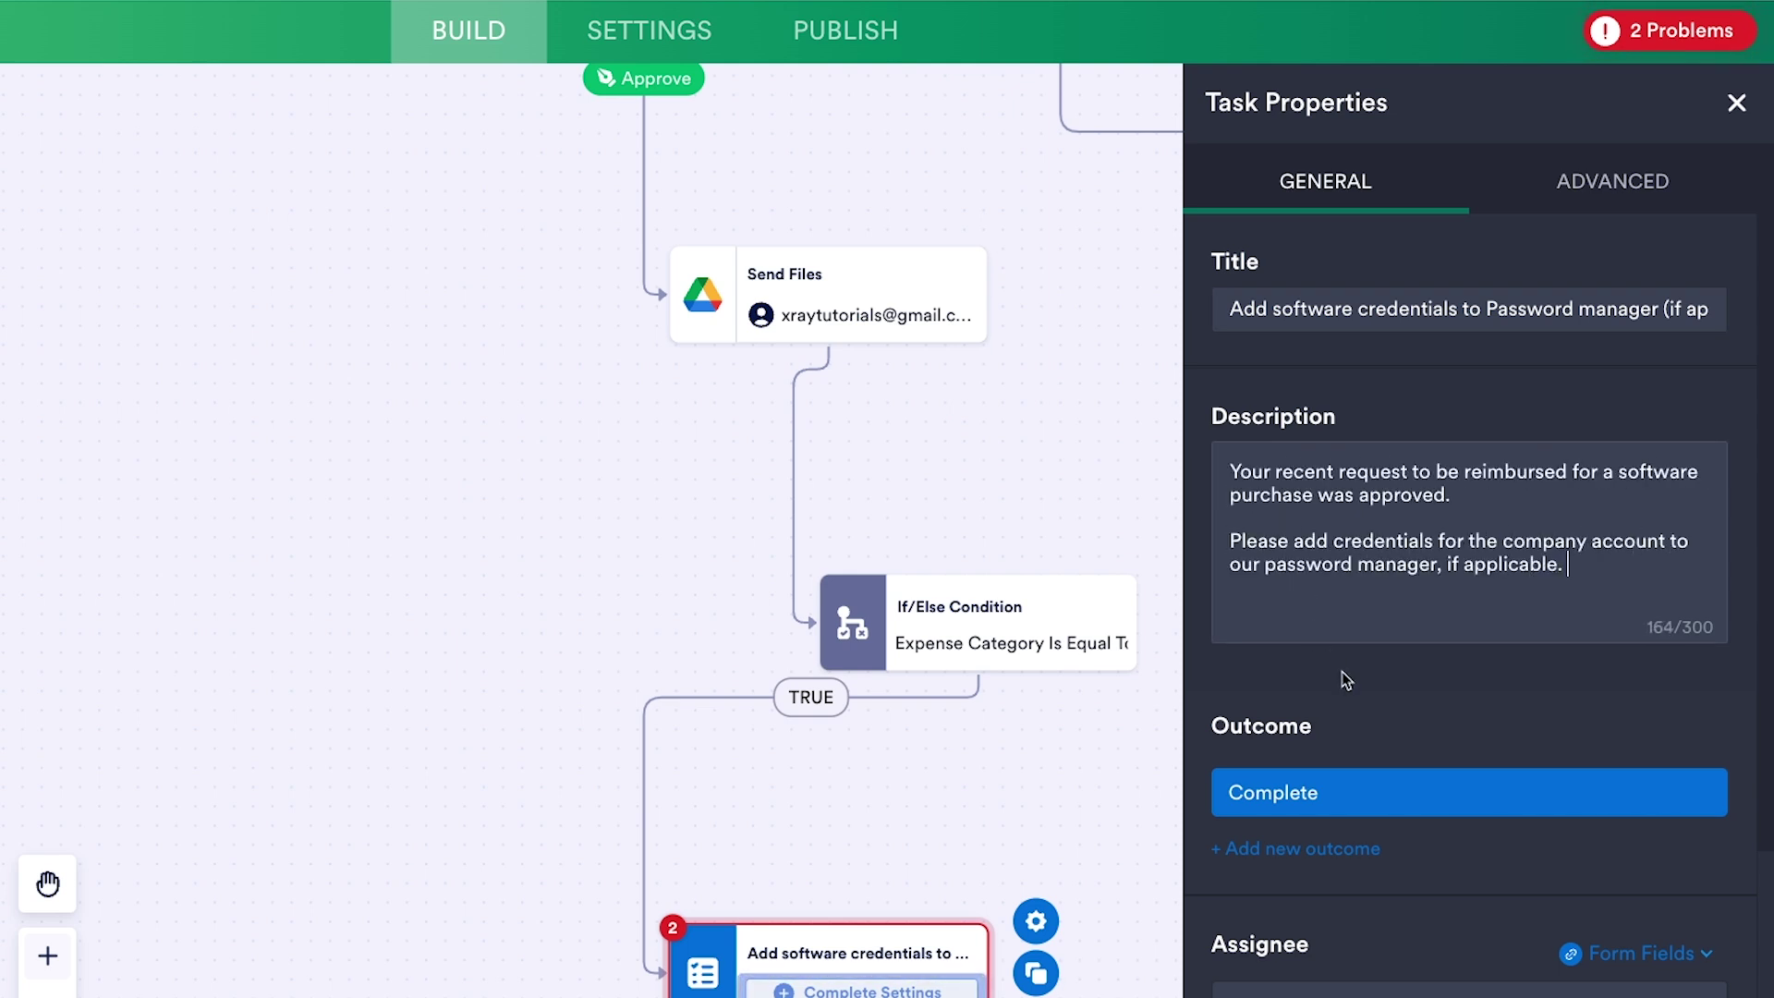
- Assign the task to the Your Email Address form field
{"action": "scroll", "coordinate": [1339, 678], "scroll_direction": "down", "scroll_amount": 2}
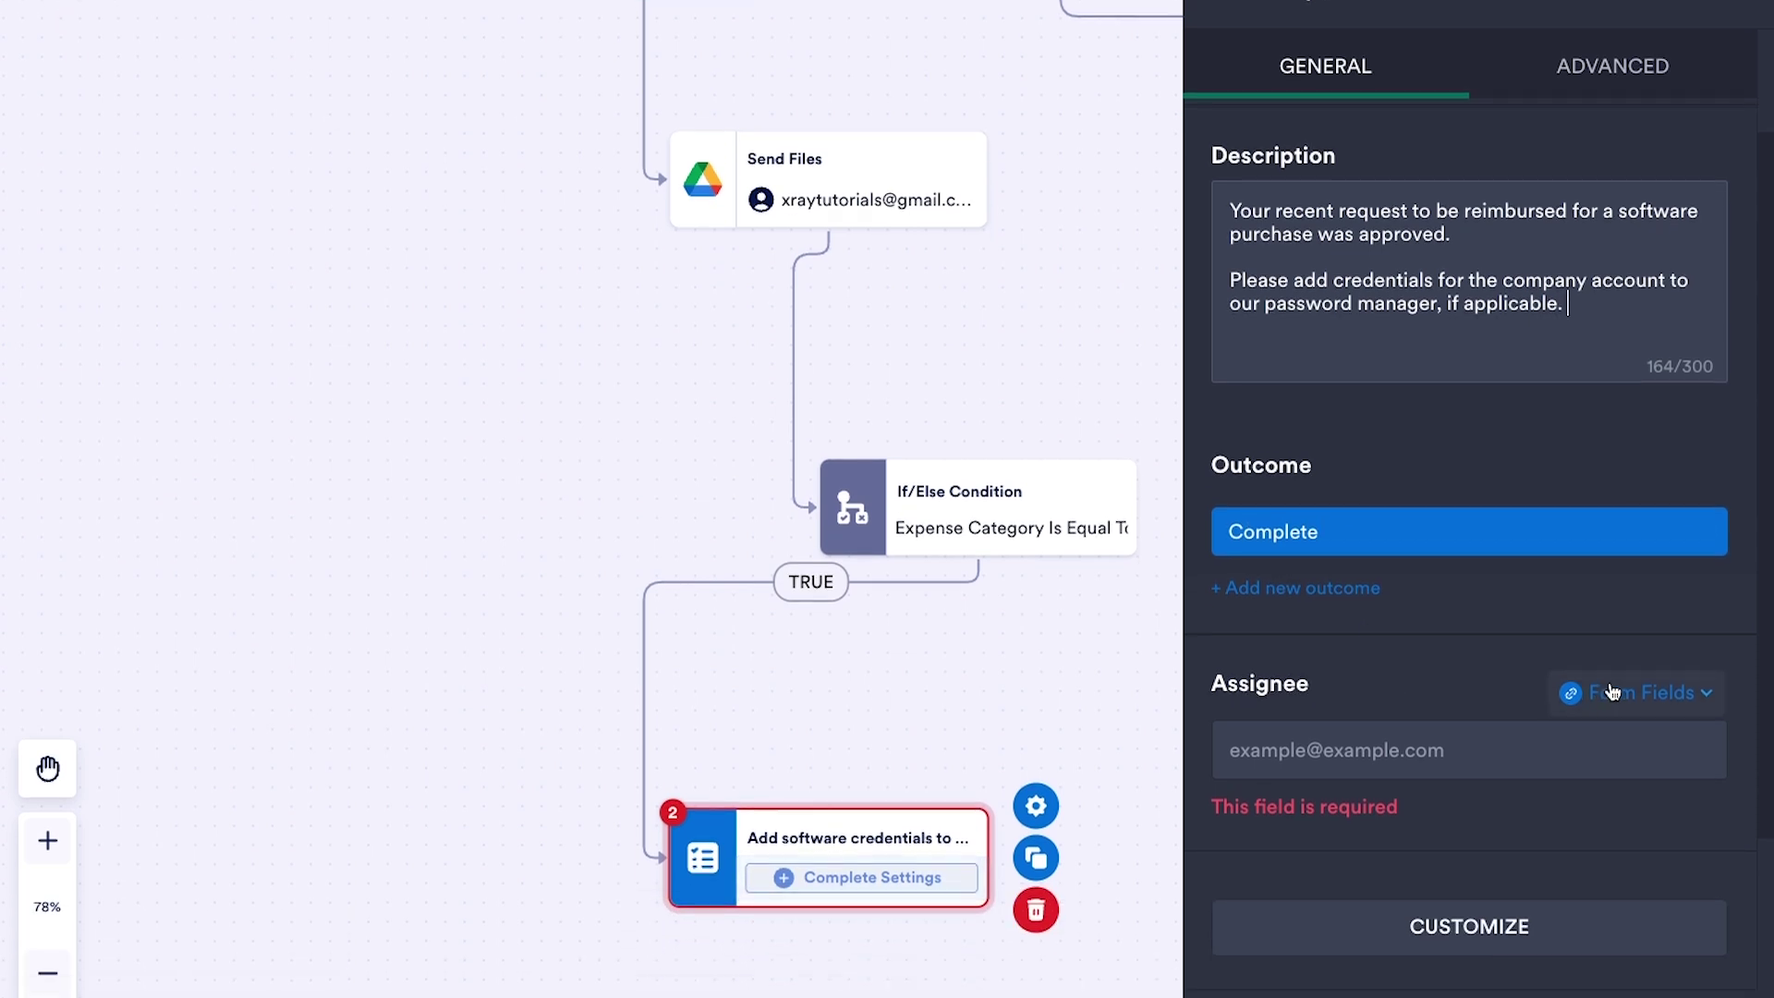
{"action": "left_click", "coordinate": [1618, 808]}
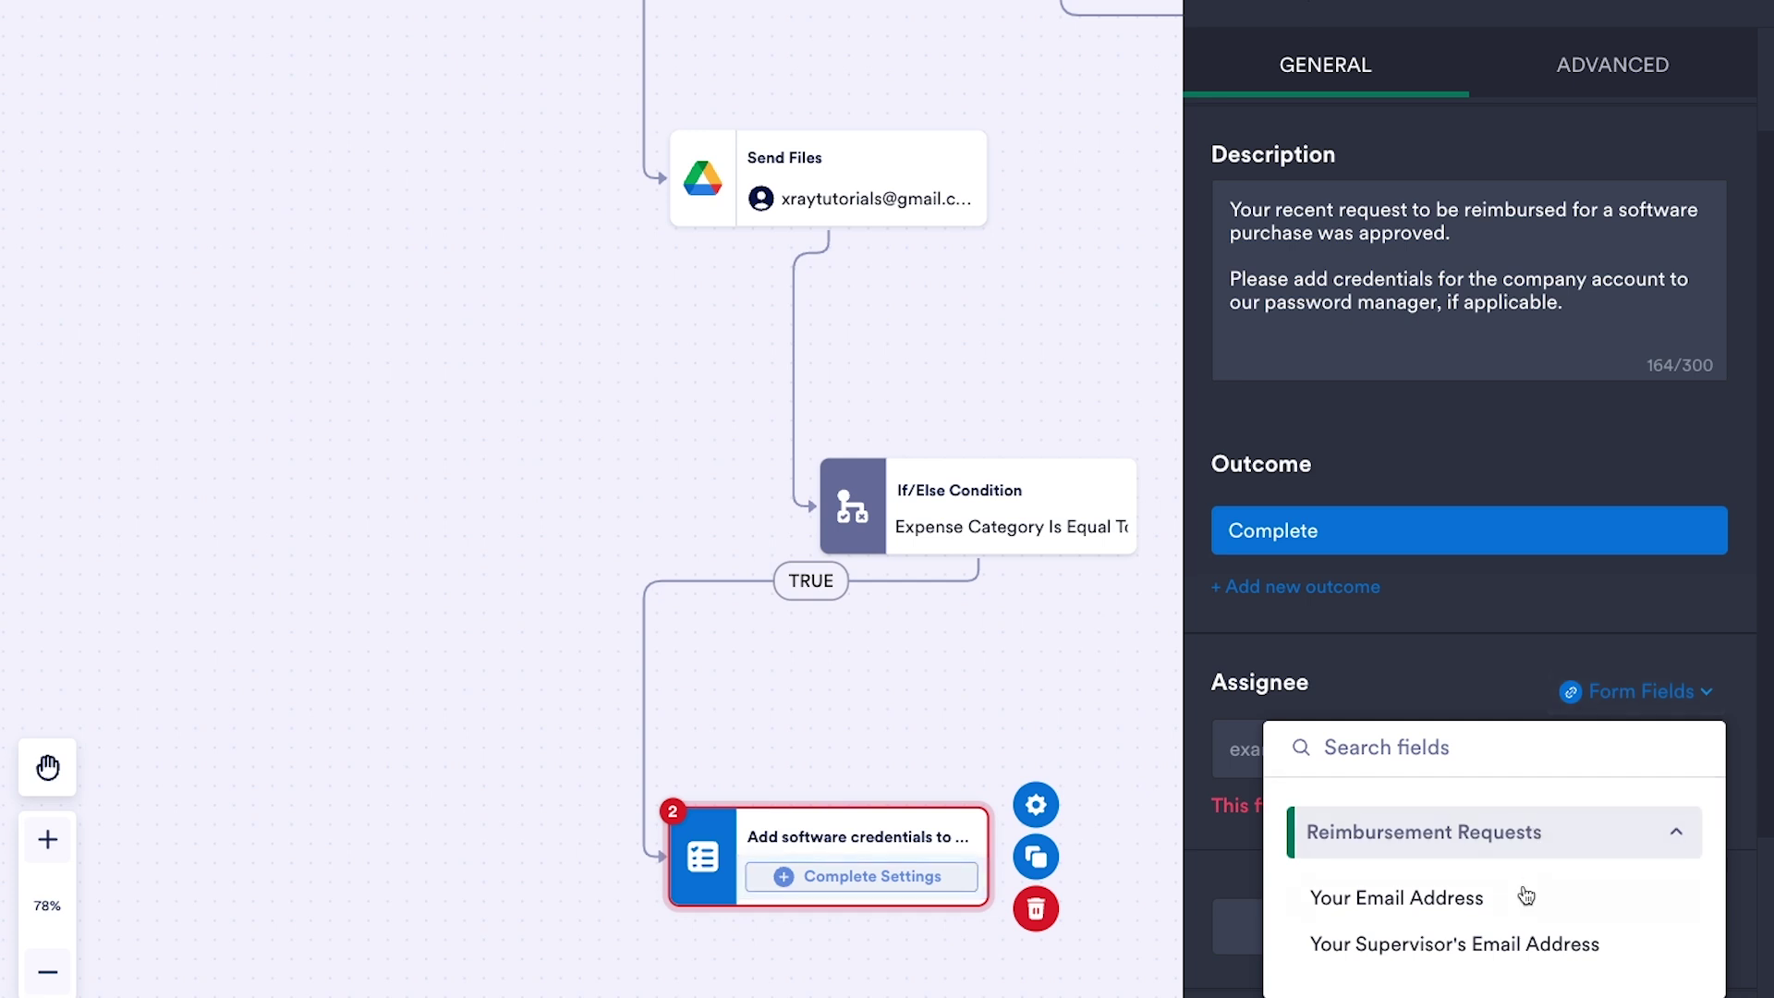
{"action": "left_click", "coordinate": [1479, 909]}
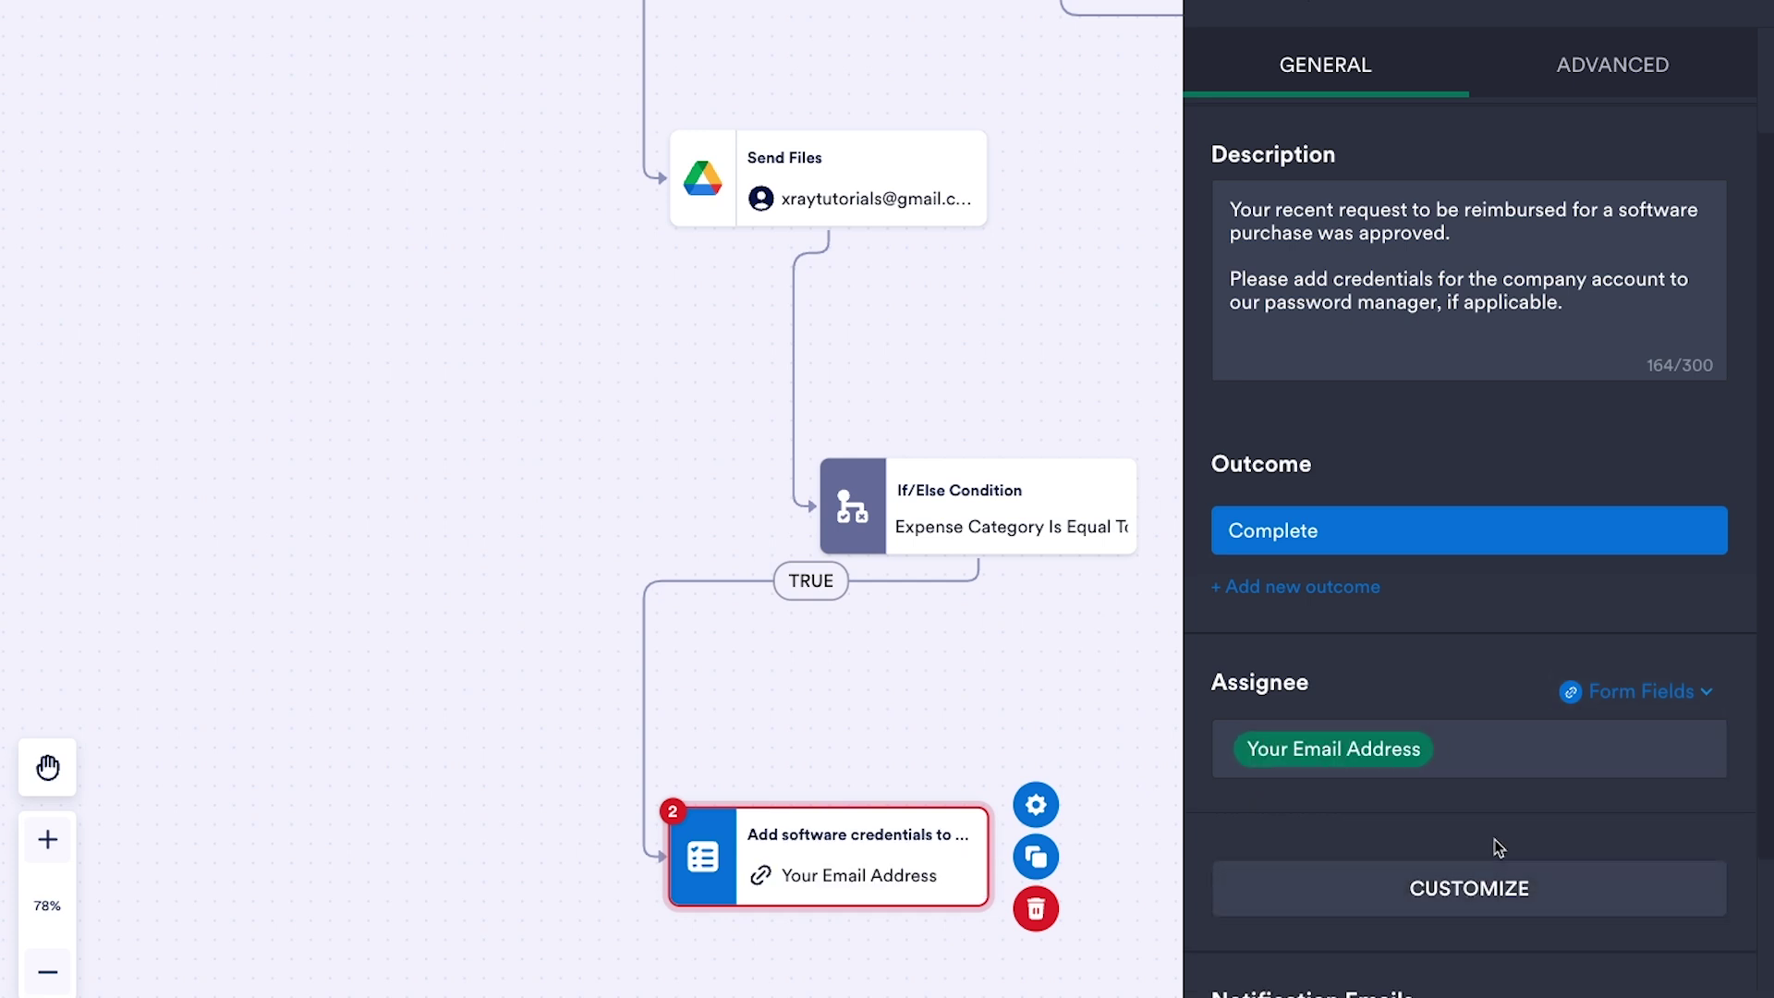
{"action": "scroll", "coordinate": [1498, 847], "scroll_direction": "down", "scroll_amount": 3}
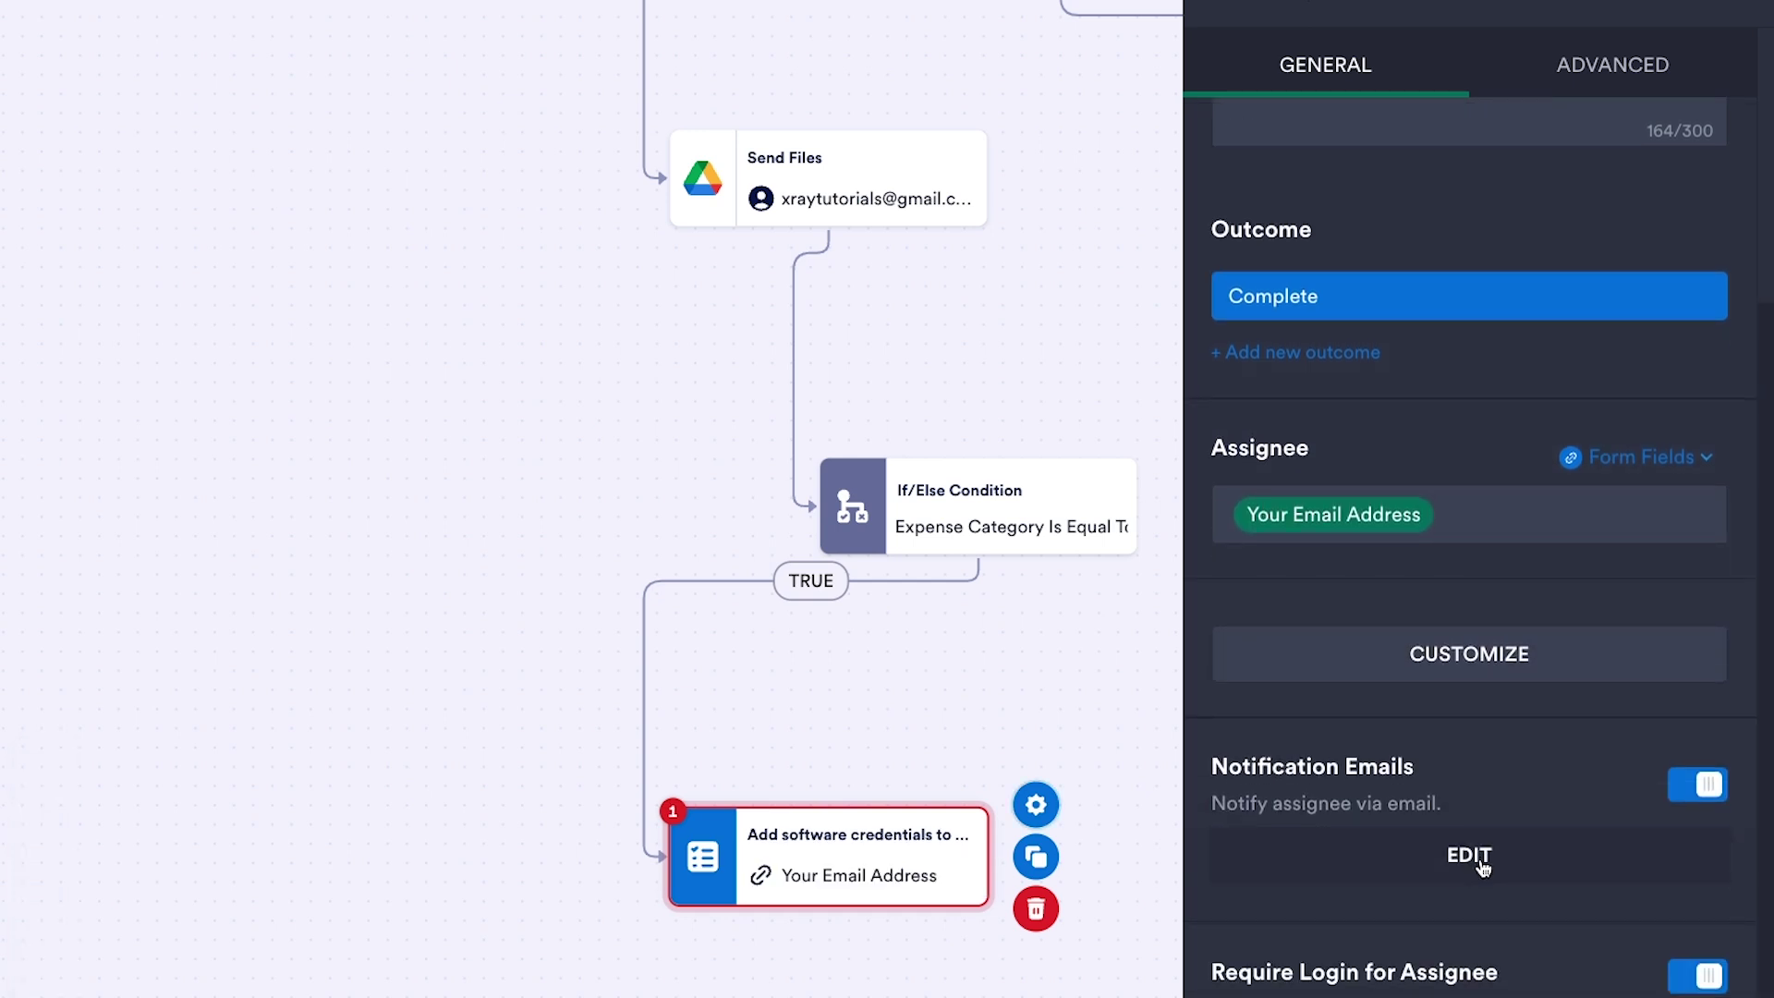
- Change the task notification subject to 'You have a new task to complete'
{"action": "left_click", "coordinate": [1482, 867]}
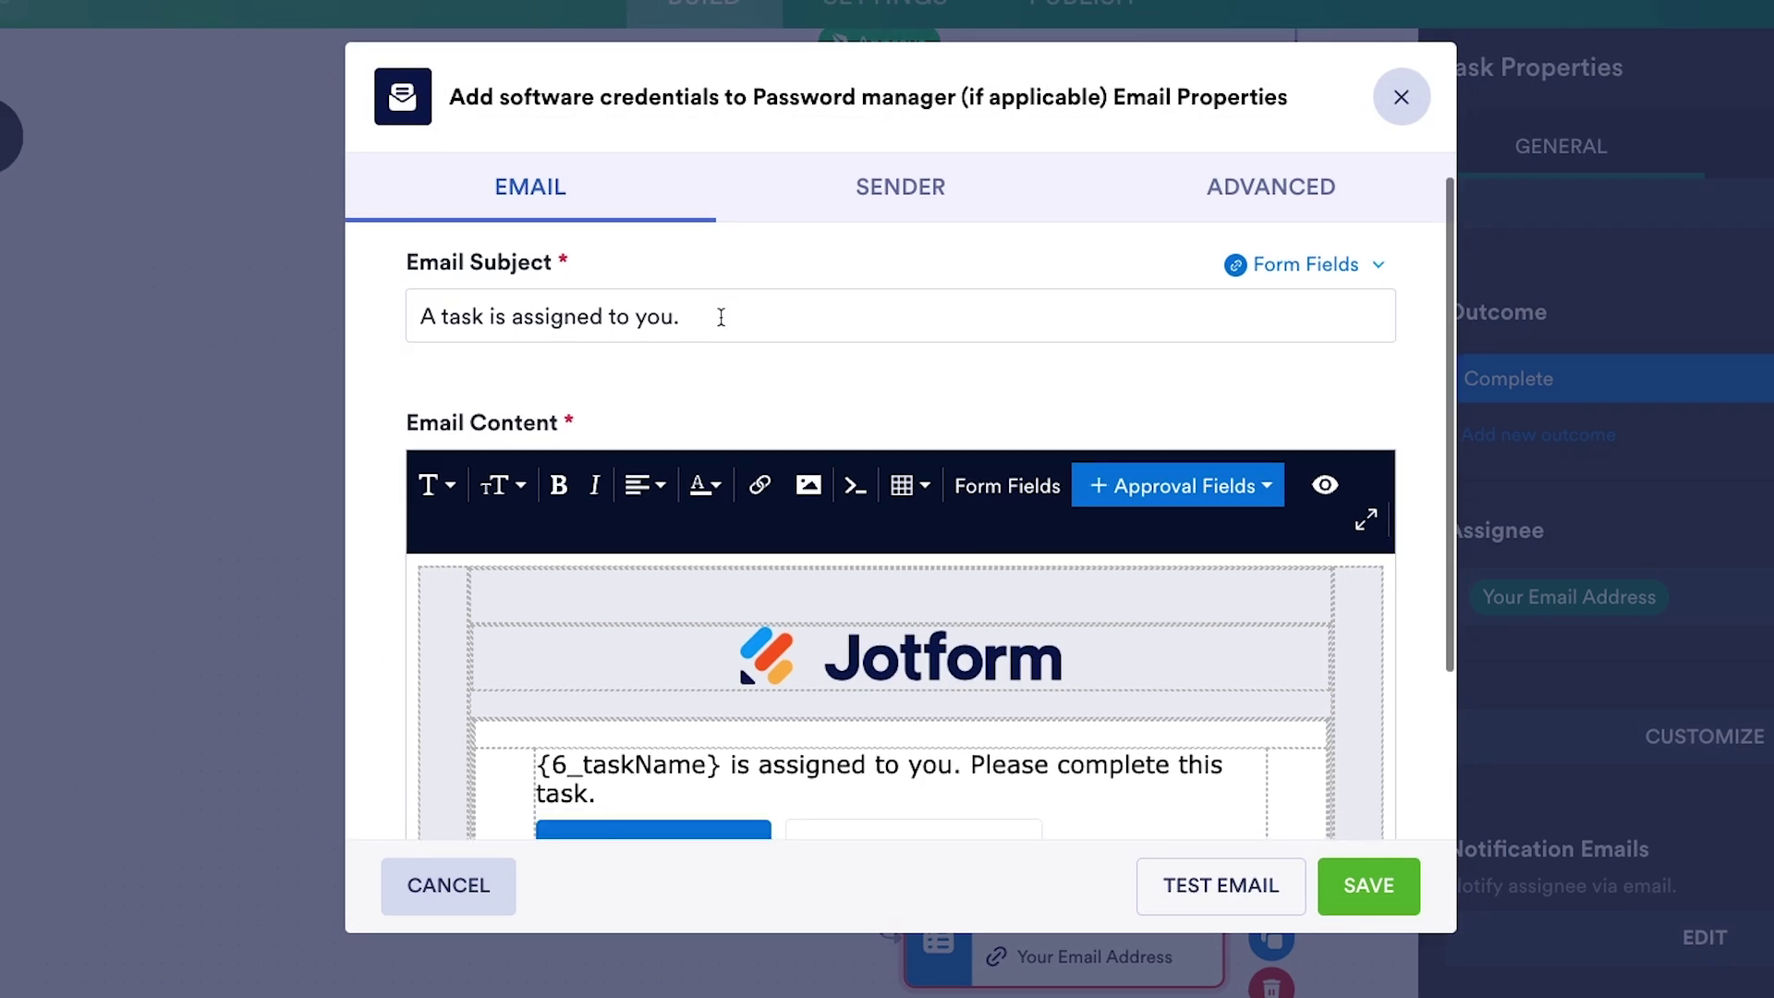
{"action": "left_click", "coordinate": [721, 317]}
{"action": "key", "text": "ctrl+a"}
{"action": "type", "text": "You have a new task to complete"}
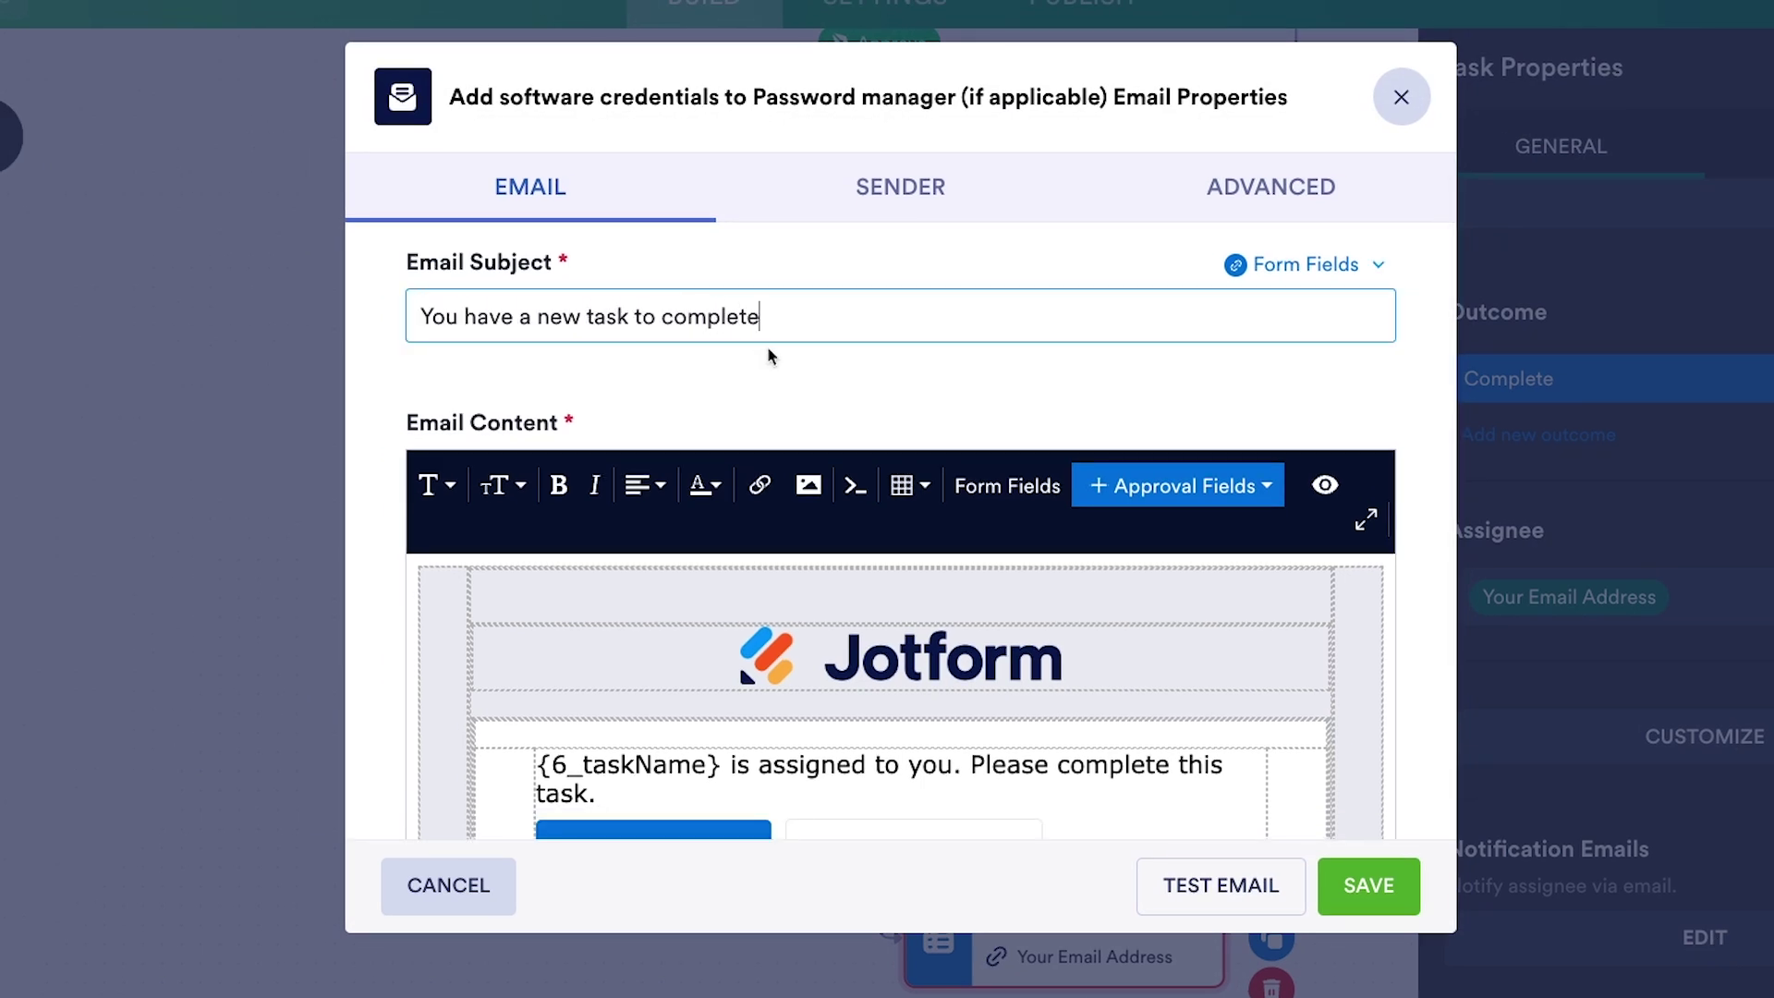
- Reword the notification body into a new-task message about the software reimbursement, and save
{"action": "scroll", "coordinate": [795, 362], "scroll_direction": "down", "scroll_amount": 3}
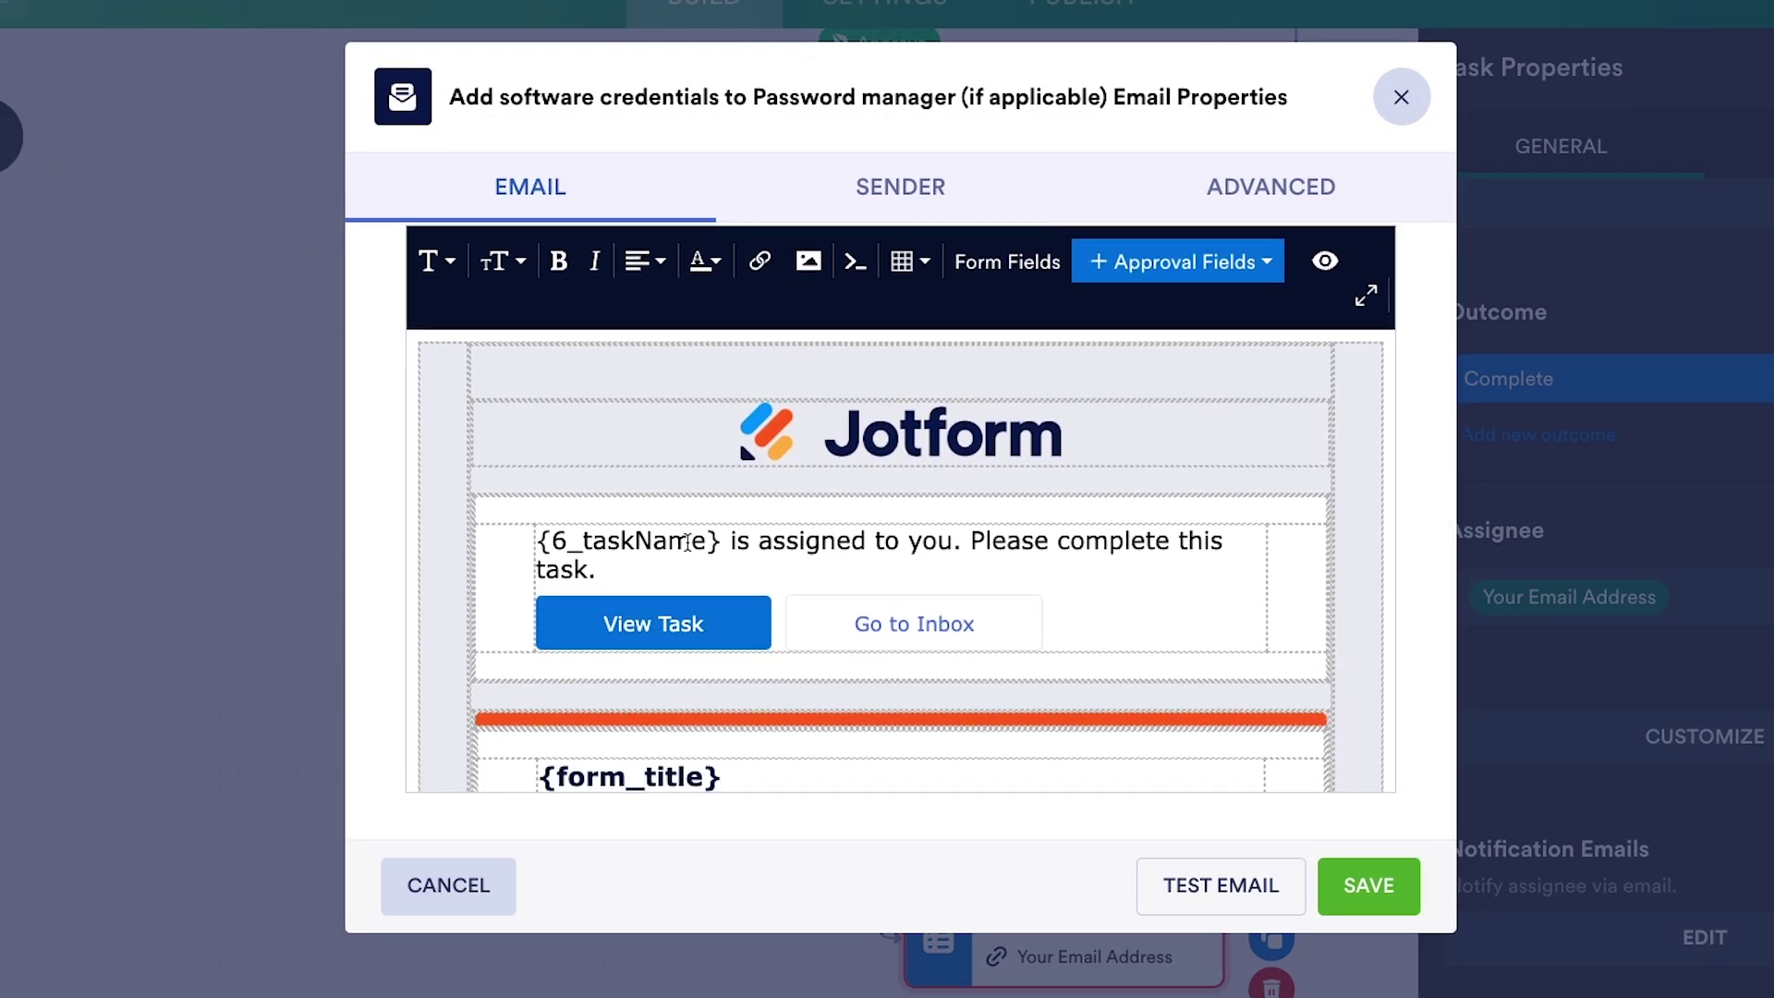
{"action": "left_click", "coordinate": [539, 541]}
{"action": "type", "text": "You have a new task to complete:"}
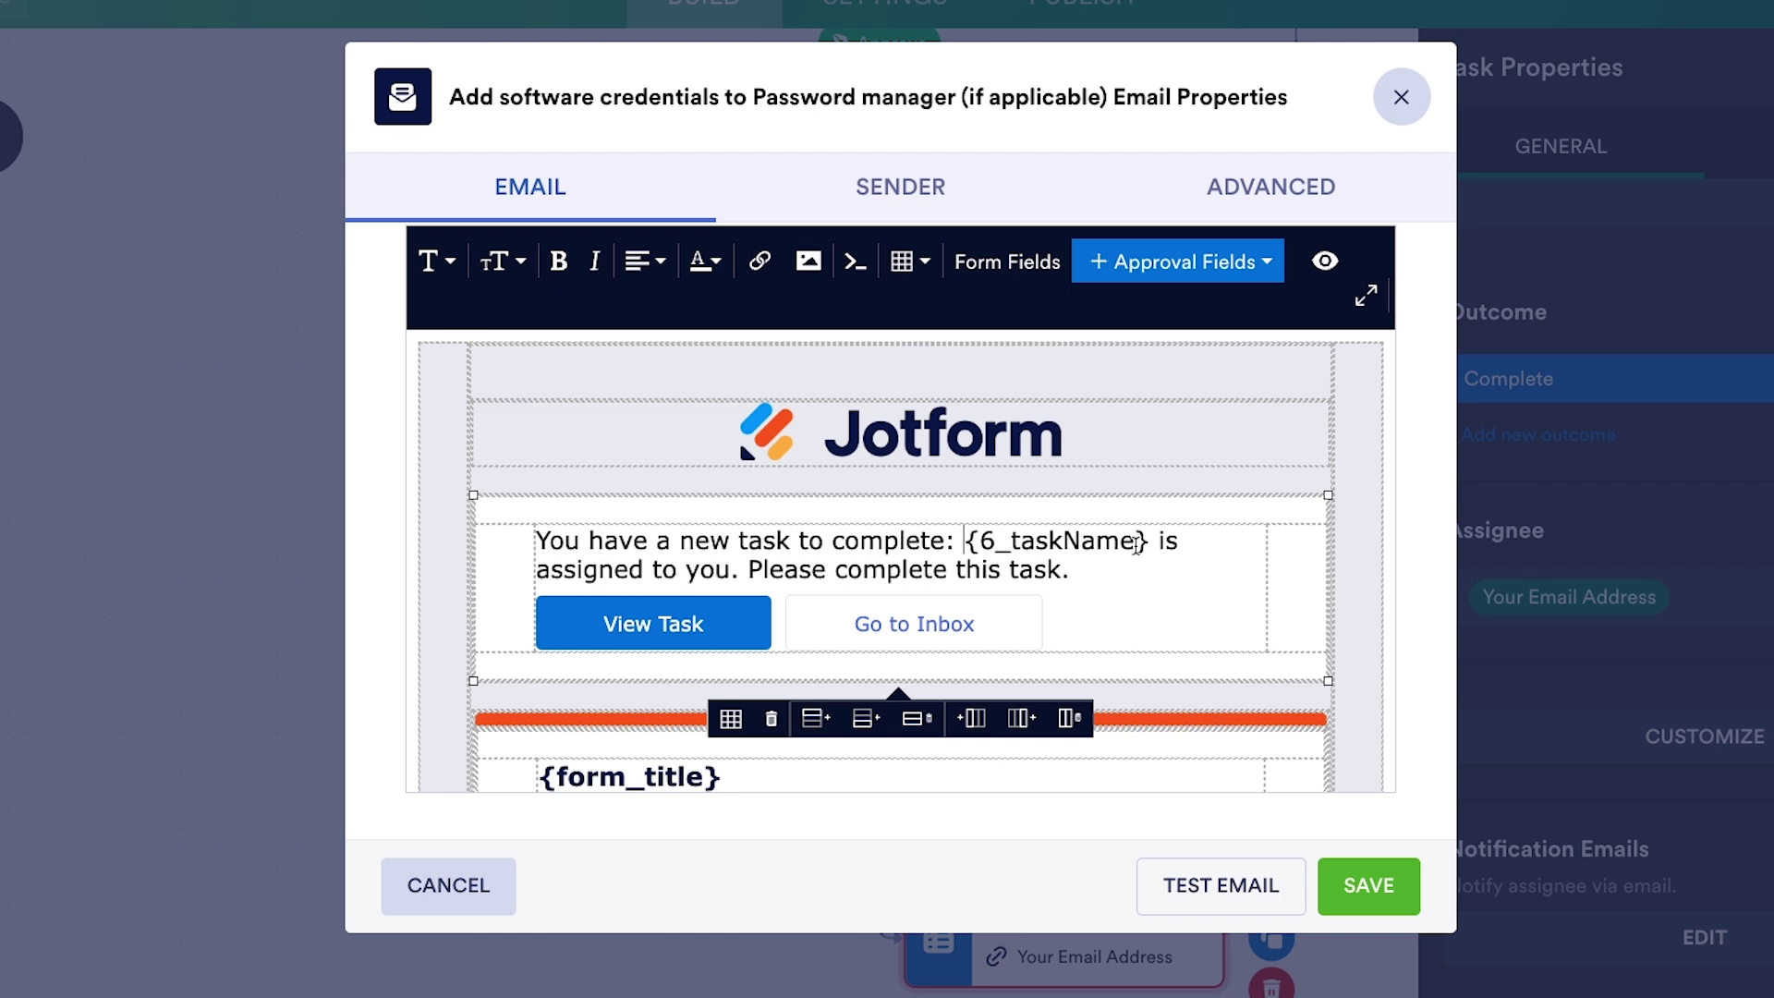
{"action": "left_click_drag", "start_coordinate": [1155, 543], "coordinate": [741, 570]}
{"action": "key", "text": "Delete"}
{"action": "key", "text": "Delete"}
{"action": "key", "text": "Delete"}
{"action": "key", "text": "Return"}
{"action": "left_click_drag", "start_coordinate": [621, 610], "coordinate": [860, 610]}
{"action": "type", "text": "mark this task as complet"}
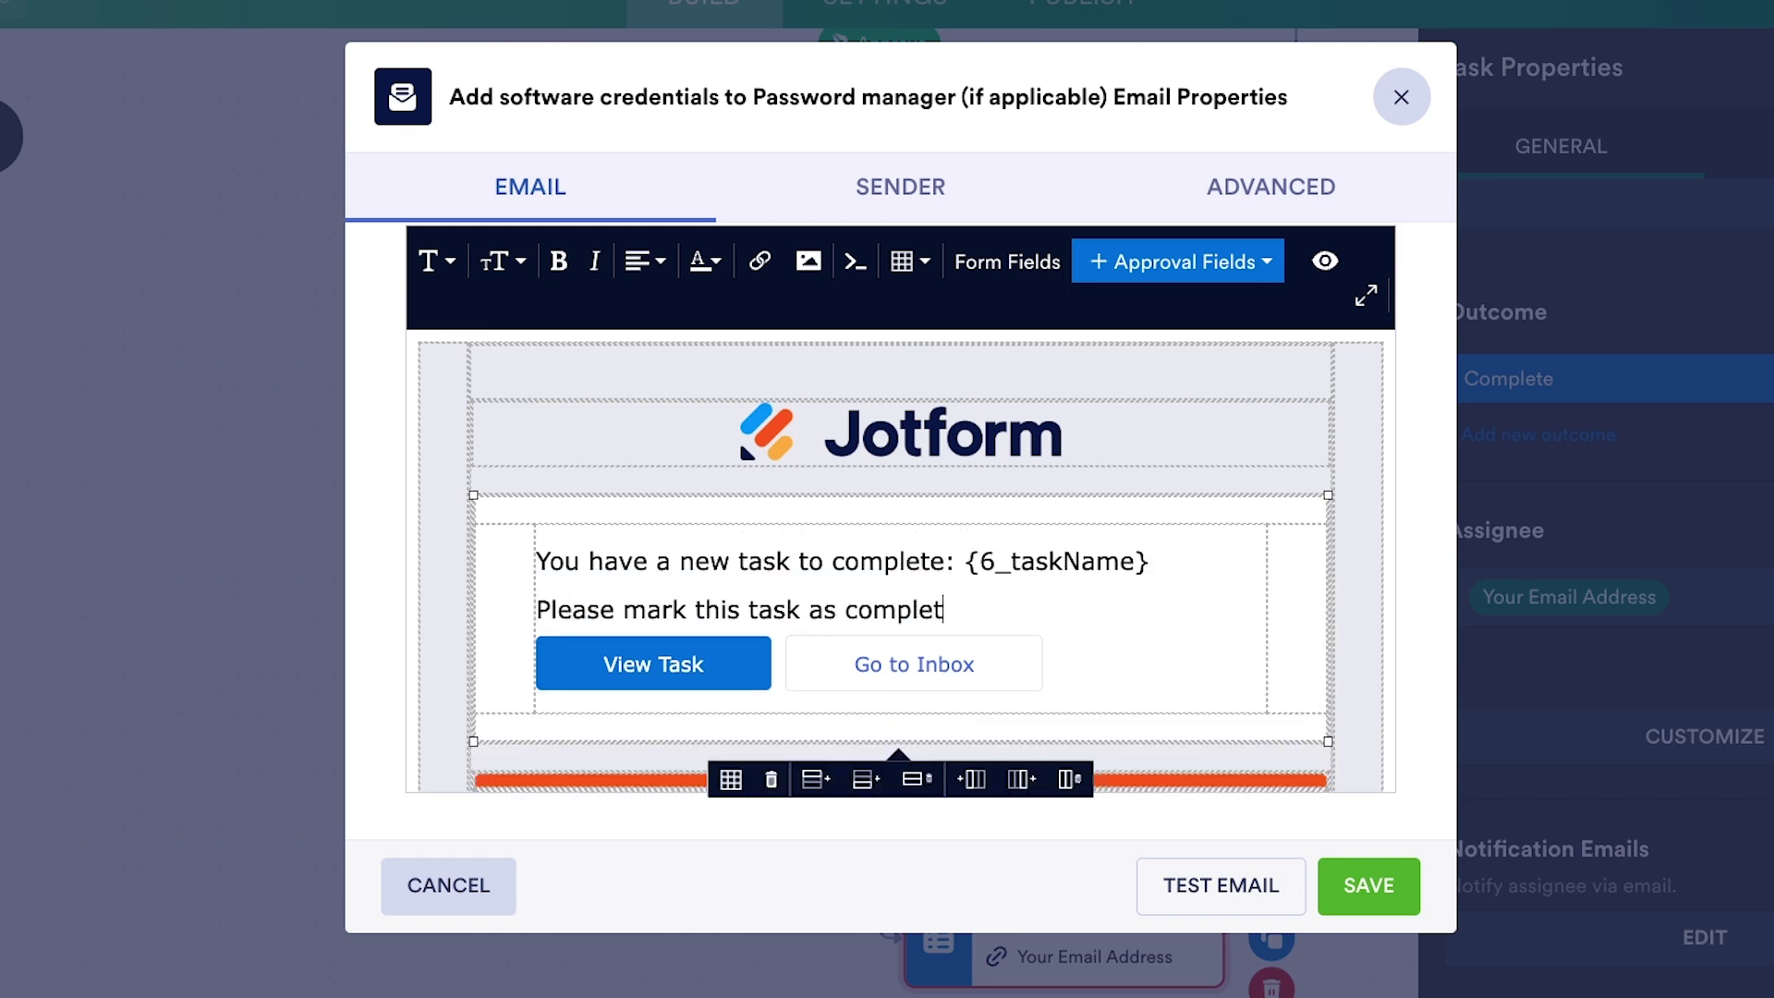
{"action": "type", "text": "e when finished."}
{"action": "left_click", "coordinate": [1149, 561]}
{"action": "key", "text": "Return"}
{"action": "type", "text": "This task pertains to your recent request for a software"}
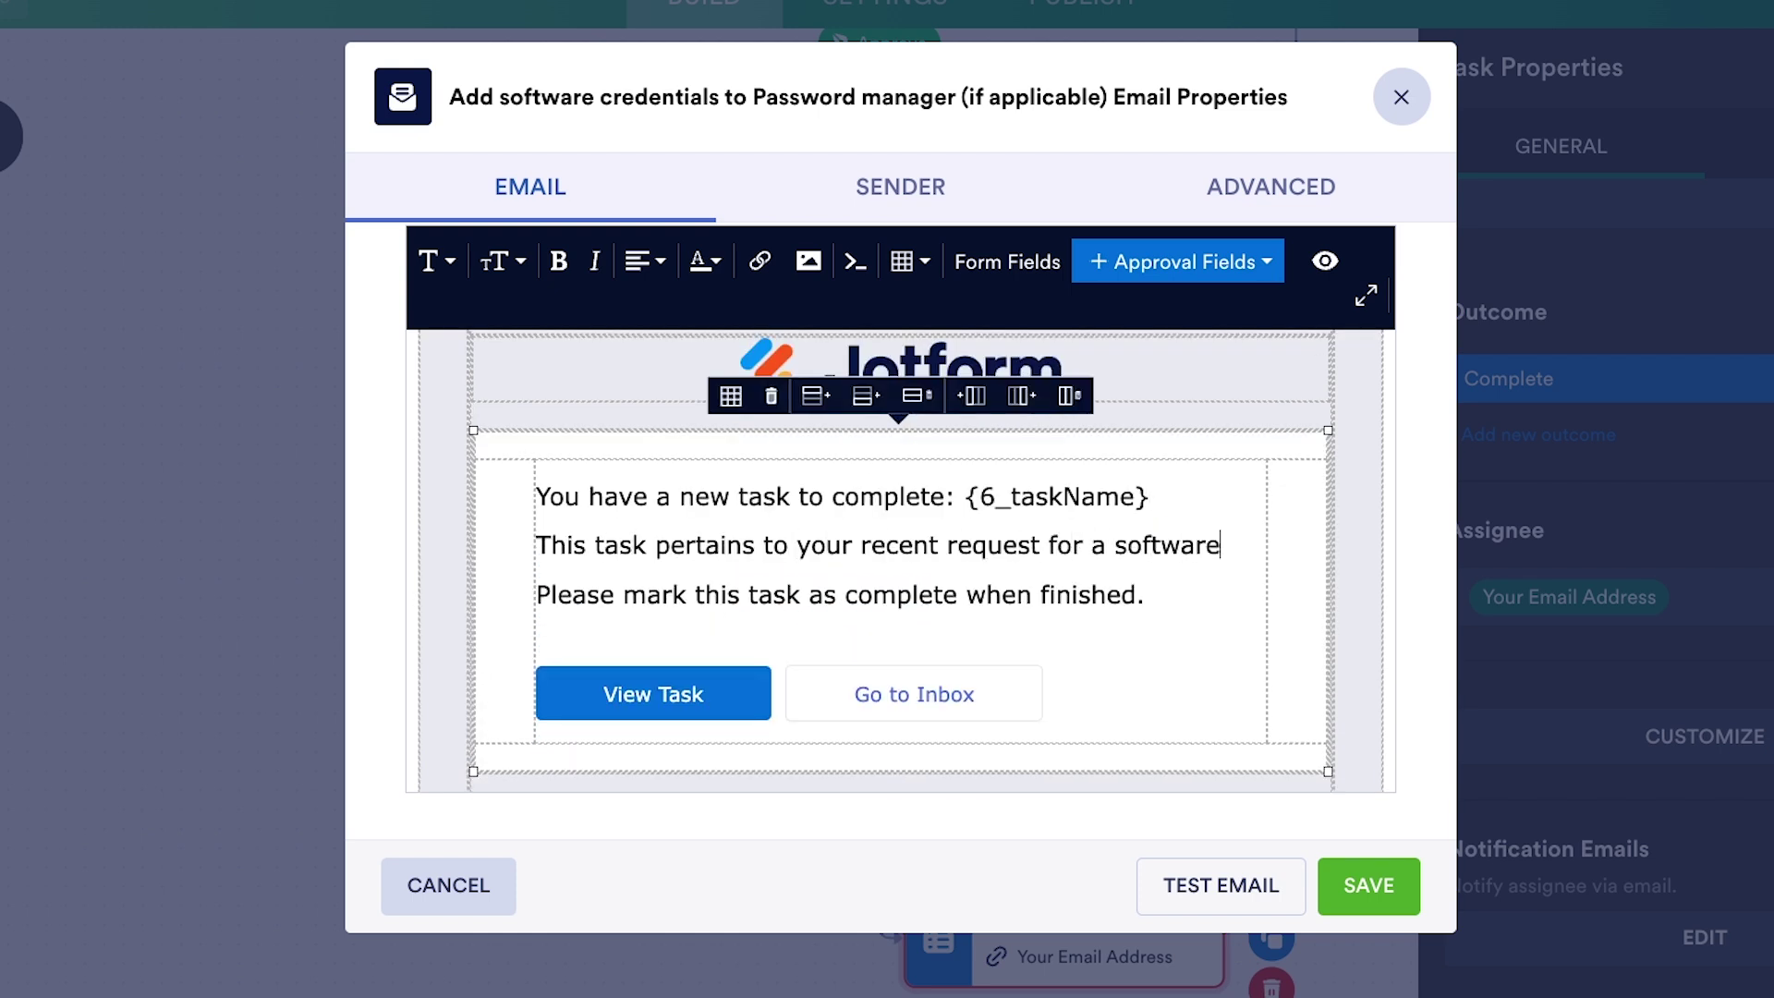
{"action": "type", "text": " reimbursement (details below)."}
{"action": "left_click", "coordinate": [1362, 883]}
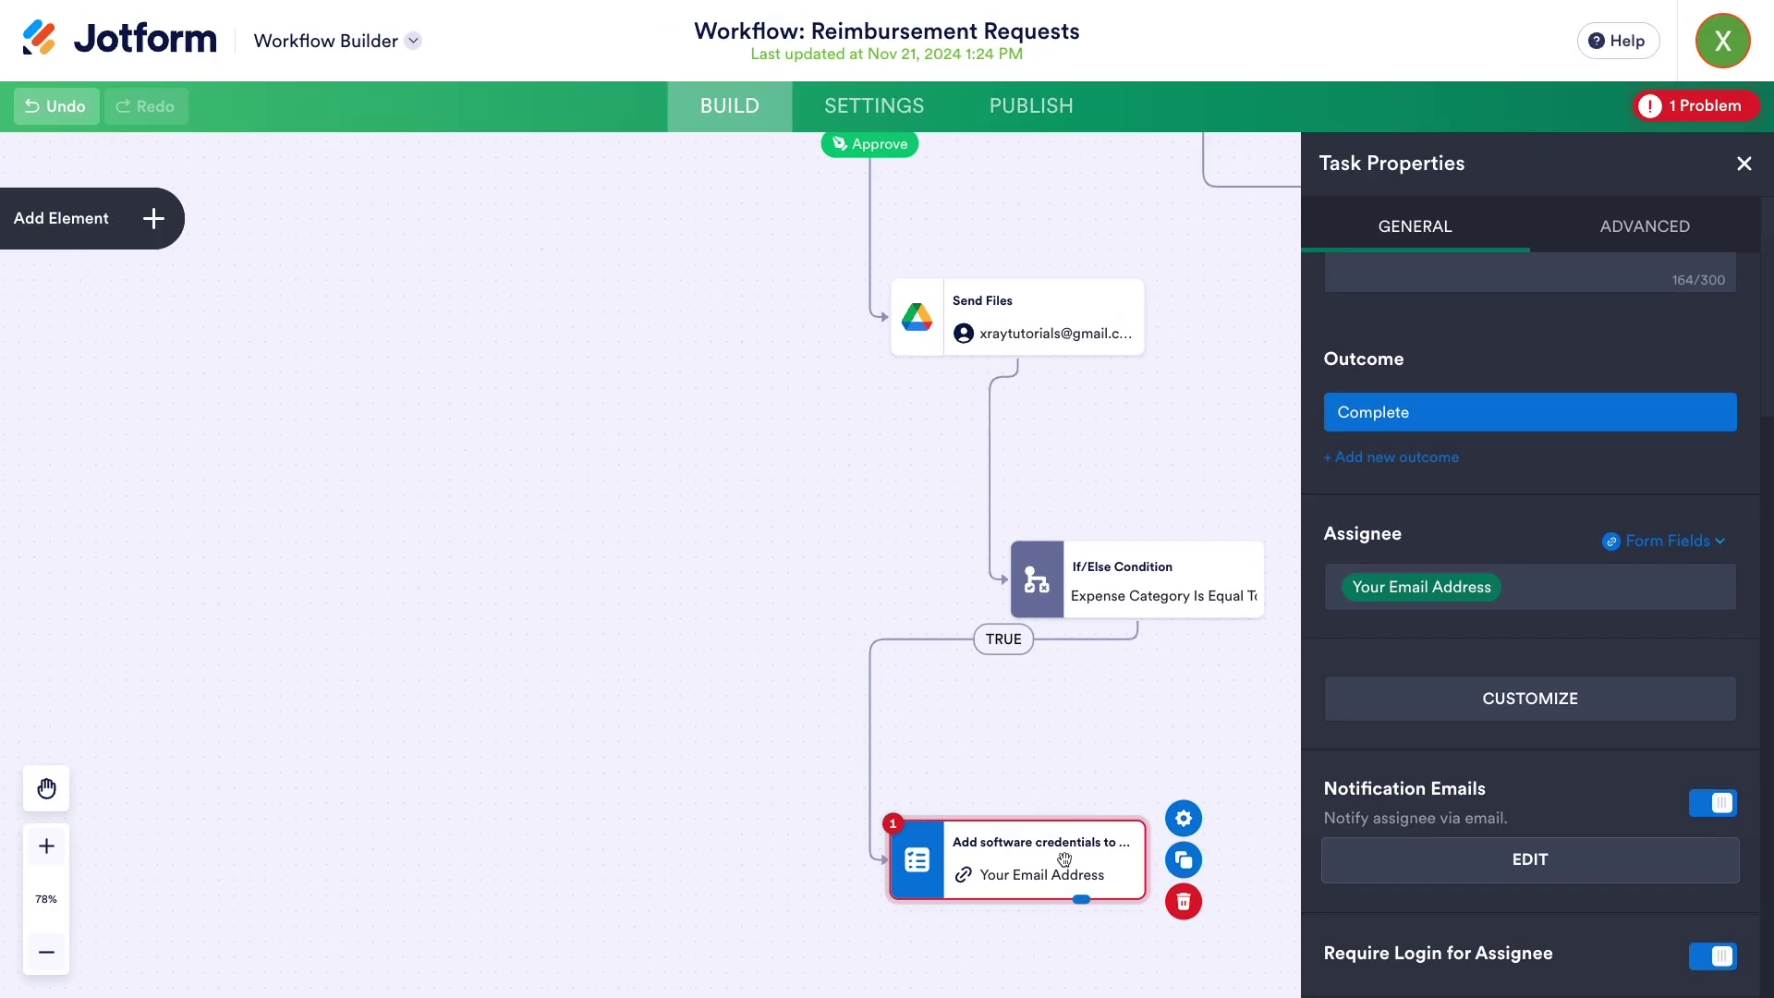
- Close Task Properties and draw a connection from the credentials task toward a new empty step slot
{"action": "left_click", "coordinate": [1669, 108]}
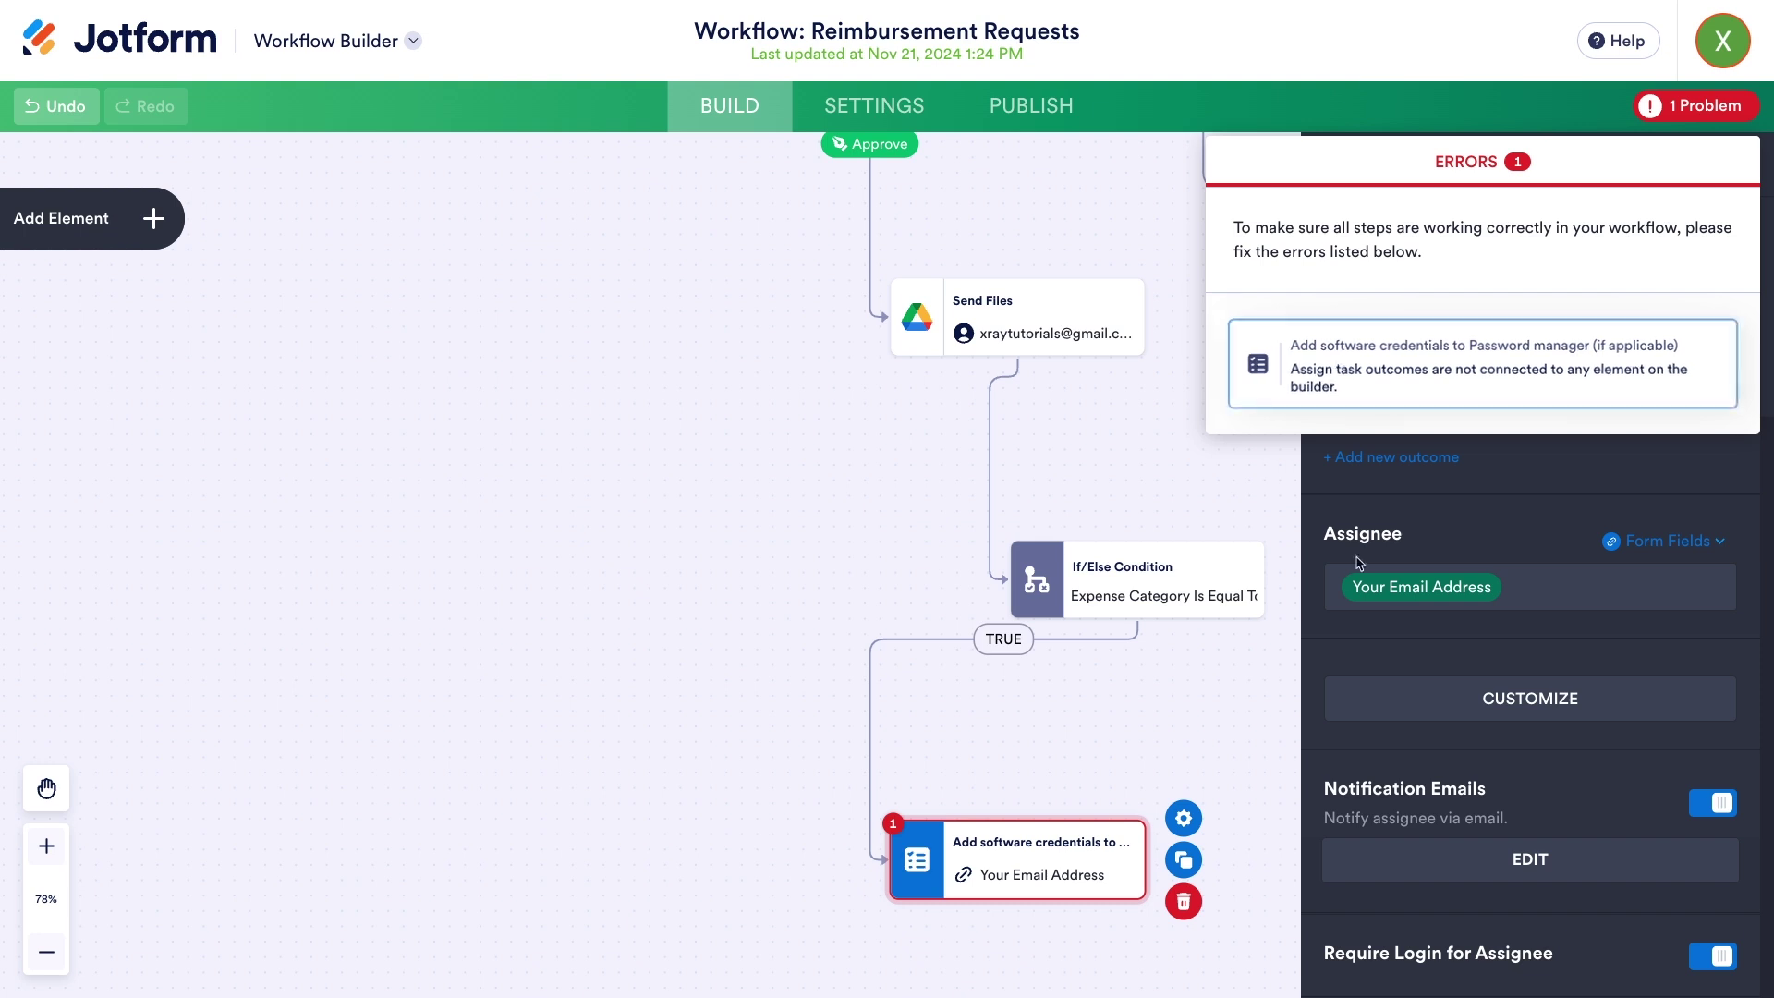
{"action": "left_click", "coordinate": [1263, 685]}
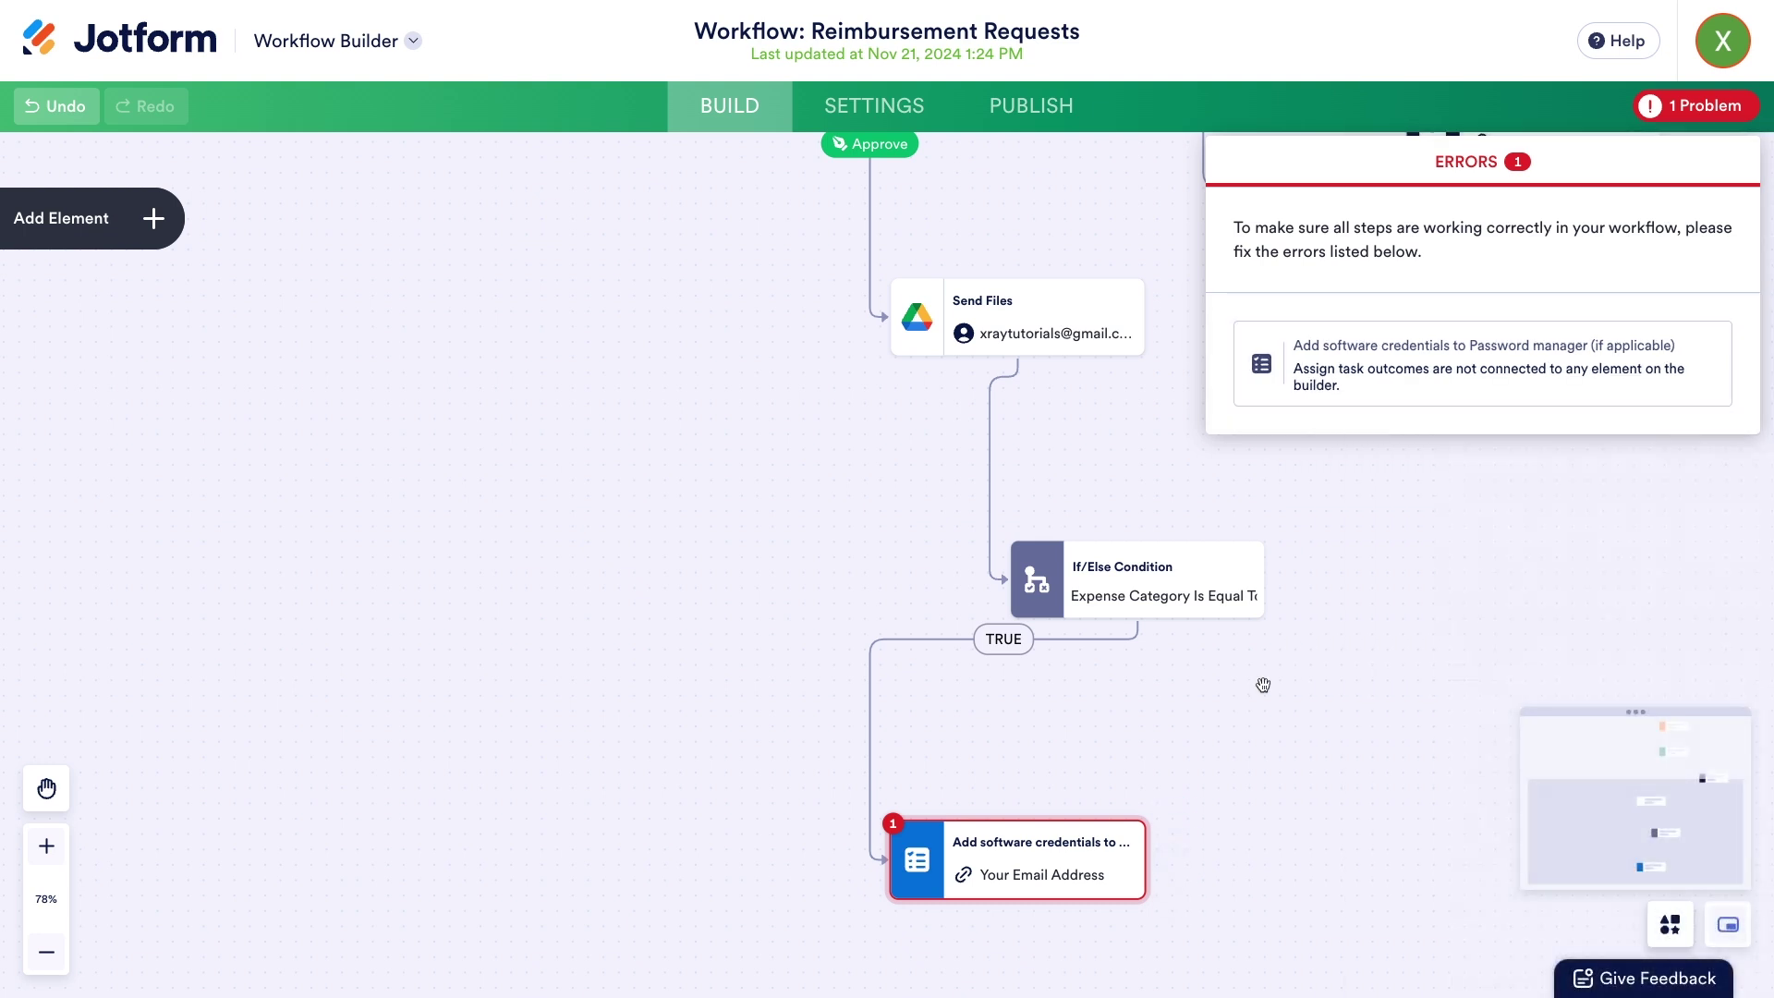
{"action": "scroll", "coordinate": [1263, 684], "scroll_direction": "down", "scroll_amount": 3}
{"action": "scroll", "coordinate": [1264, 685], "scroll_direction": "up", "scroll_amount": 4}
{"action": "left_click_drag", "start_coordinate": [1229, 733], "coordinate": [1234, 407]}
{"action": "left_click_drag", "start_coordinate": [983, 605], "coordinate": [990, 792]}
- Add an Email step under Complete with subject 'New software credentials have been added to the password manager'
{"action": "left_click", "coordinate": [952, 845]}
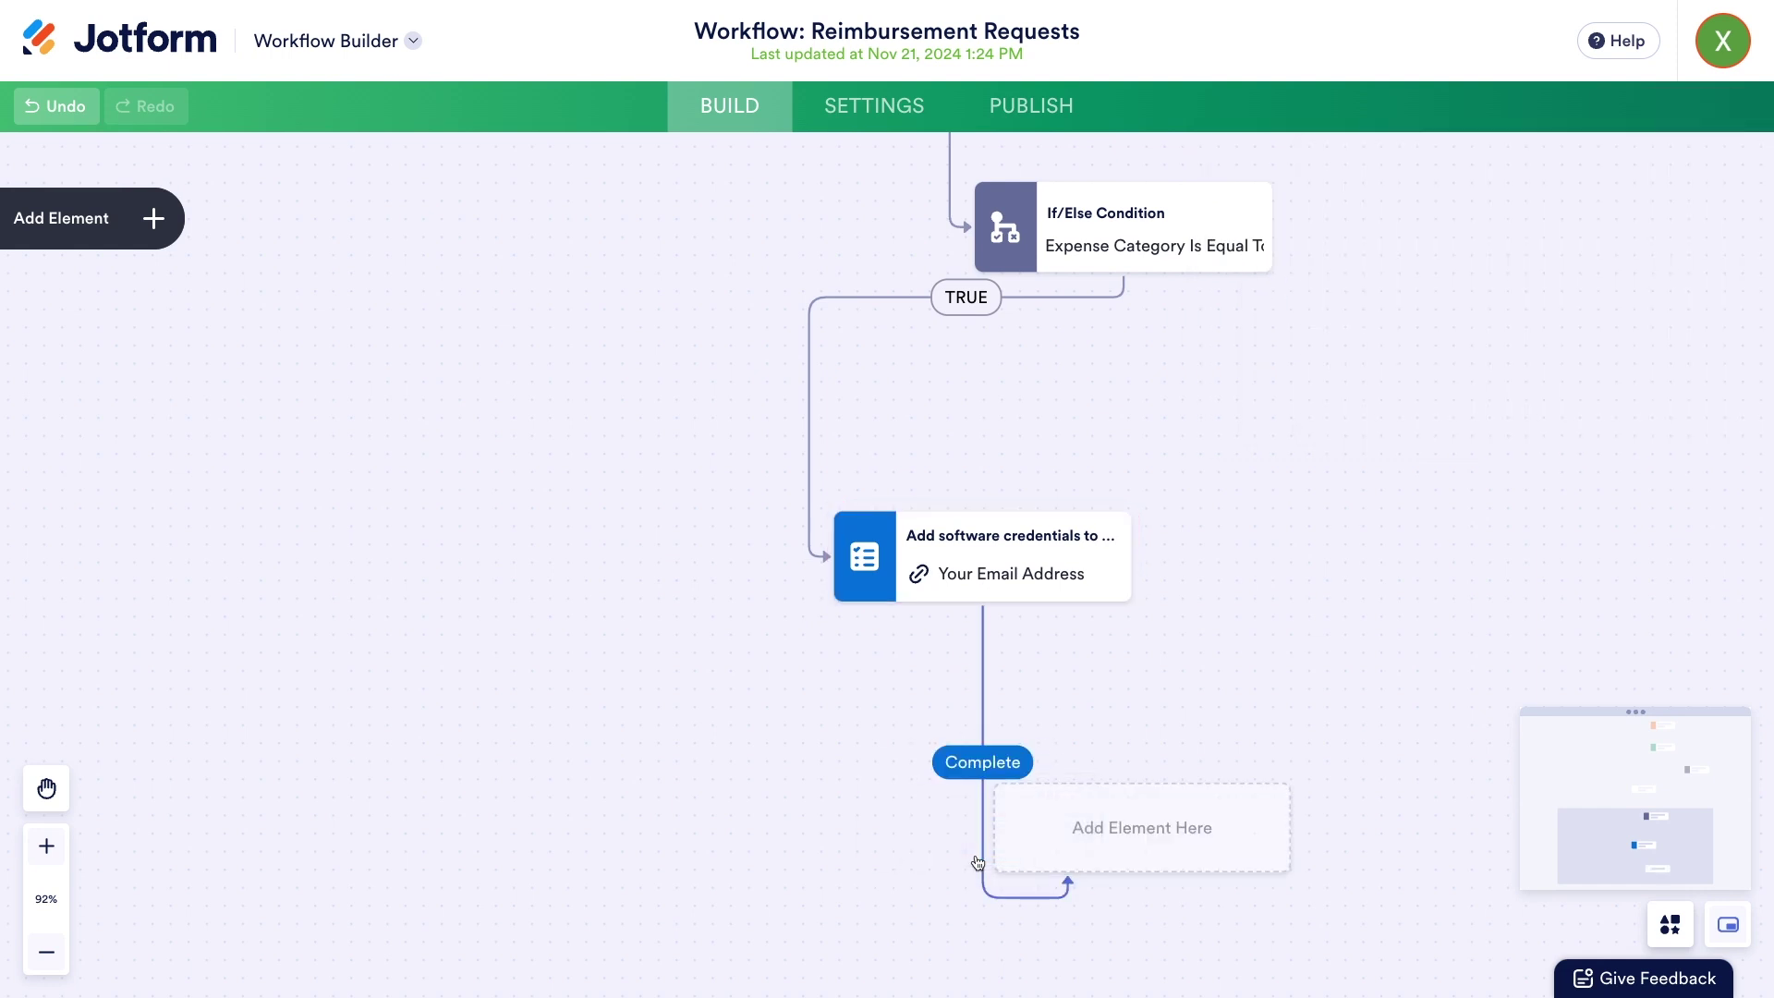
{"action": "left_click", "coordinate": [109, 240]}
{"action": "left_click_drag", "start_coordinate": [168, 396], "coordinate": [1127, 827]}
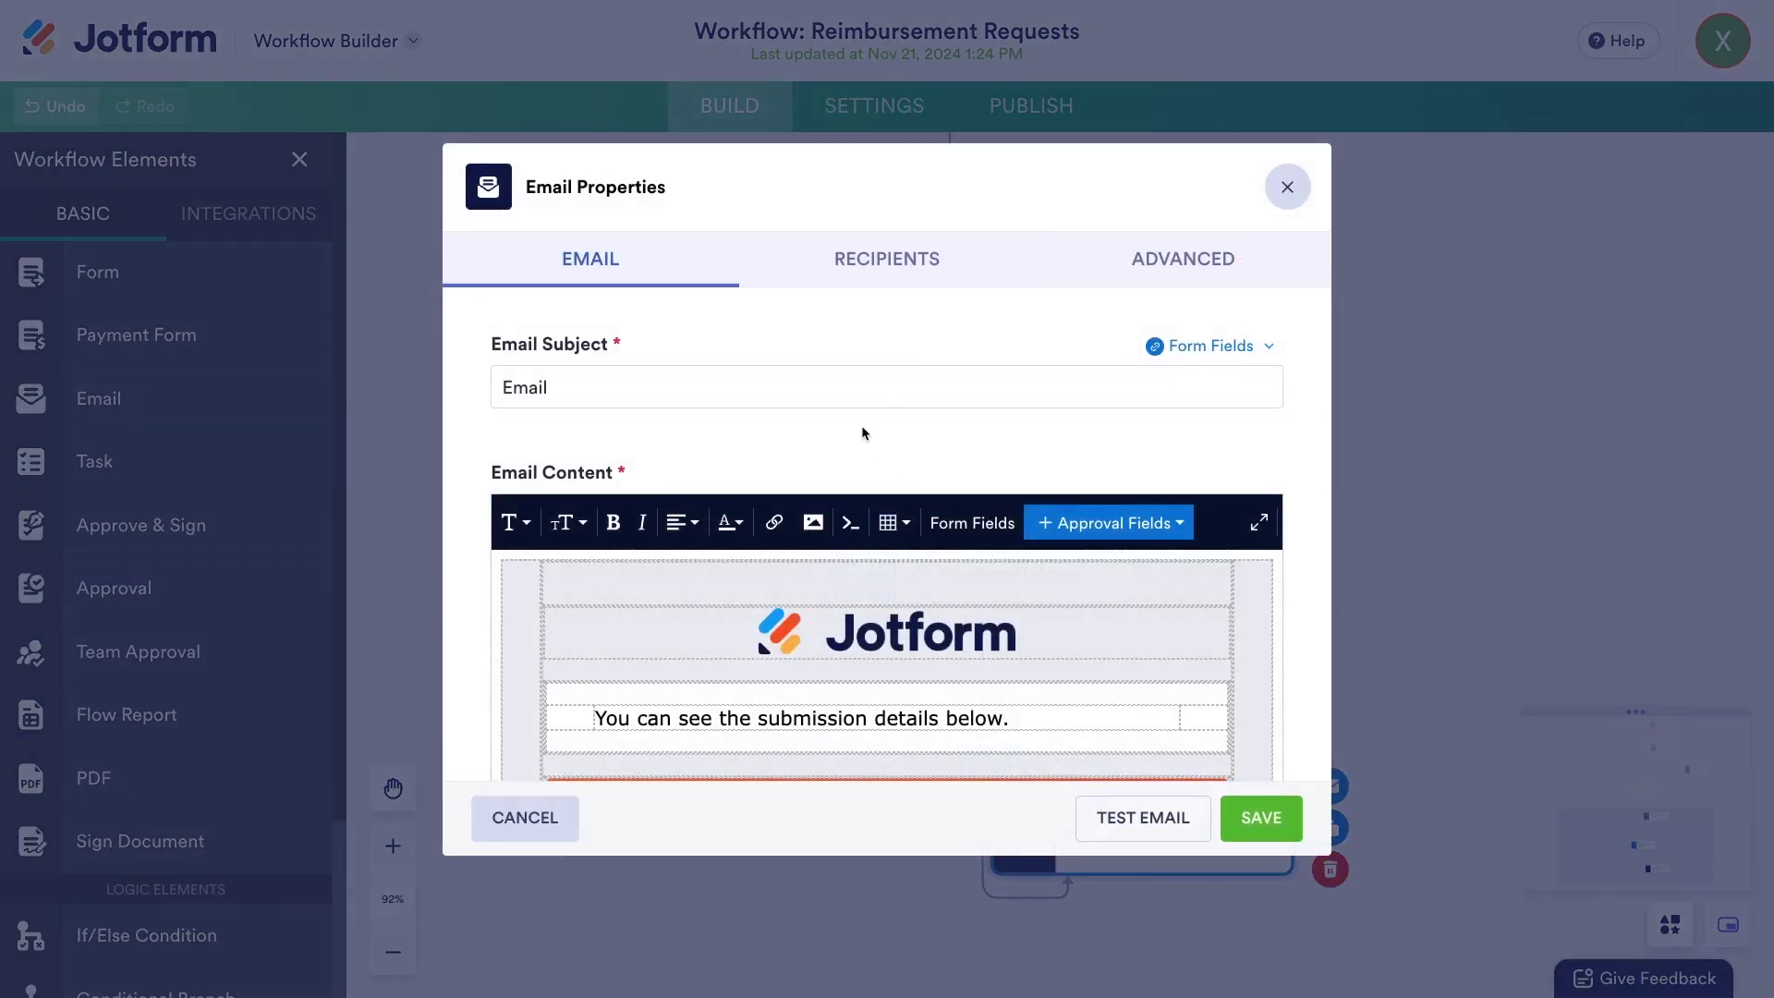
{"action": "double_click", "coordinate": [837, 390]}
{"action": "type", "text": "New software credentials have been added to the password manager"}
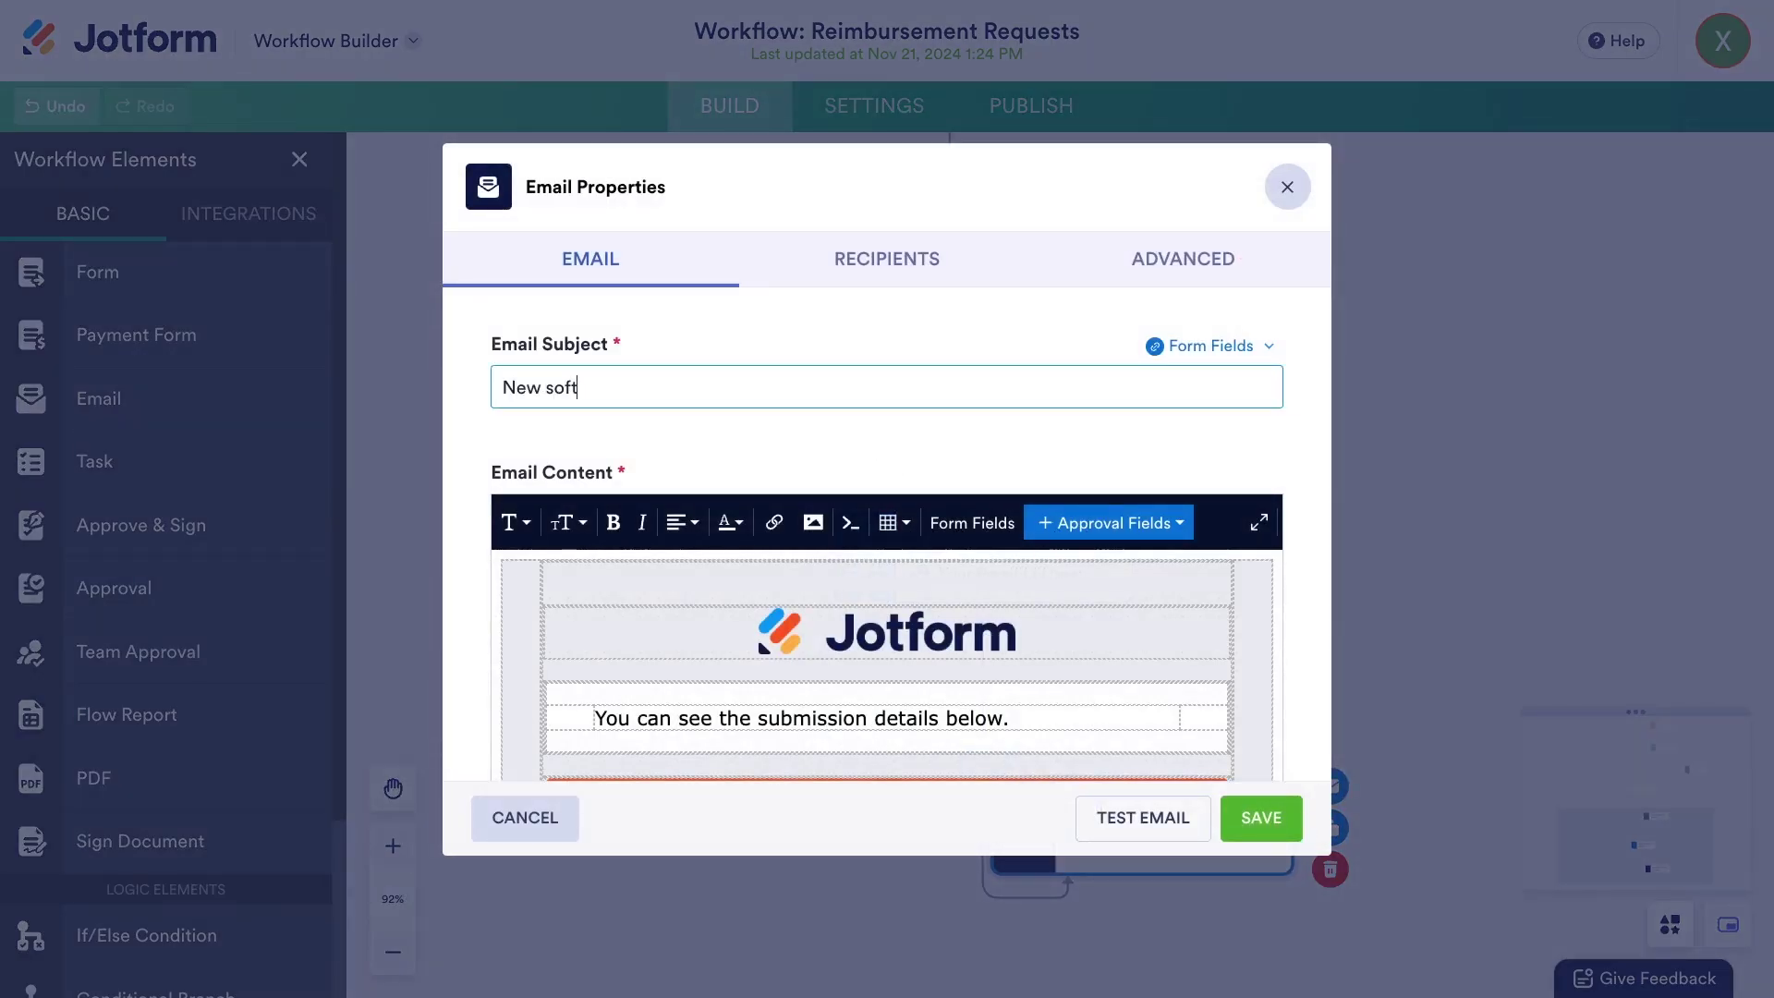
- Replace the email body with the credentials notice, inserting Today's Date and the approver's Name
{"action": "left_click", "coordinate": [974, 650]}
{"action": "key", "text": "ctrl+a"}
{"action": "type", "text": "Following a software reimbursement request on"}
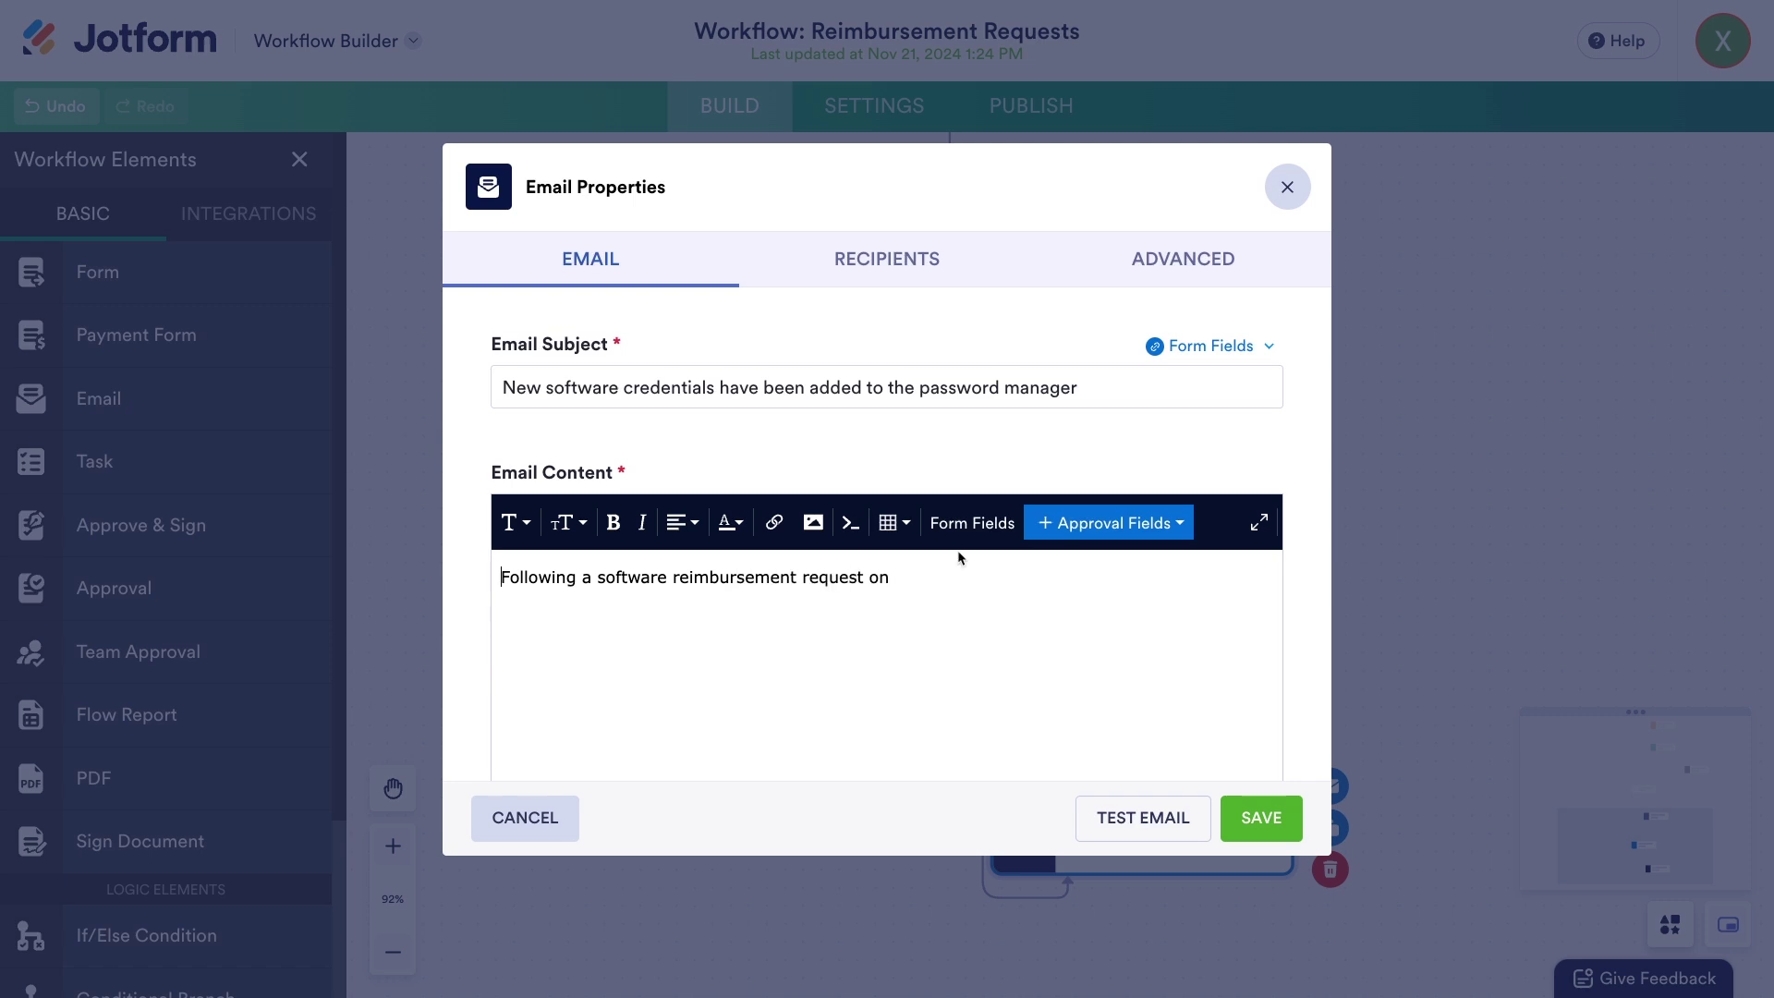
{"action": "left_click", "coordinate": [970, 523]}
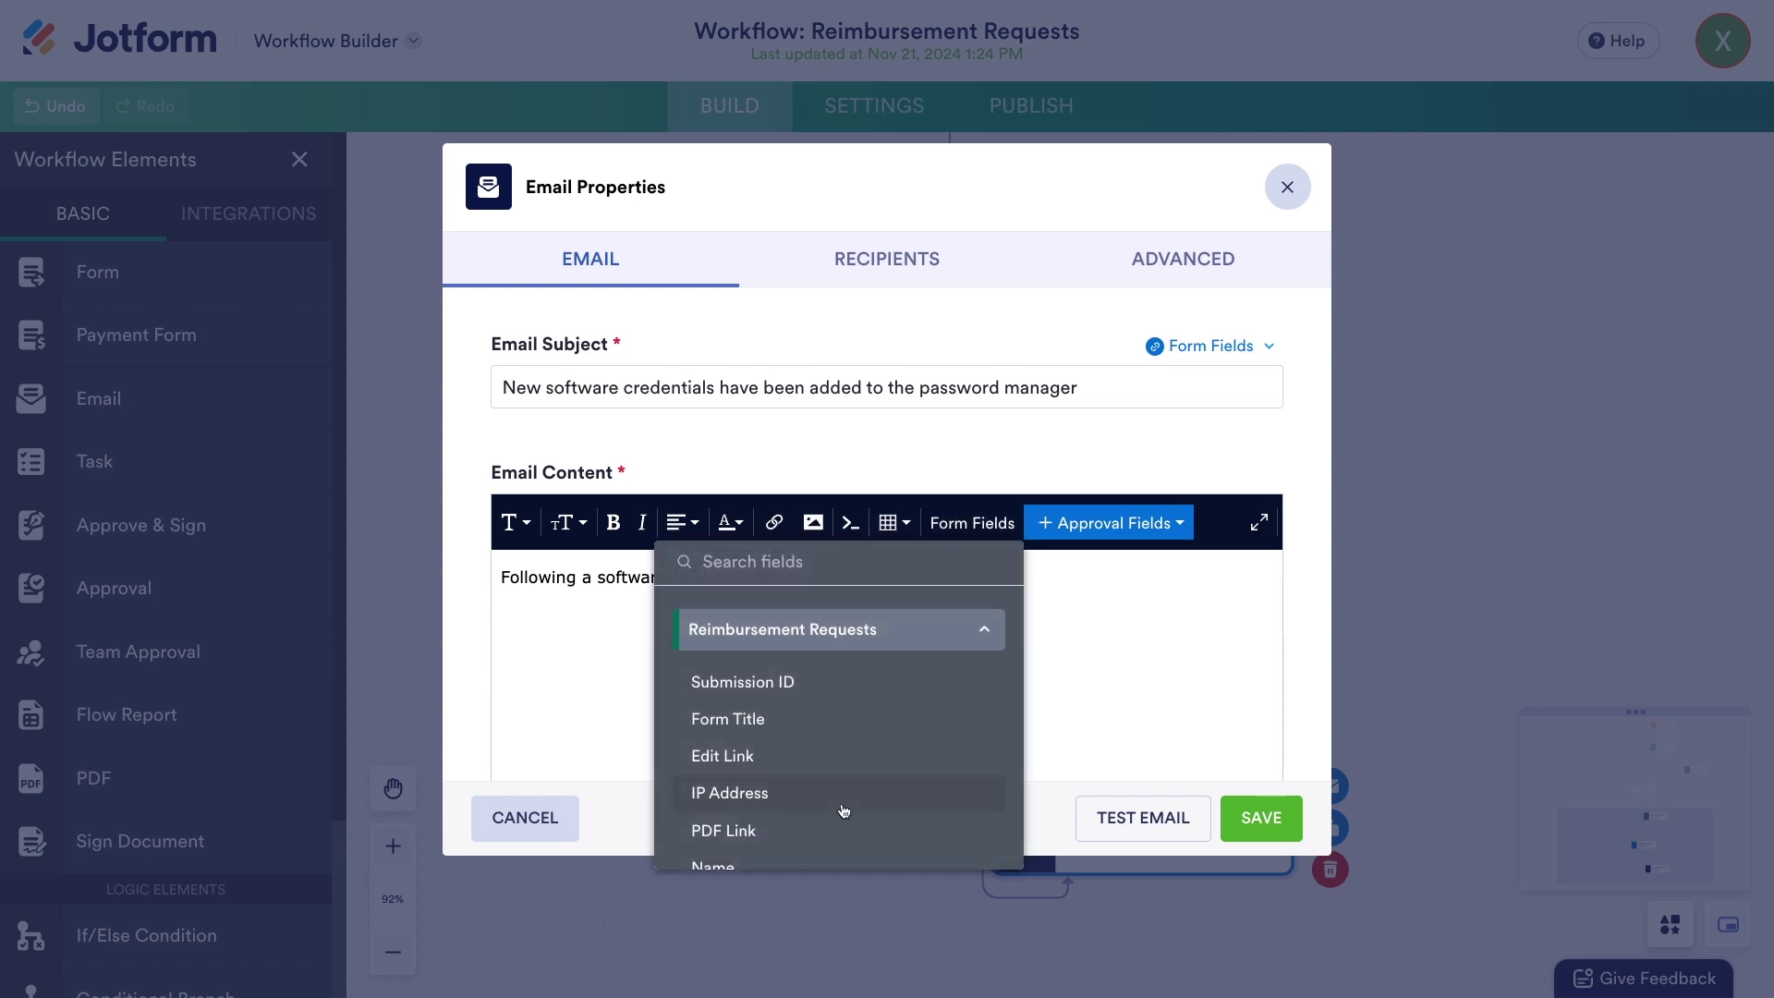
{"action": "scroll", "coordinate": [844, 810], "scroll_direction": "down", "scroll_amount": 5}
{"action": "left_click", "coordinate": [797, 778]}
{"action": "type", "text": ", credentials for the newly pur"}
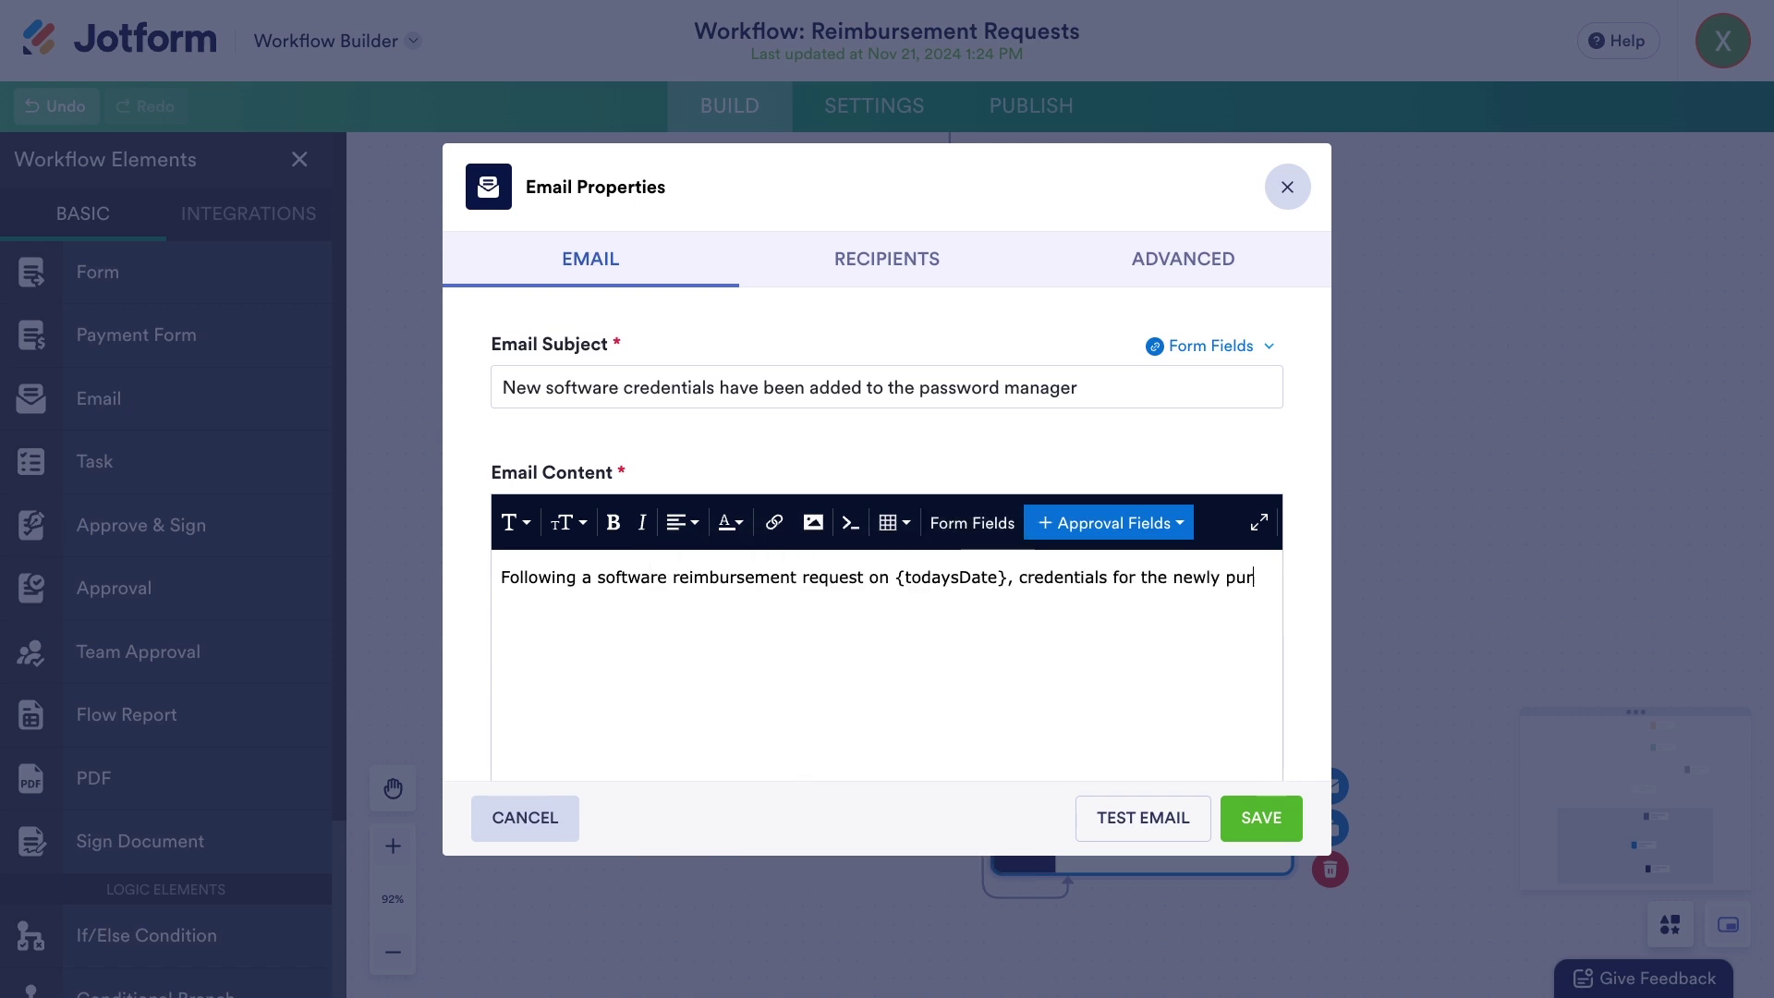
{"action": "type", "text": "chased software have been added to our team's password manager by"}
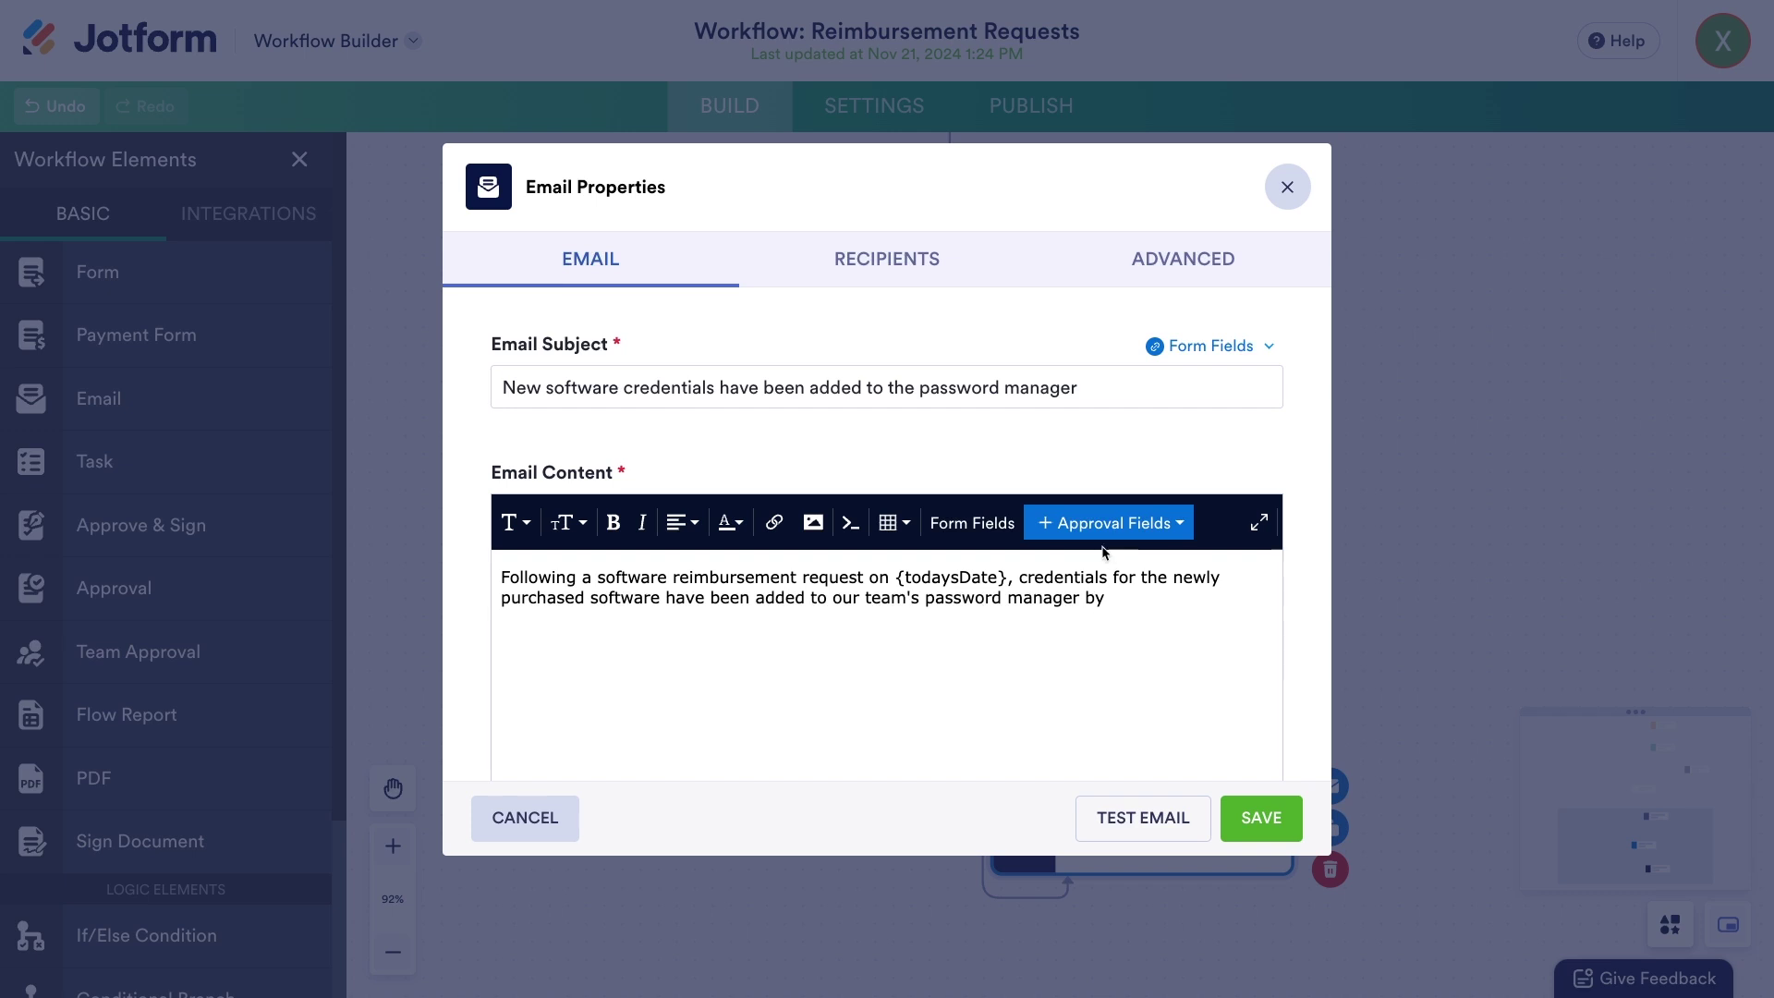
{"action": "left_click", "coordinate": [1104, 543]}
{"action": "scroll", "coordinate": [895, 693], "scroll_direction": "down", "scroll_amount": 4}
{"action": "left_click", "coordinate": [840, 738]}
{"action": "type", "text": "."}
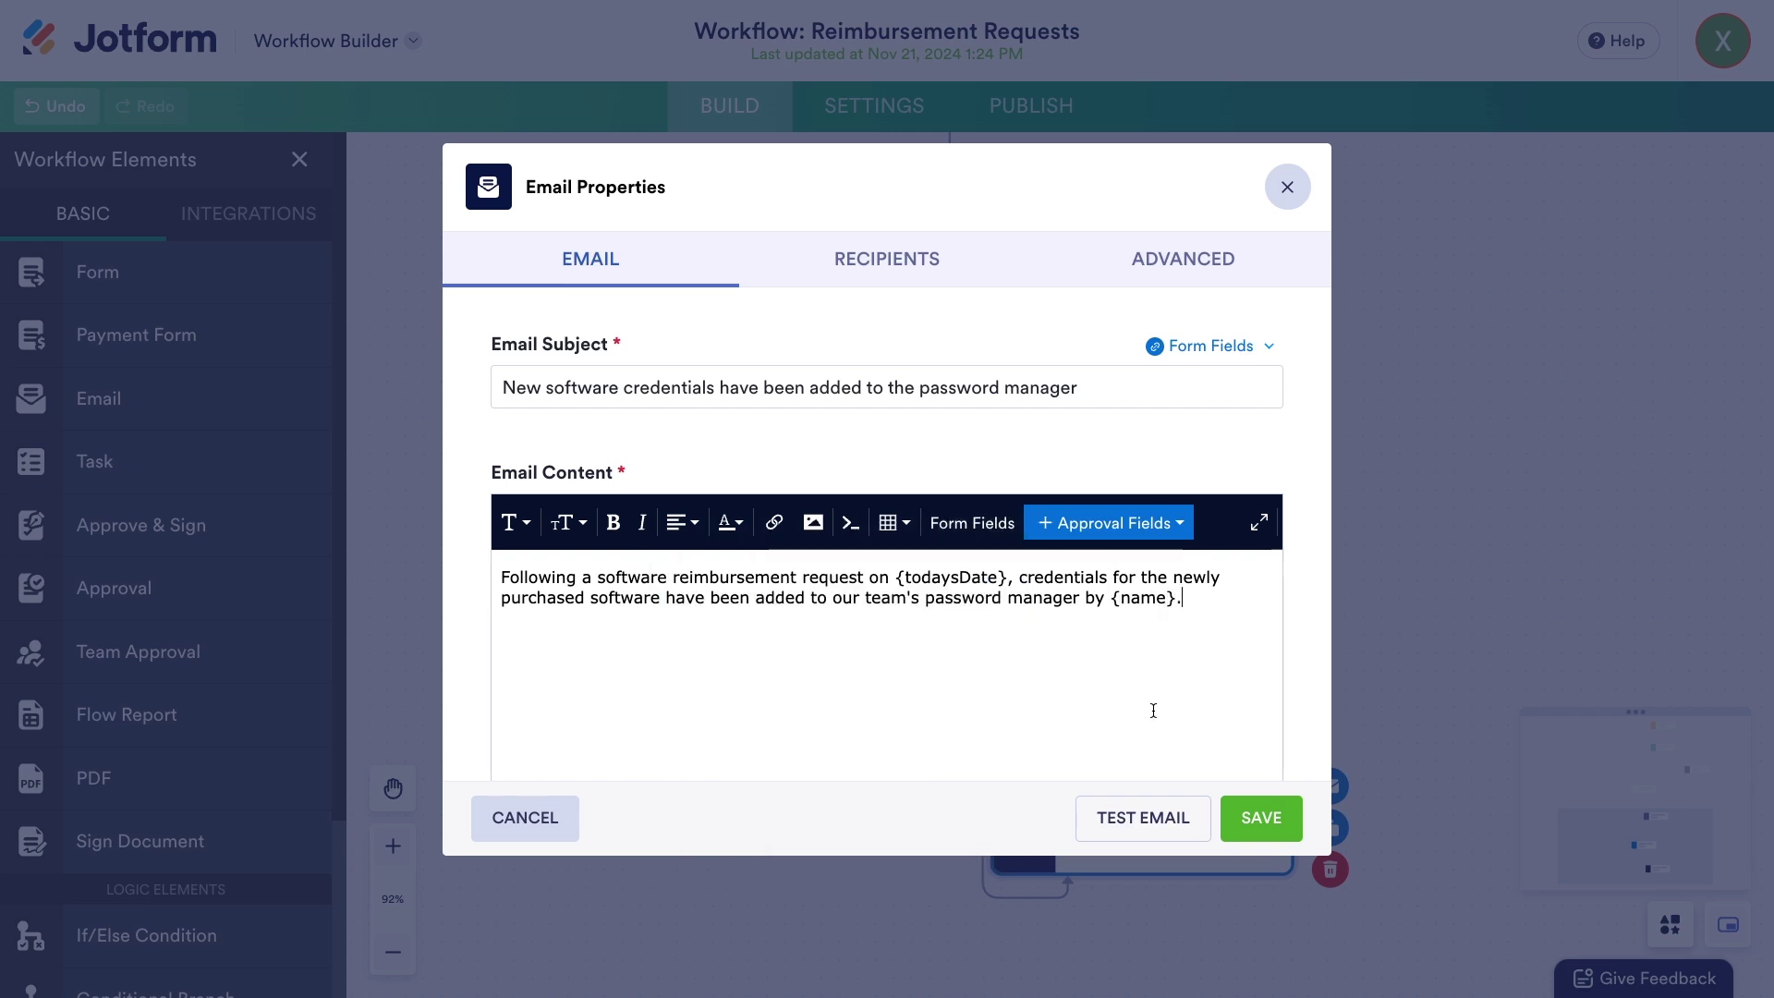
{"action": "left_click", "coordinate": [1262, 819]}
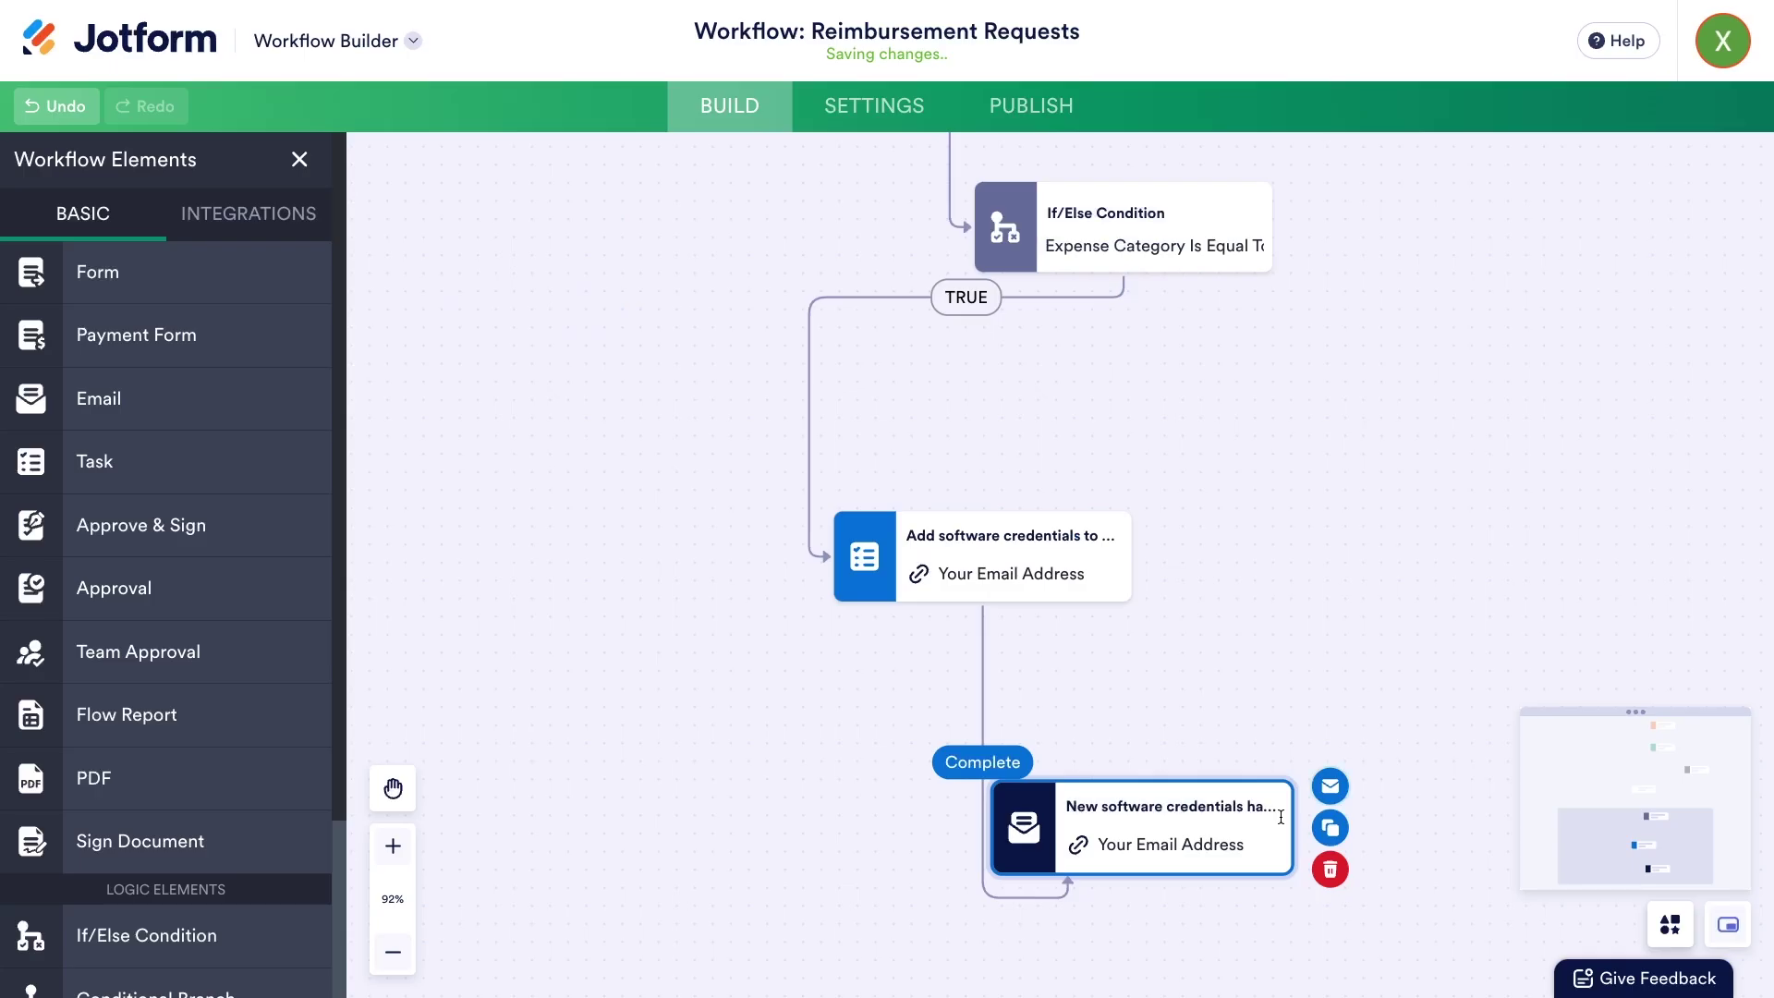
{"action": "left_click", "coordinate": [1213, 673]}
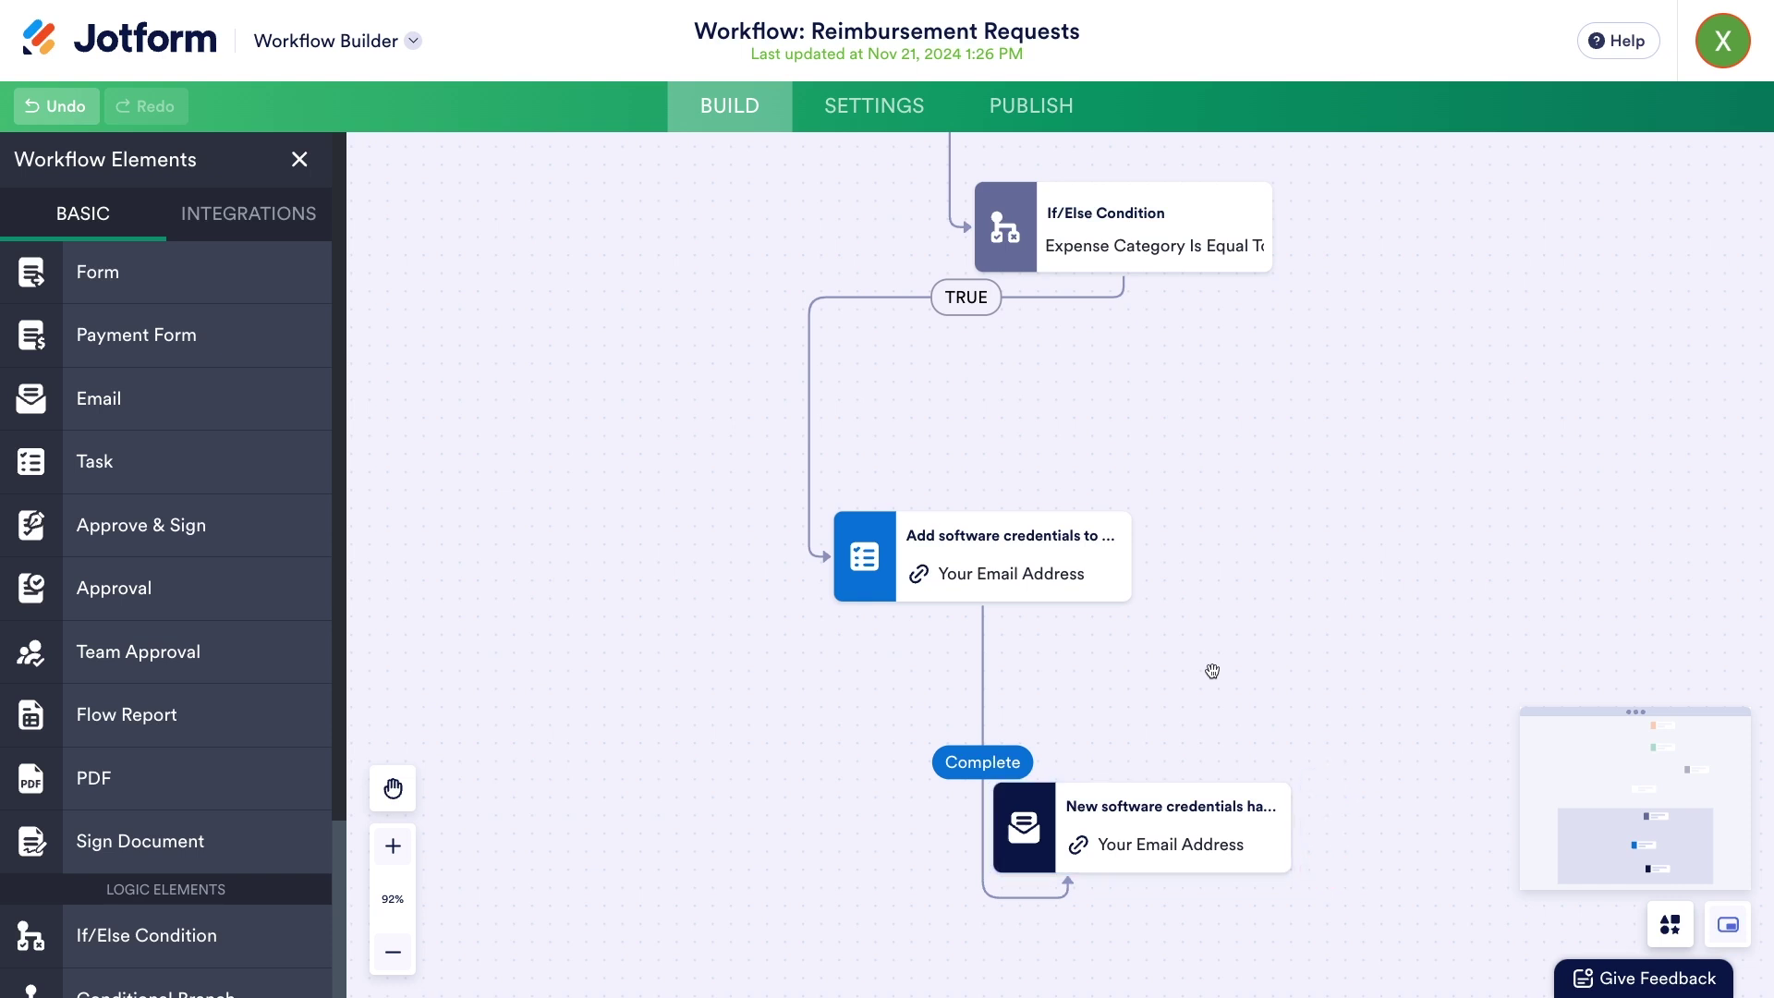
{"action": "scroll", "coordinate": [1213, 673], "scroll_direction": "down", "scroll_amount": 8}
{"action": "left_click_drag", "start_coordinate": [1268, 724], "coordinate": [1075, 855]}
{"action": "scroll", "coordinate": [1220, 712], "scroll_direction": "up", "scroll_amount": 2}
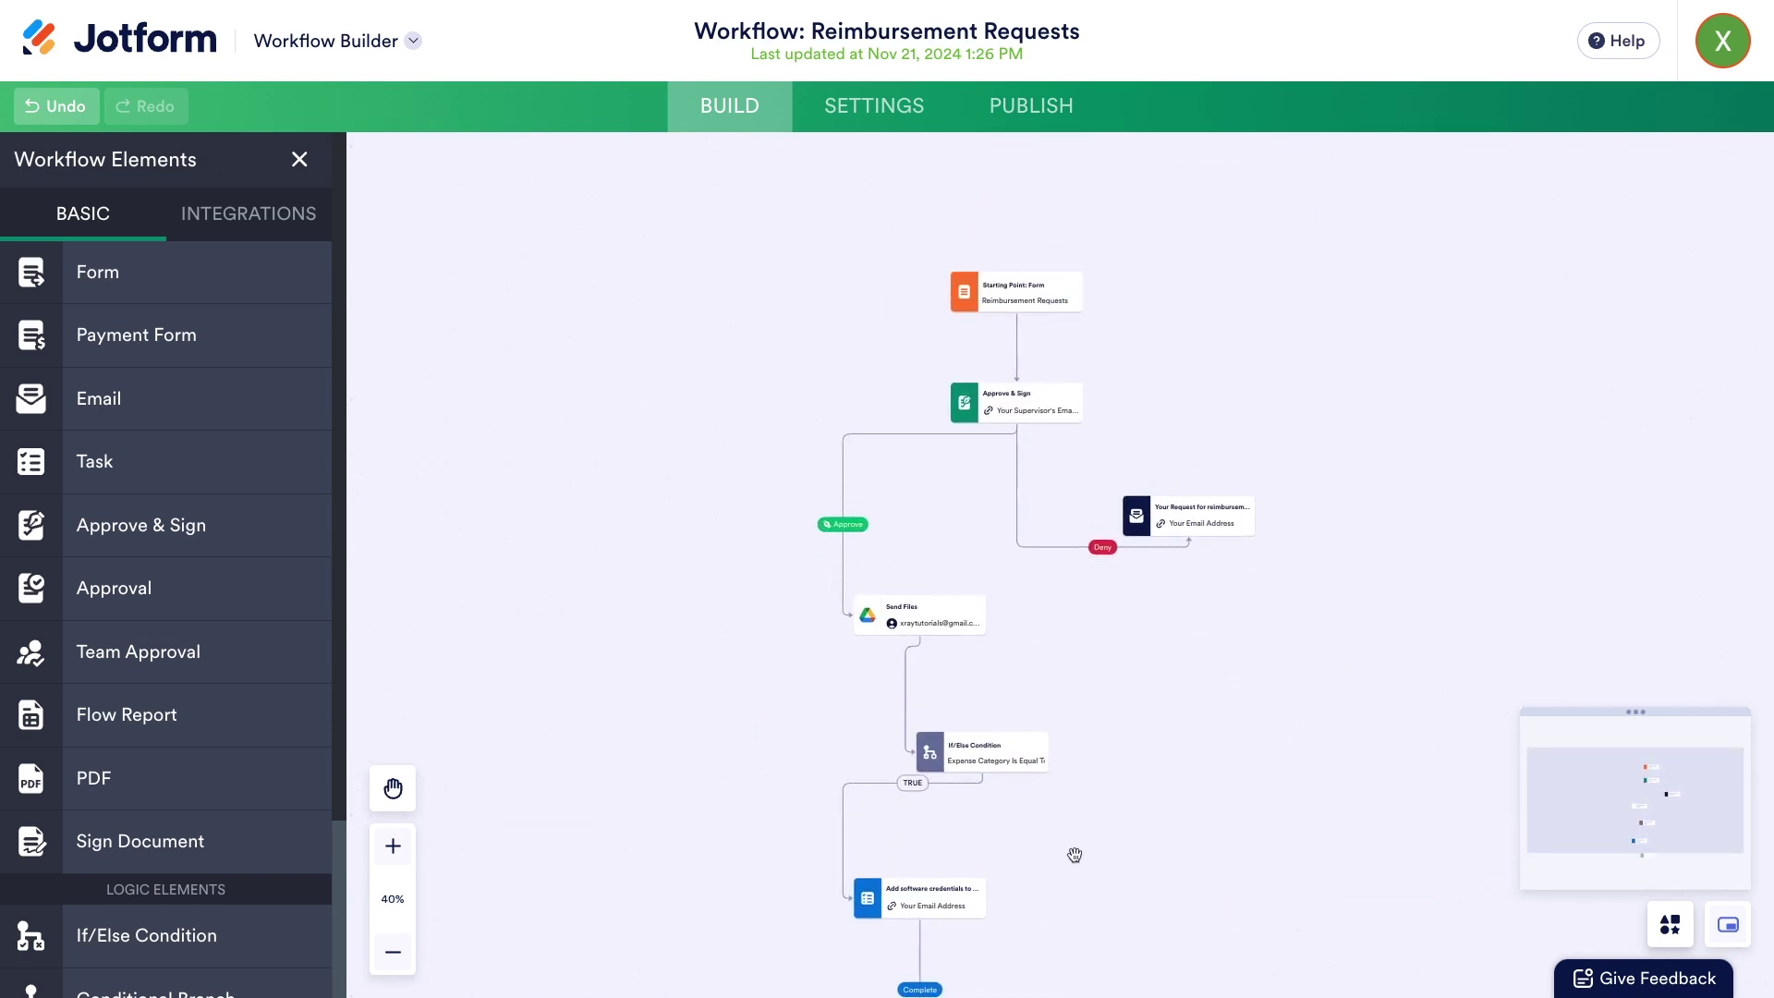
{"action": "scroll", "coordinate": [1098, 317], "scroll_direction": "up", "scroll_amount": 5}
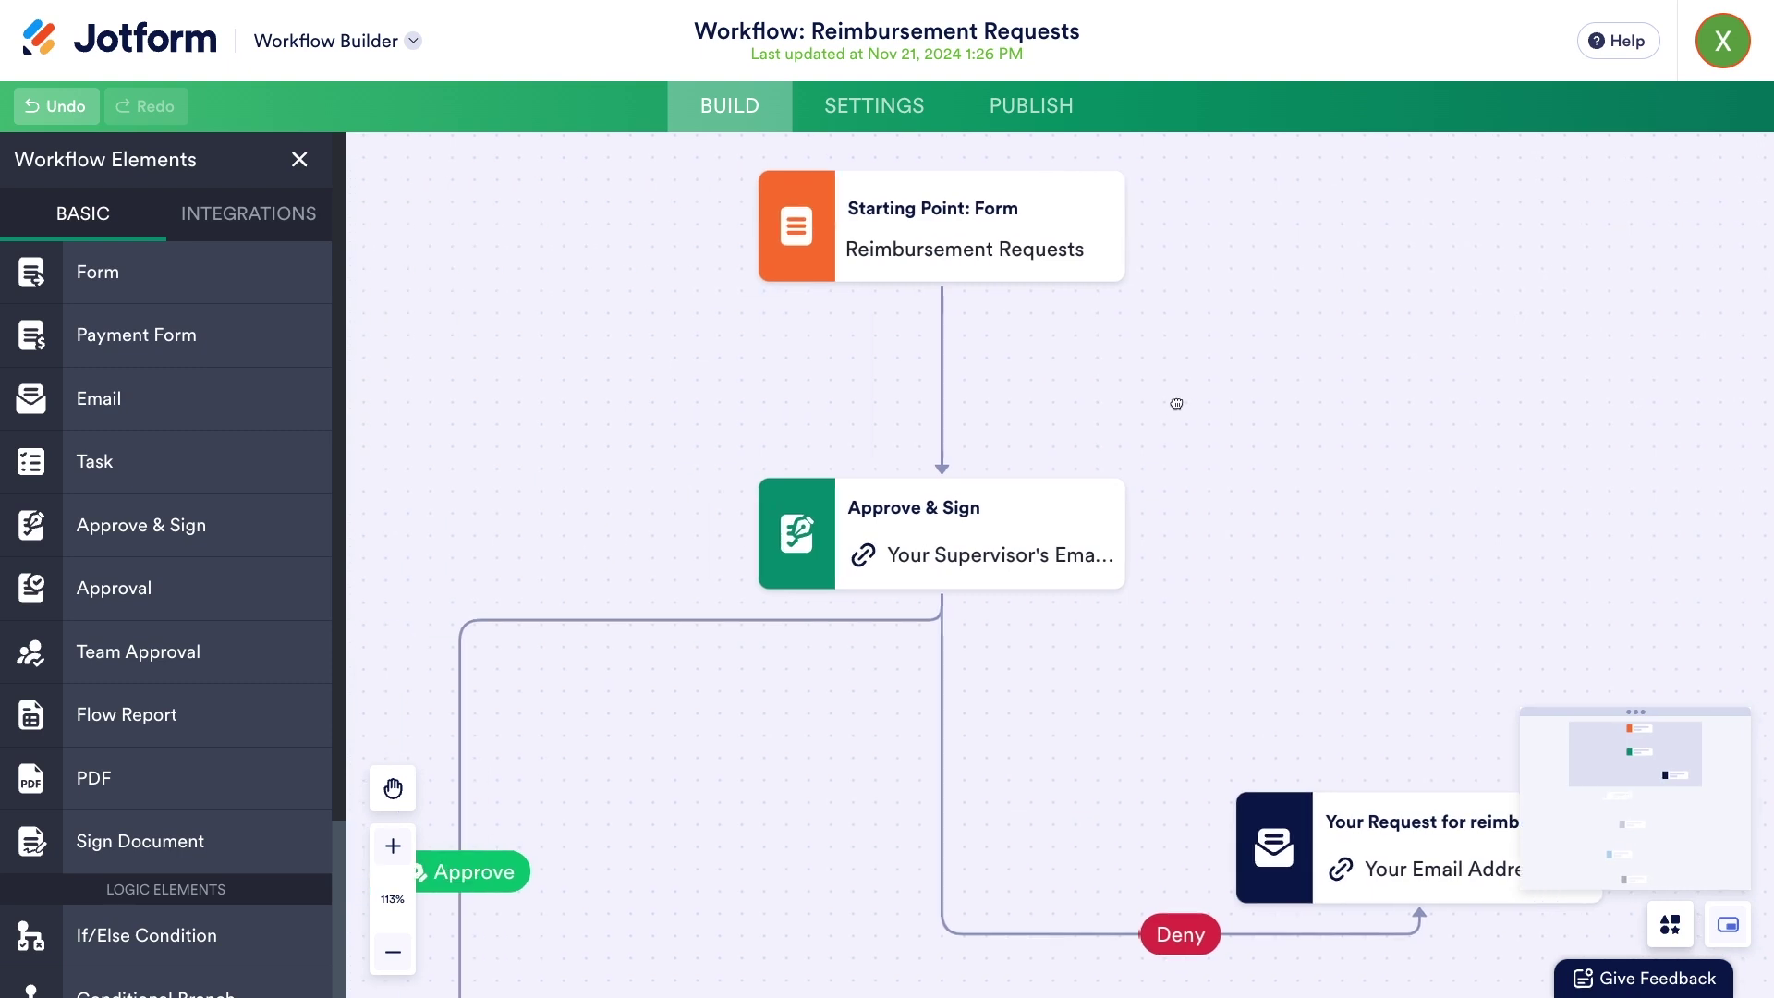
{"action": "left_click_drag", "start_coordinate": [1198, 450], "coordinate": [1228, 449]}
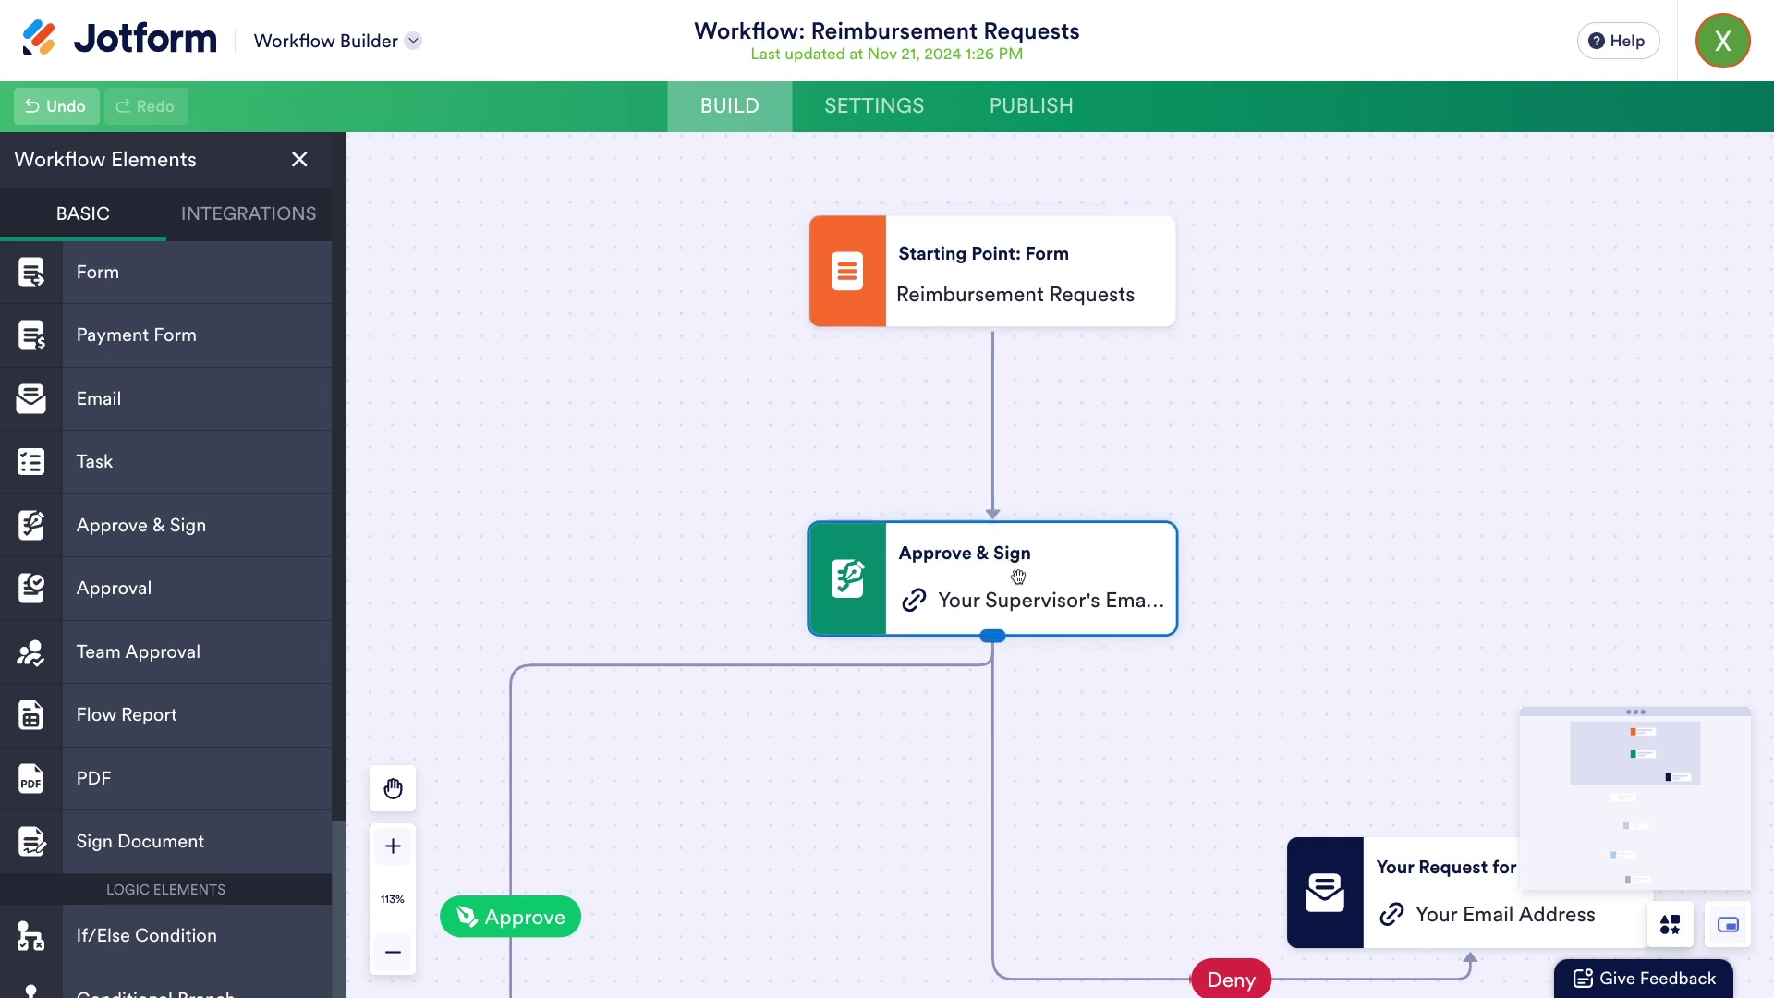
{"action": "scroll", "coordinate": [1168, 725], "scroll_direction": "down", "scroll_amount": 7}
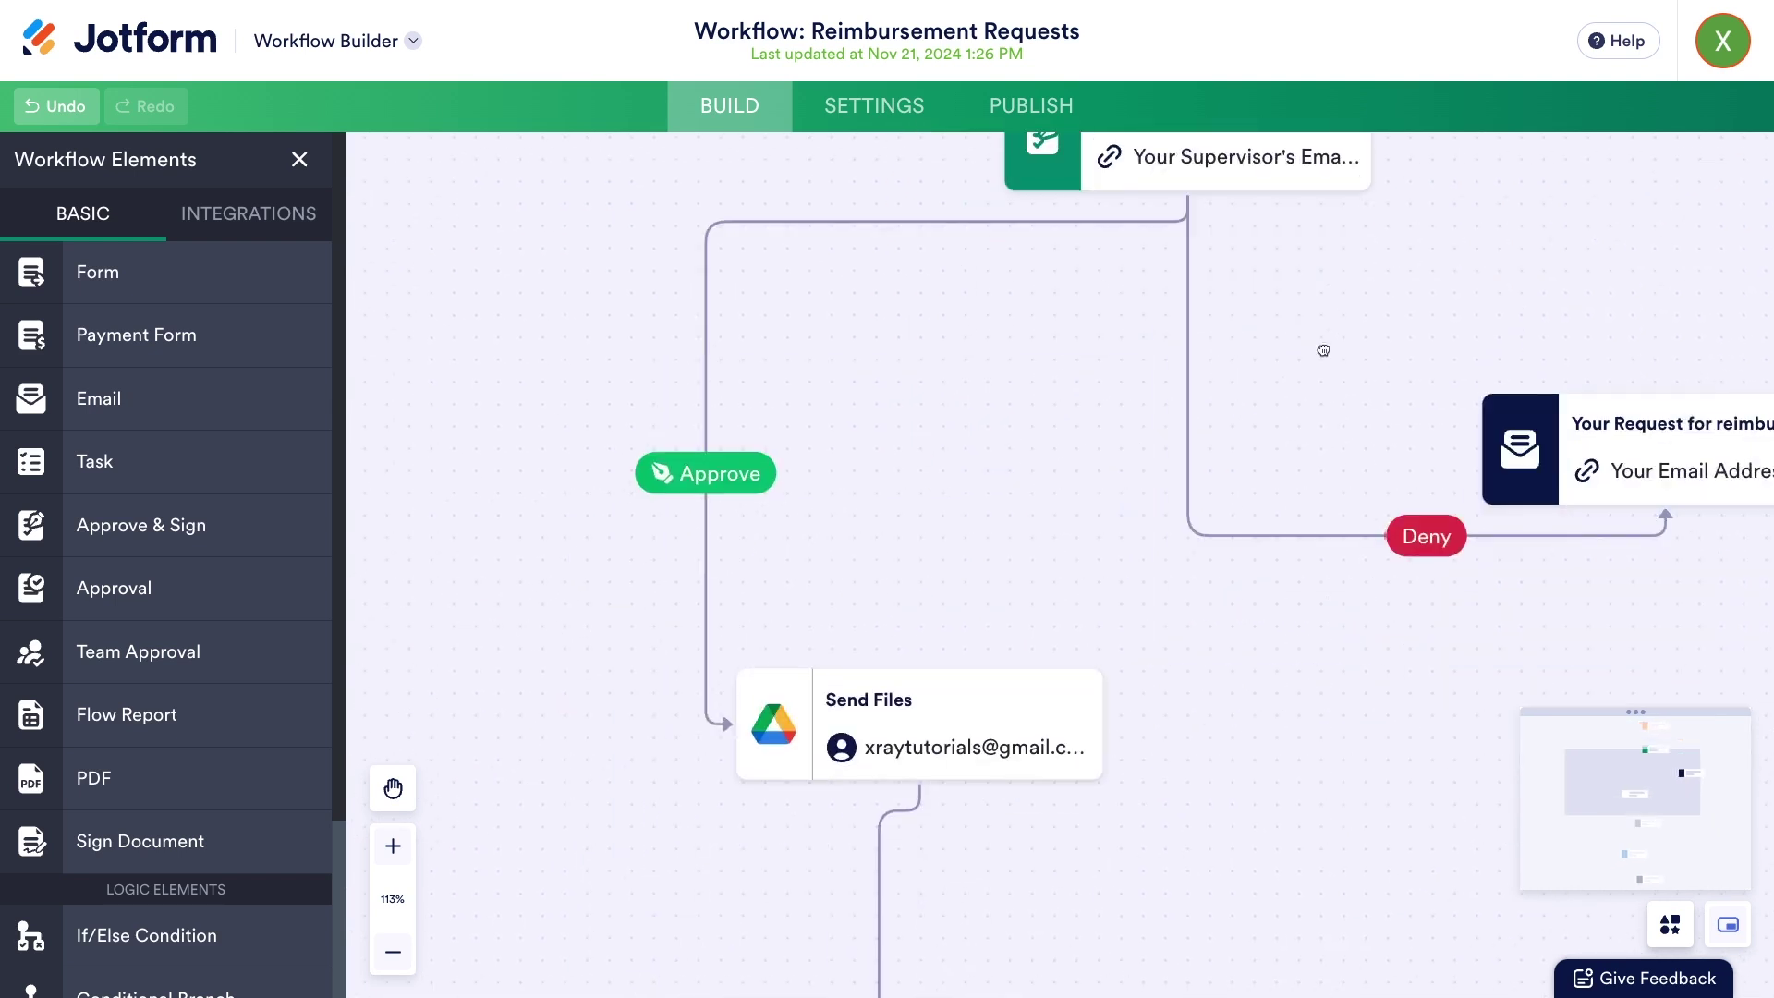
{"action": "left_click_drag", "start_coordinate": [1303, 163], "coordinate": [1306, 156]}
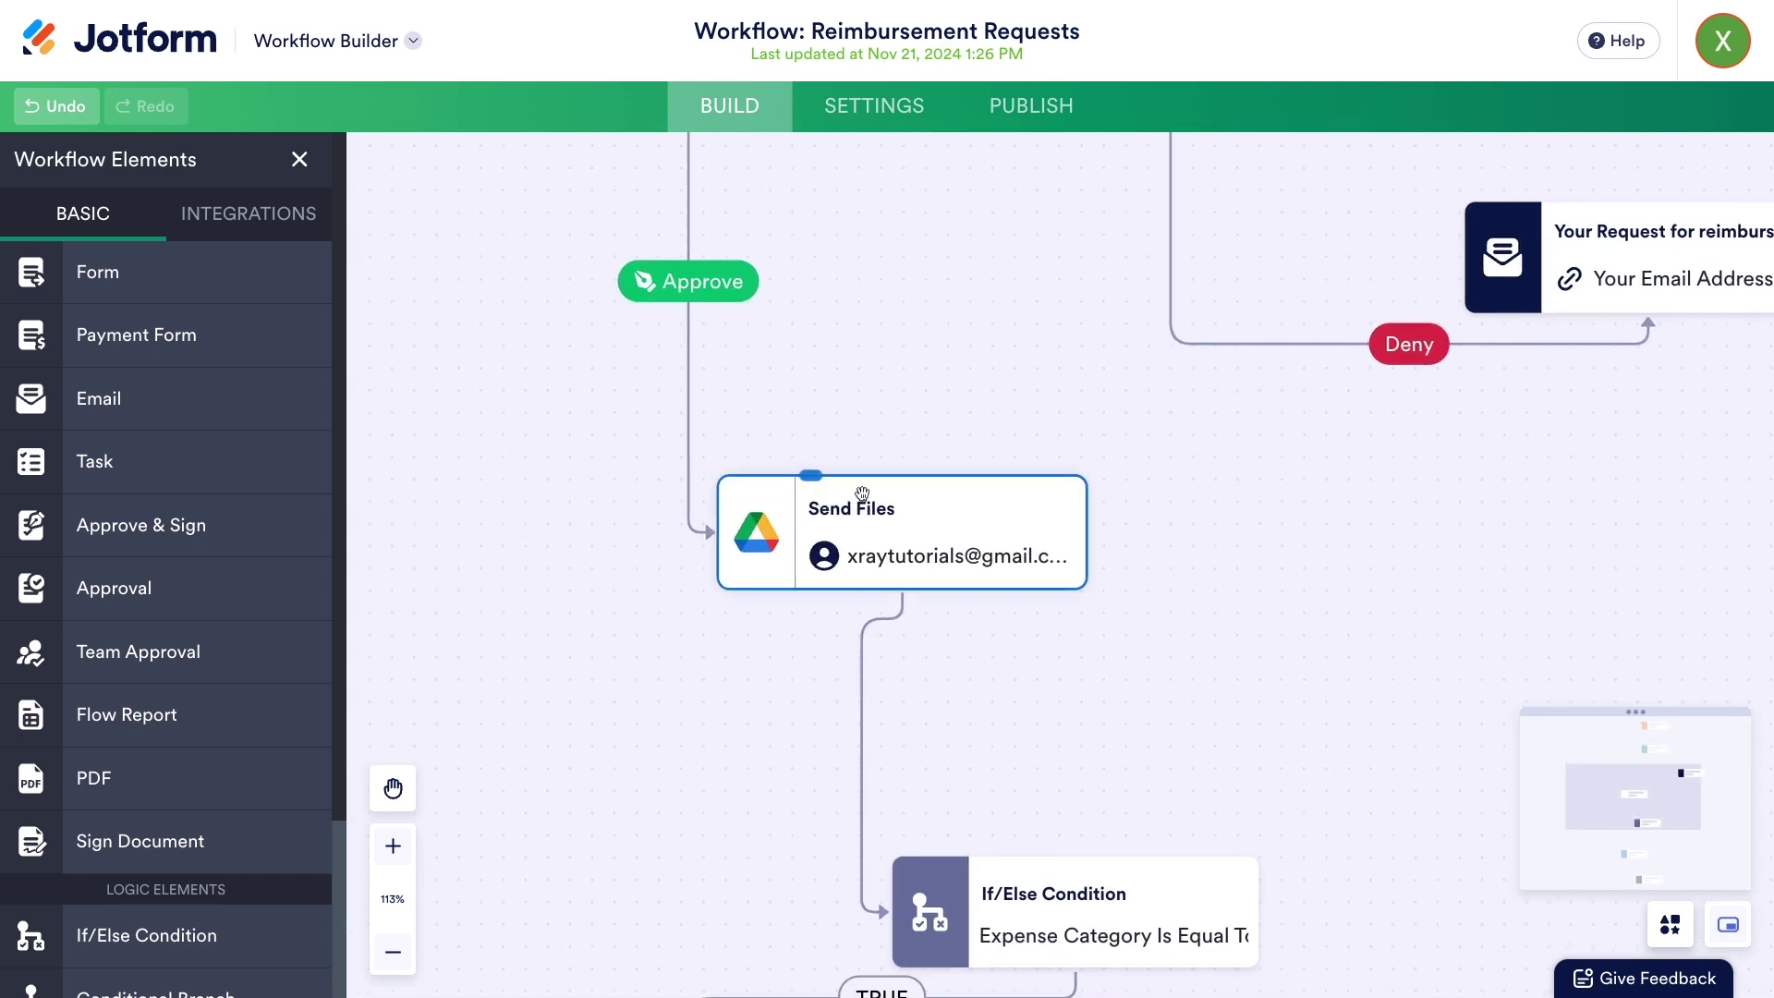
{"action": "scroll", "coordinate": [1211, 643], "scroll_direction": "down", "scroll_amount": 2}
{"action": "left_click_drag", "start_coordinate": [1210, 643], "coordinate": [1216, 391]}
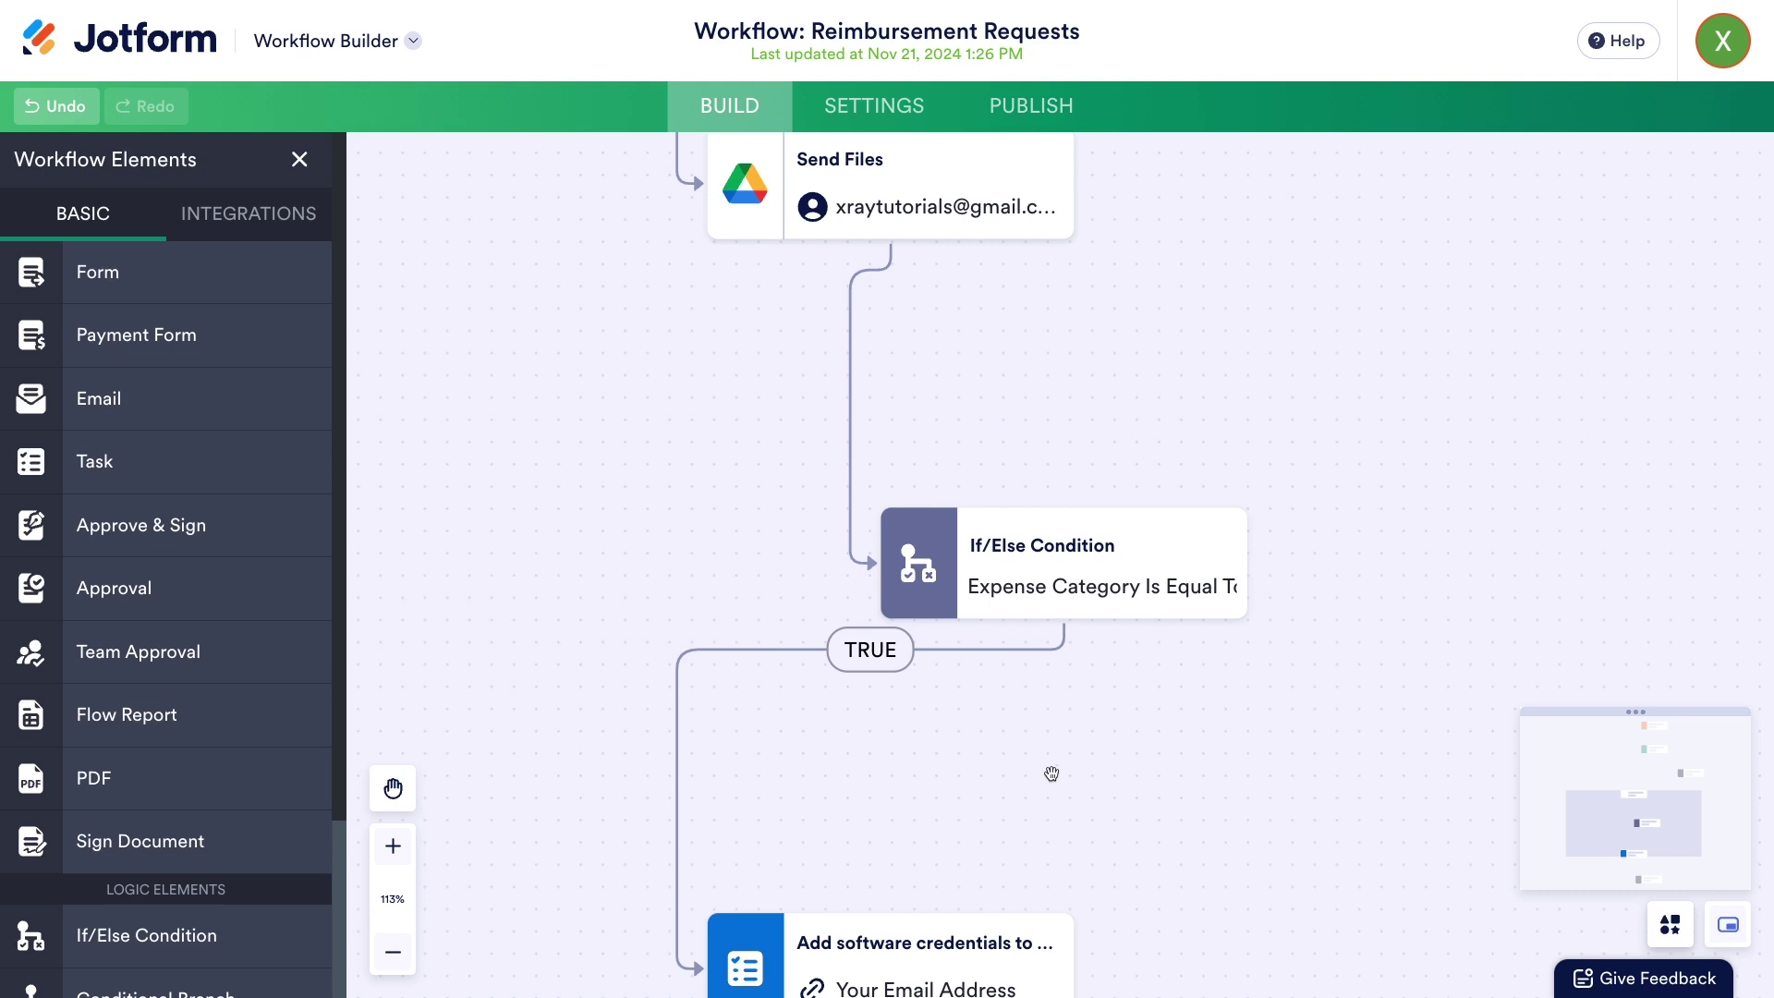
{"action": "left_click_drag", "start_coordinate": [1052, 774], "coordinate": [1085, 499]}
{"action": "left_click_drag", "start_coordinate": [1196, 733], "coordinate": [1196, 561]}
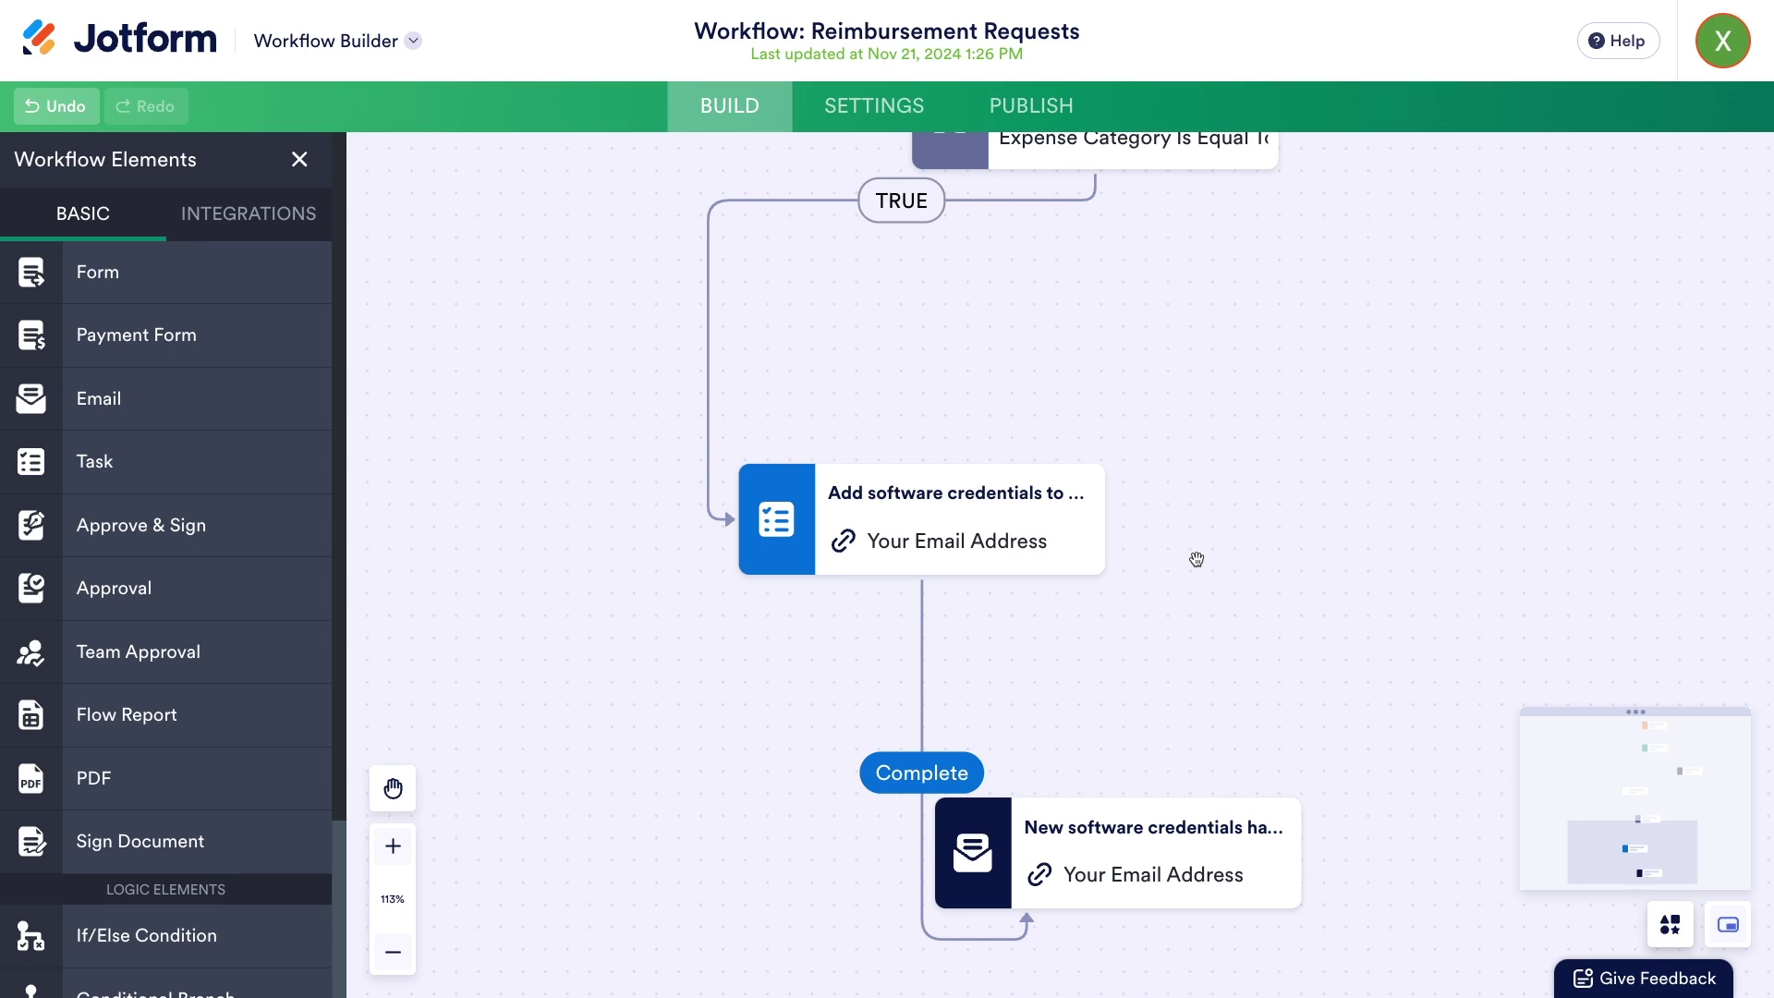
- Publish the form, open it in a new tab, and enter the tester's name and both e-mails
{"action": "left_click", "coordinate": [1060, 108]}
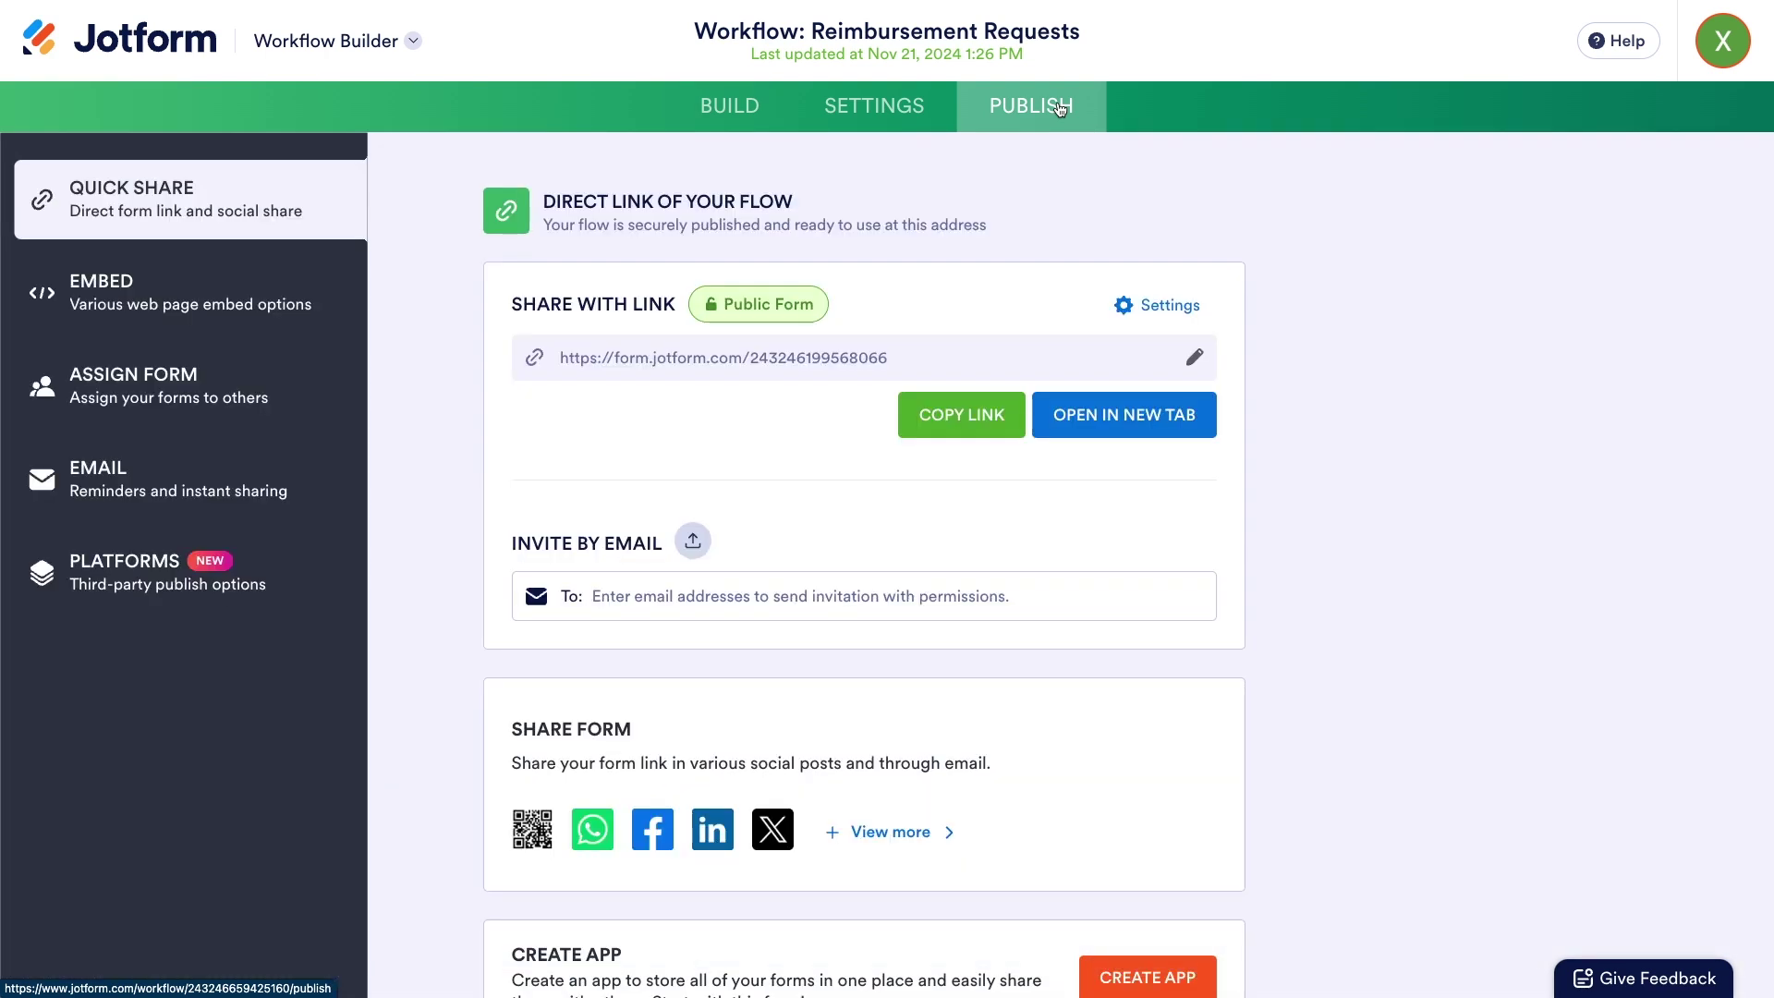
{"action": "left_click", "coordinate": [1080, 413]}
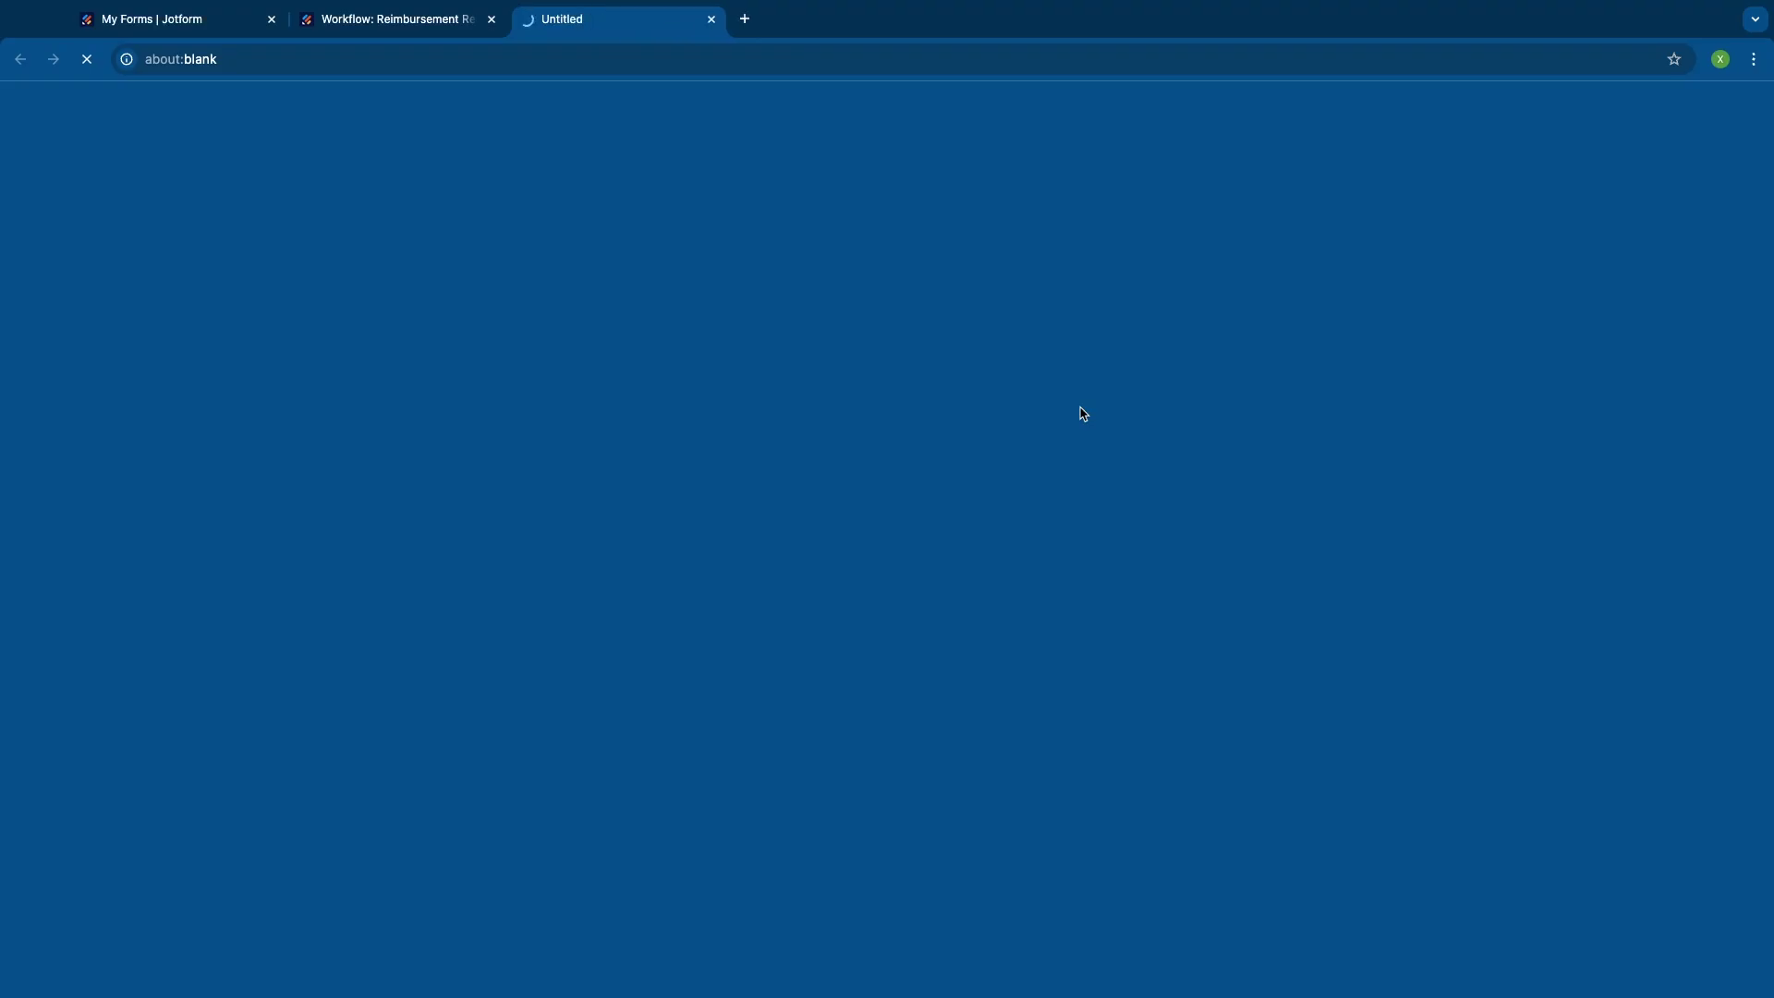
{"action": "key", "text": "Tab"}
{"action": "type", "text": "John"}
{"action": "key", "text": "Tab"}
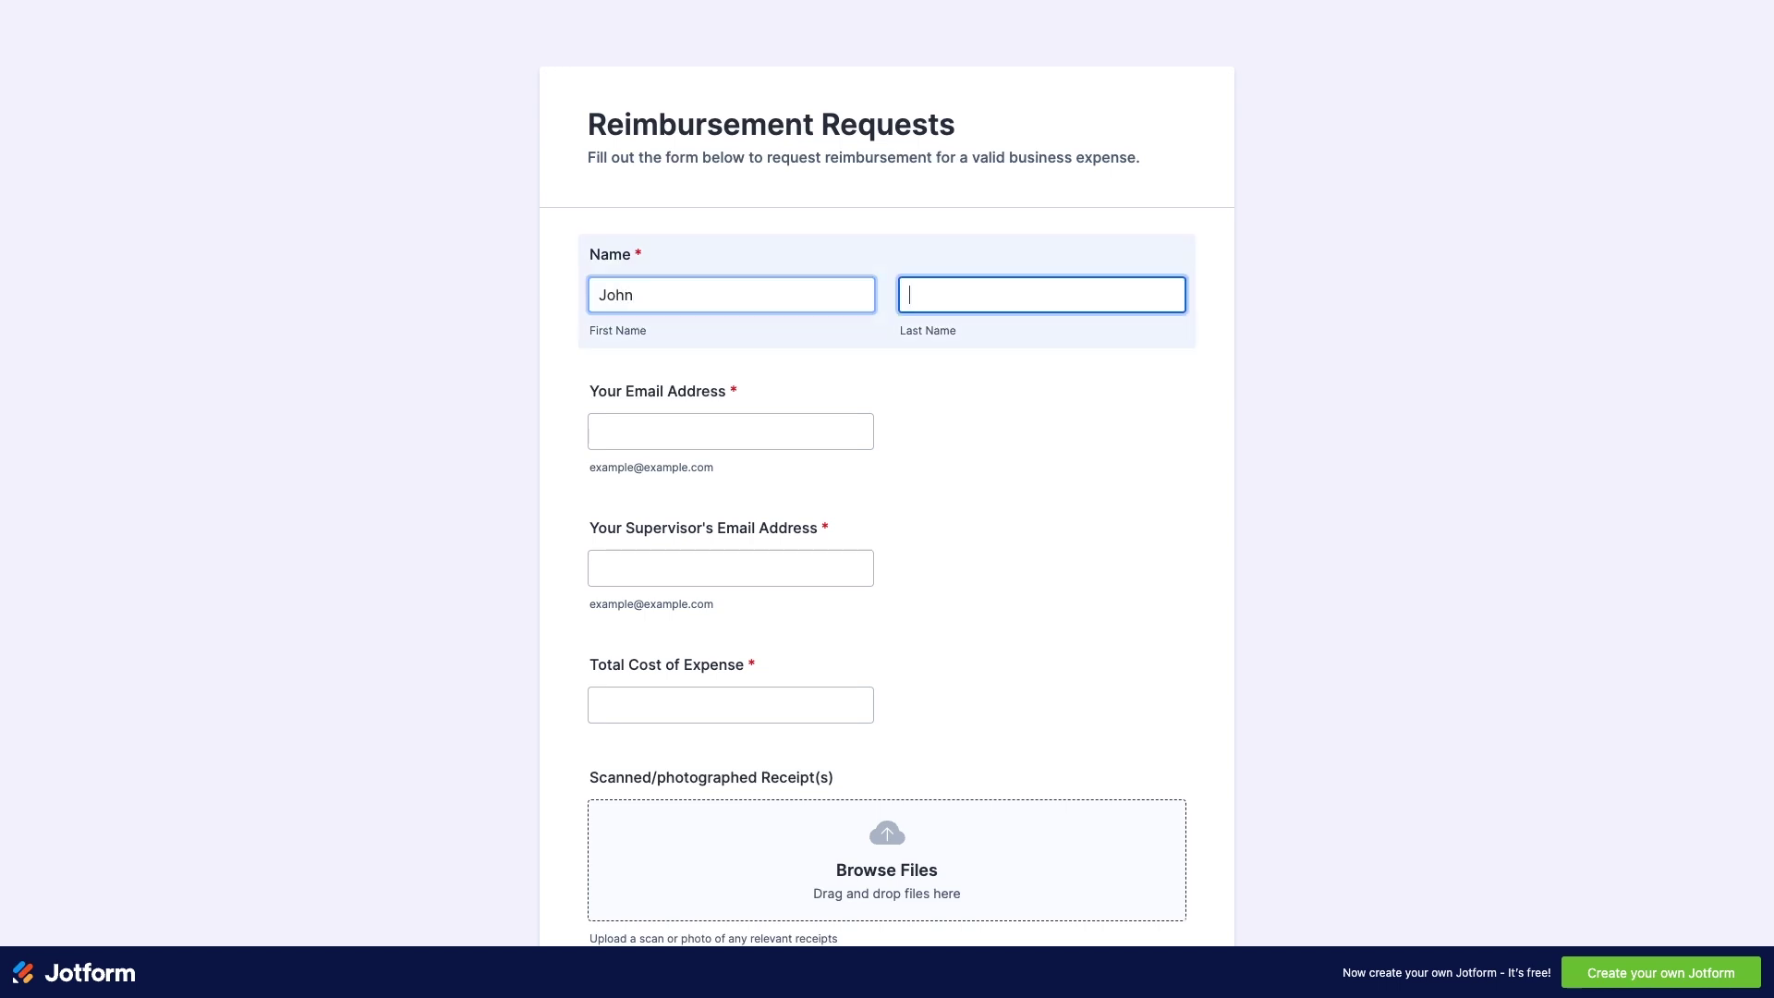
{"action": "type", "text": "Tester"}
{"action": "key", "text": "Tab"}
{"action": "key", "text": "Tab"}
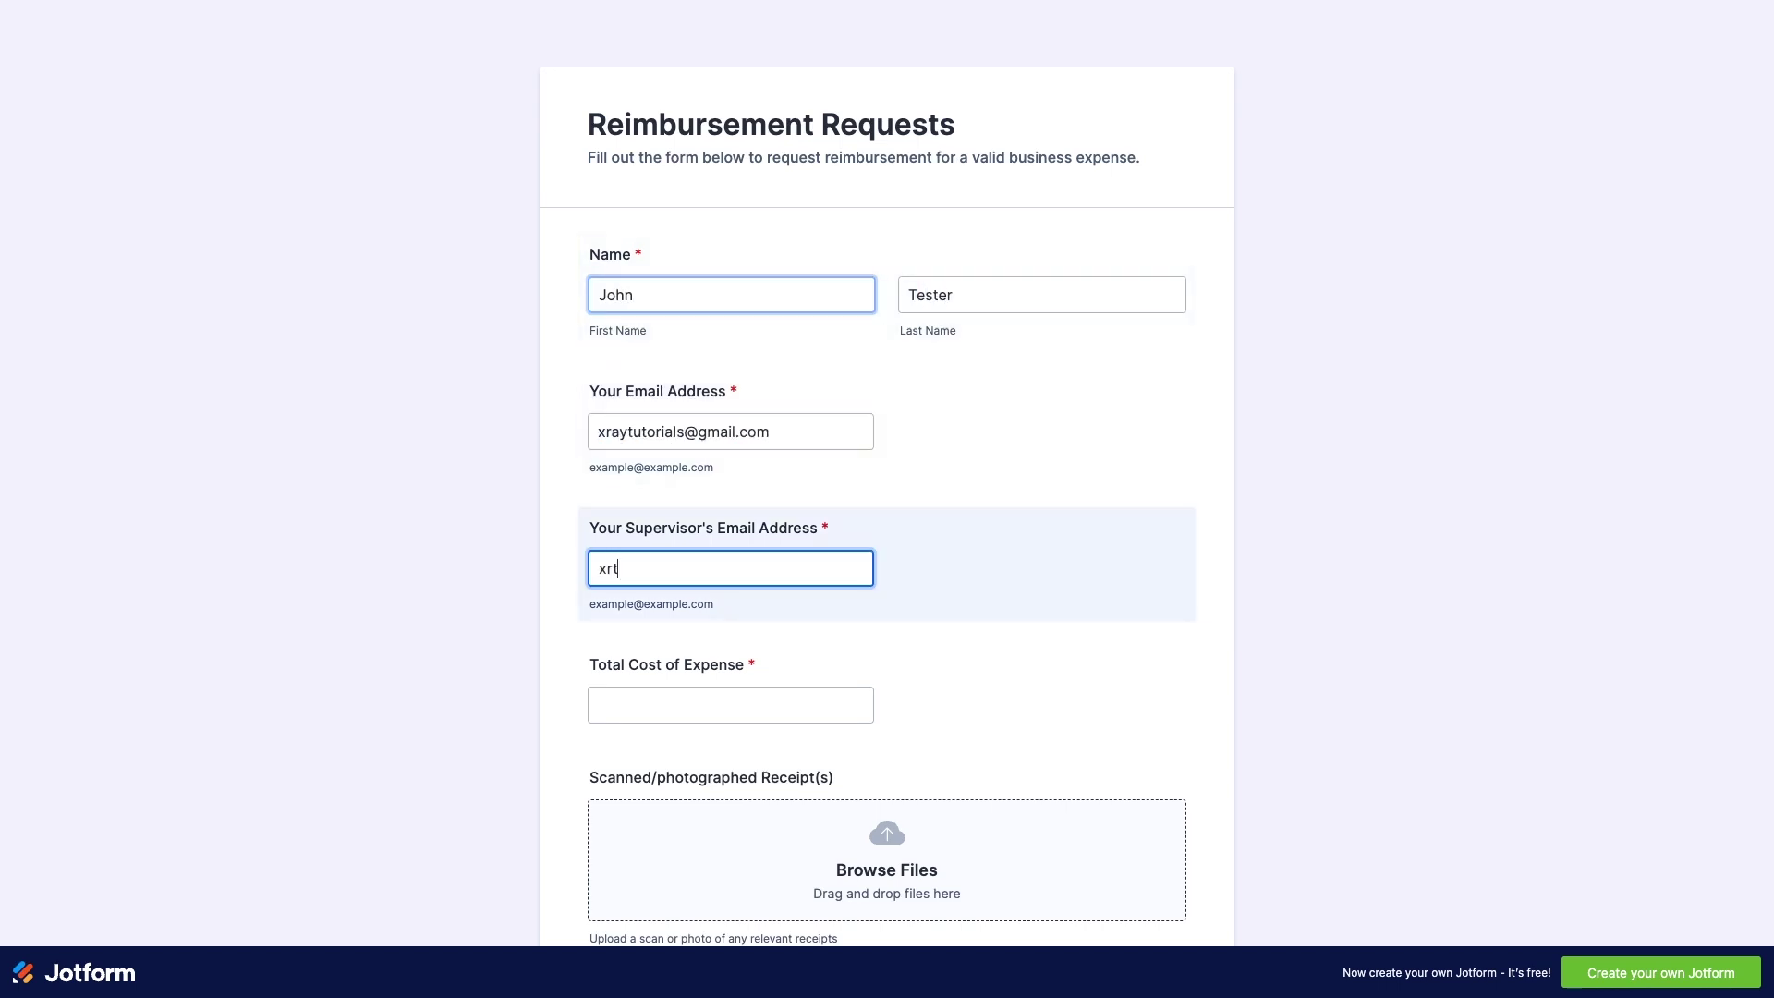
- Enter a $250 total cost, attach the receipt image, and summarize it as 'Video editing software'
{"action": "key", "text": "Tab"}
{"action": "scroll", "coordinate": [934, 729], "scroll_direction": "down", "scroll_amount": 1}
{"action": "type", "text": "$250"}
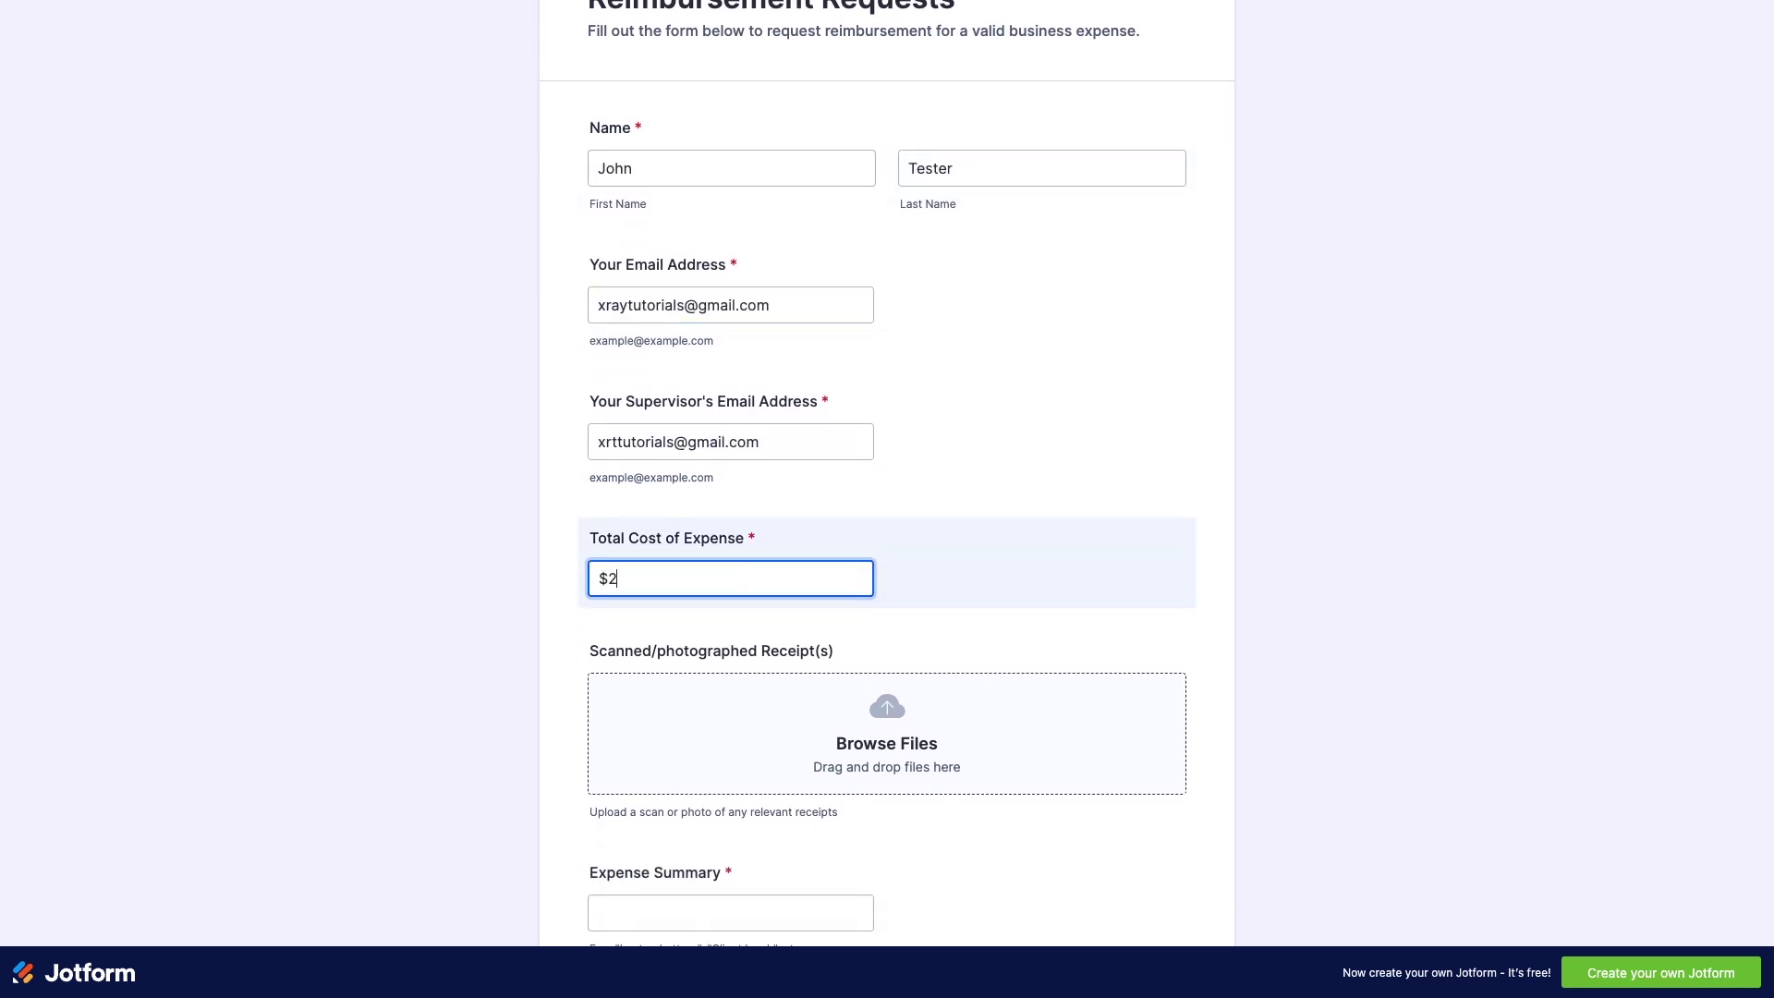
{"action": "key", "text": "Tab"}
{"action": "left_click", "coordinate": [934, 729]}
{"action": "left_click", "coordinate": [1279, 693]}
{"action": "scroll", "coordinate": [1279, 692], "scroll_direction": "down", "scroll_amount": 4}
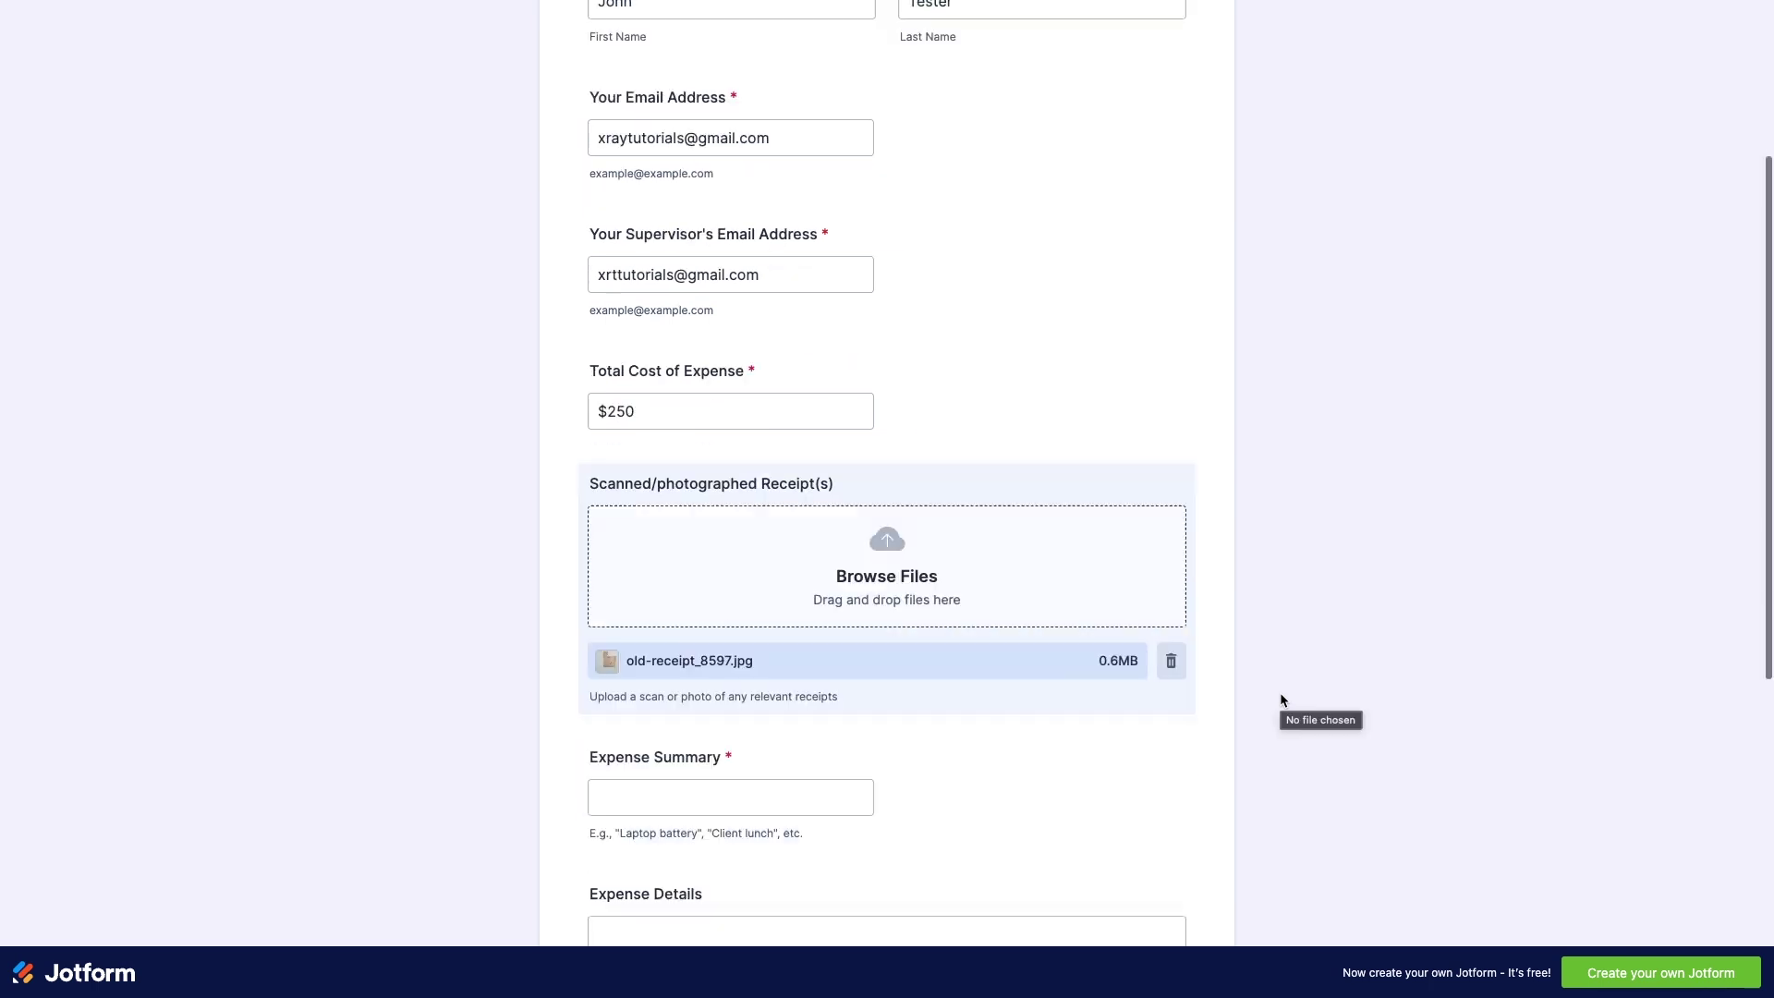
{"action": "left_click", "coordinate": [847, 584]}
{"action": "type", "text": "Video editing software"}
- Describe the YouTube video-editing purchase, choose the Software category, and set the date to the 21st
{"action": "scroll", "coordinate": [788, 479], "scroll_direction": "down", "scroll_amount": 3}
{"action": "left_click", "coordinate": [788, 479]}
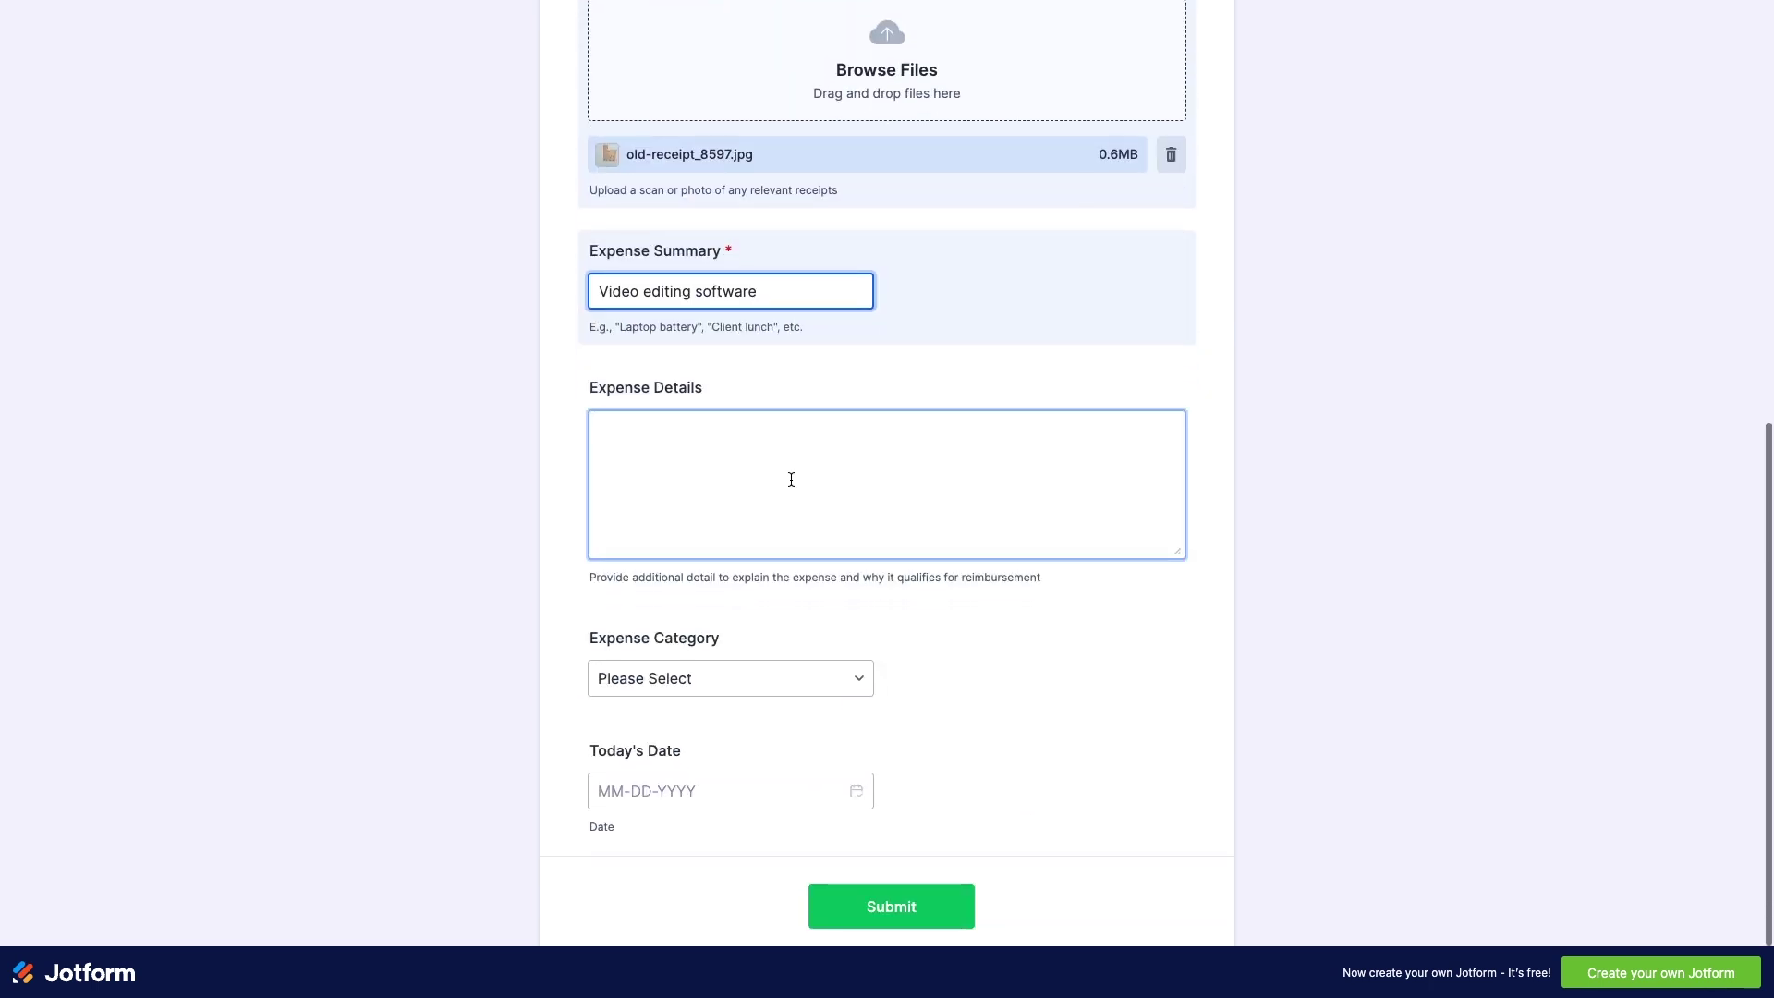
{"action": "type", "text": "Purchased video editing software to produce content for our company's YouTube channel and social media platforms."}
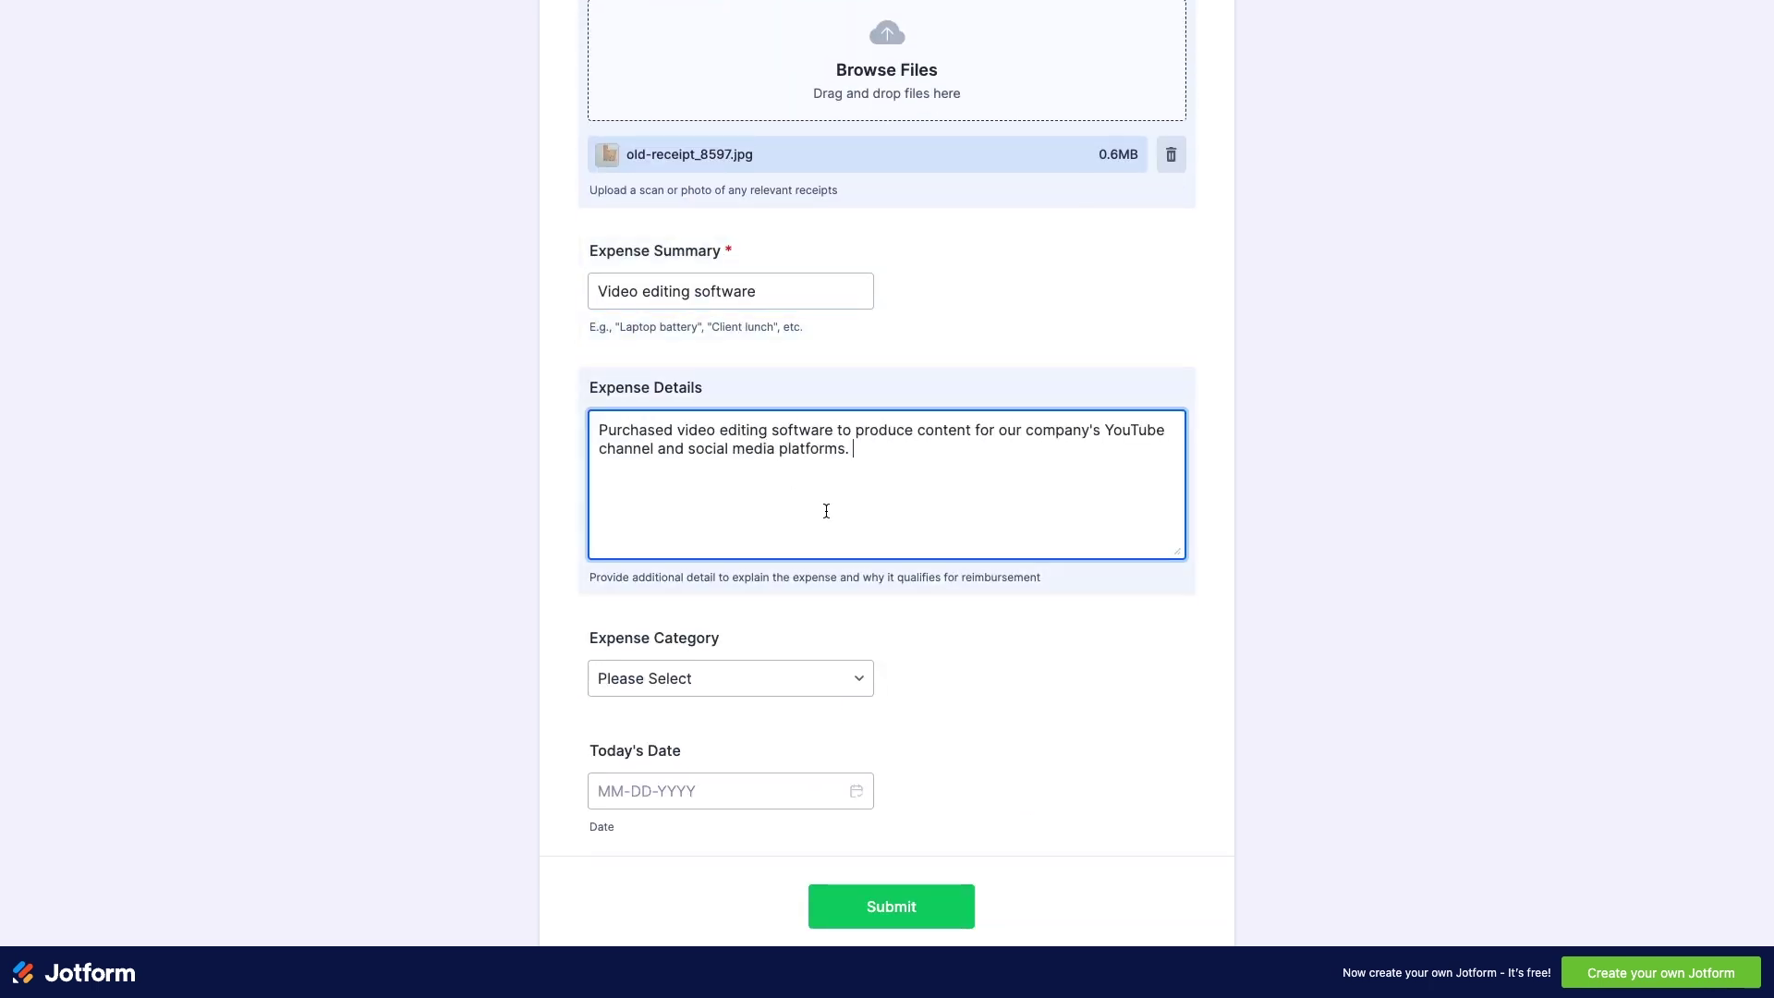
{"action": "scroll", "coordinate": [835, 555], "scroll_direction": "down", "scroll_amount": 1}
{"action": "left_click", "coordinate": [839, 603]}
{"action": "left_click", "coordinate": [840, 602]}
{"action": "left_click", "coordinate": [857, 698]}
{"action": "left_click", "coordinate": [776, 929]}
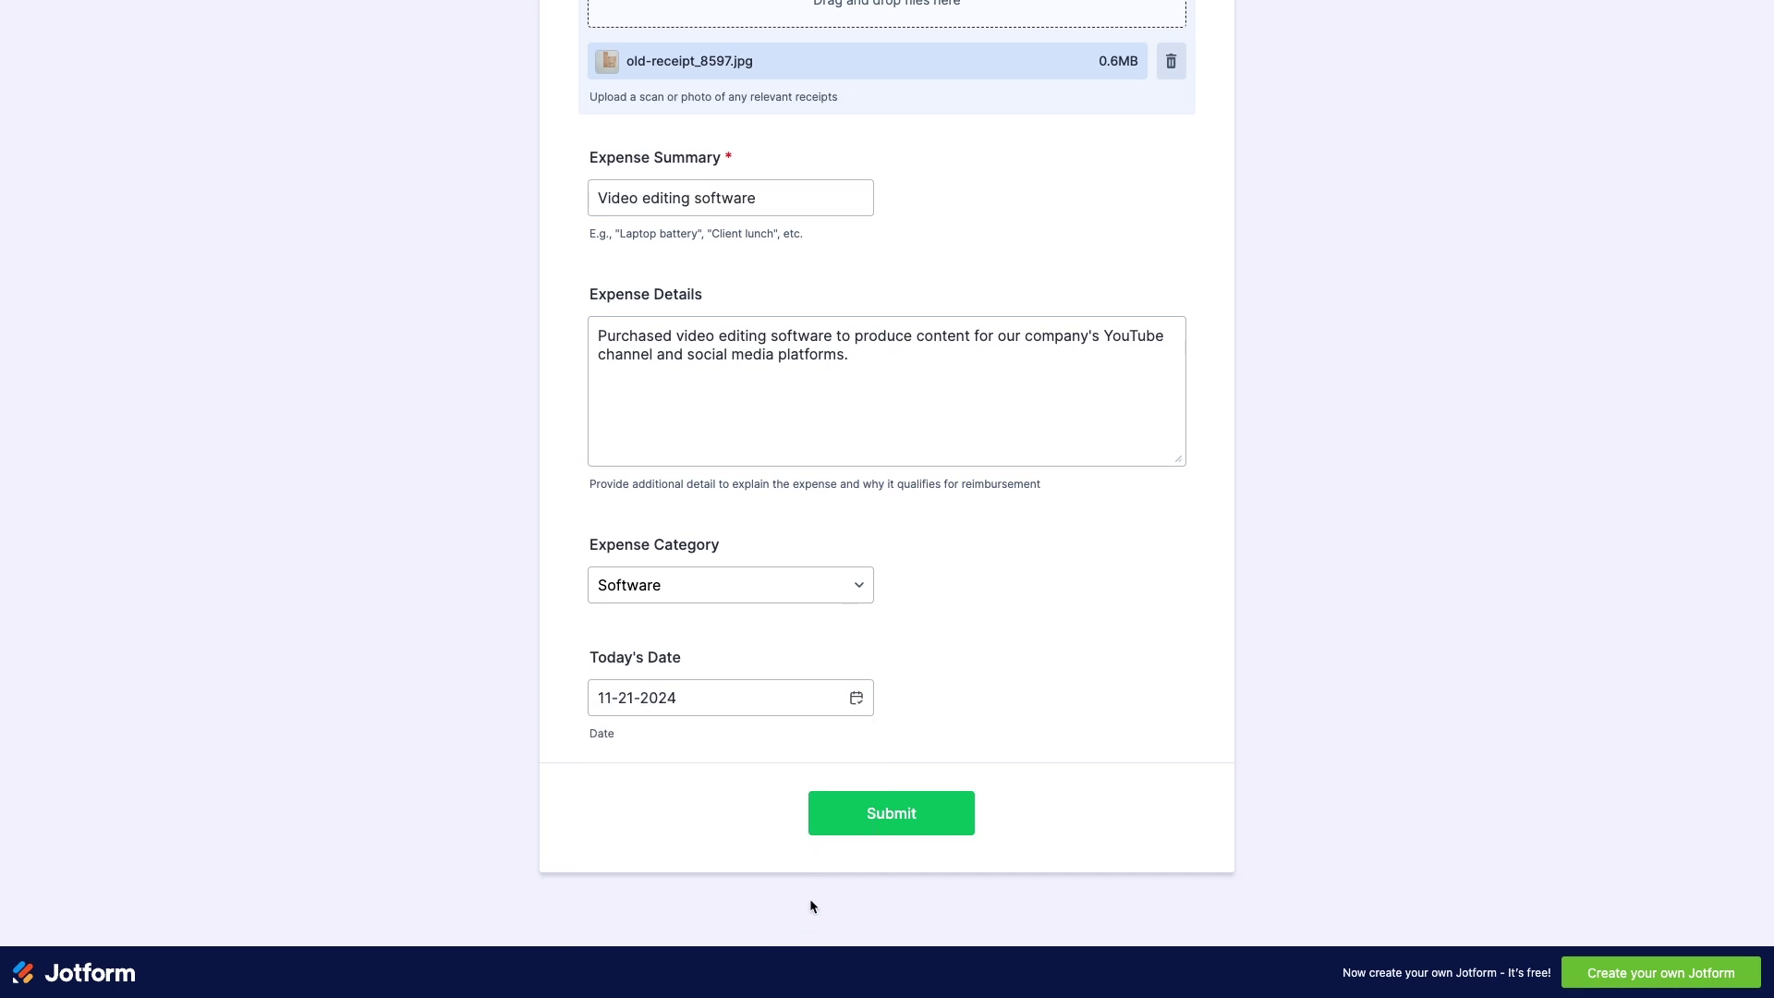
- Submit the test request, then approve it in Inbox by signing with a typed name
{"action": "left_click", "coordinate": [849, 825]}
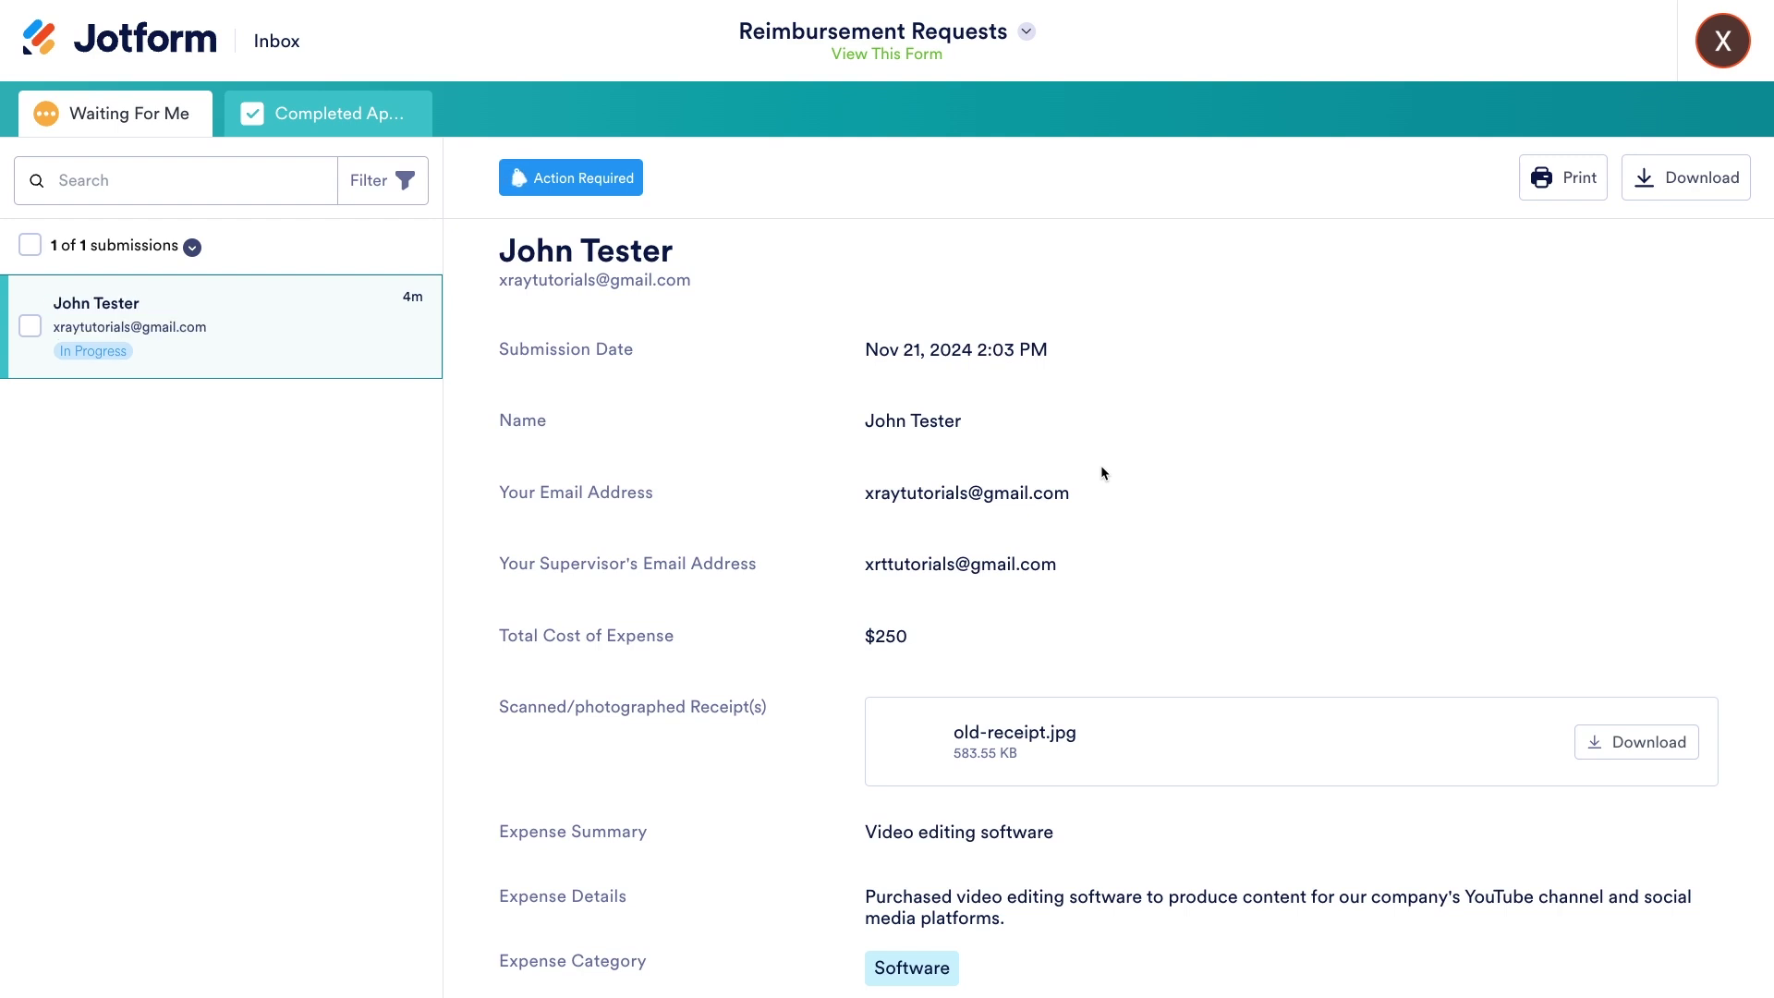
{"action": "scroll", "coordinate": [1101, 464], "scroll_direction": "down", "scroll_amount": 5}
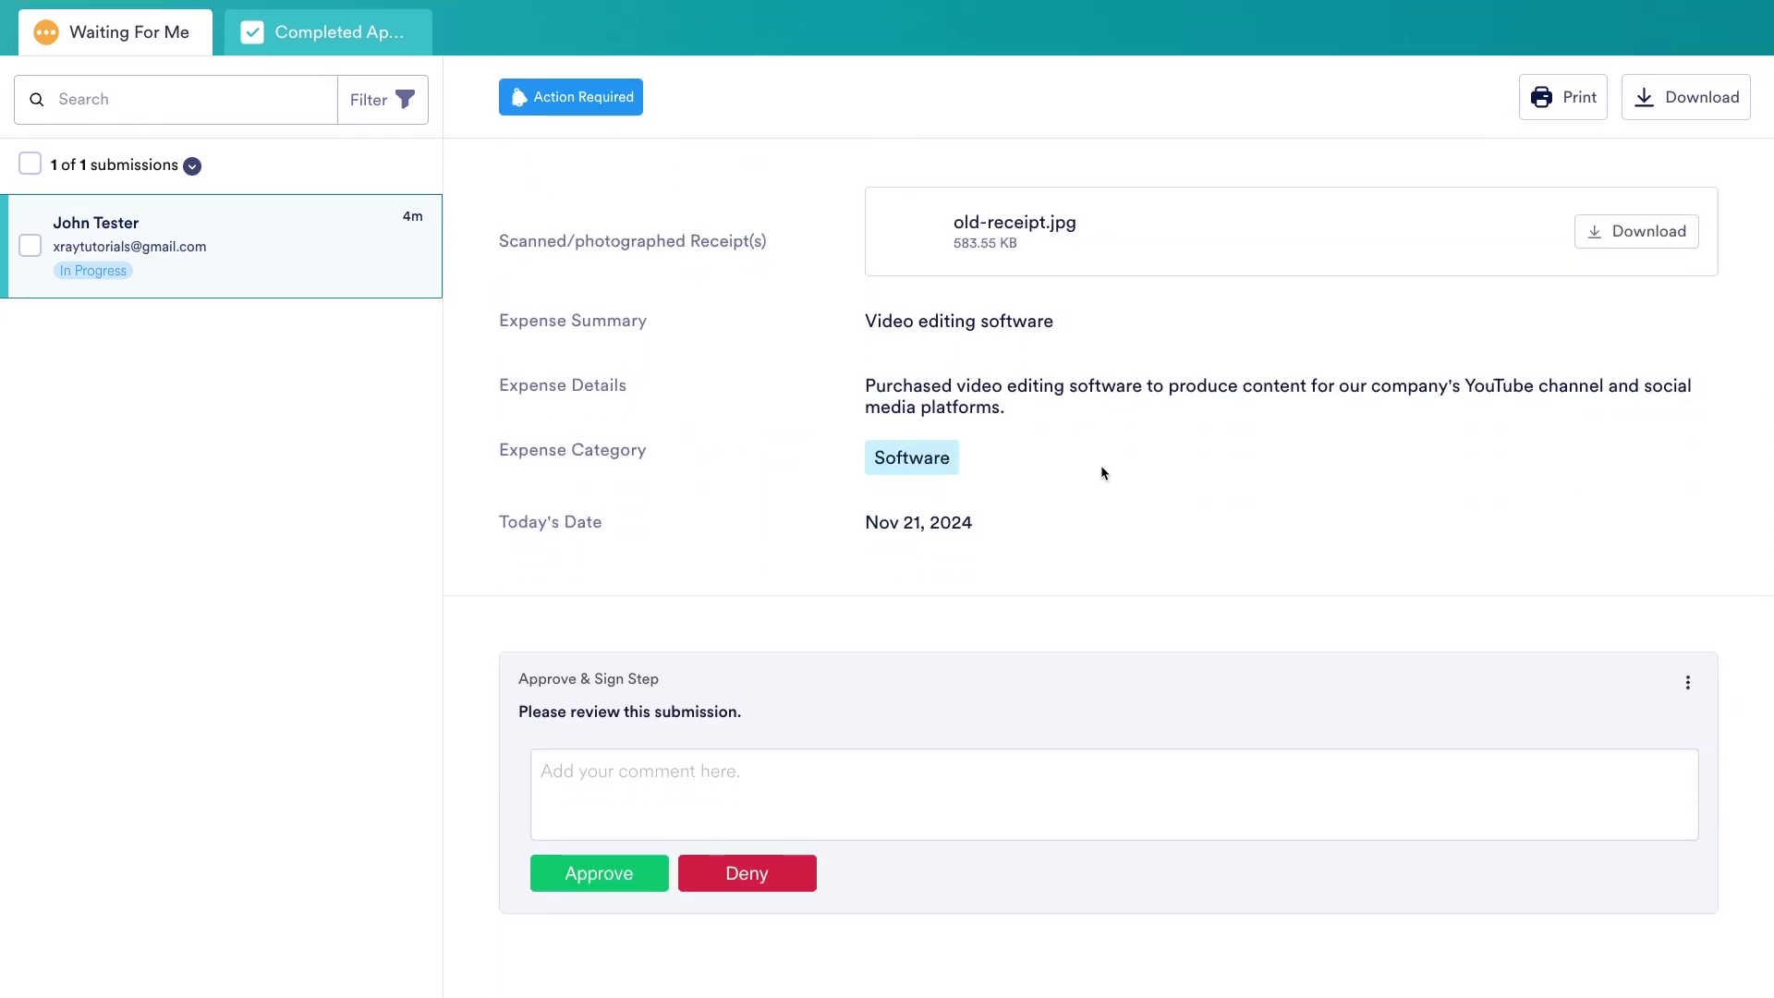
{"action": "left_click", "coordinate": [637, 880]}
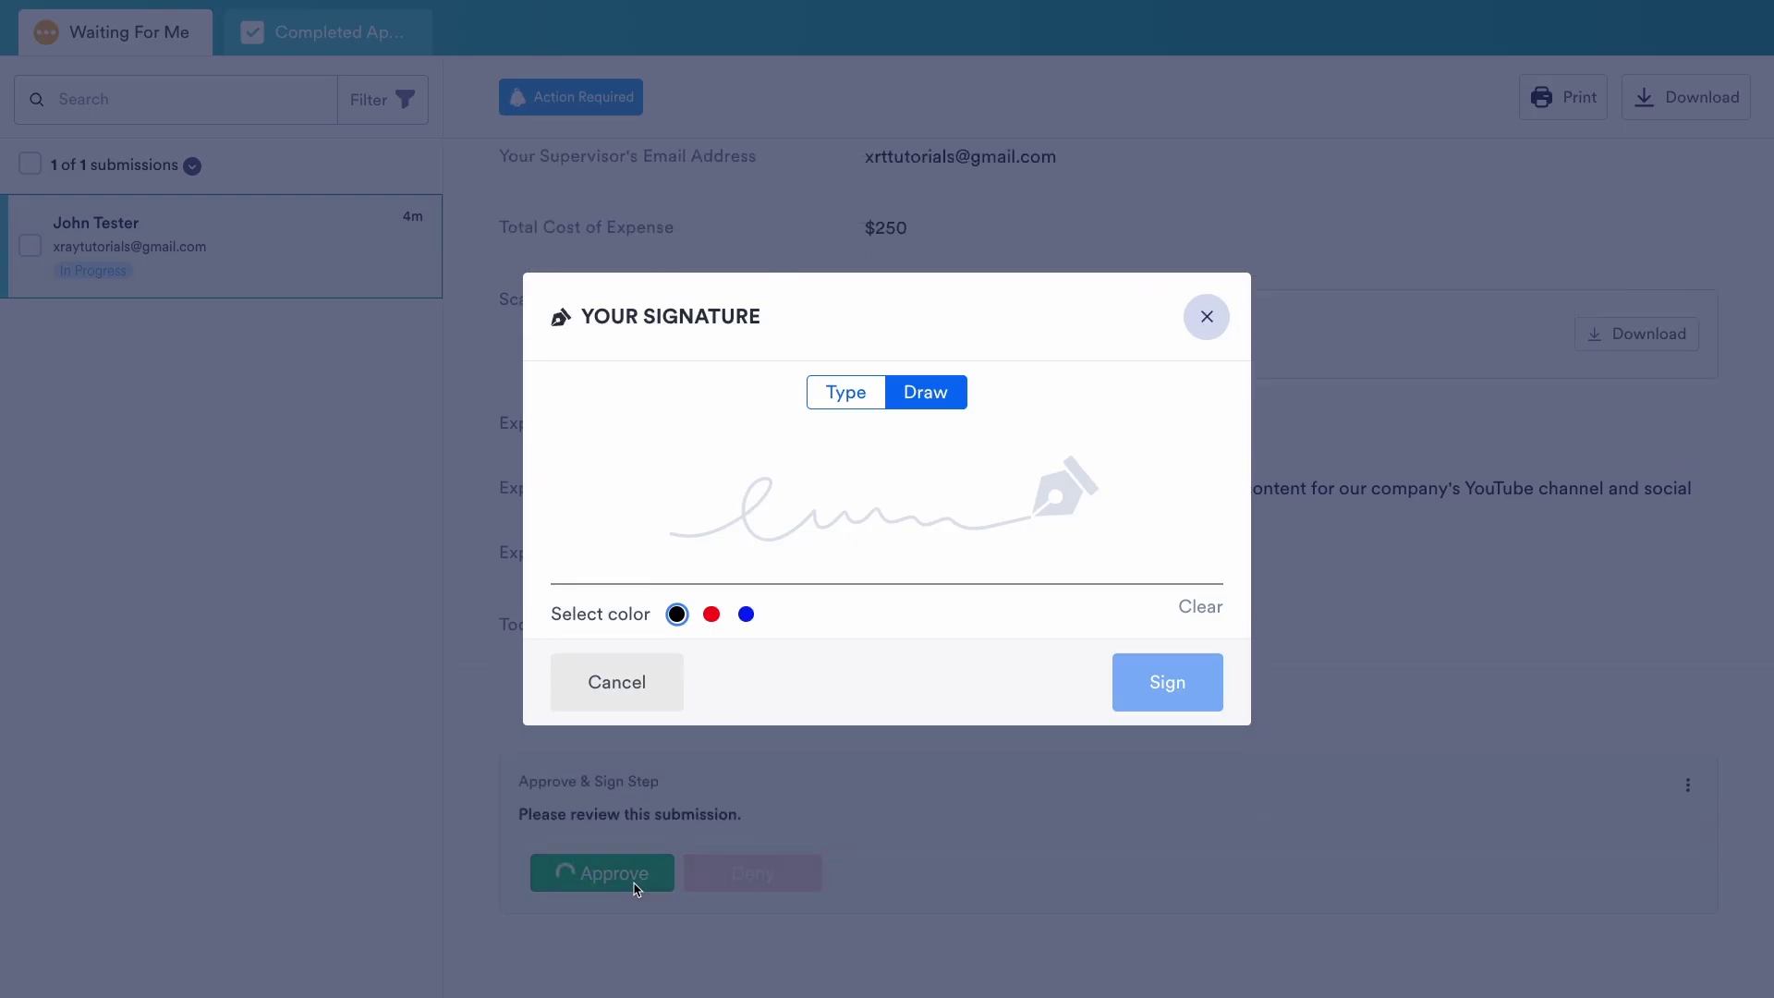
{"action": "left_click", "coordinate": [835, 391]}
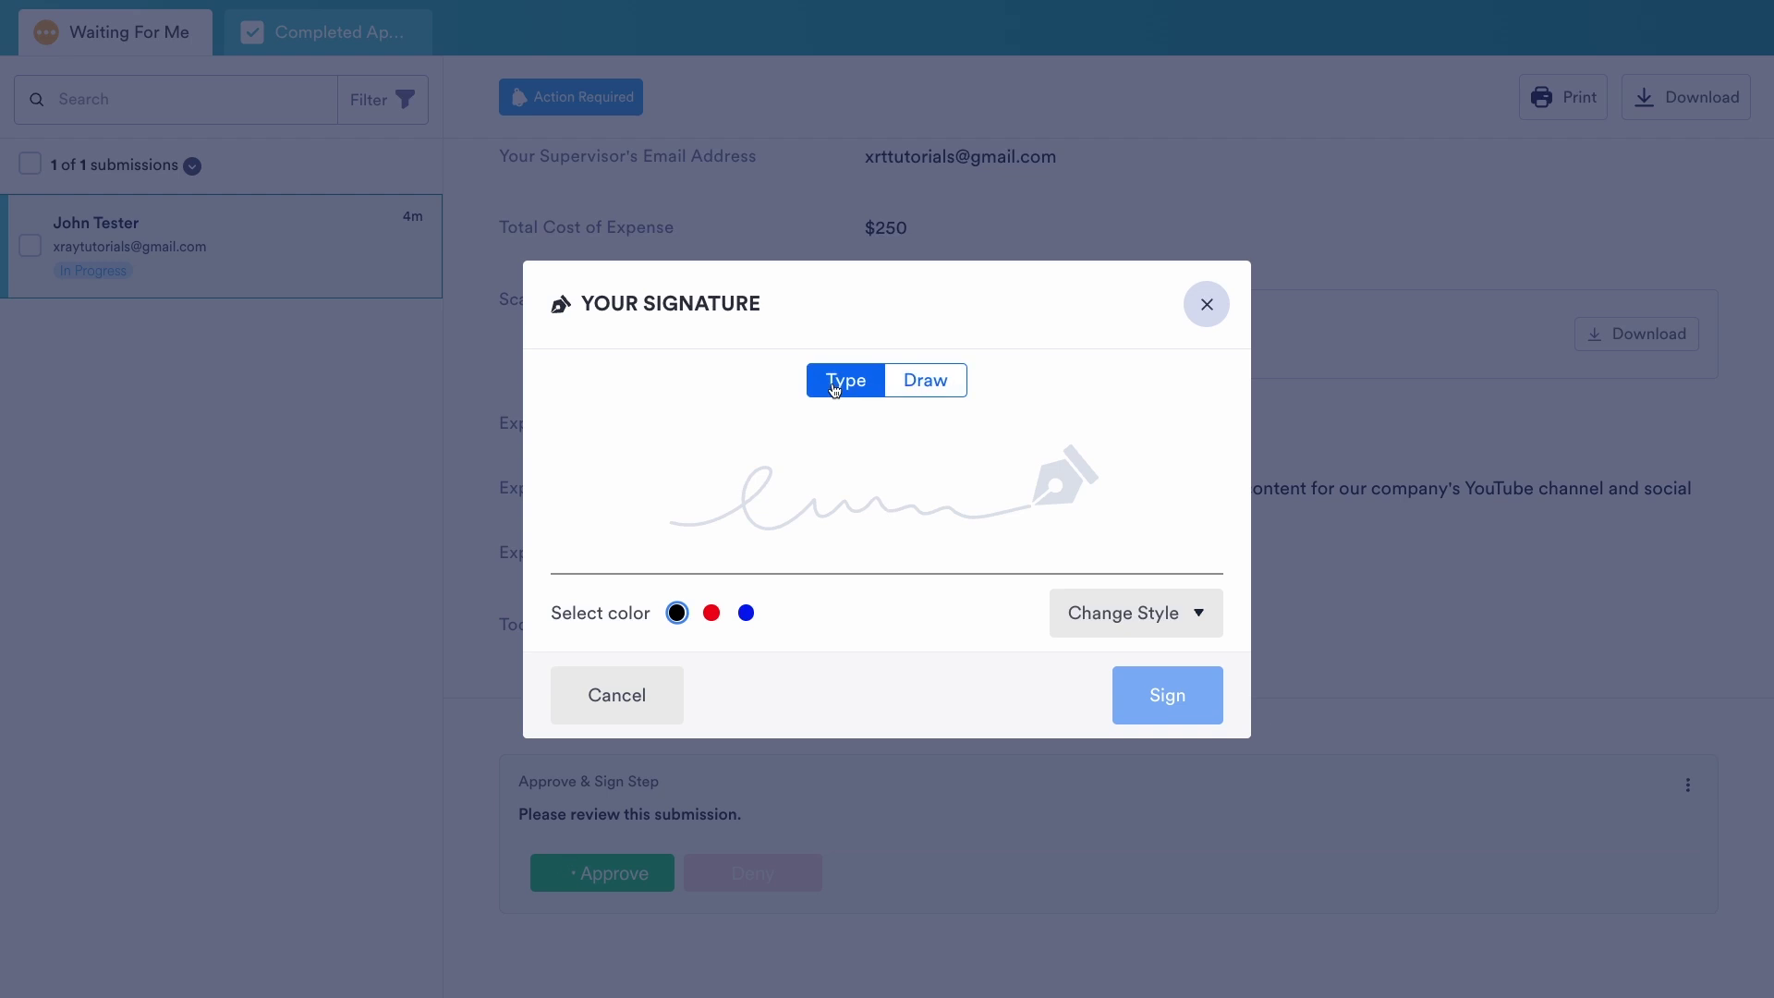
{"action": "left_click", "coordinate": [864, 515]}
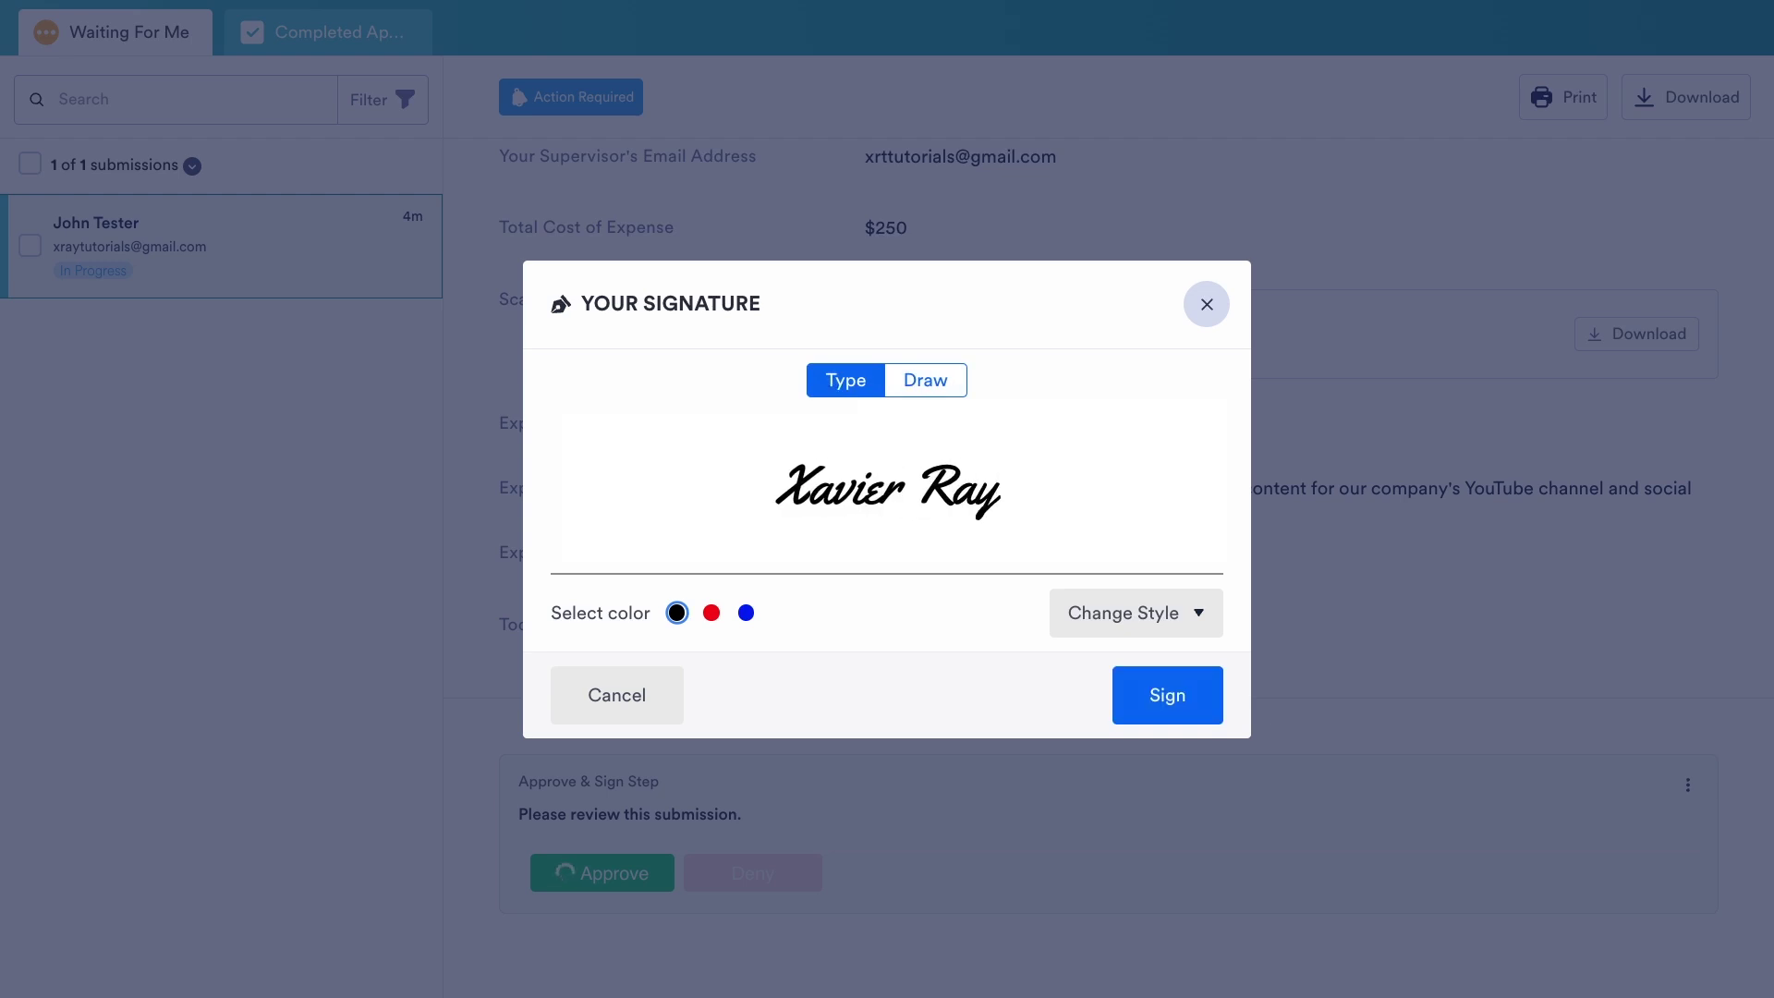
{"action": "left_click", "coordinate": [1151, 724]}
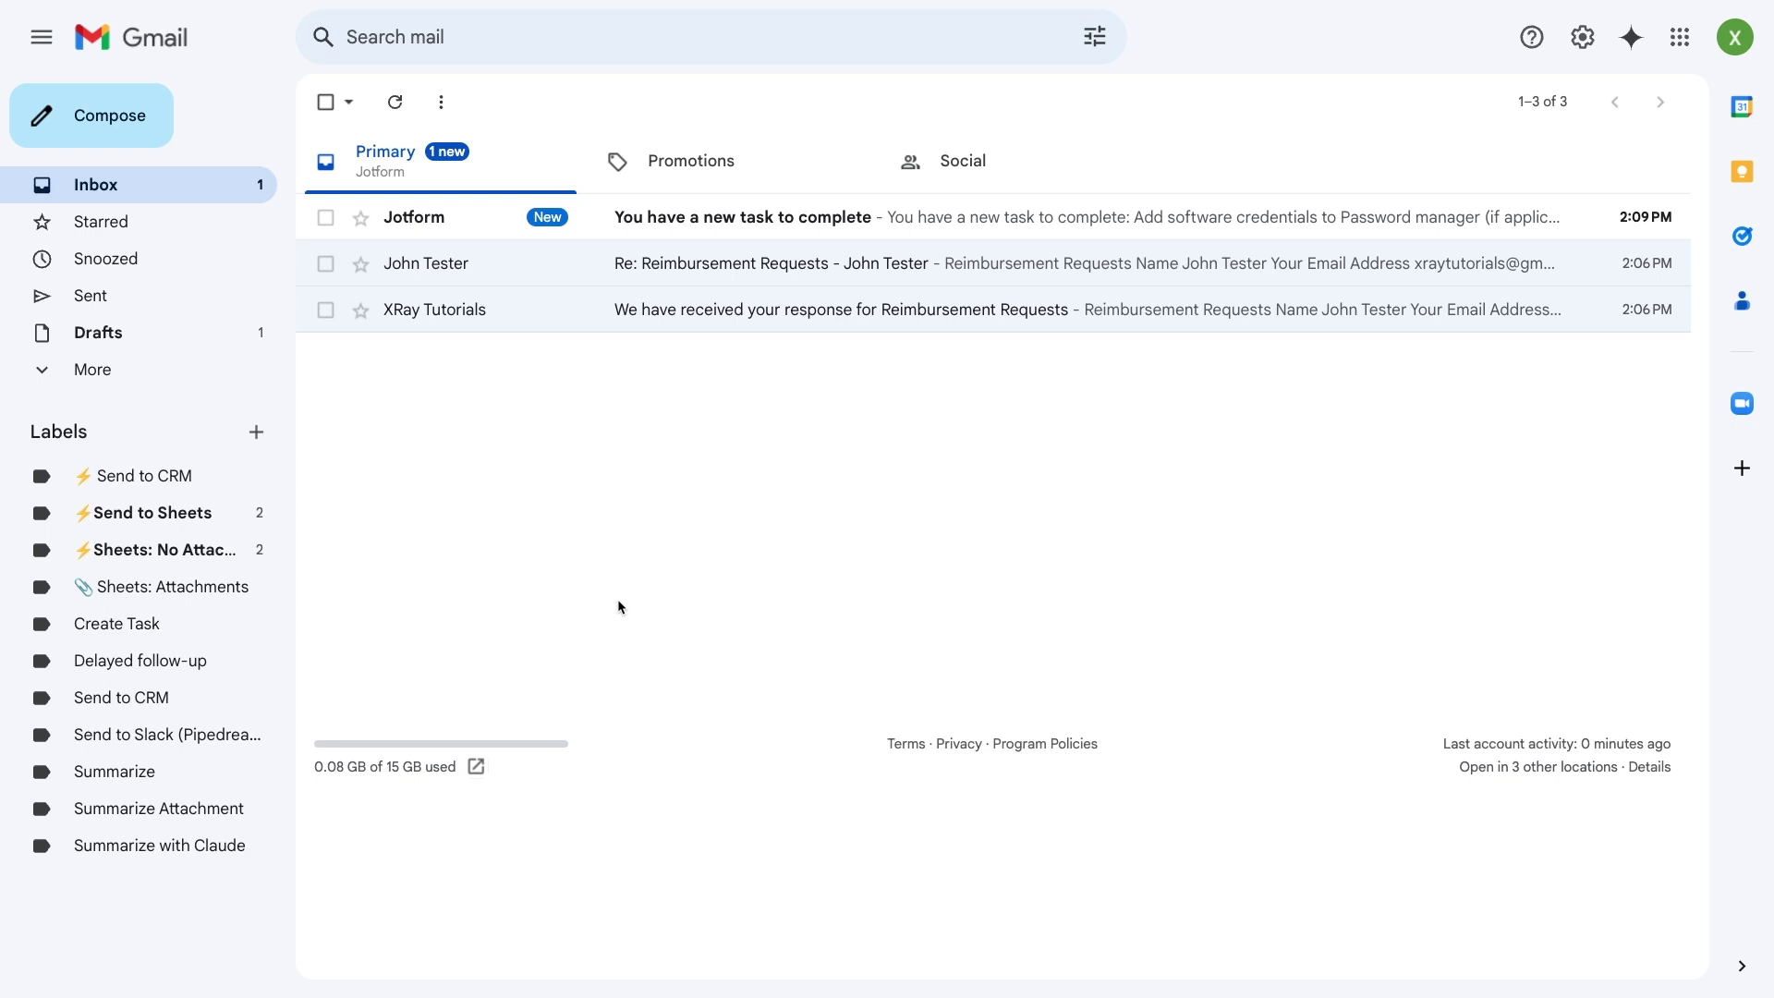
- From the 'You have a new task to complete' email, submit the credentials task as Complete
{"action": "left_click", "coordinate": [891, 224]}
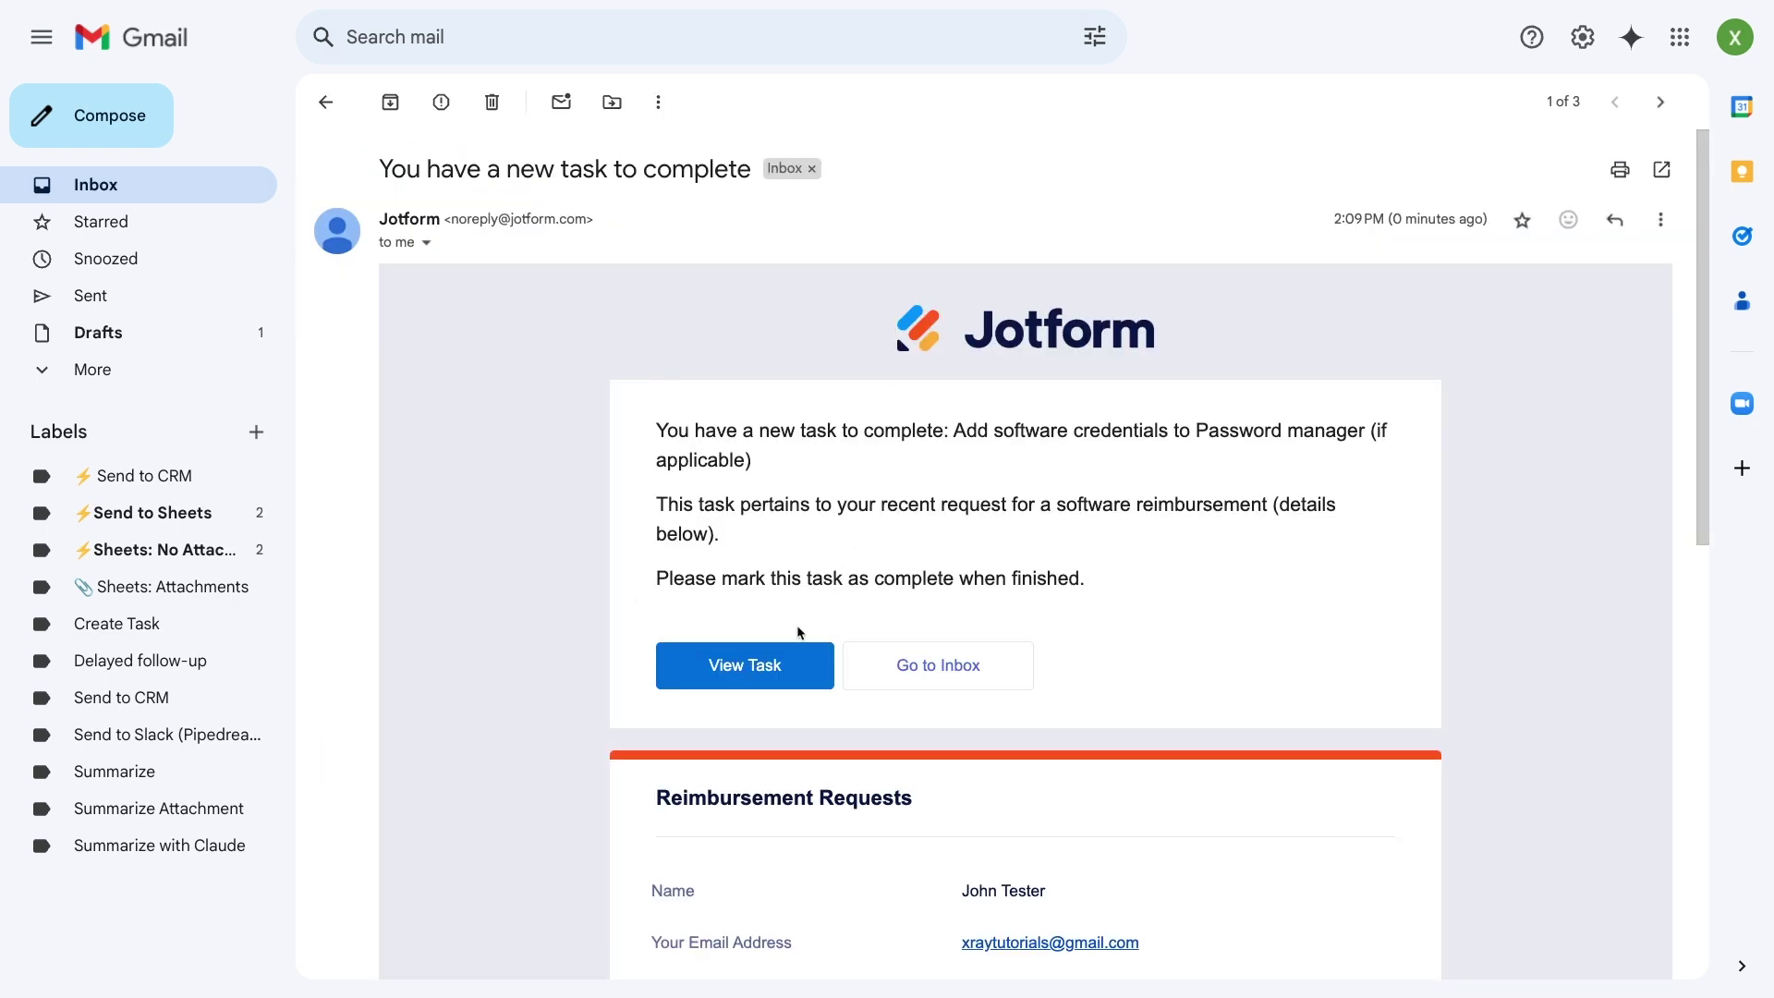
{"action": "left_click", "coordinate": [781, 665]}
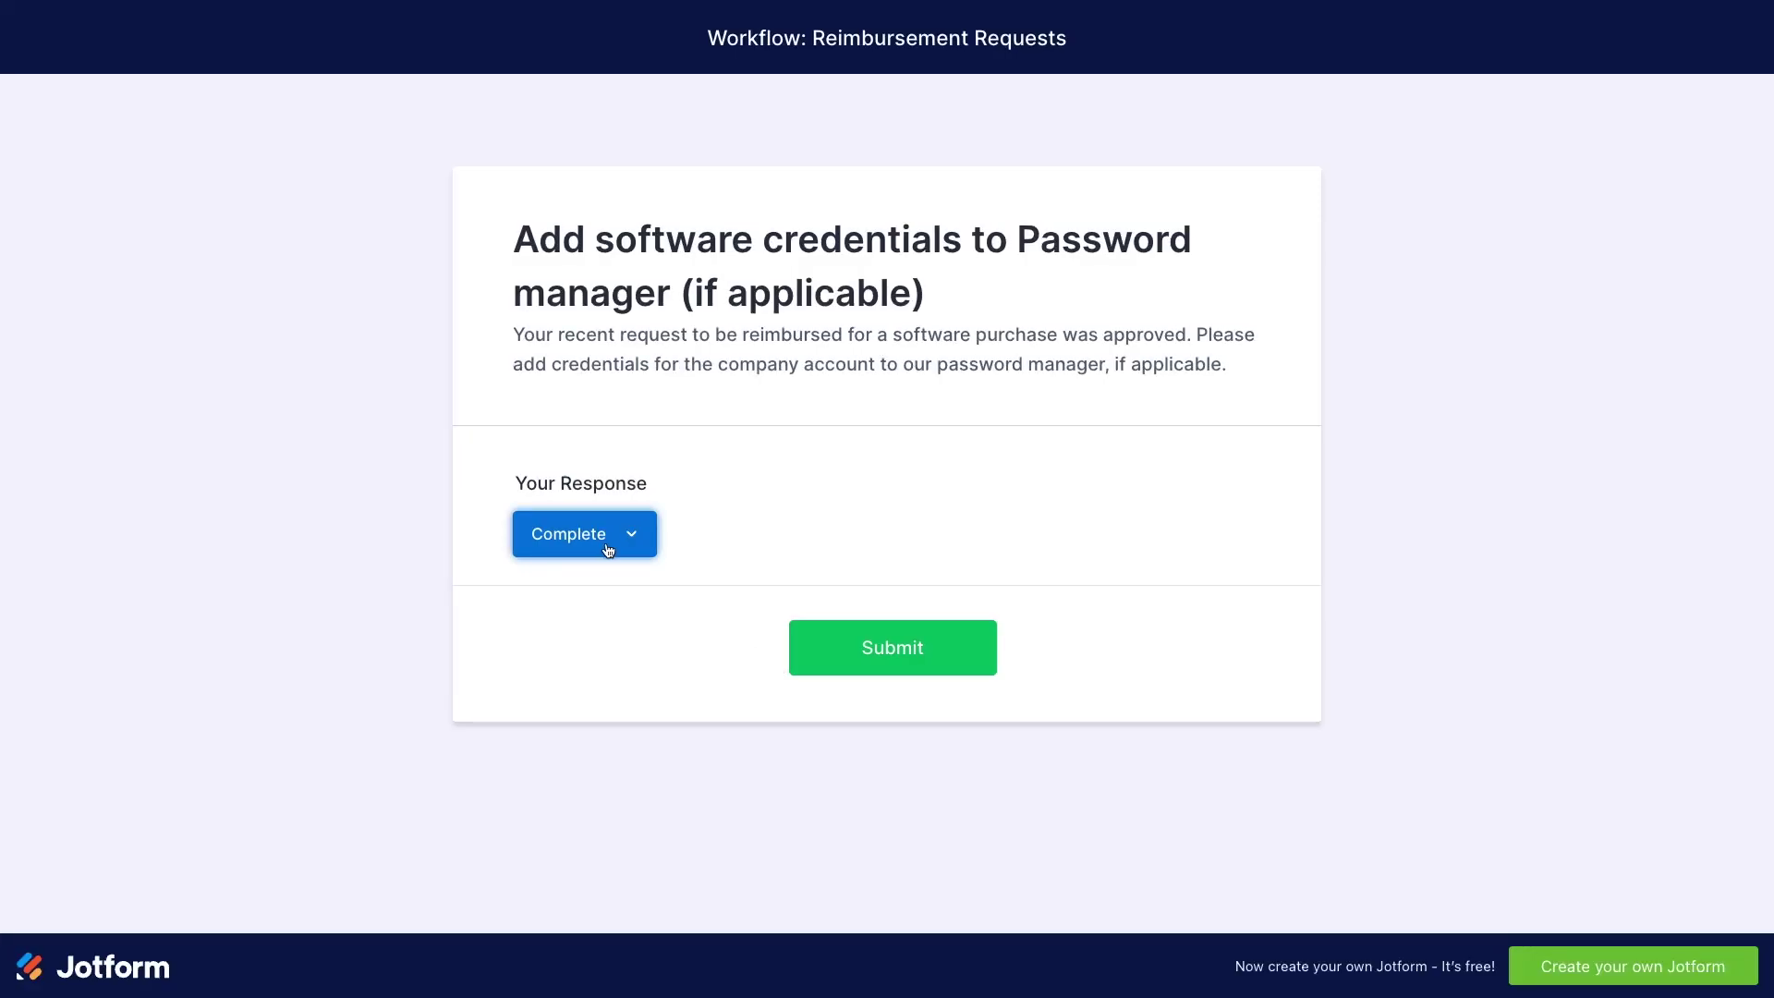
{"action": "left_click", "coordinate": [856, 647]}
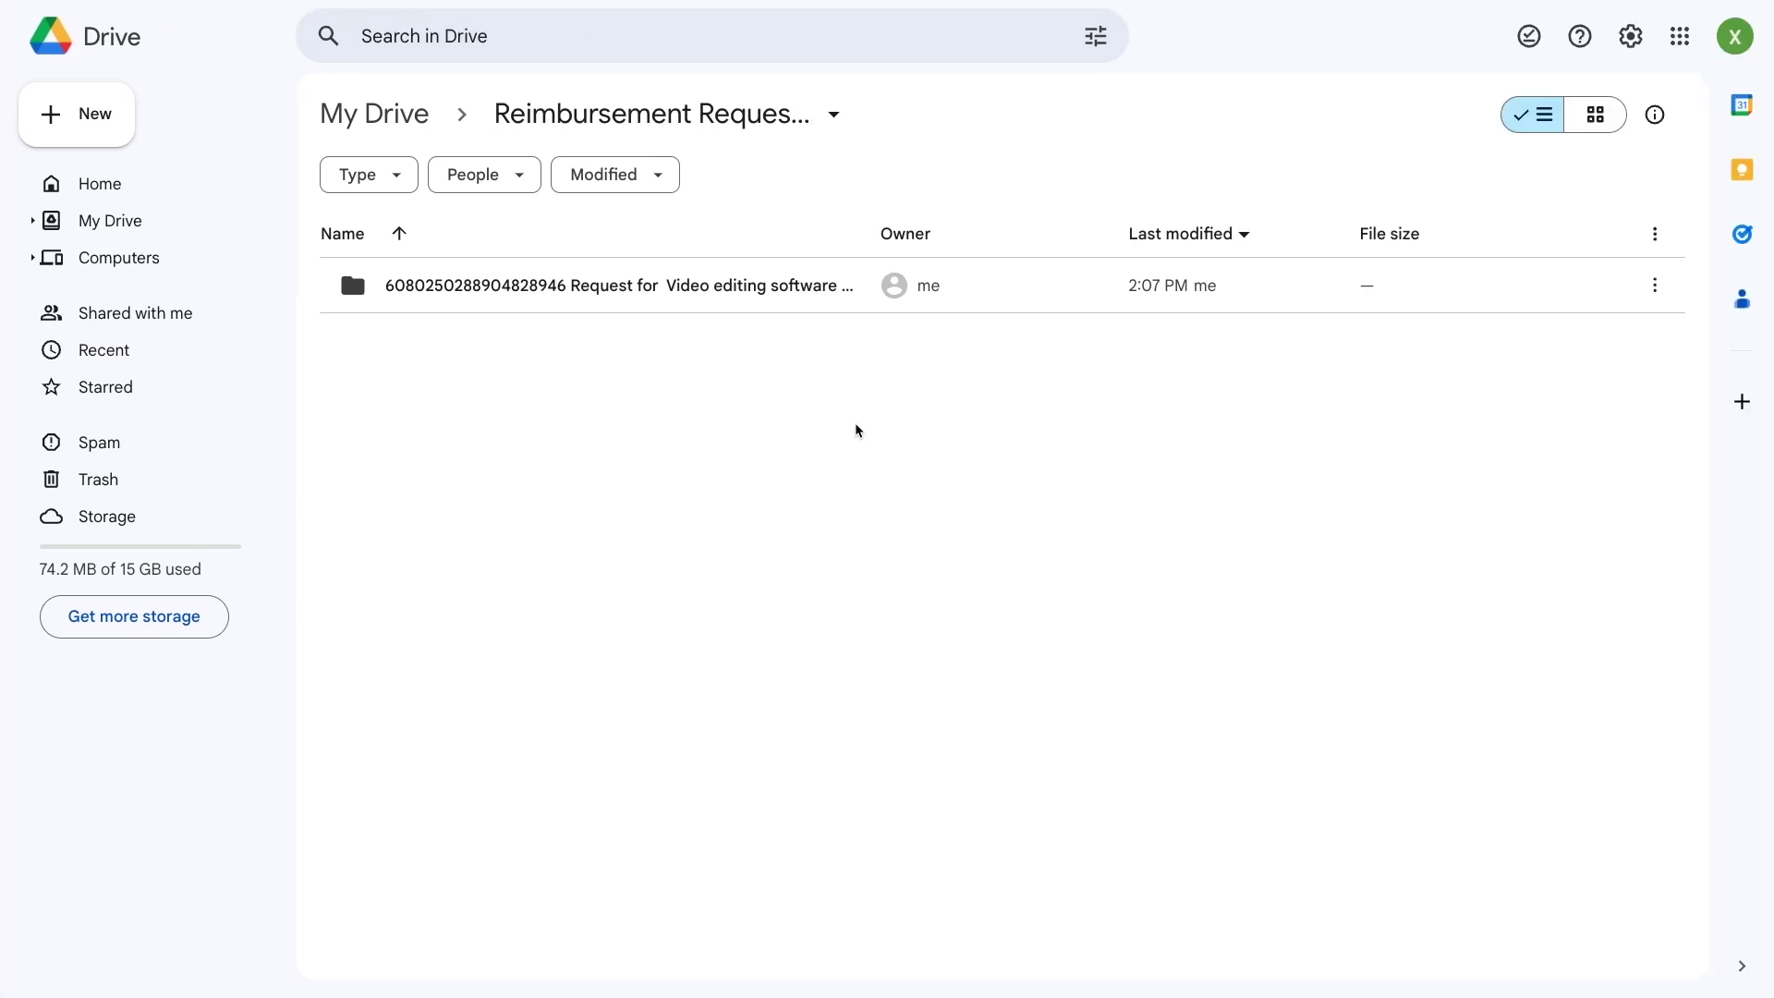
- Open the request folder's PDF, review its Approval Activity History, and close the viewer
{"action": "double_click", "coordinate": [653, 298]}
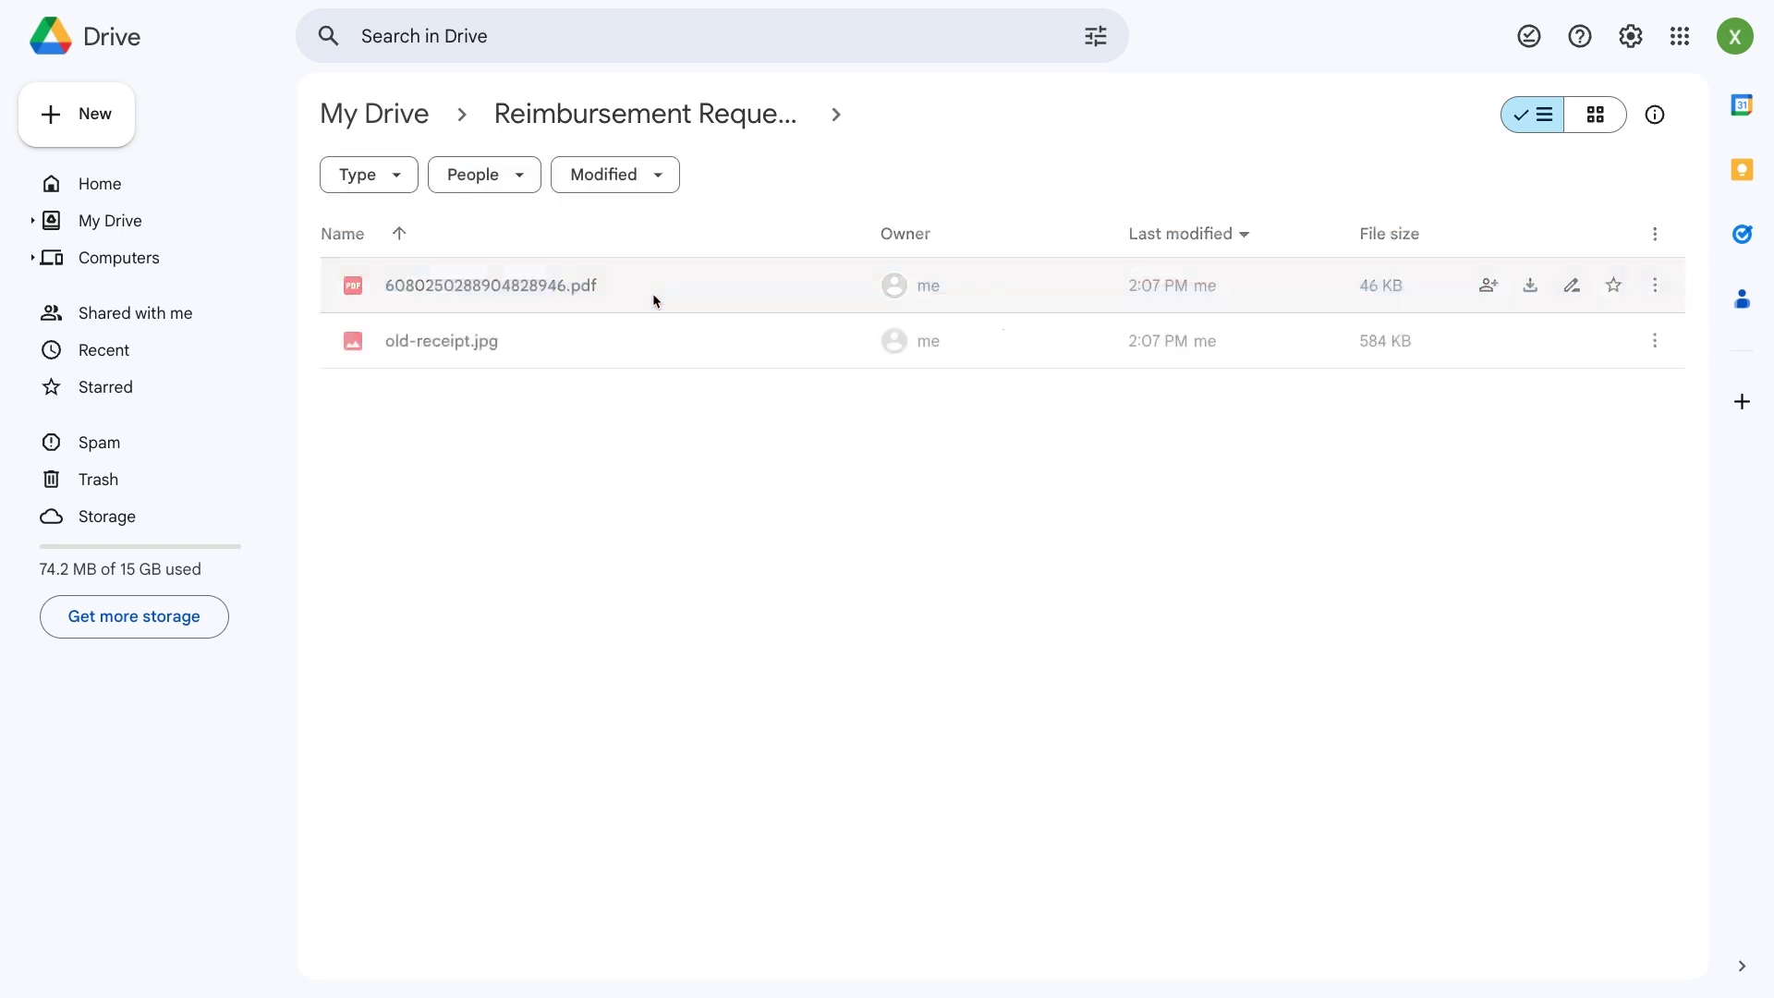
{"action": "double_click", "coordinate": [683, 298]}
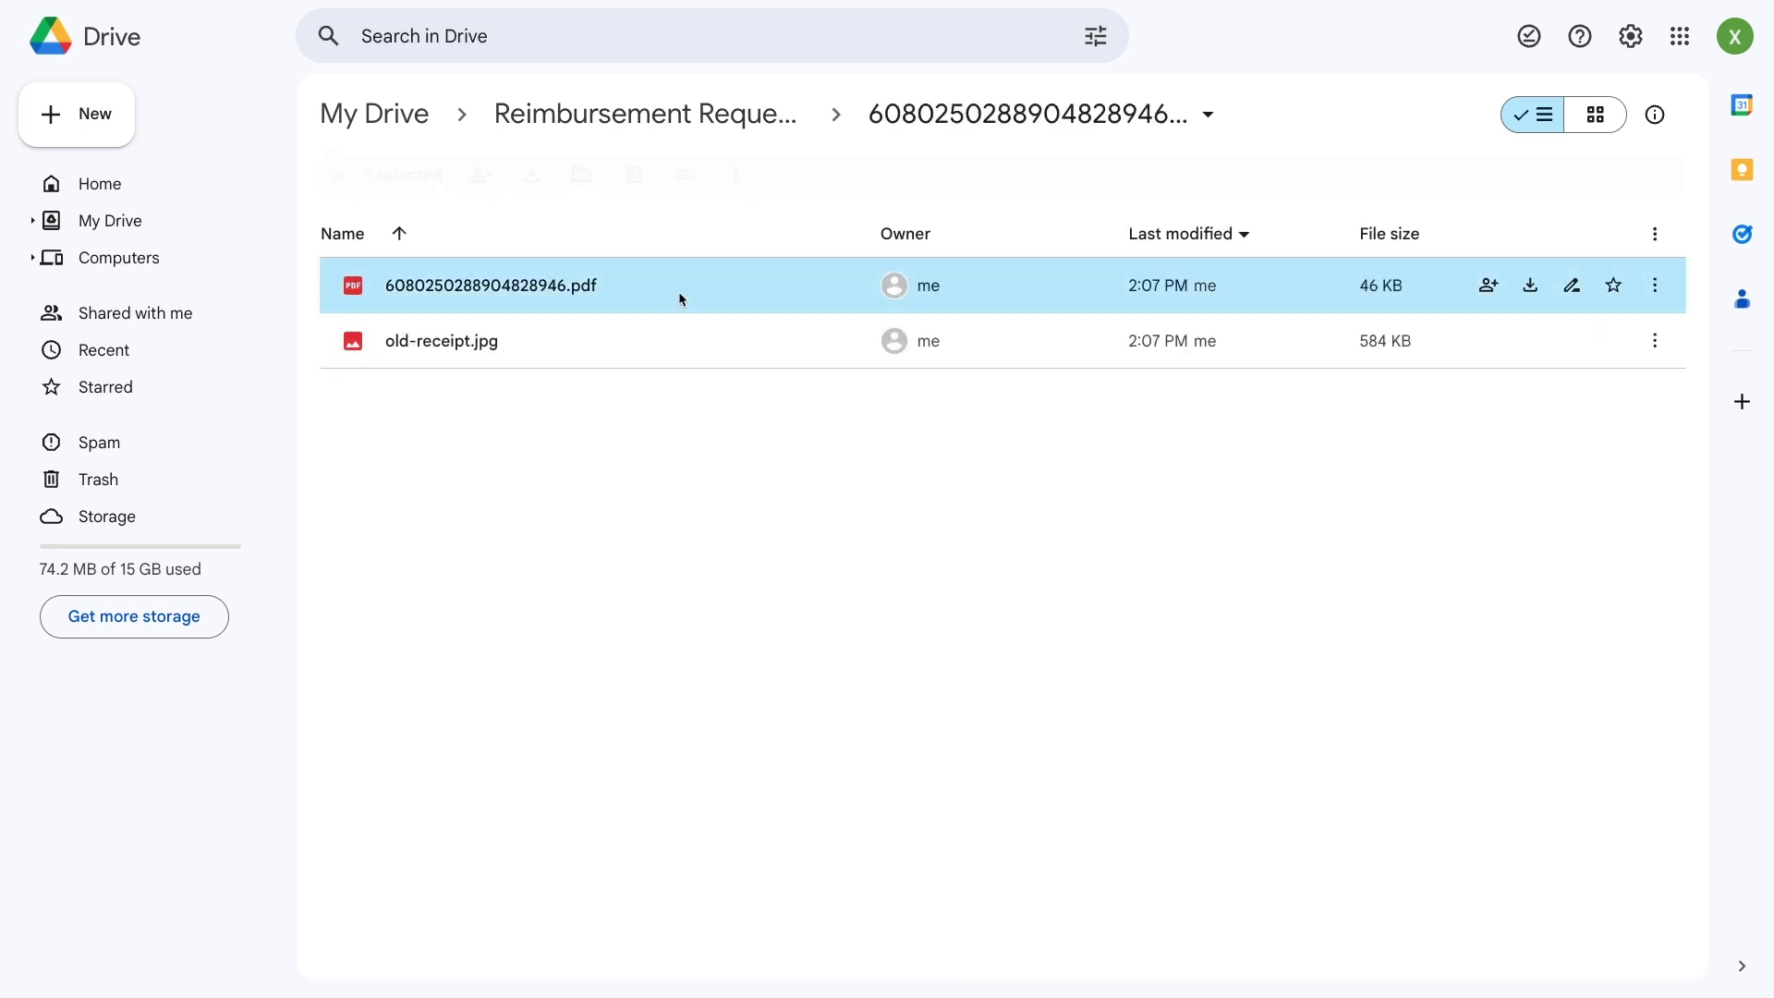
{"action": "scroll", "coordinate": [1164, 487], "scroll_direction": "down", "scroll_amount": 15}
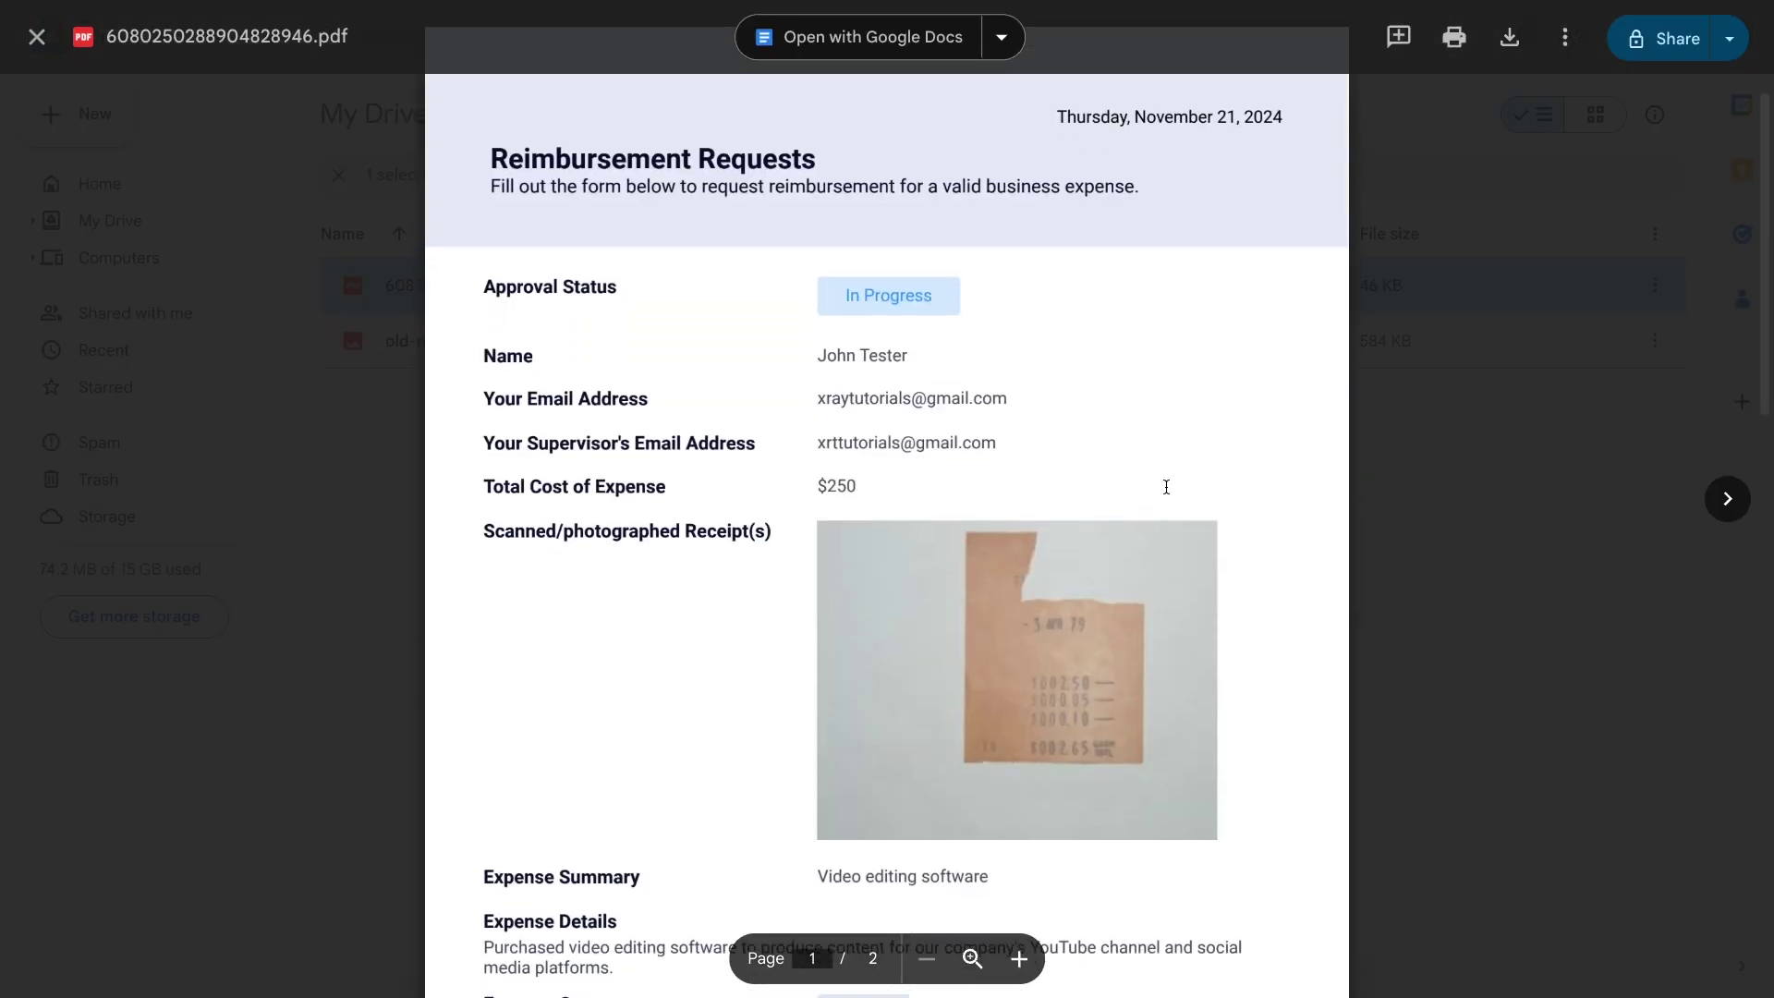
{"action": "left_click", "coordinate": [1473, 453]}
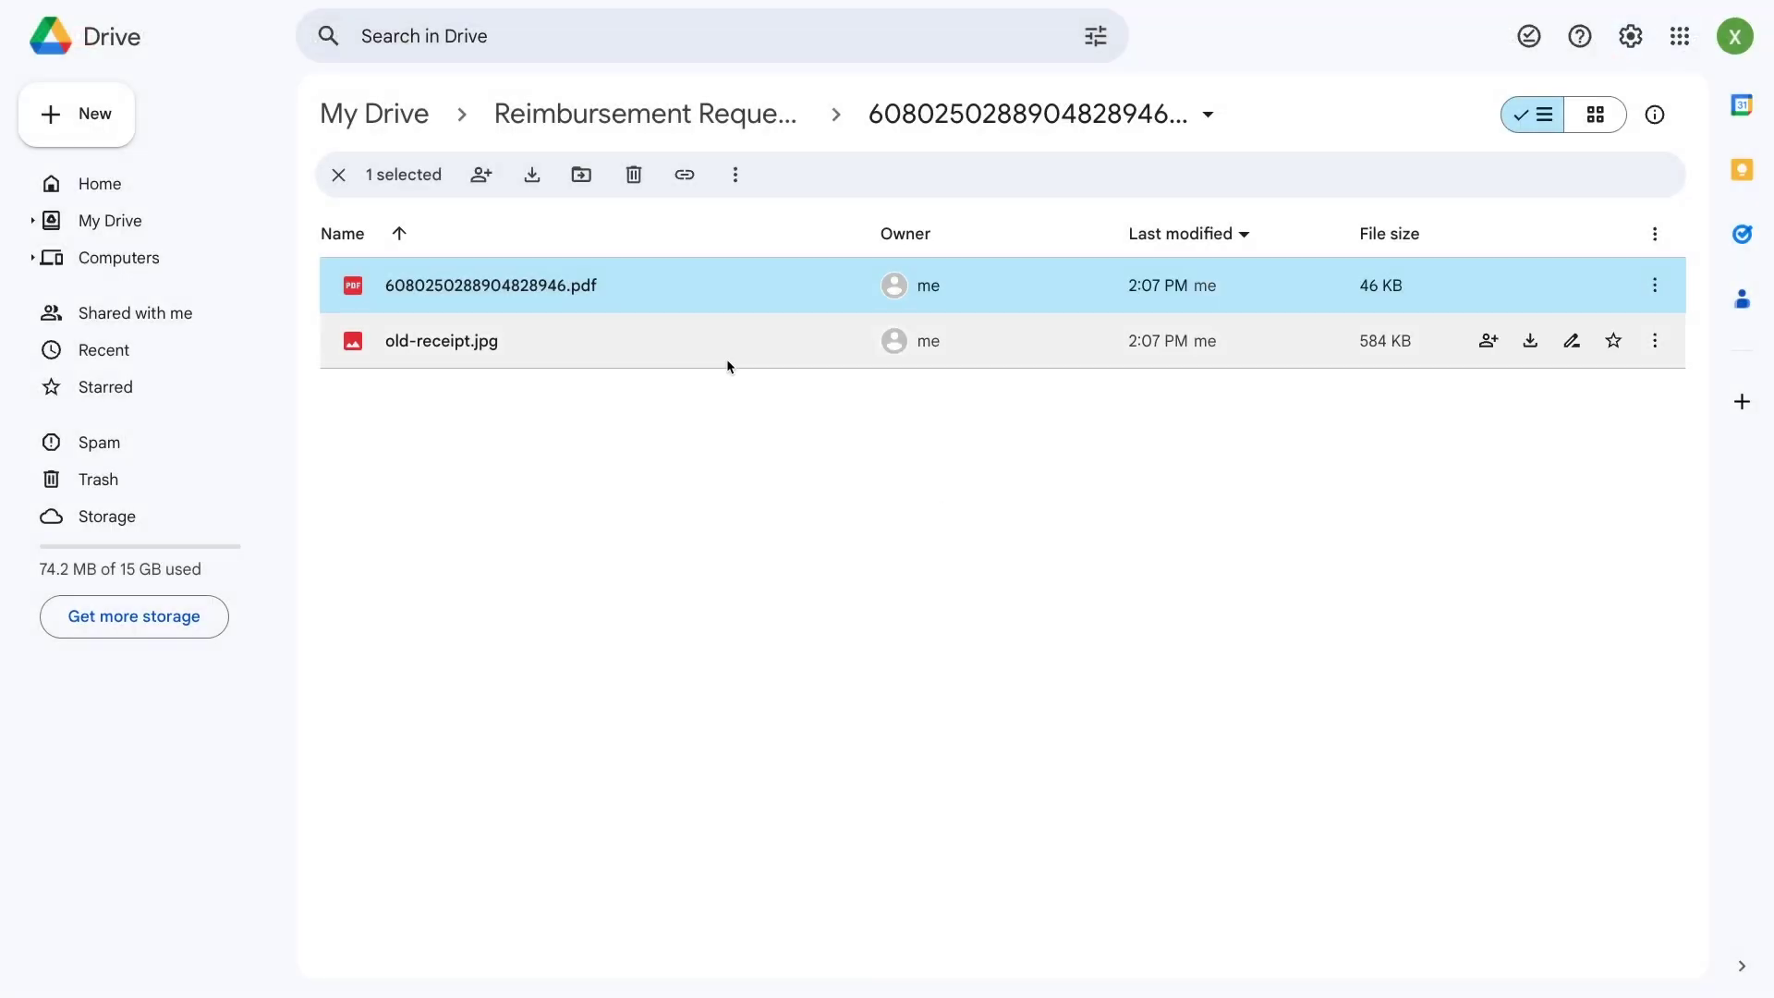